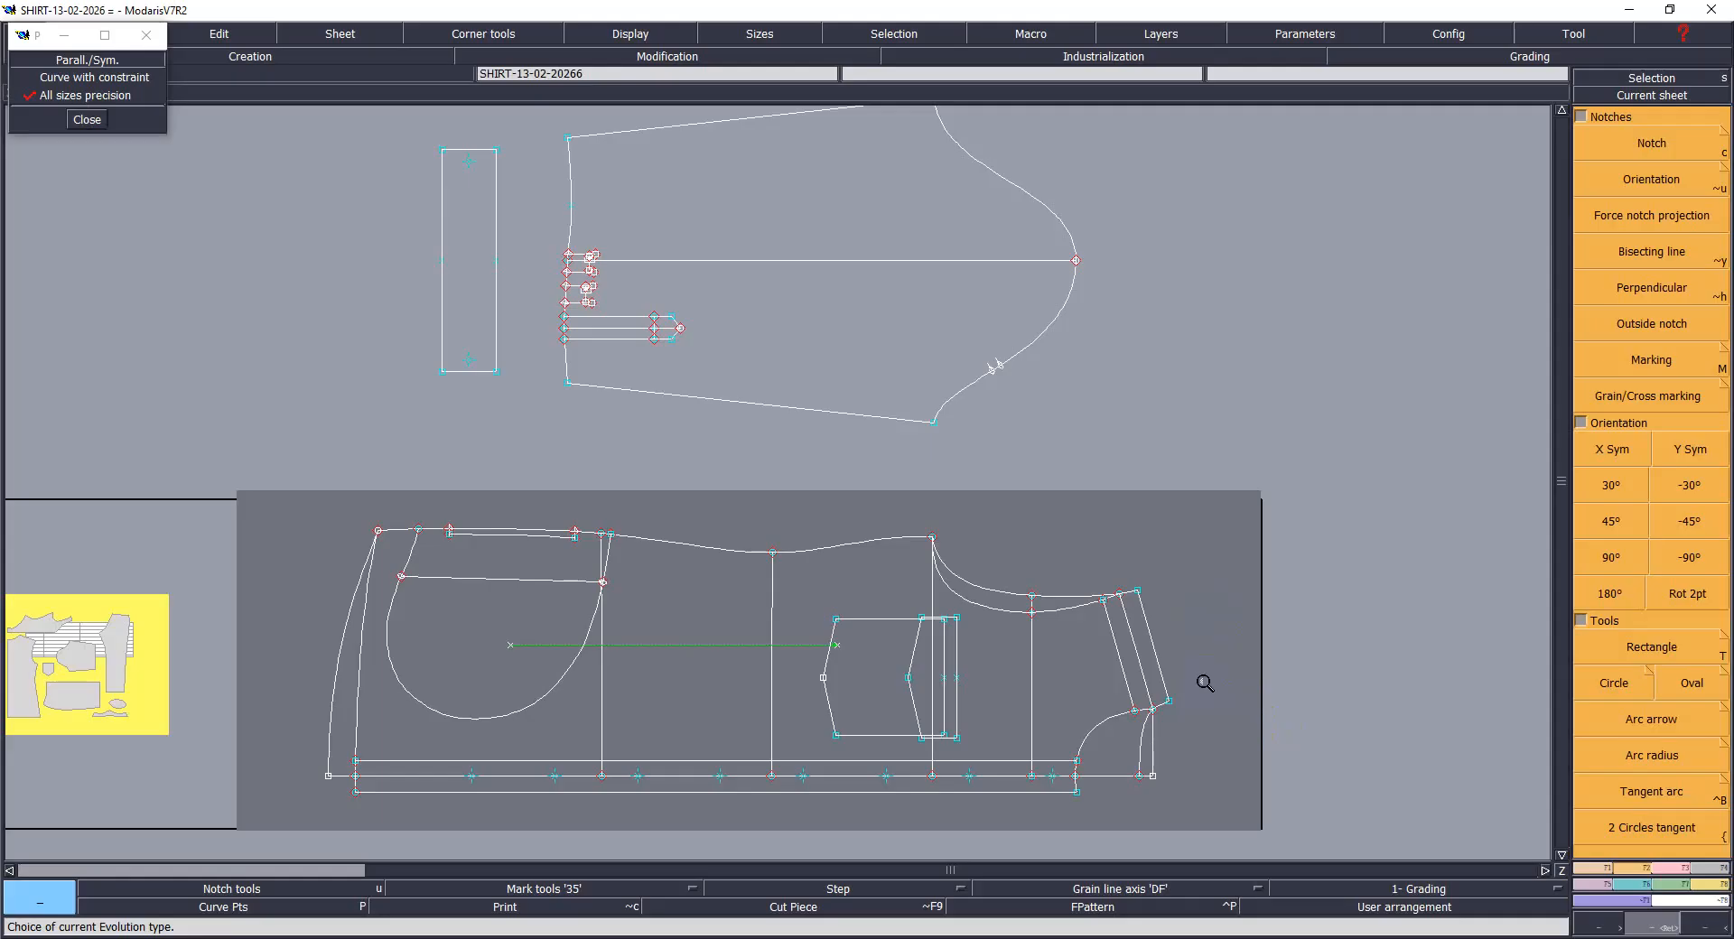
Step: Zoom in on the front and back necklines and look up the size S neckline CF to CF value in the measurement chart
key(Home)
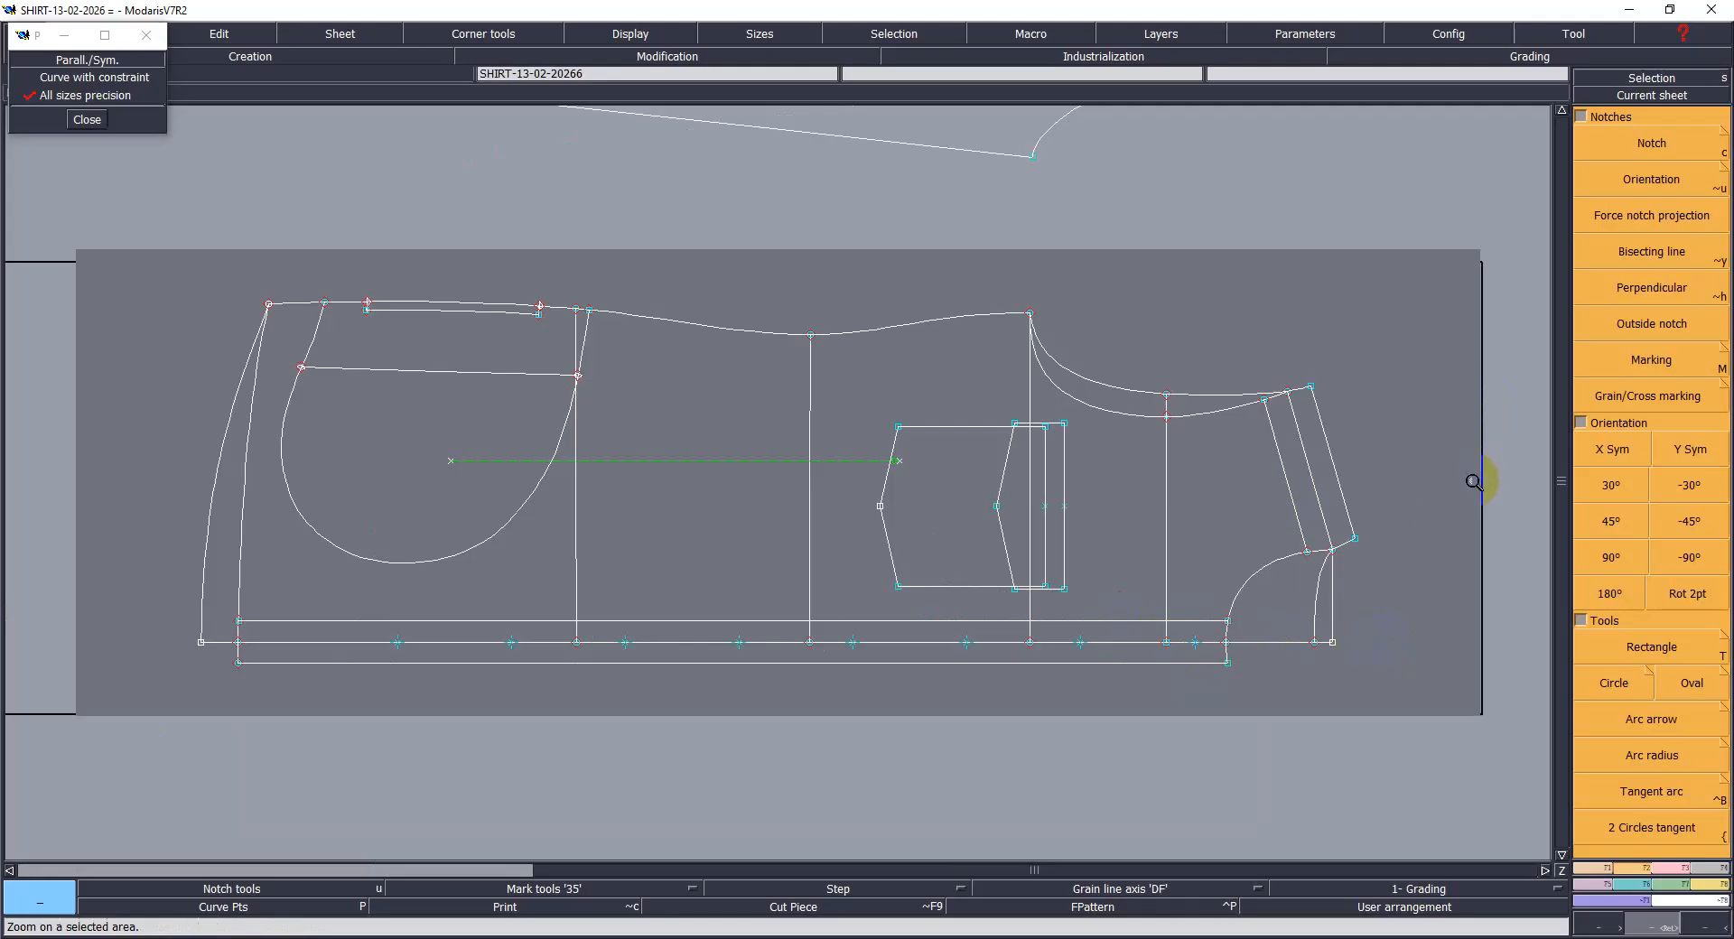
click(1390, 713)
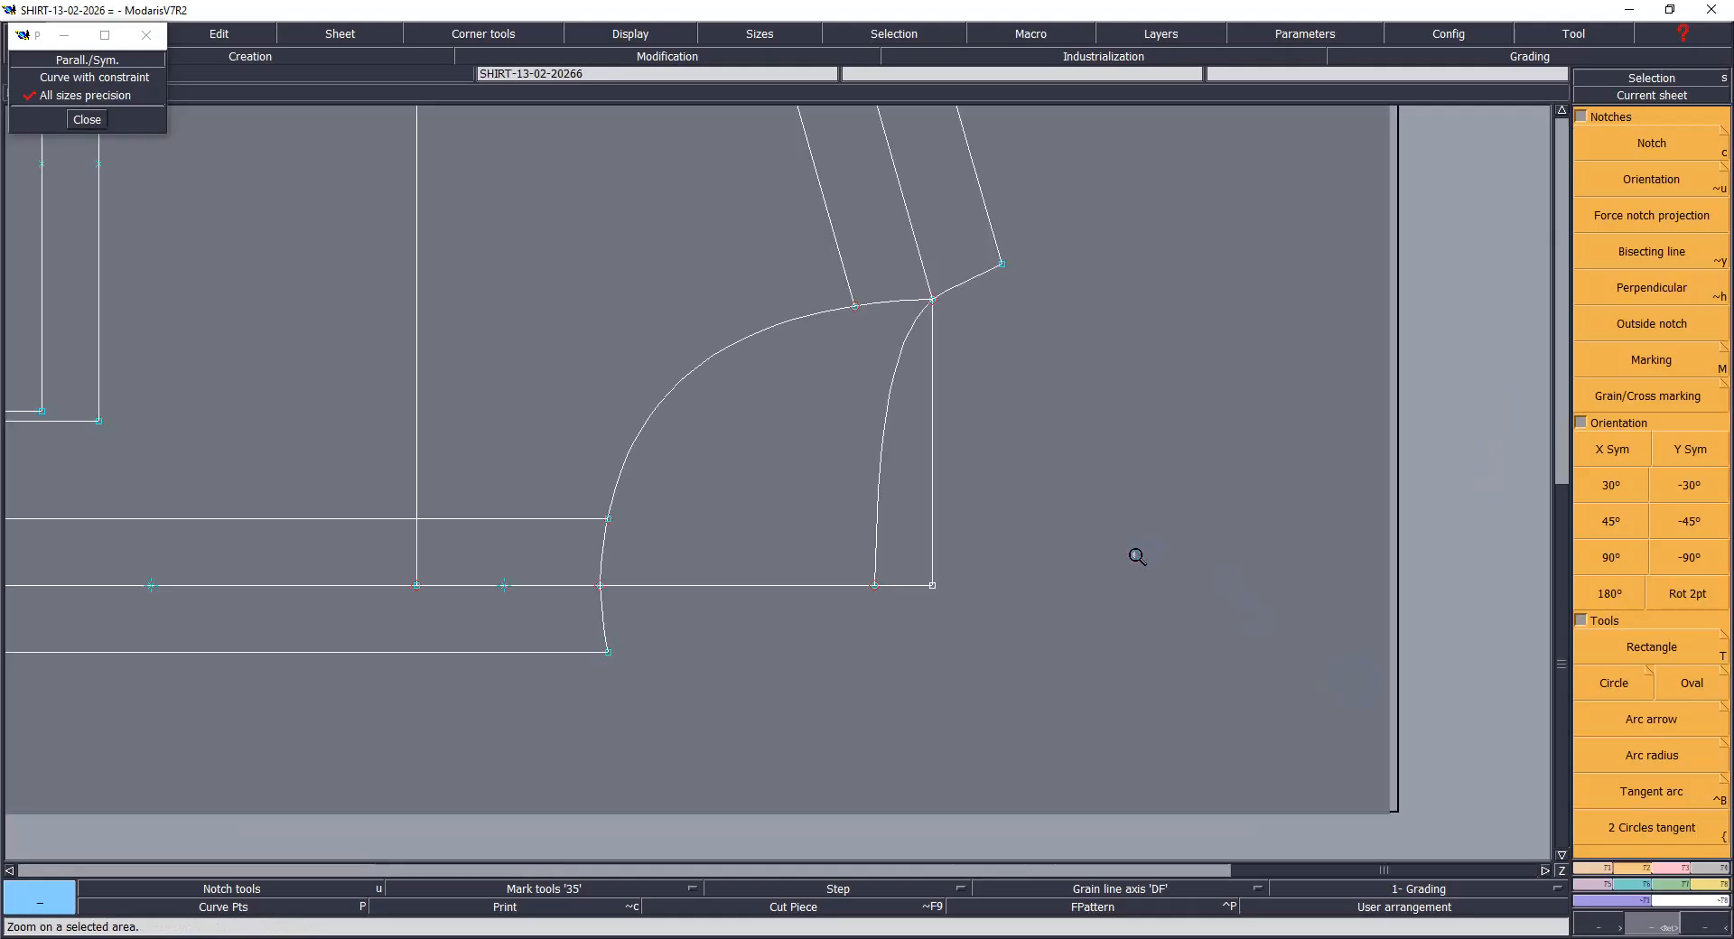
click(1146, 938)
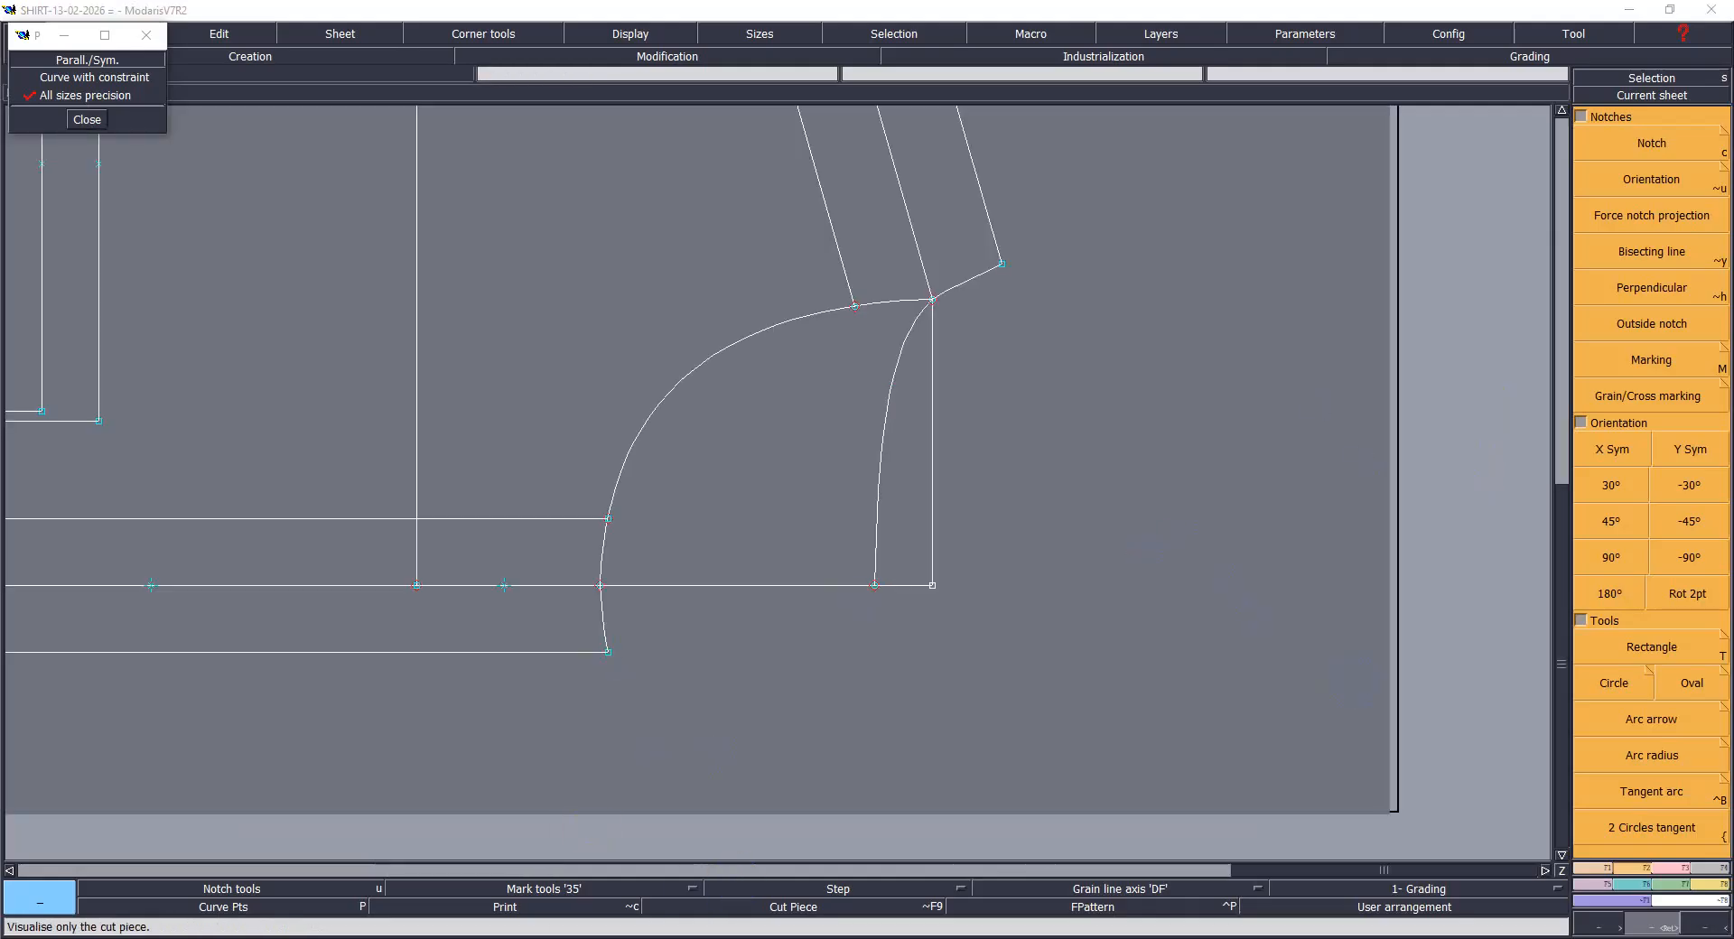
click(653, 897)
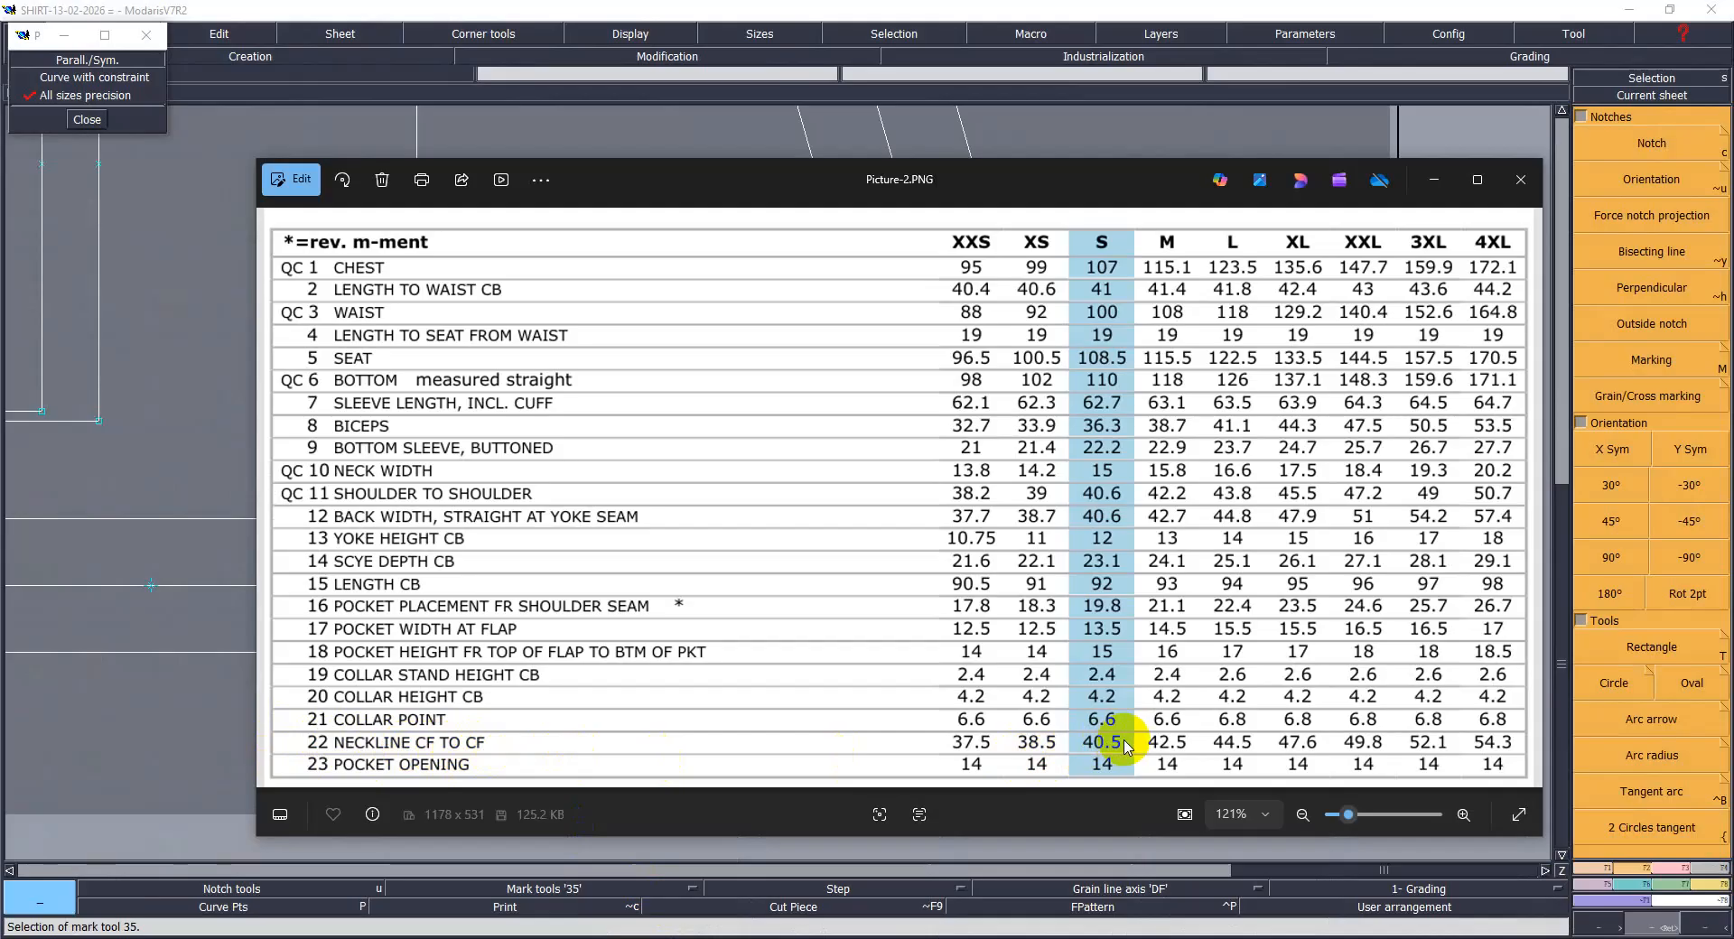
click(1433, 180)
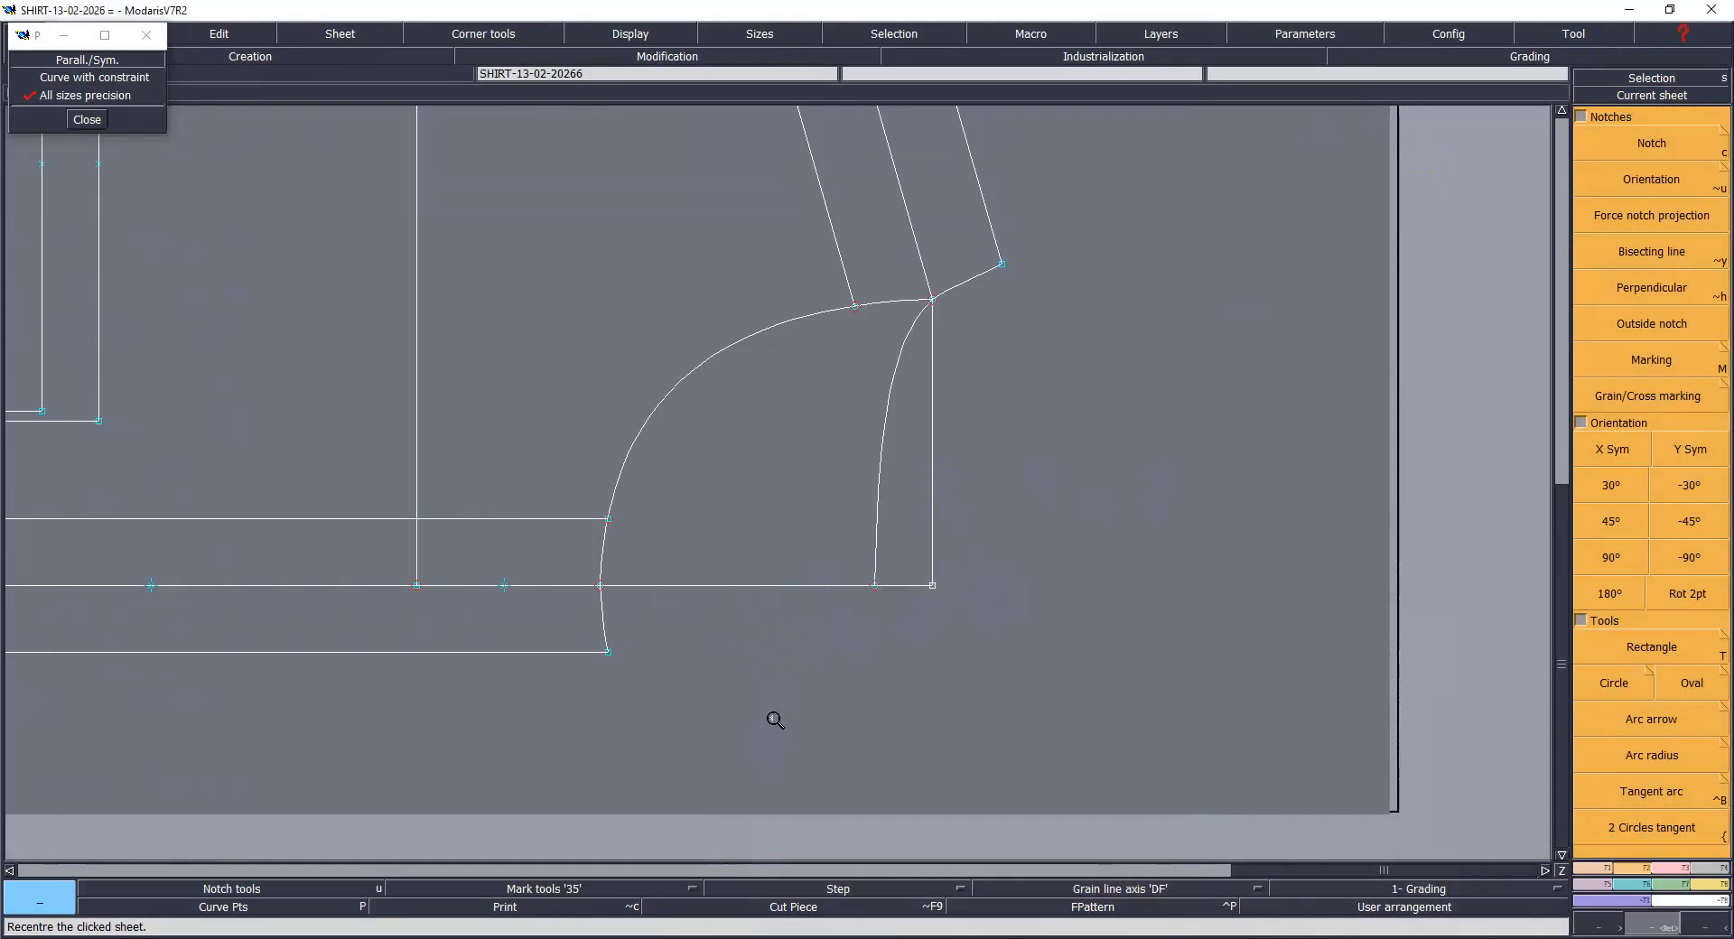
Step: Measure the placket-end, front neckline and back neckline curve segments, and add a cumulative total to the measurement table
key(ctrl+s)
click(783, 586)
key(l)
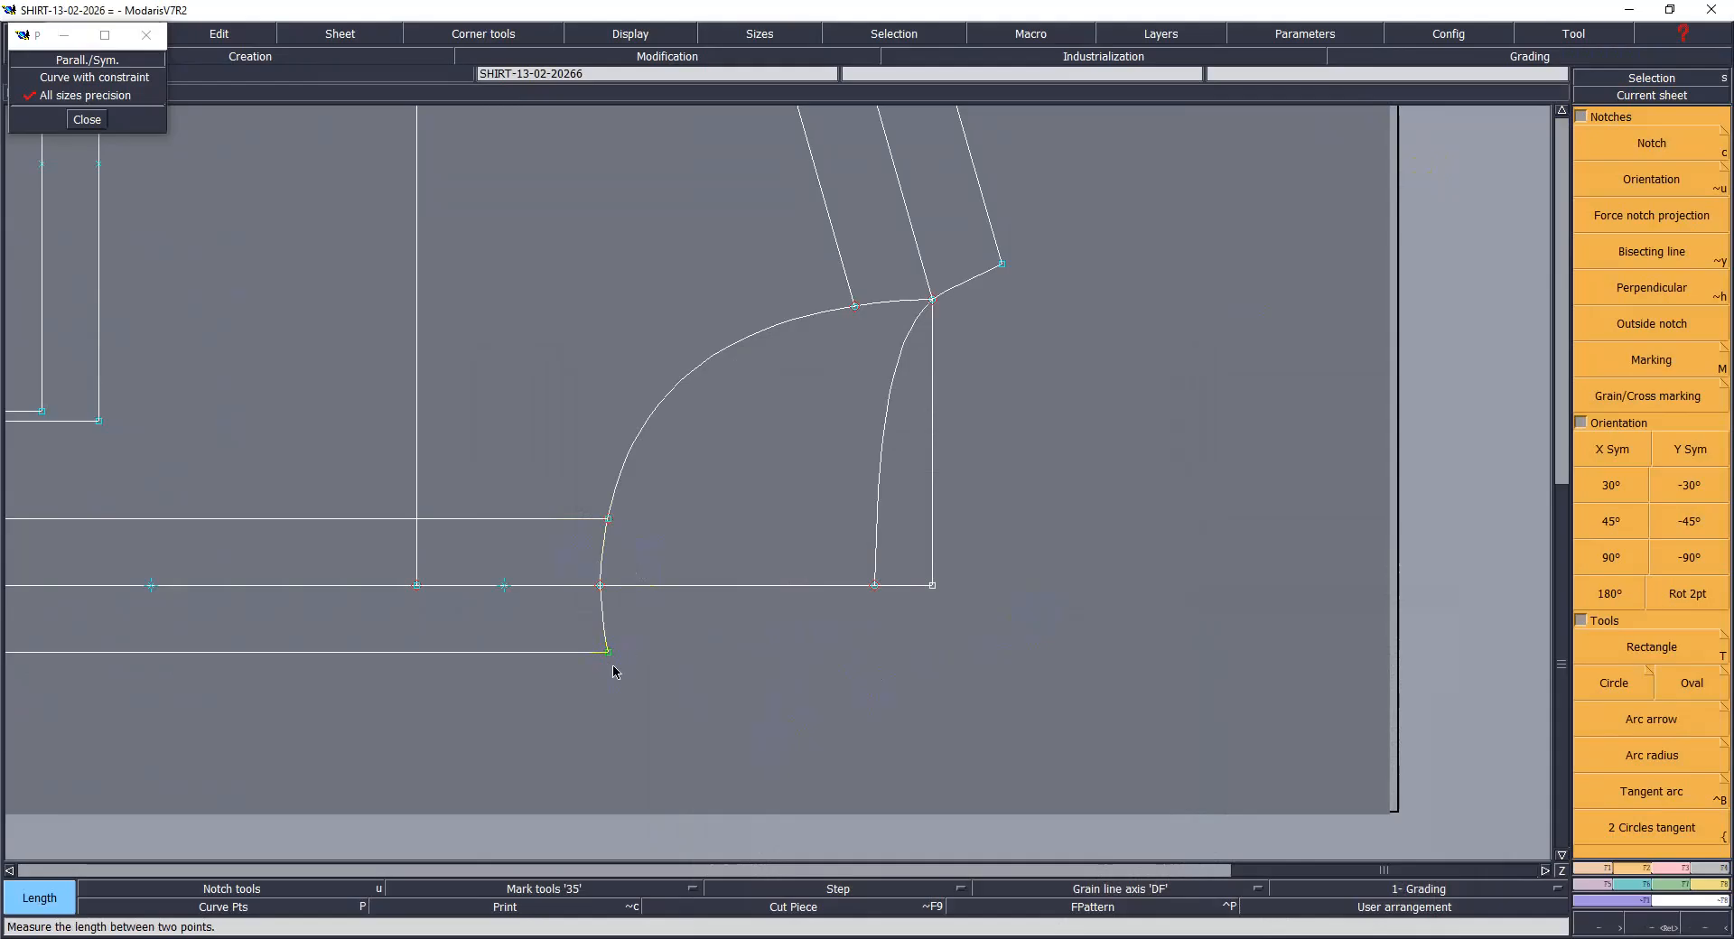
click(600, 585)
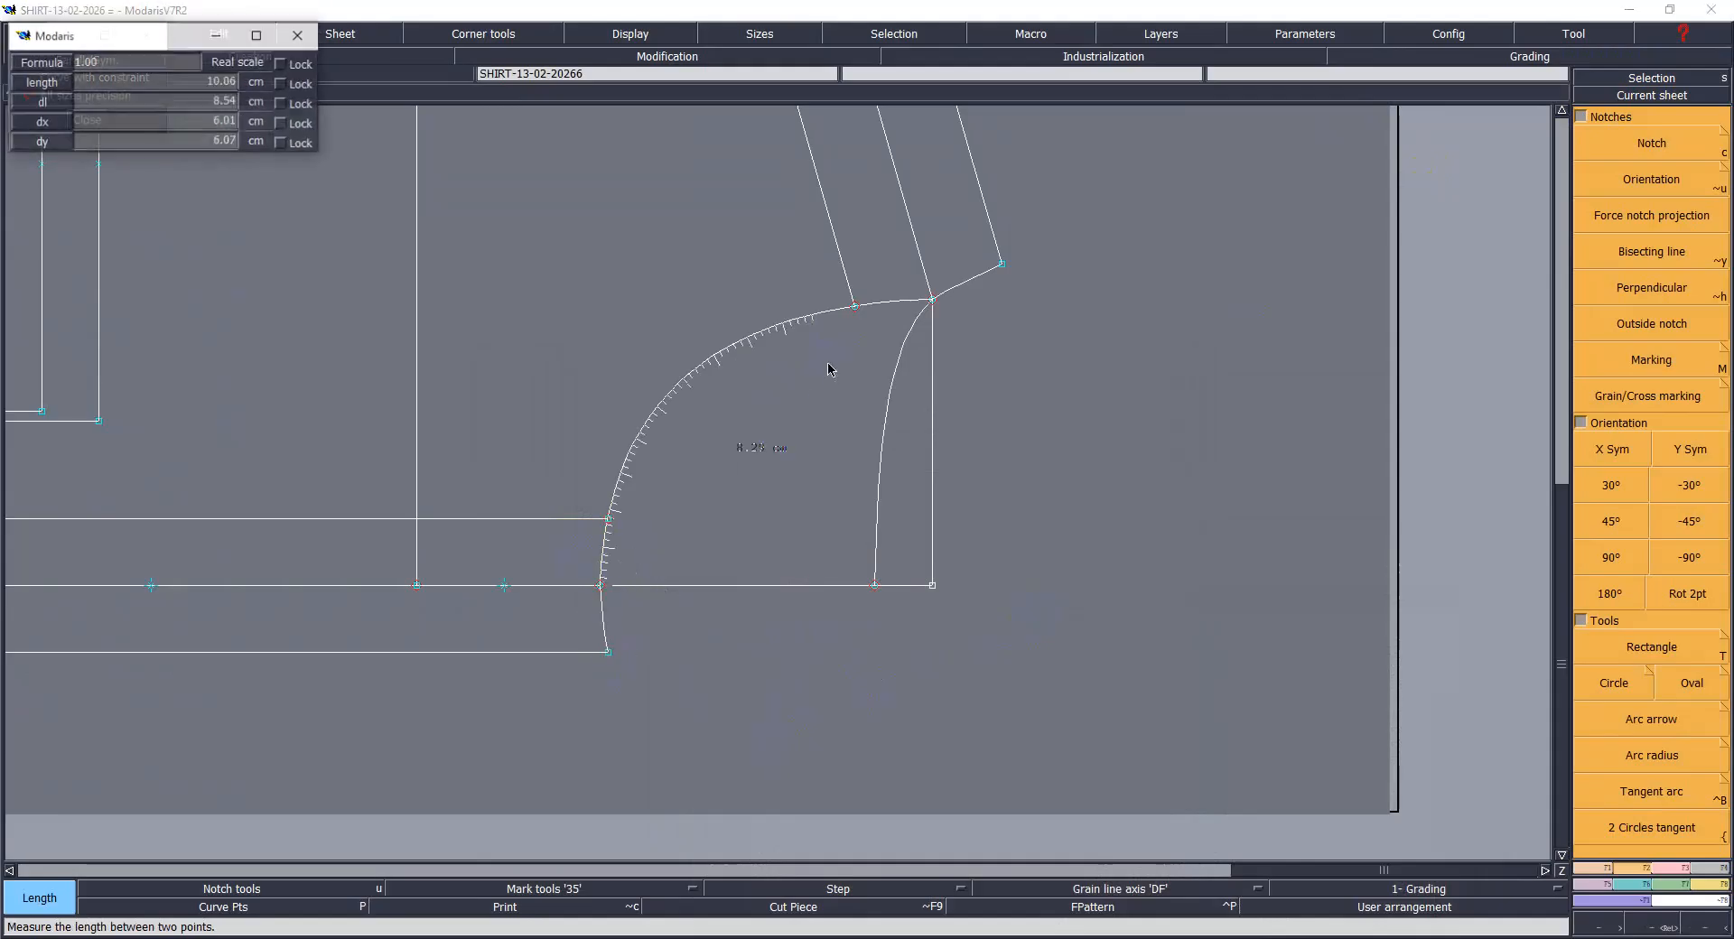
click(932, 299)
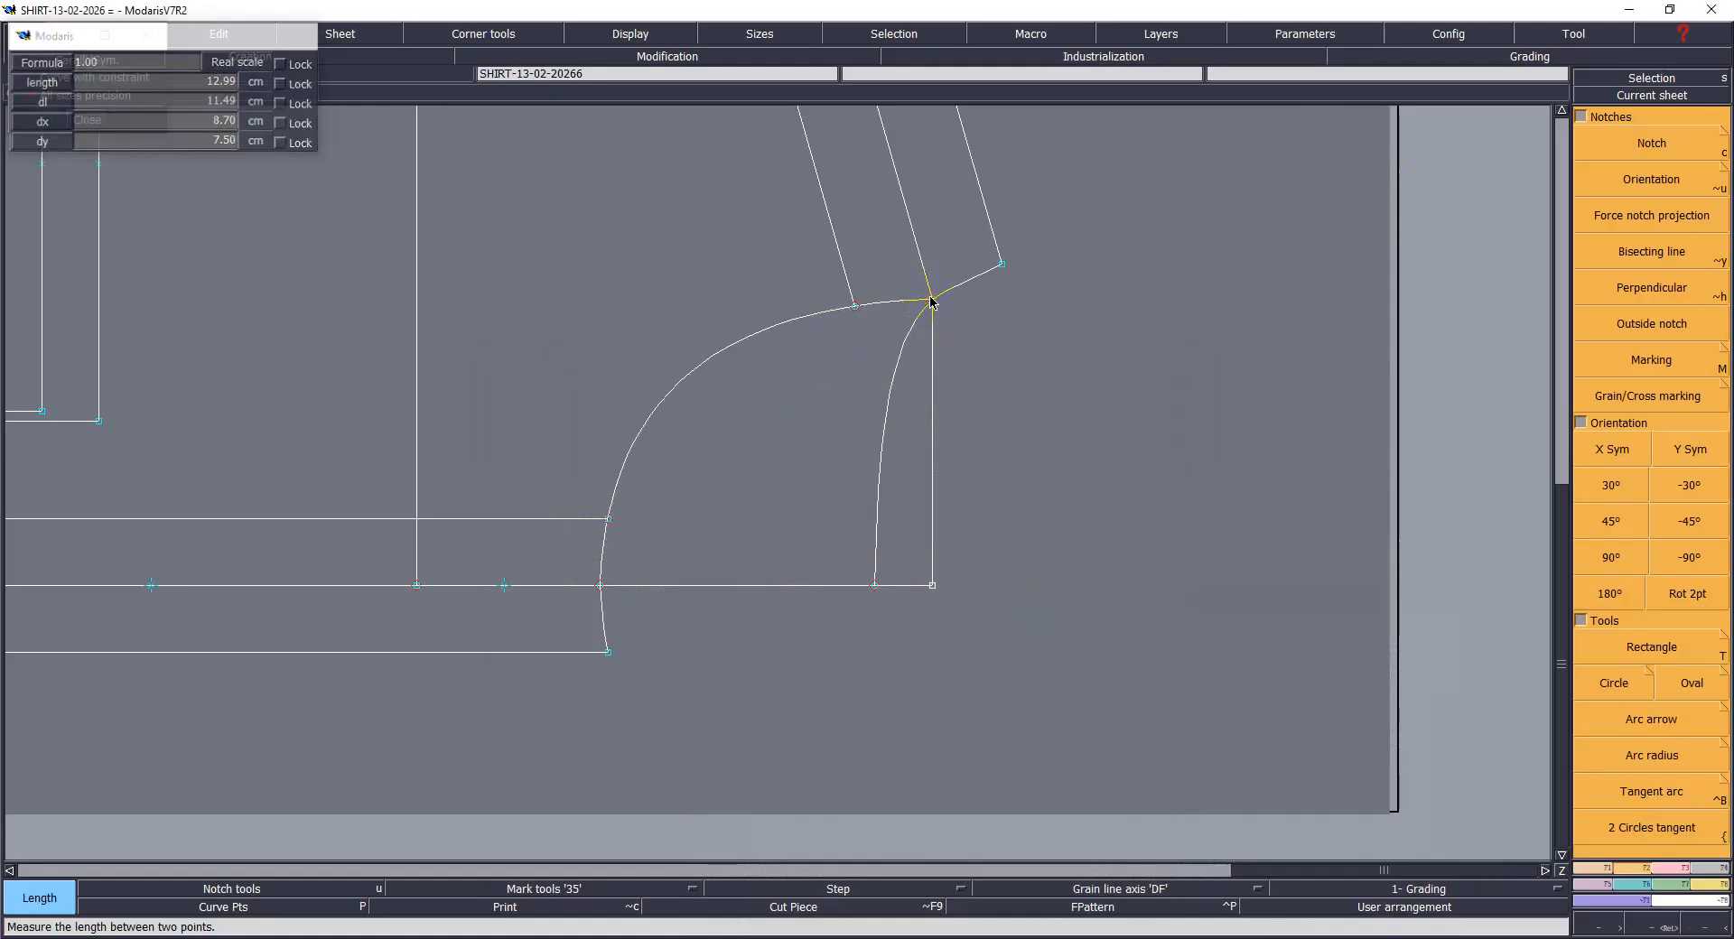
click(872, 586)
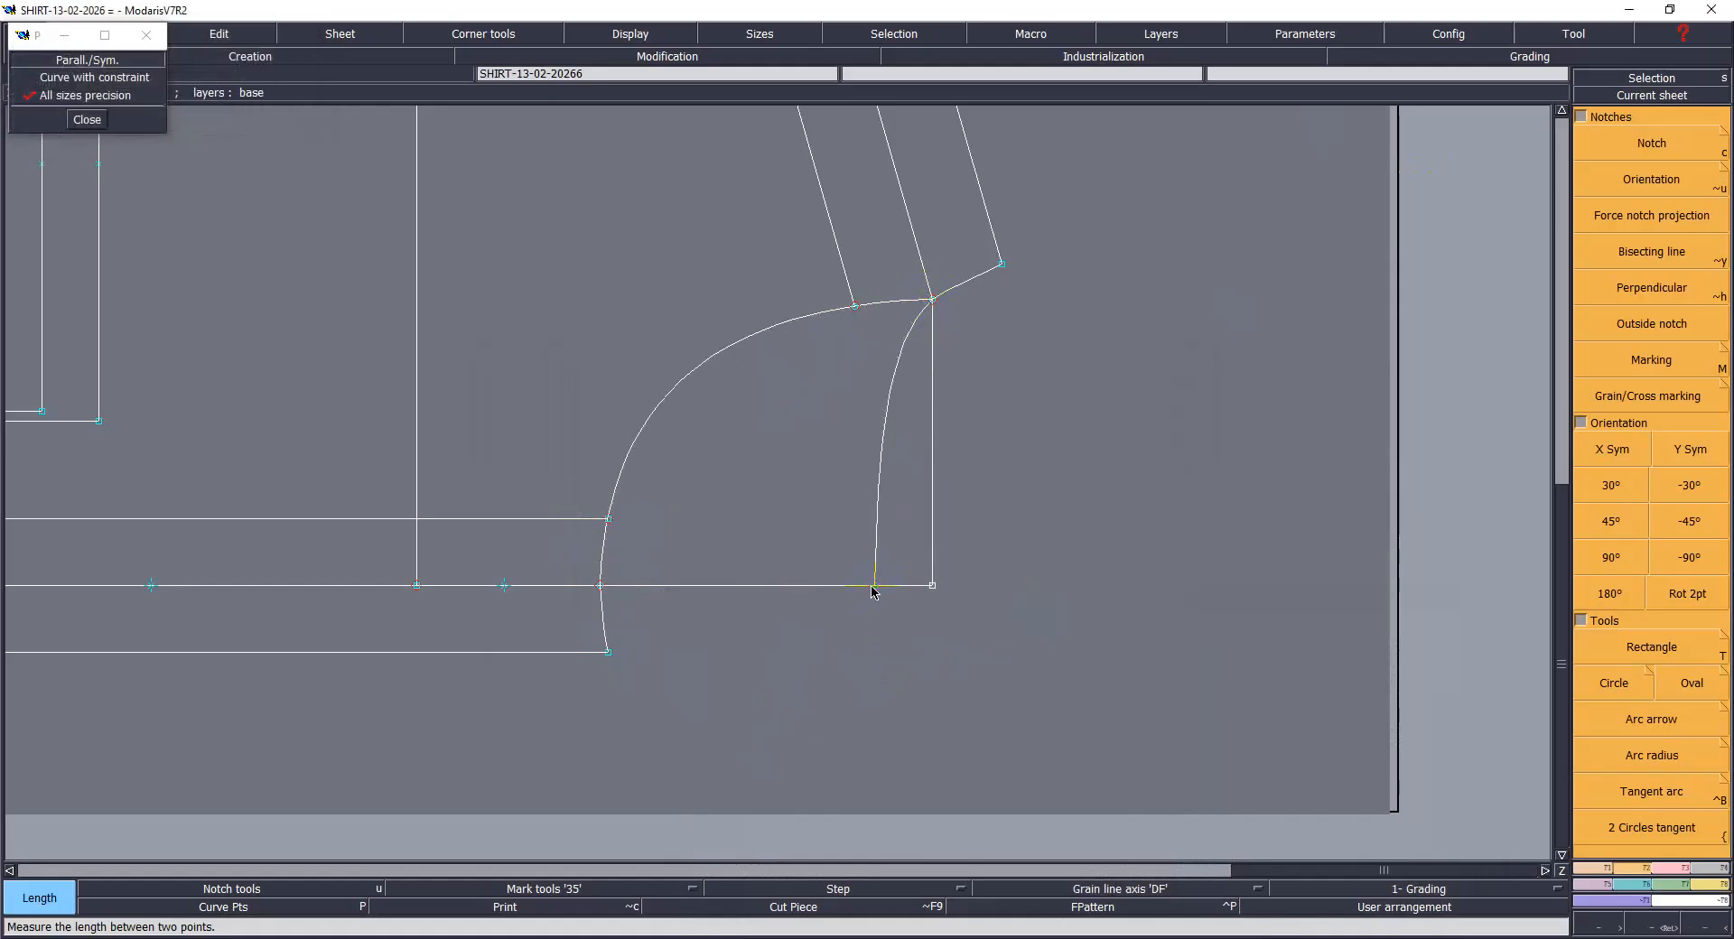
click(642, 769)
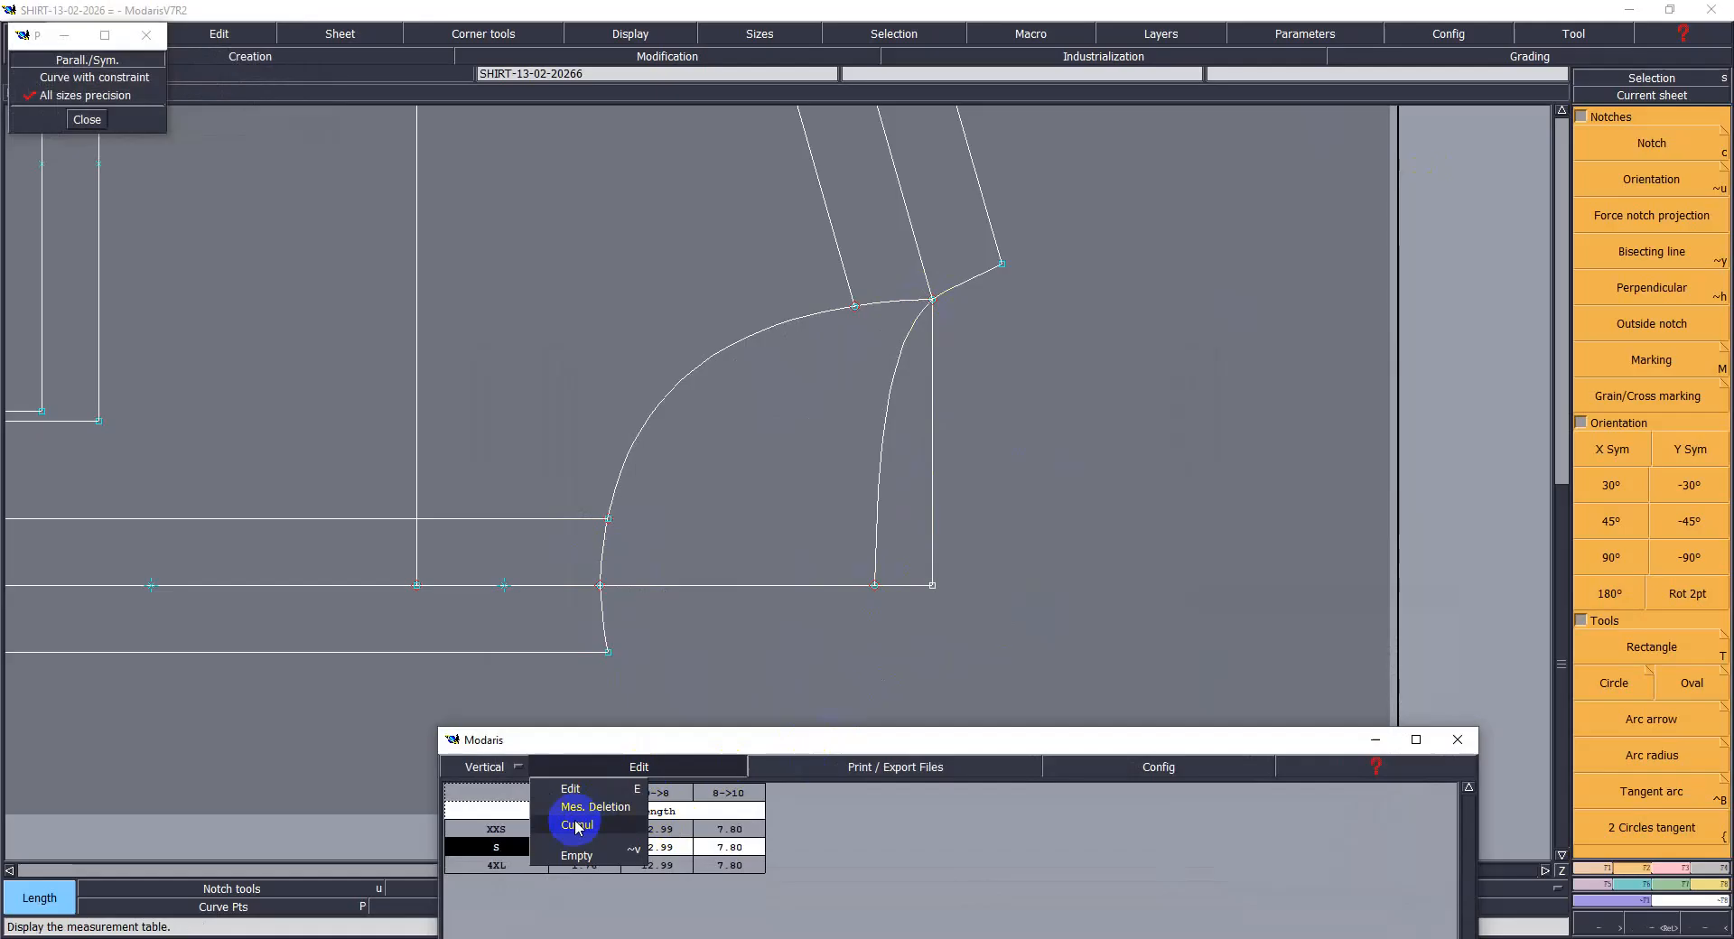
click(578, 825)
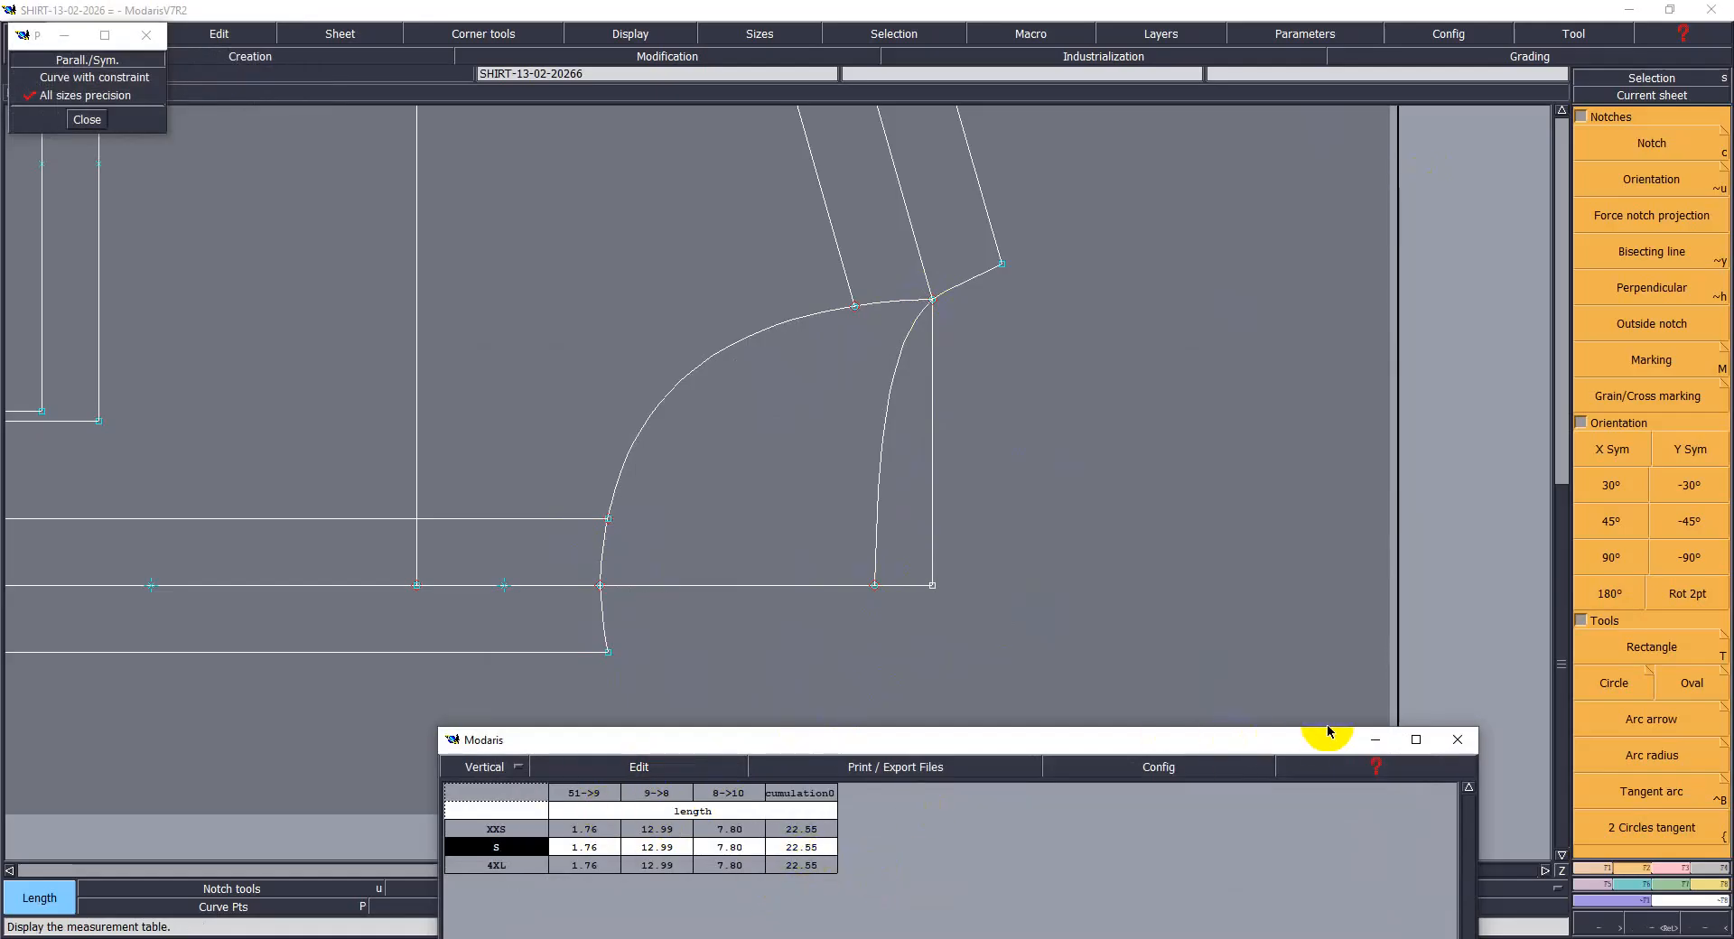
click(1379, 741)
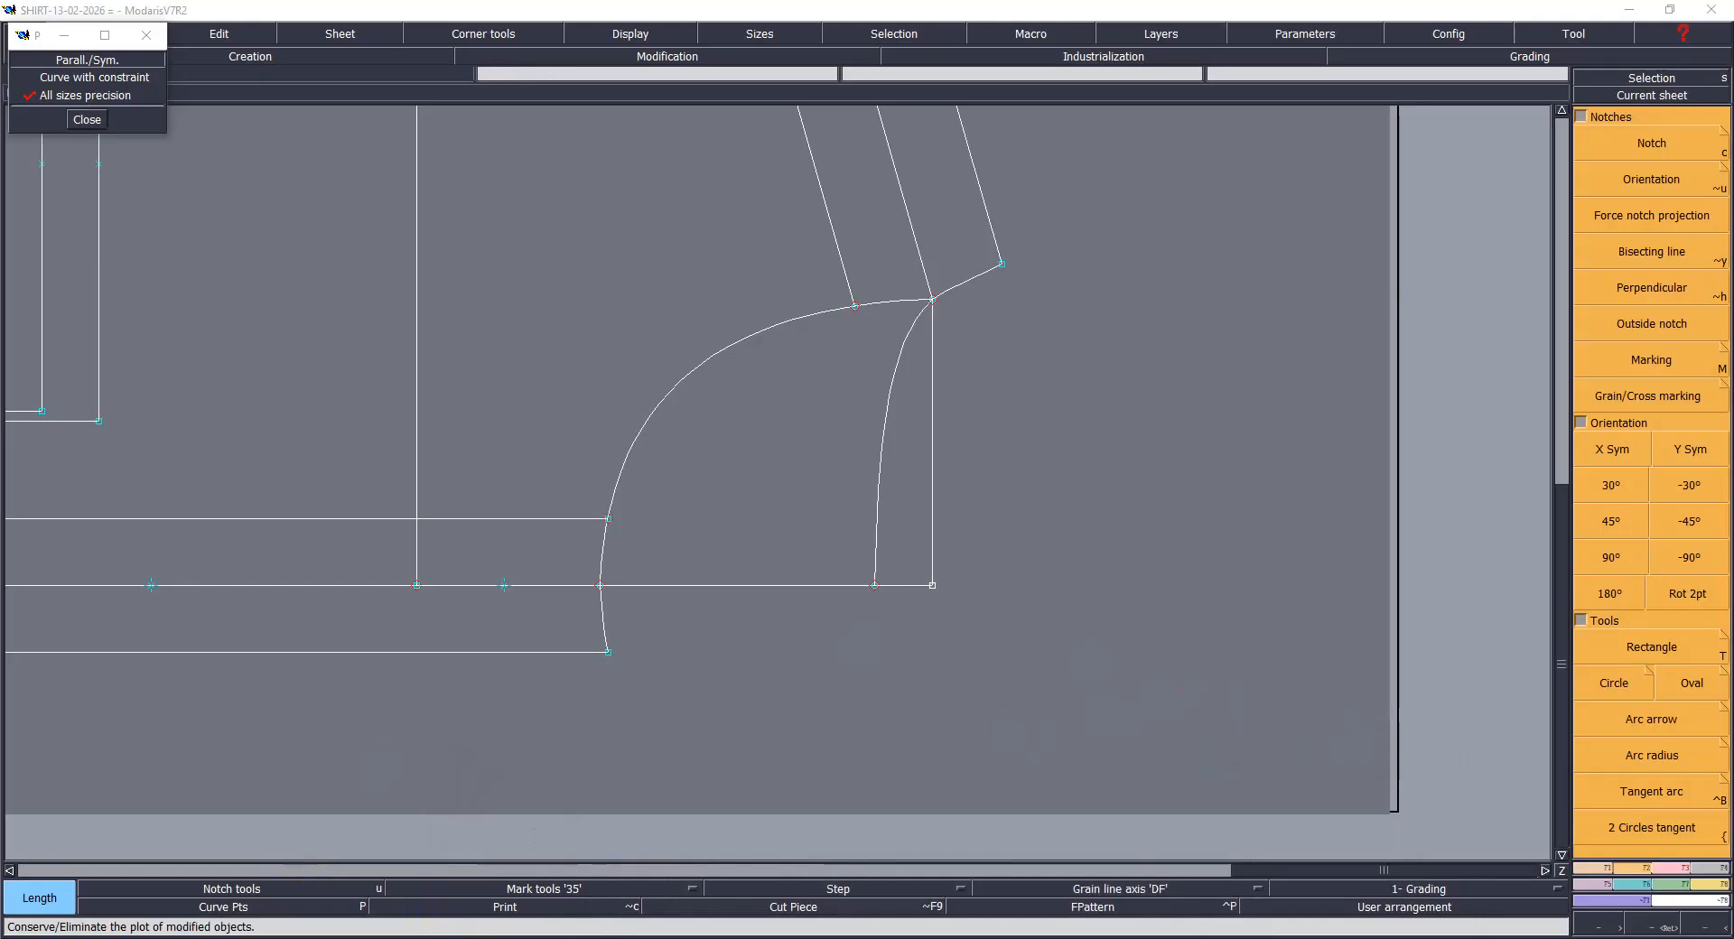
Step: Use the calculator to divide the neckline measurement of 40.5 by 2 and subtract 0.6 twice
click(1194, 271)
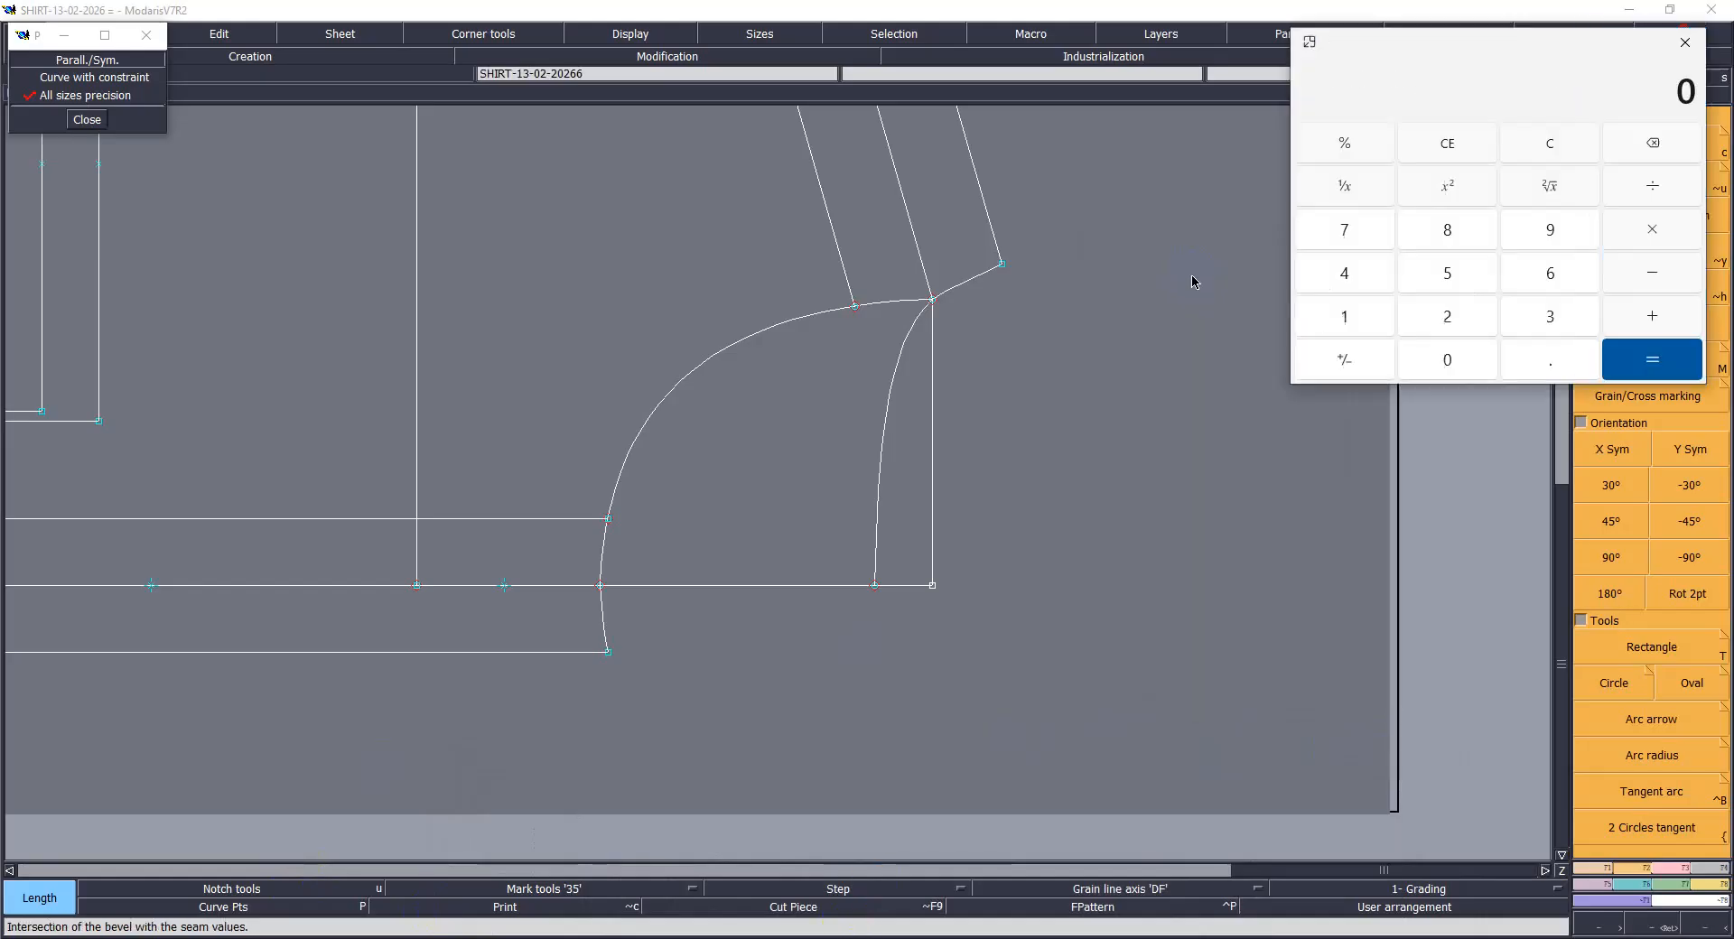
drag(1517, 46, 425, 835)
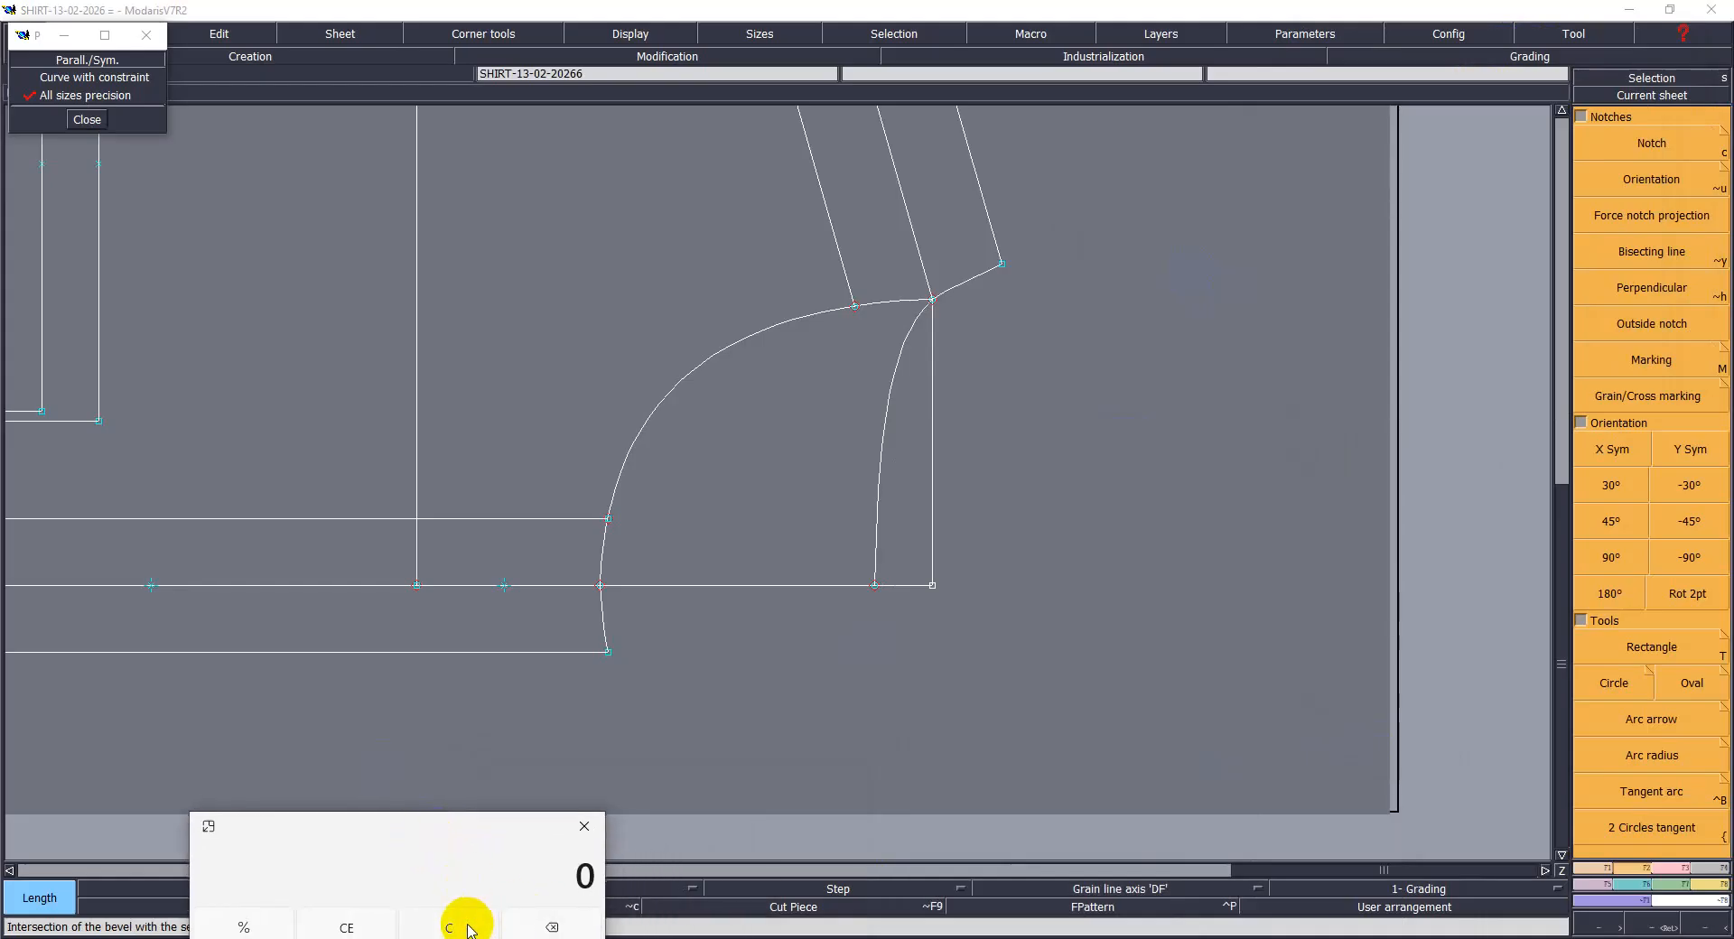
text(40.5)
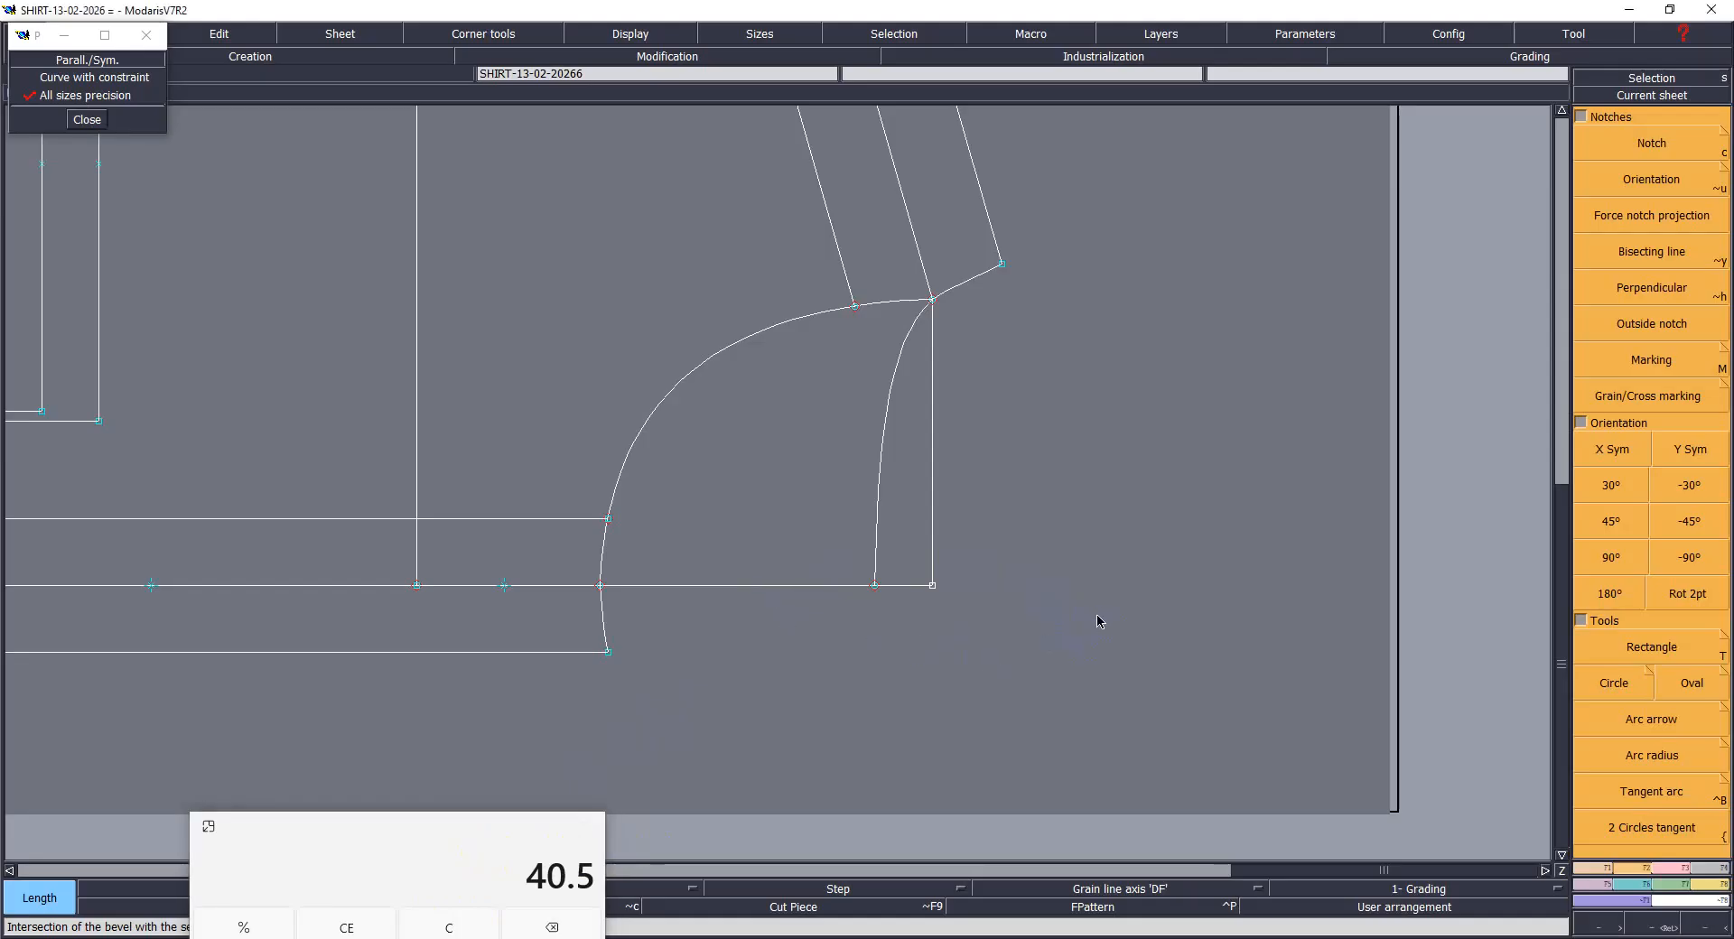
key(Home)
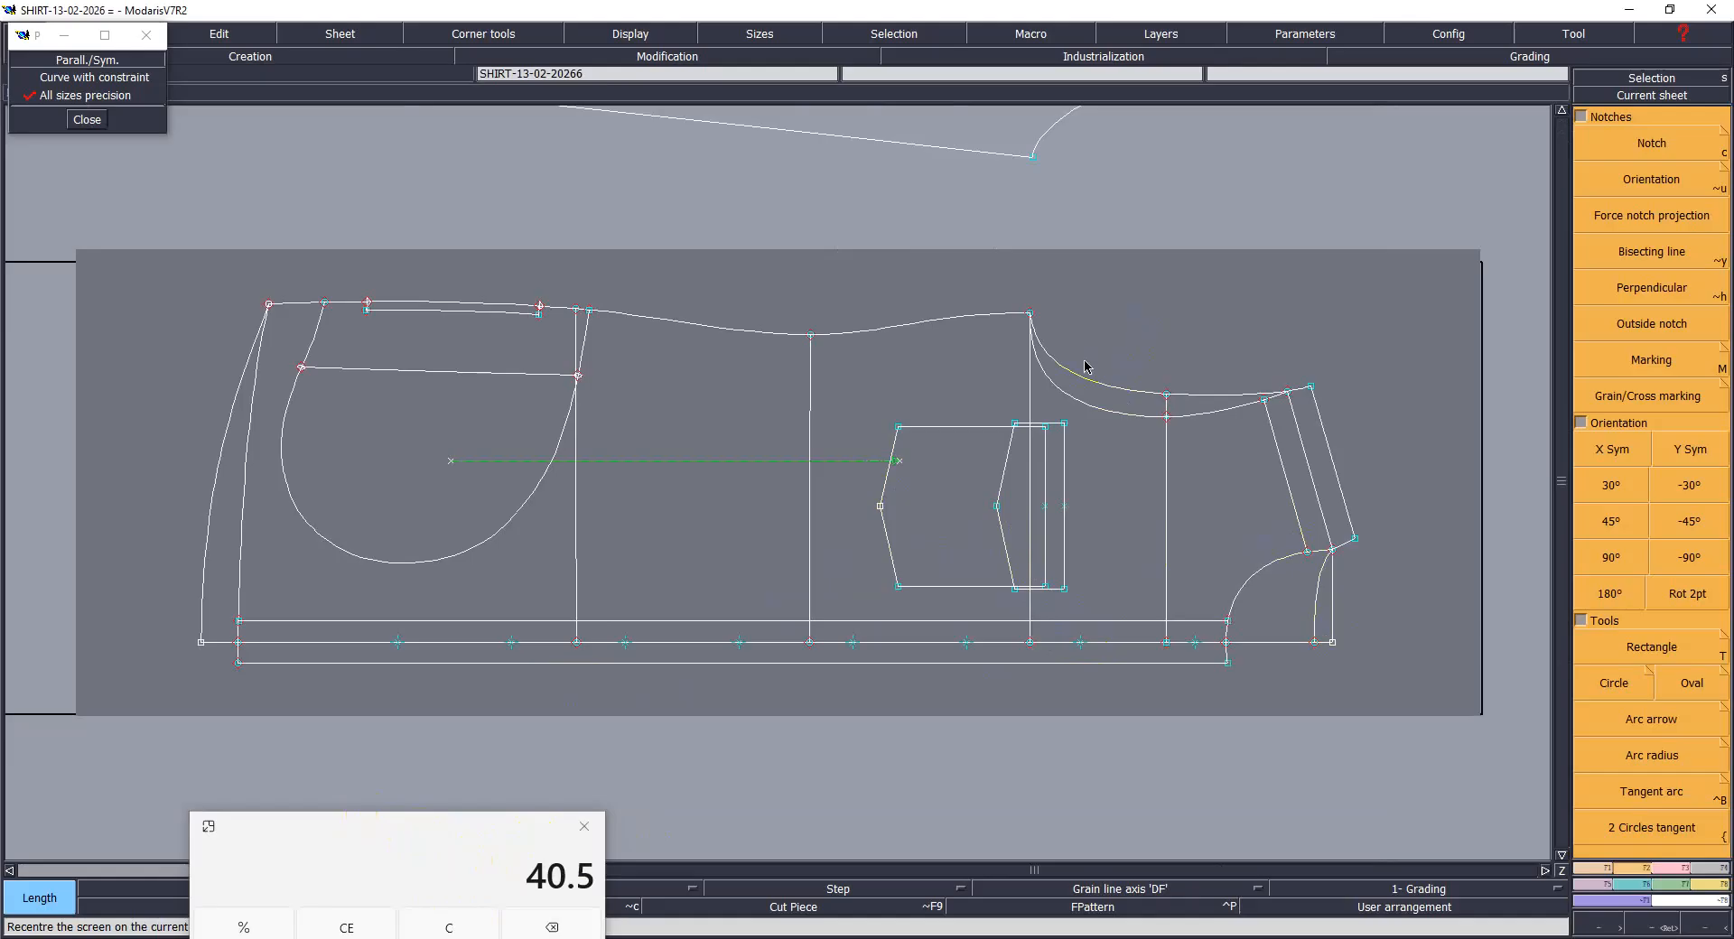
click(427, 865)
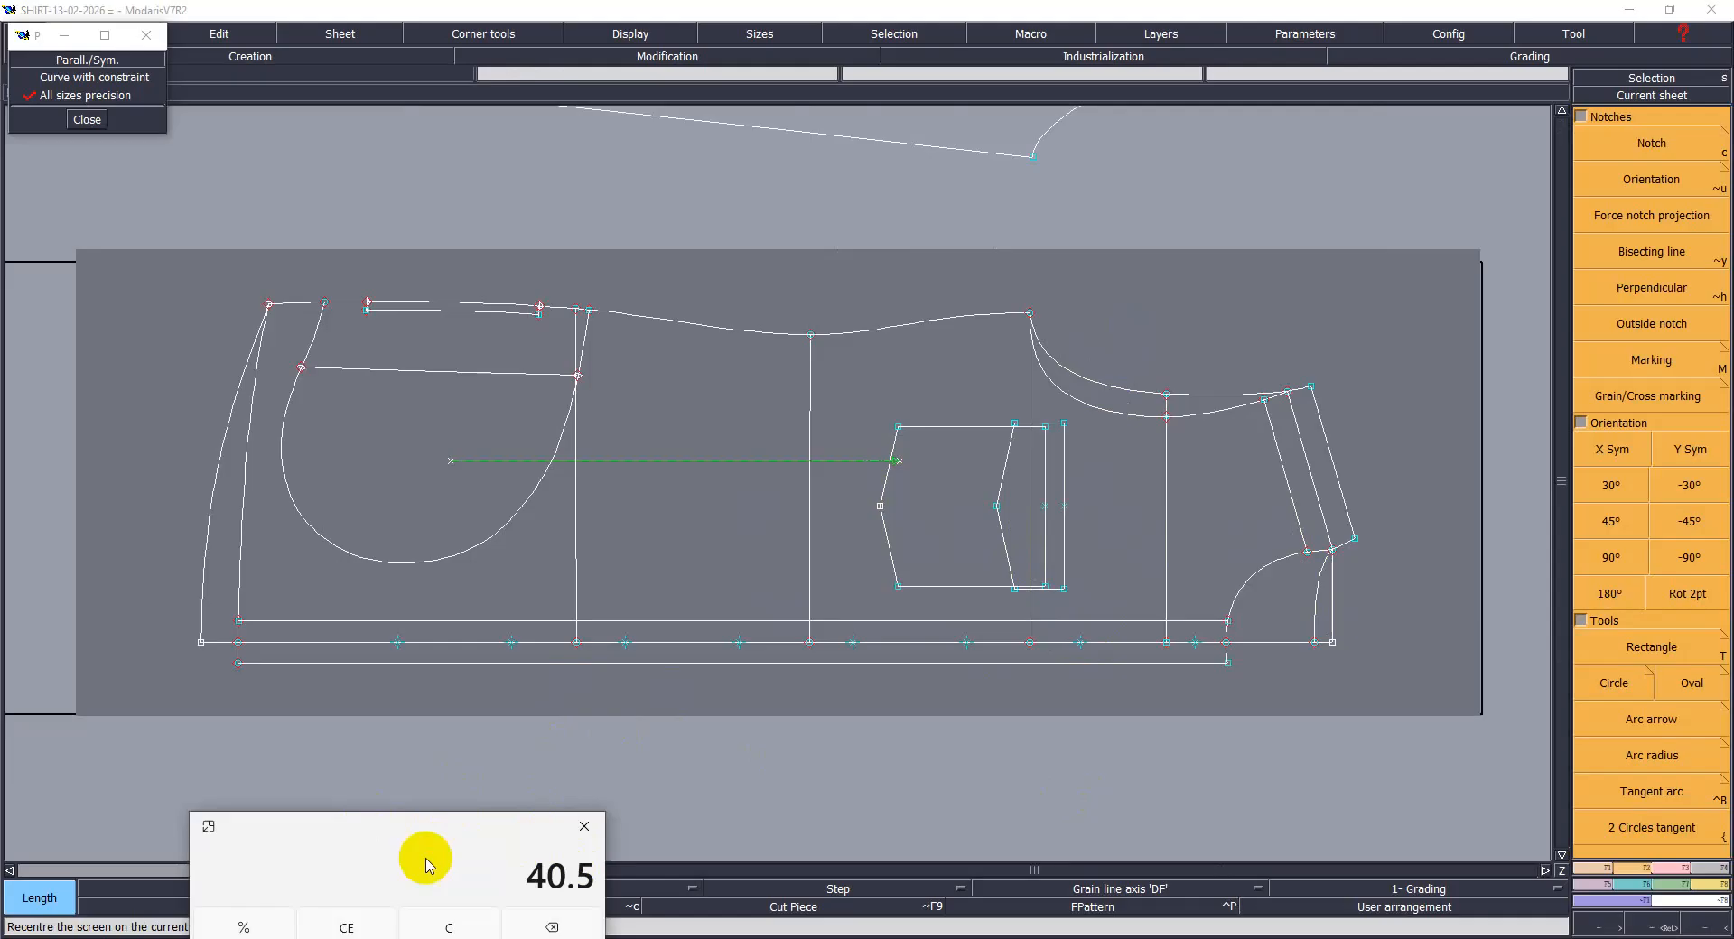
text(/2)
key(Return)
text(-0.6)
key(Return)
text(-0.6)
key(Return)
click(1083, 765)
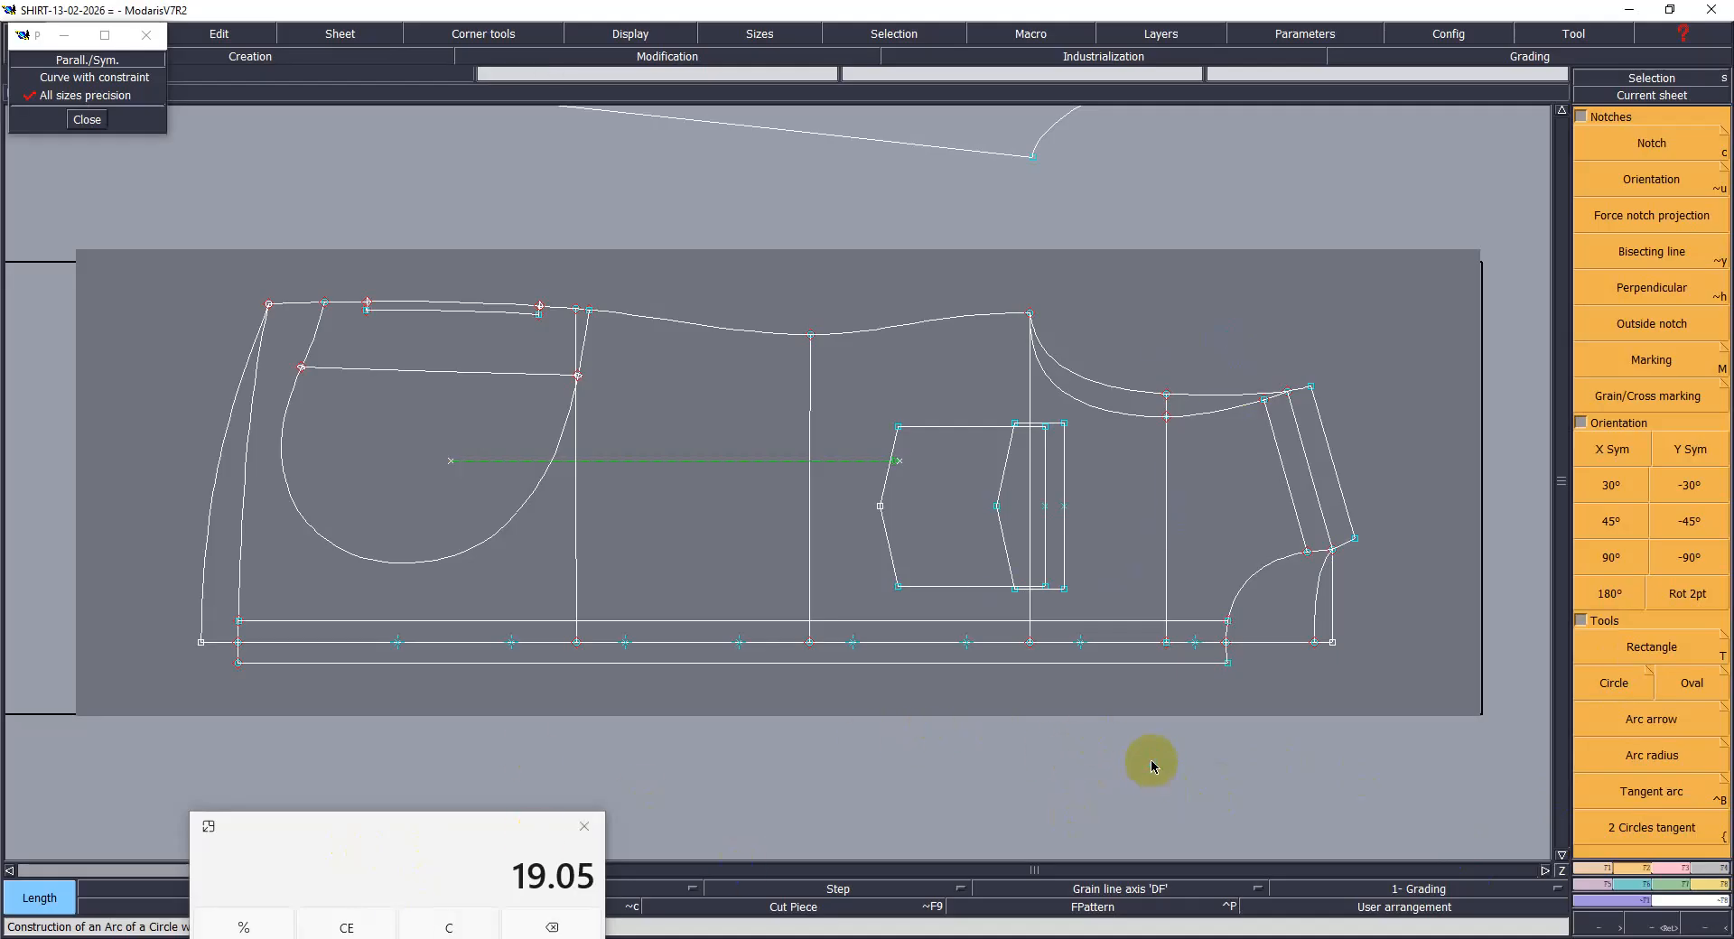
Step: Create a new blank sheet, move it beyond the sleeve piece and centre the screen on it
key(j)
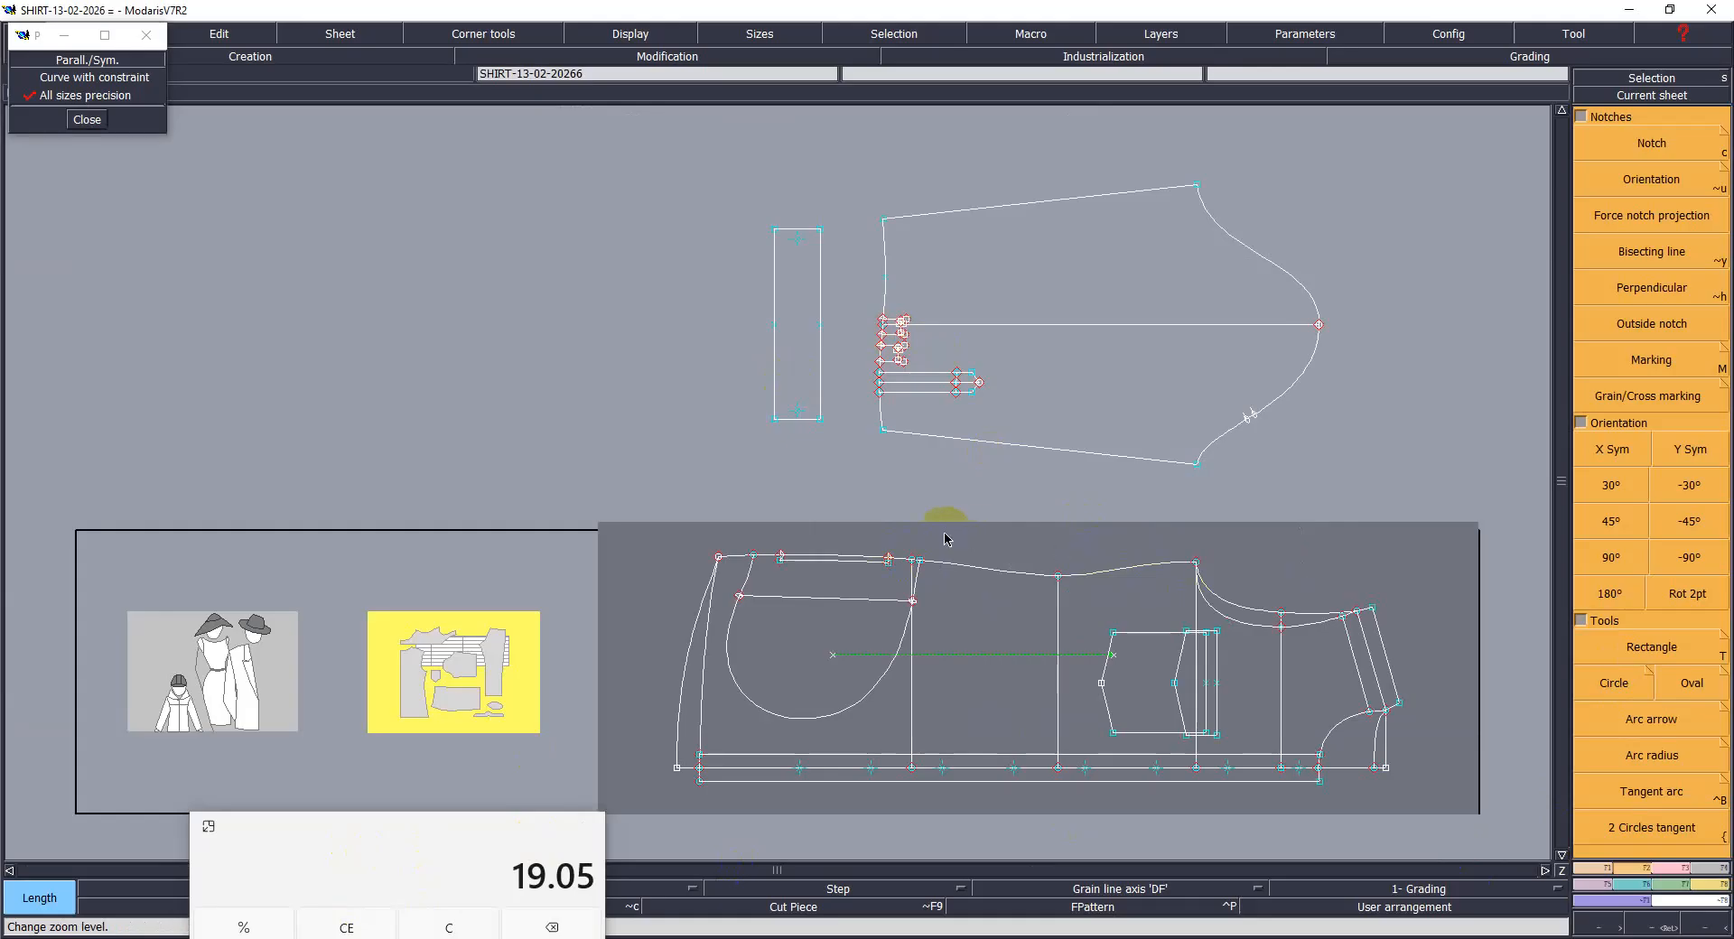
click(945, 539)
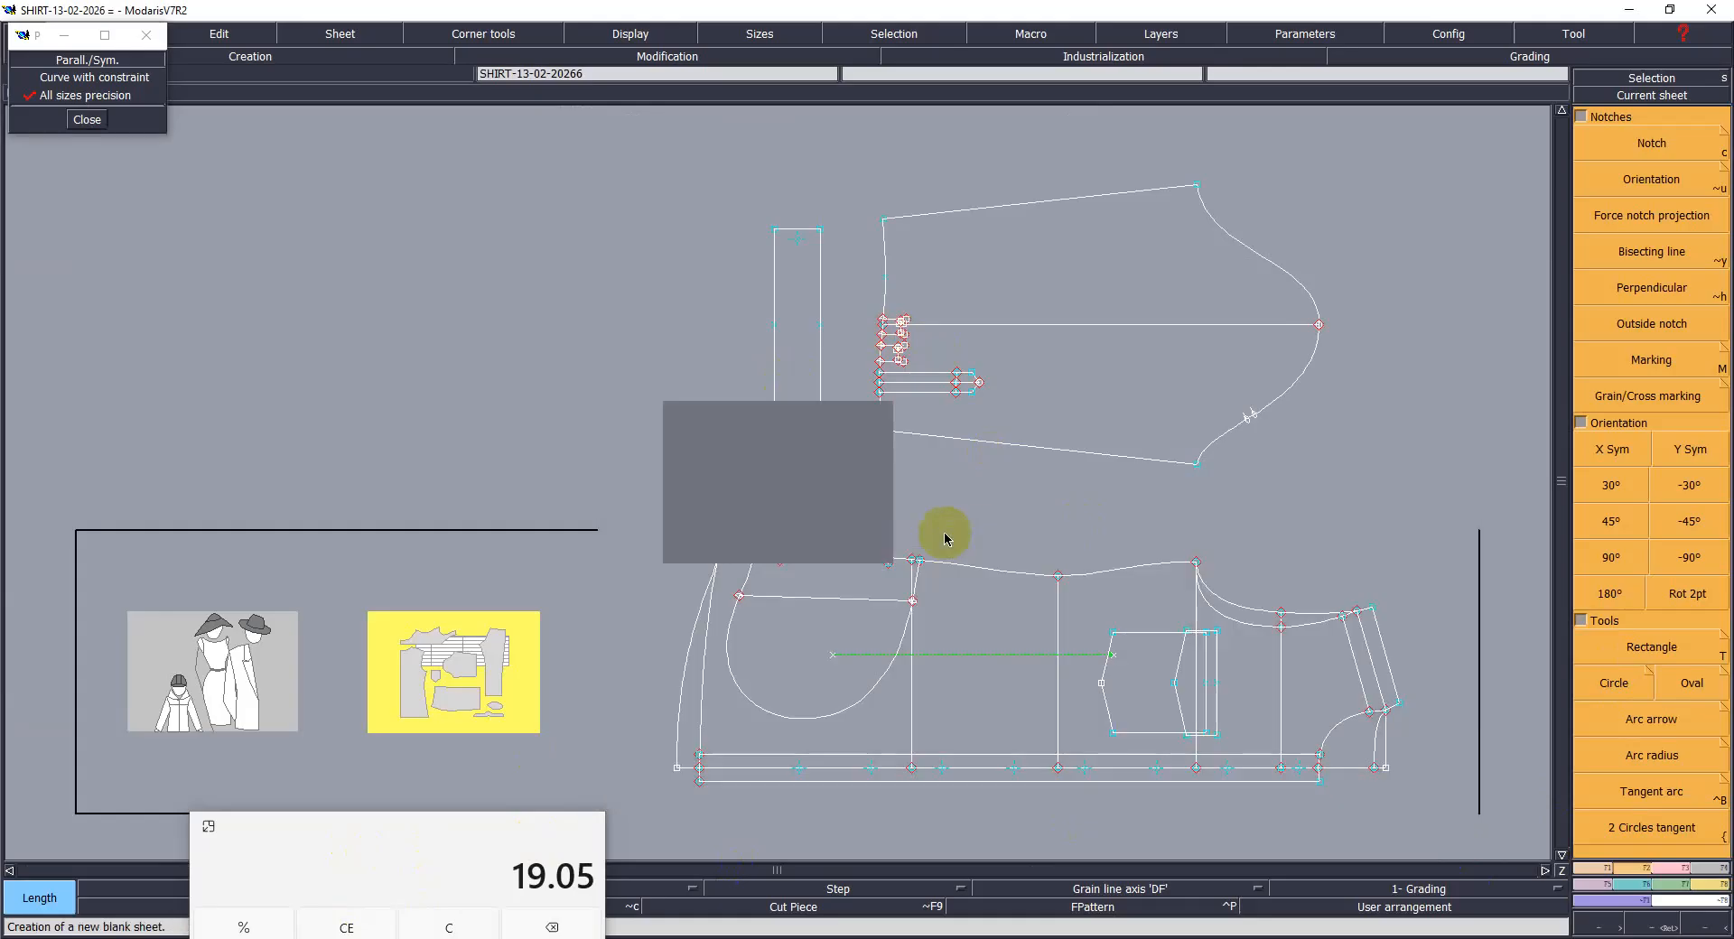
key(q)
click(720, 456)
click(1444, 448)
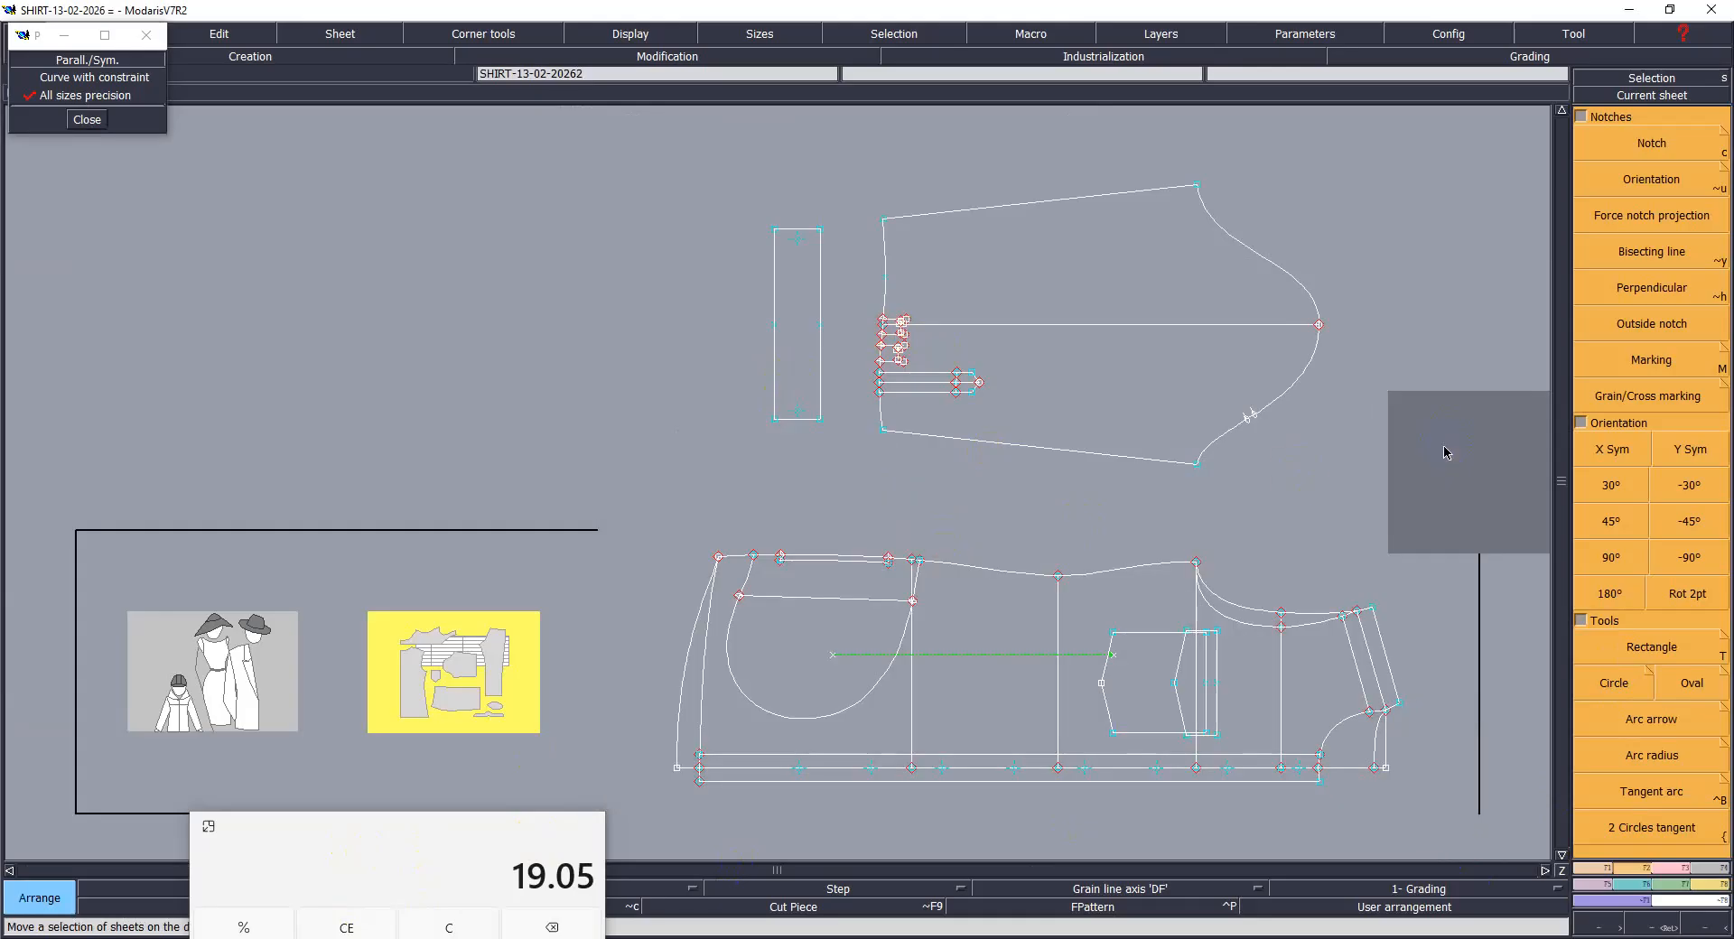
key(Home)
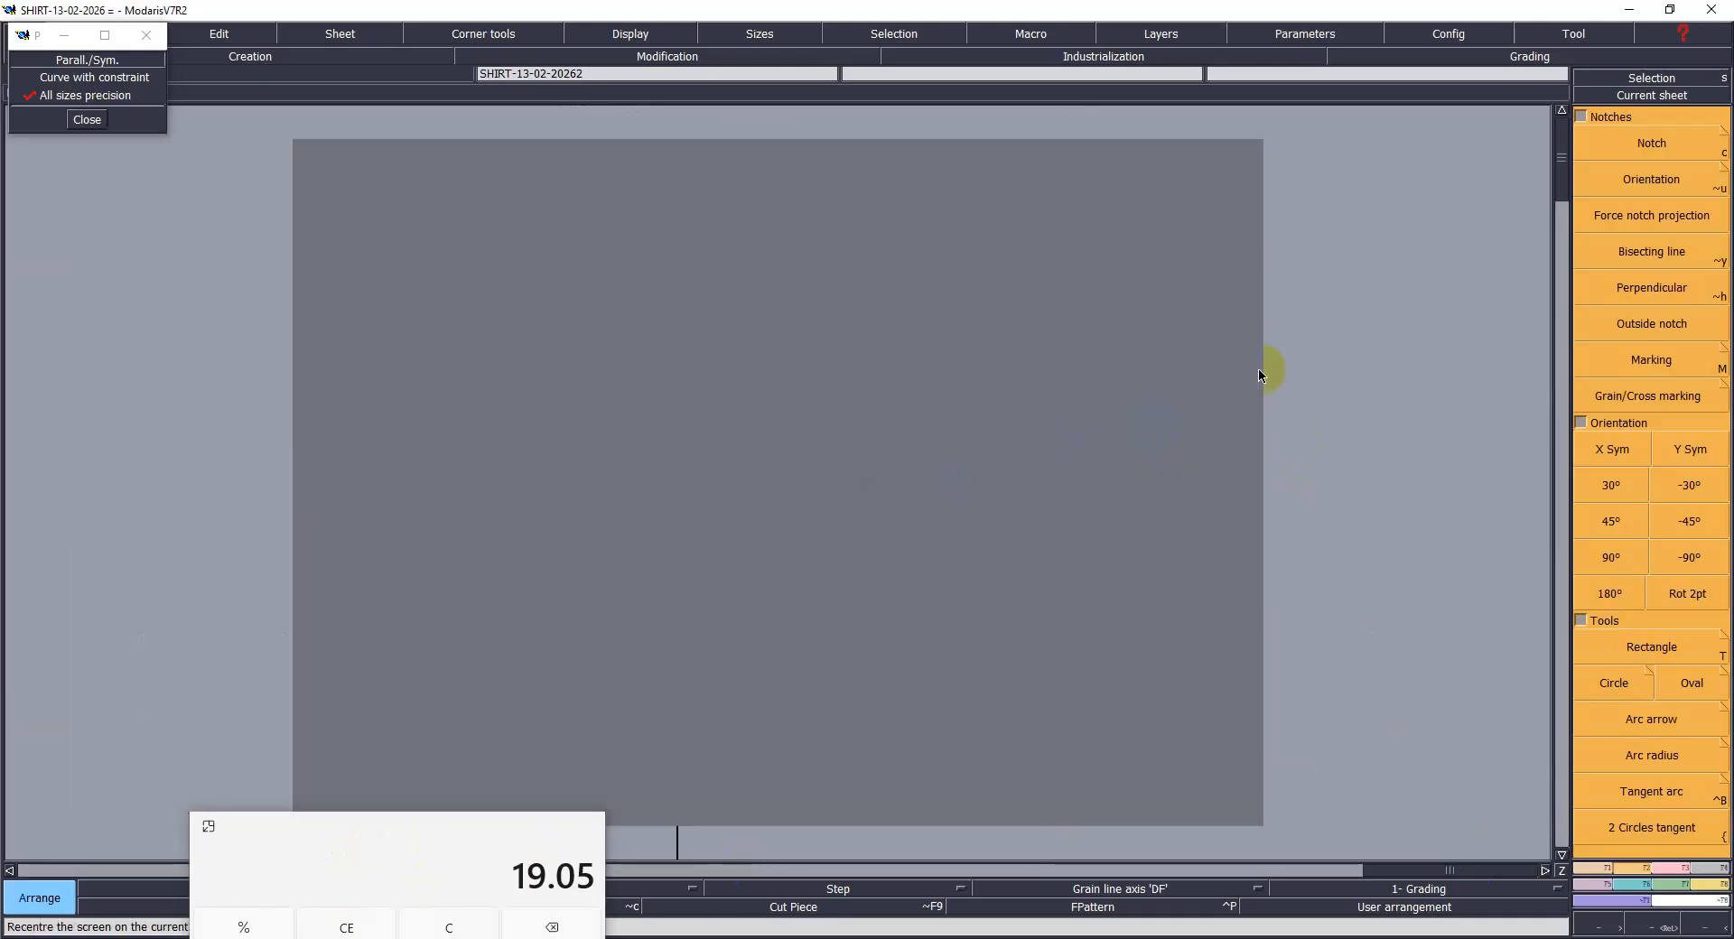
Step: Look up the size S collar stand height and collar height at CB in the measurement chart
click(708, 898)
drag(442, 840, 214, 829)
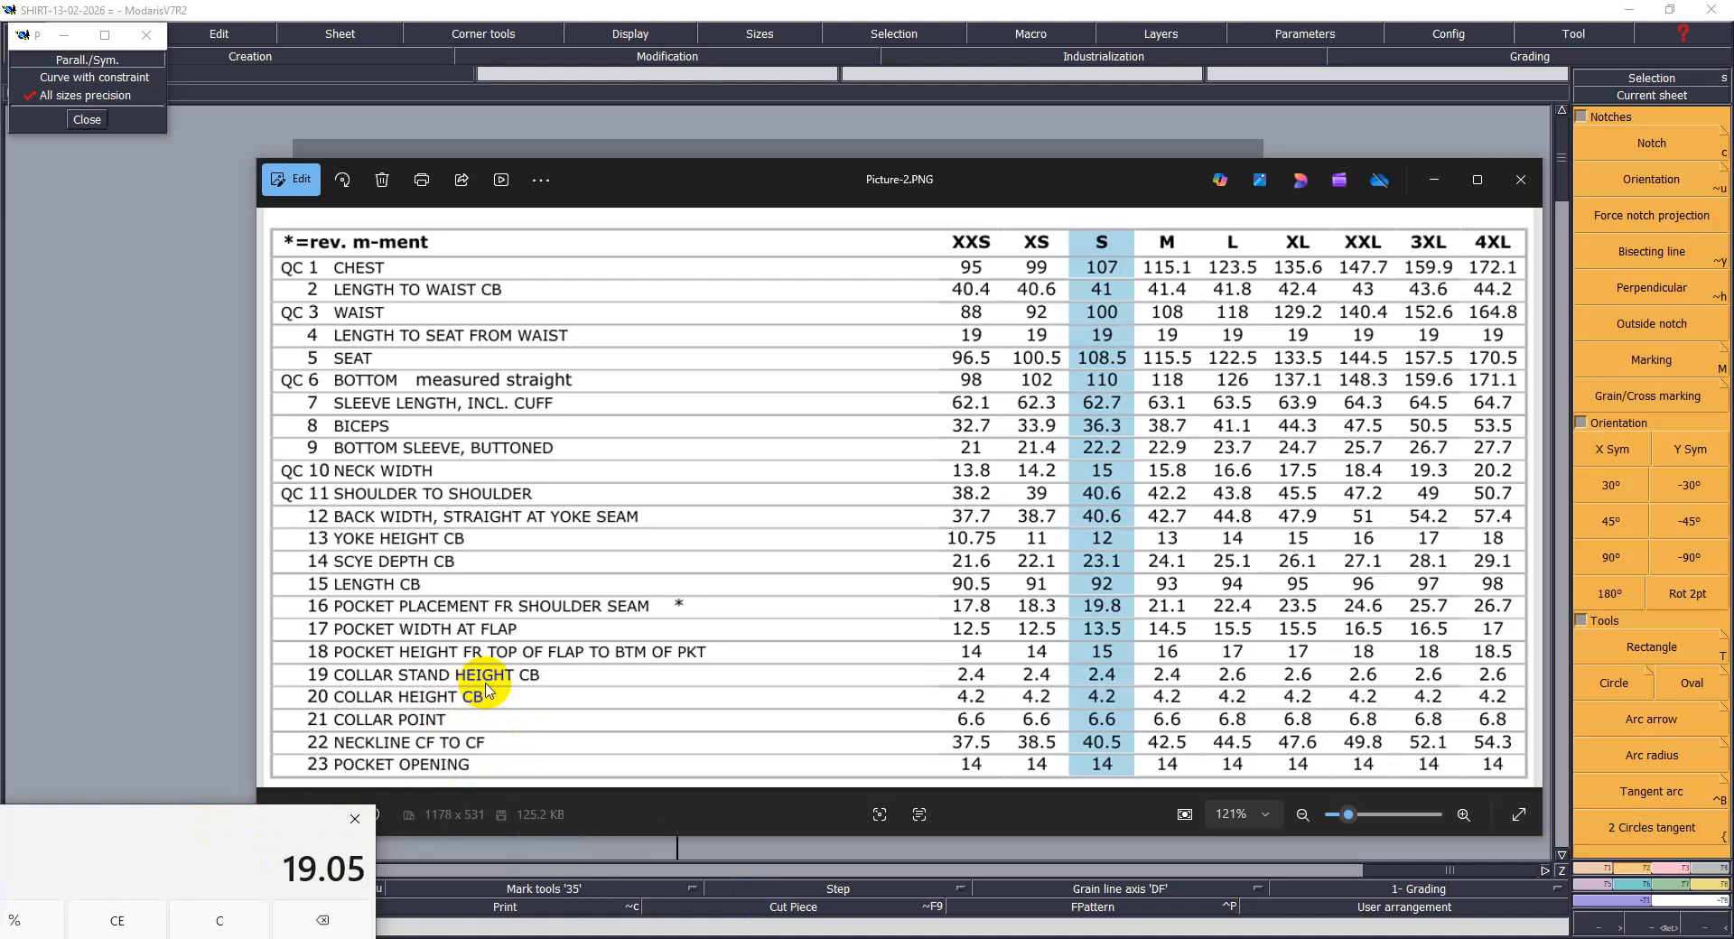
click(134, 587)
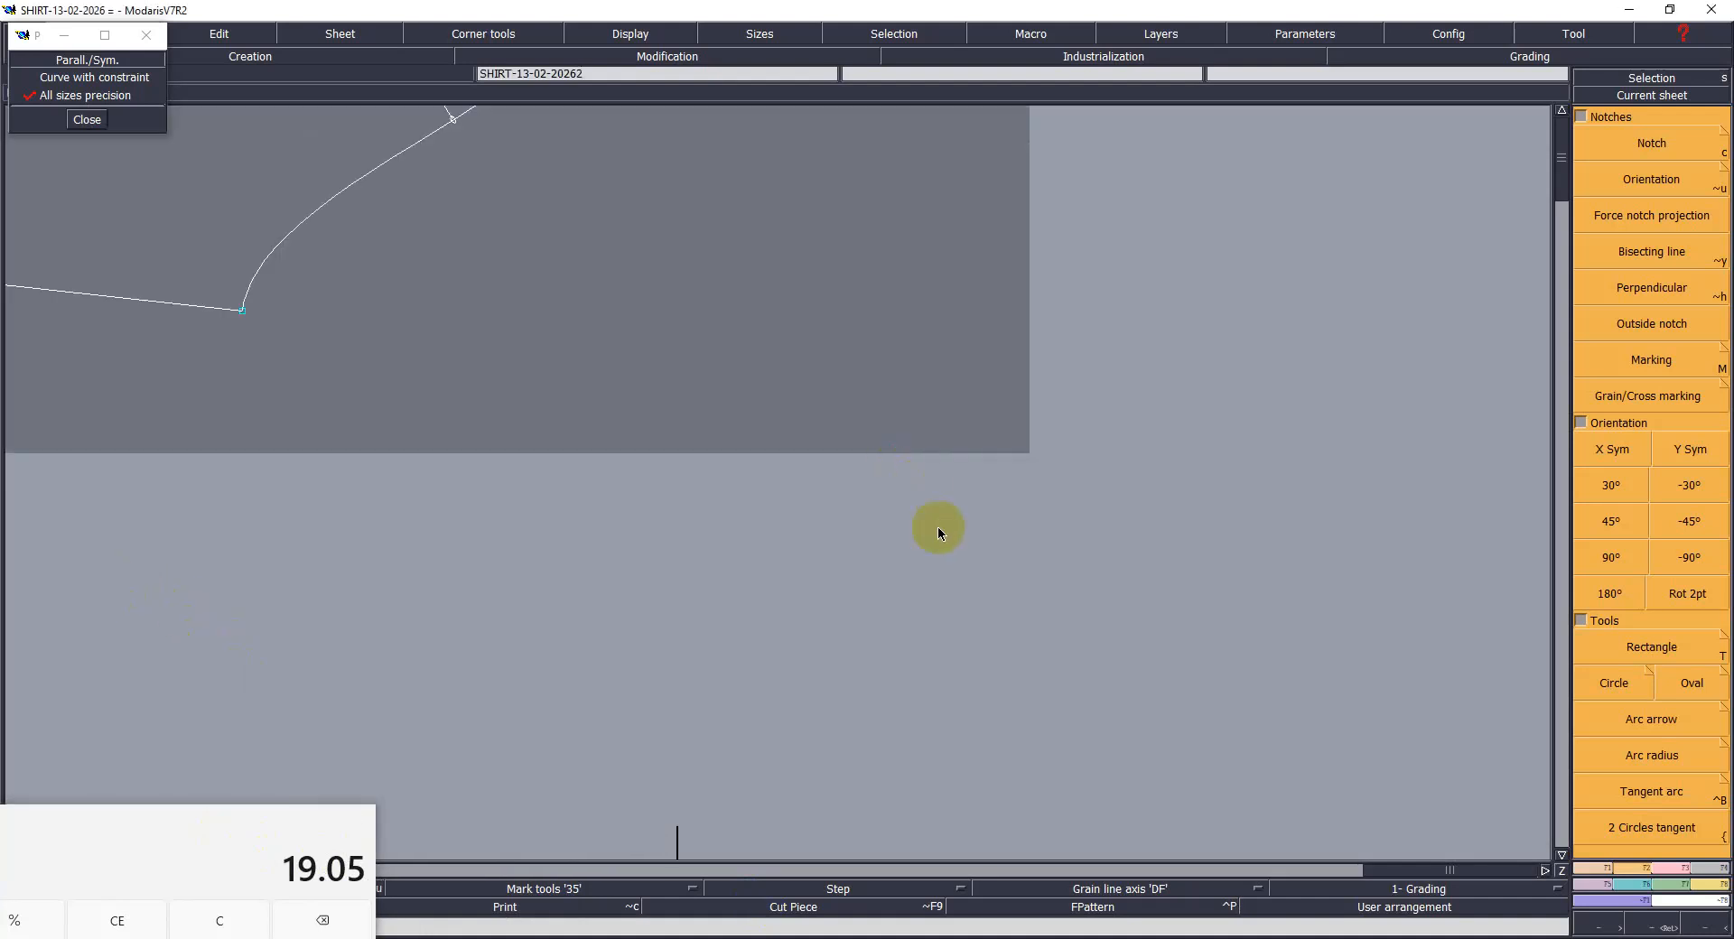
Step: Shift the sleeve sheet away from the new sheet and draw a rectangle 19.2 cm wide and 4.2 cm high on the blank sheet
drag(870, 365, 770, 375)
key(shift+n)
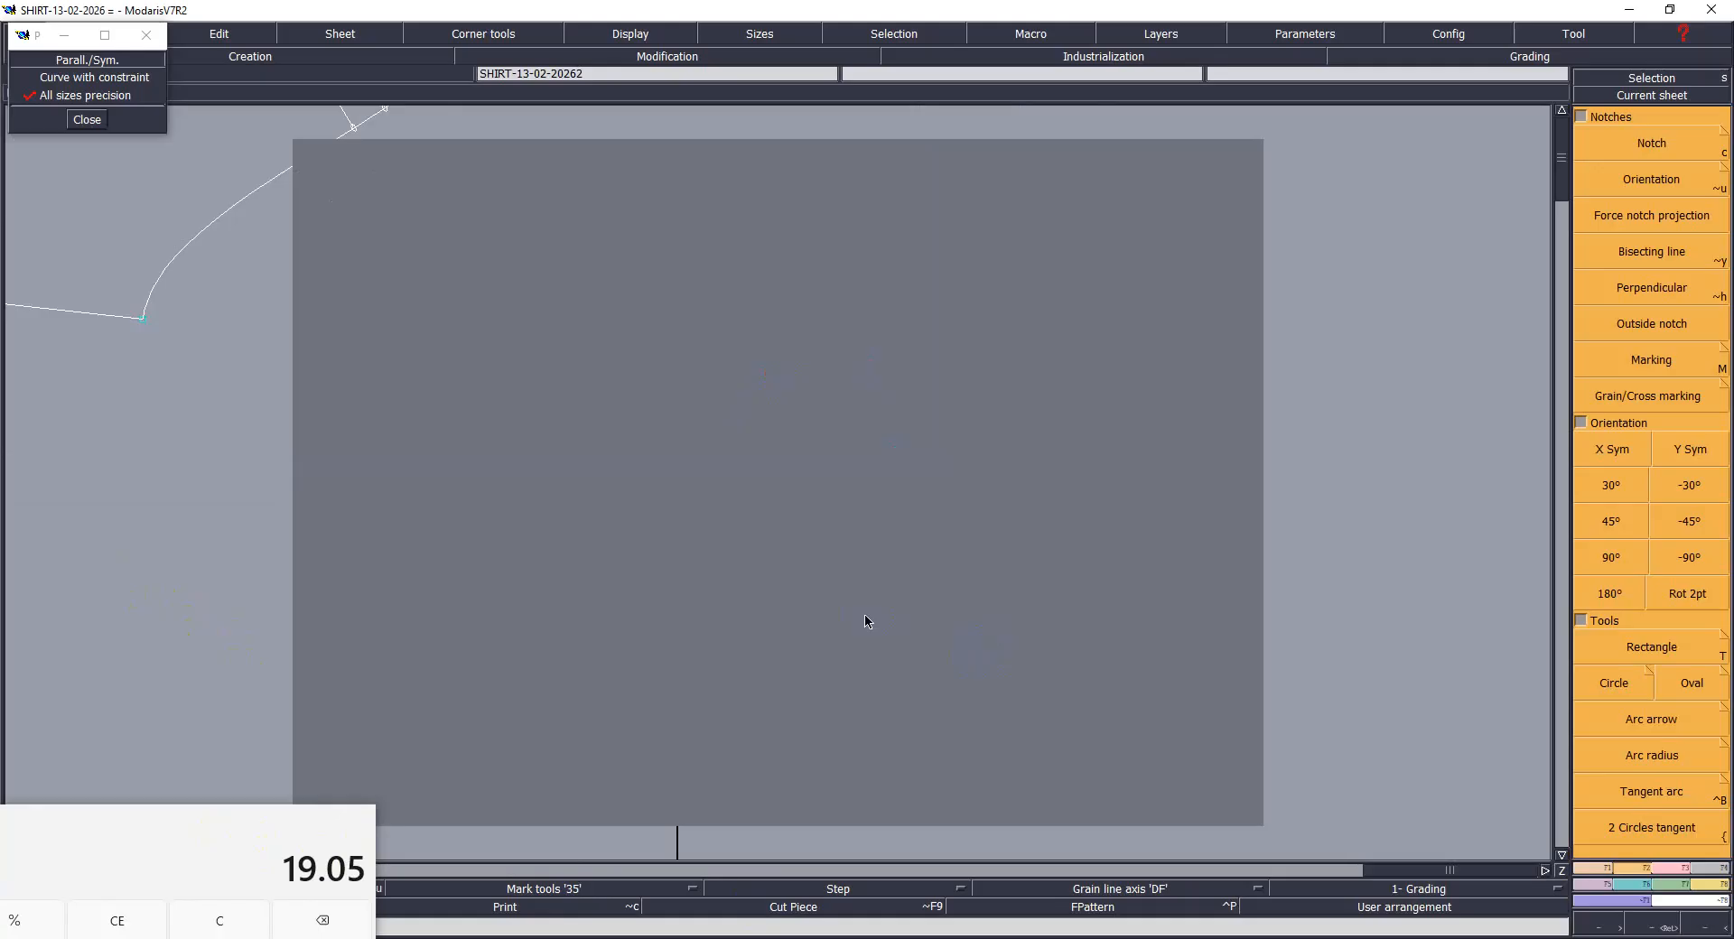
key(shift+t)
click(573, 371)
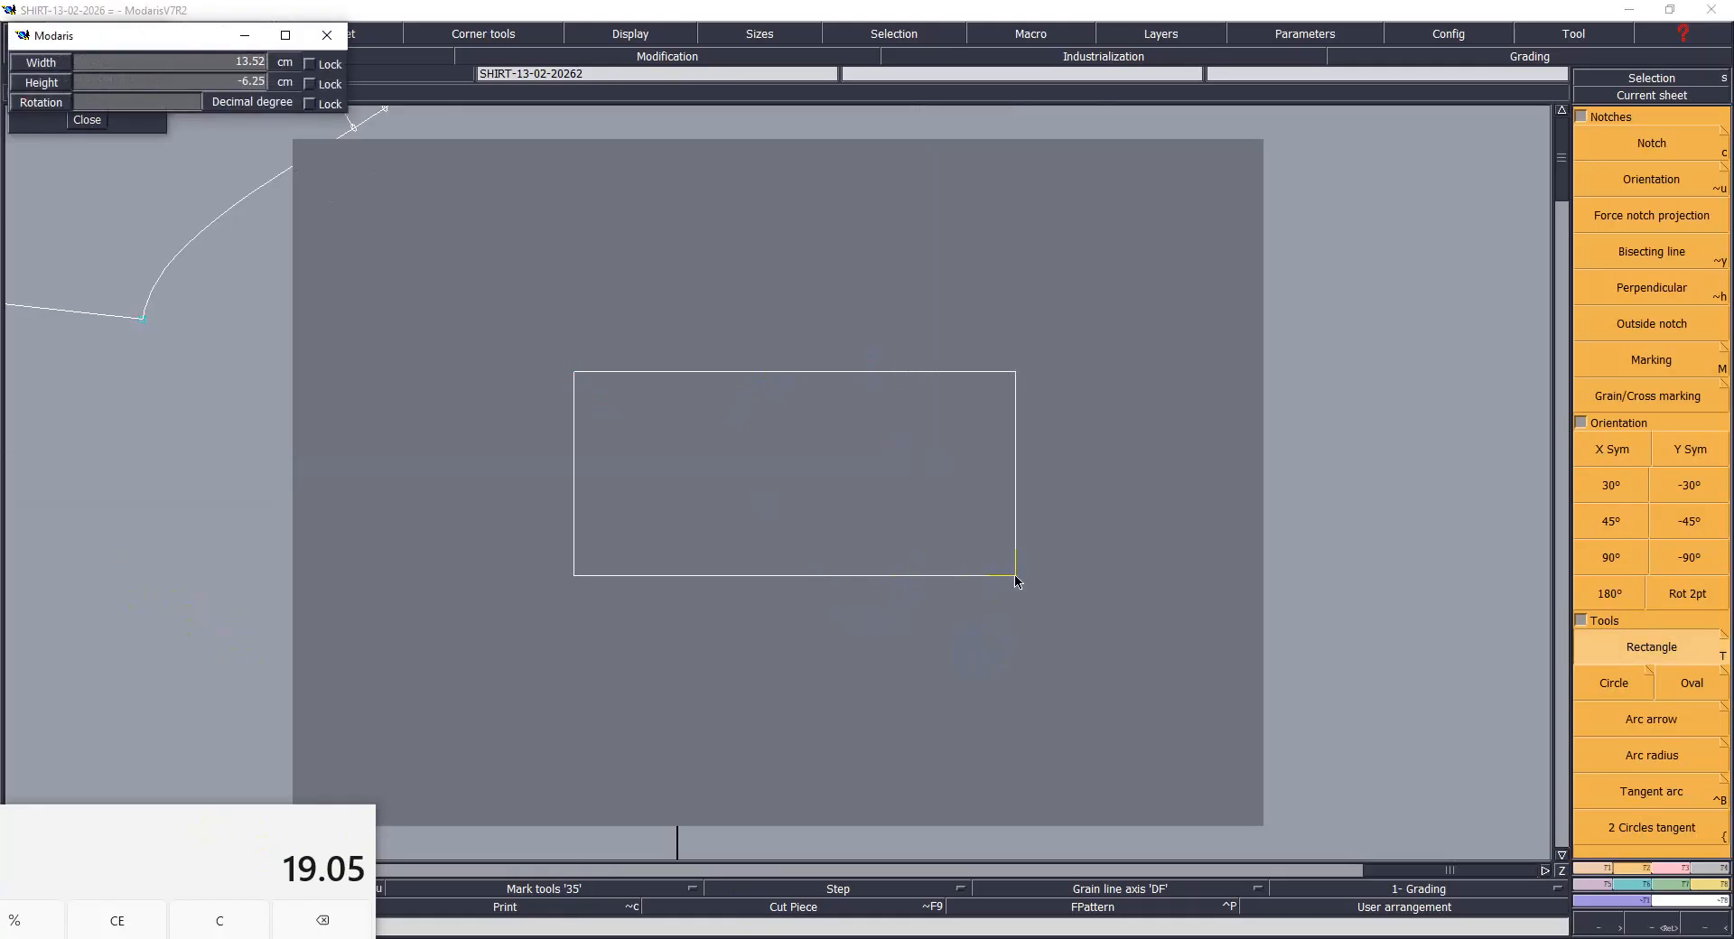
text(19)
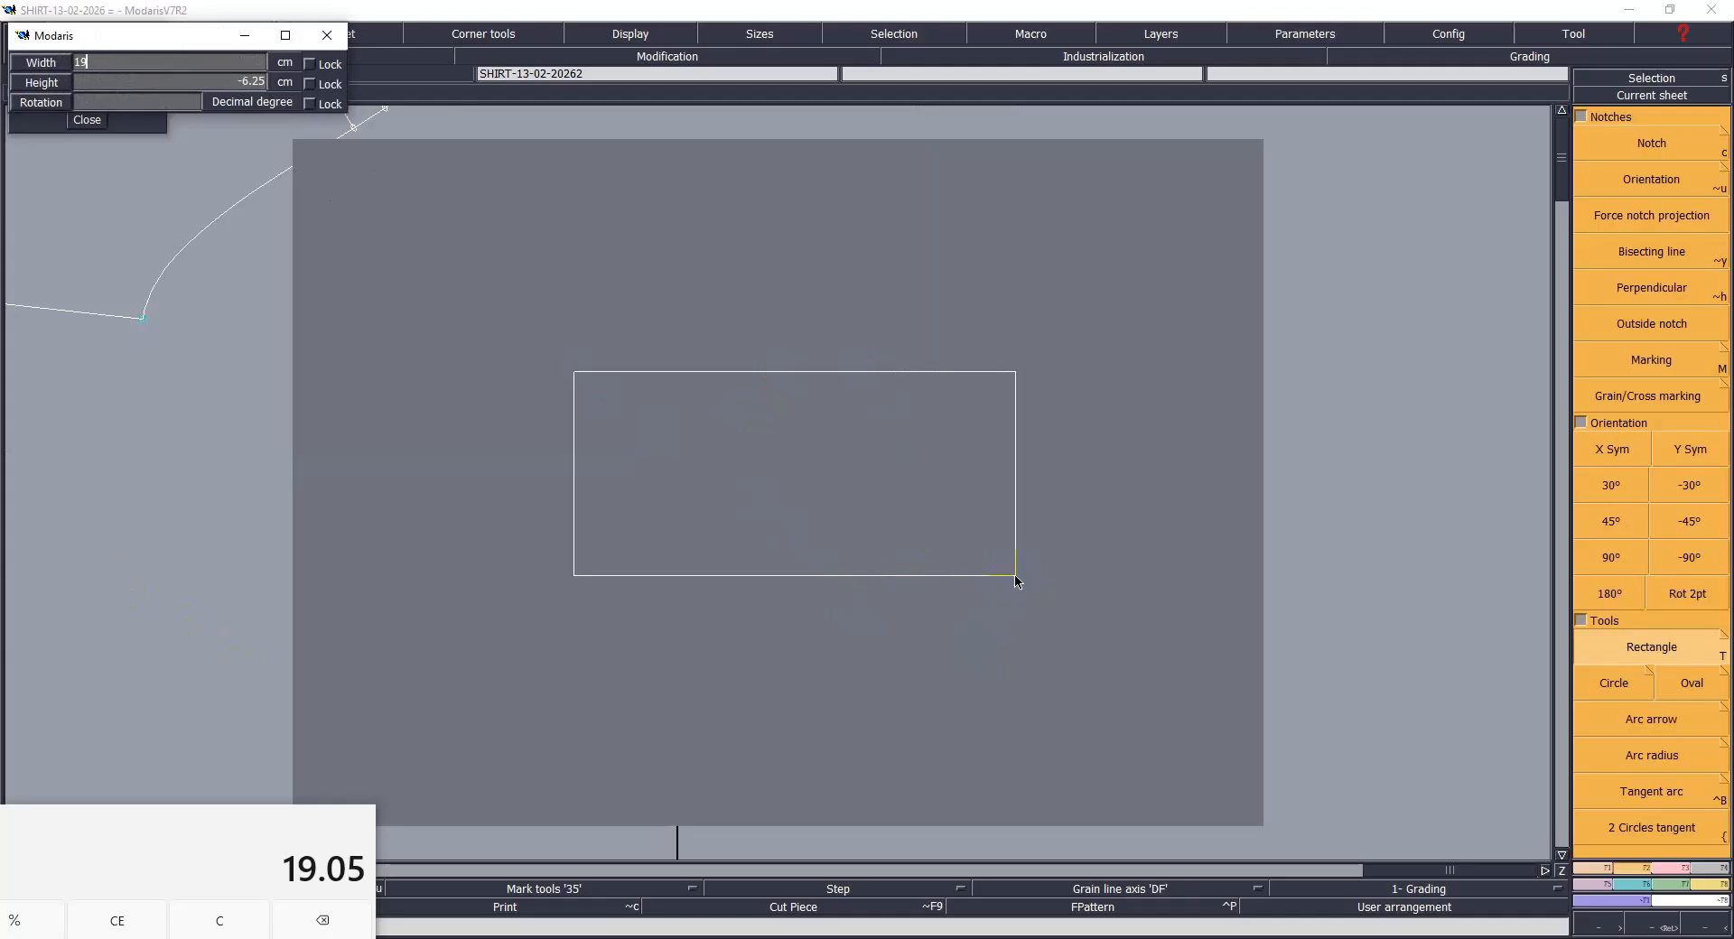
text(.2)
key(Return)
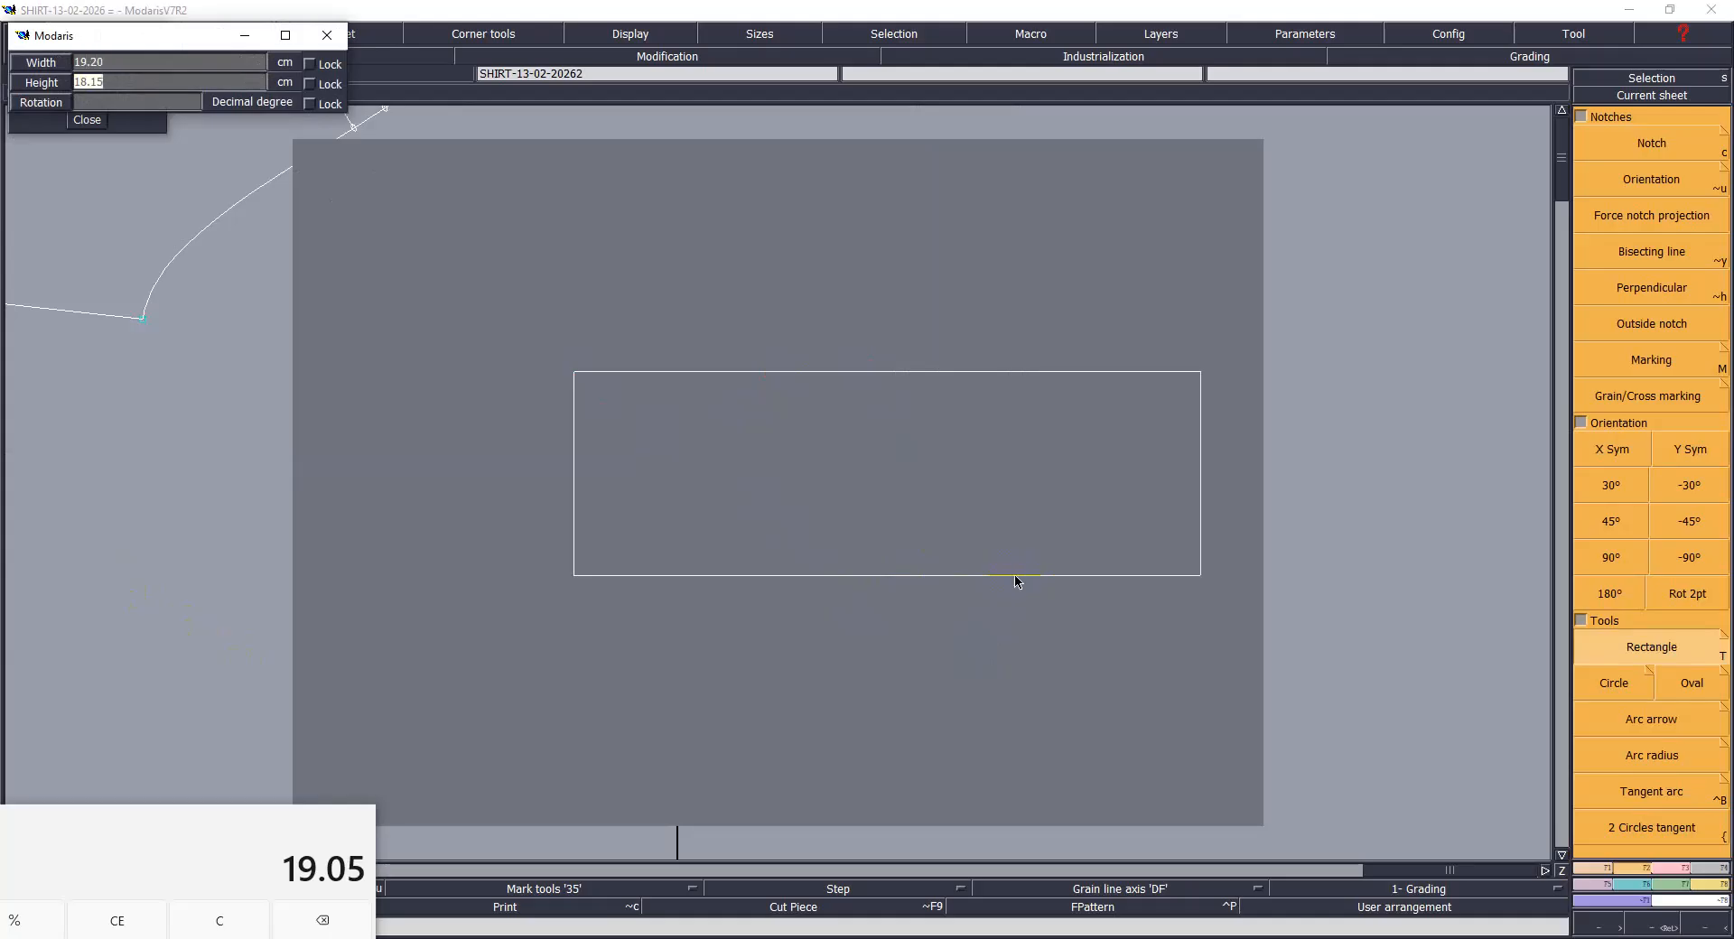
text(4.2)
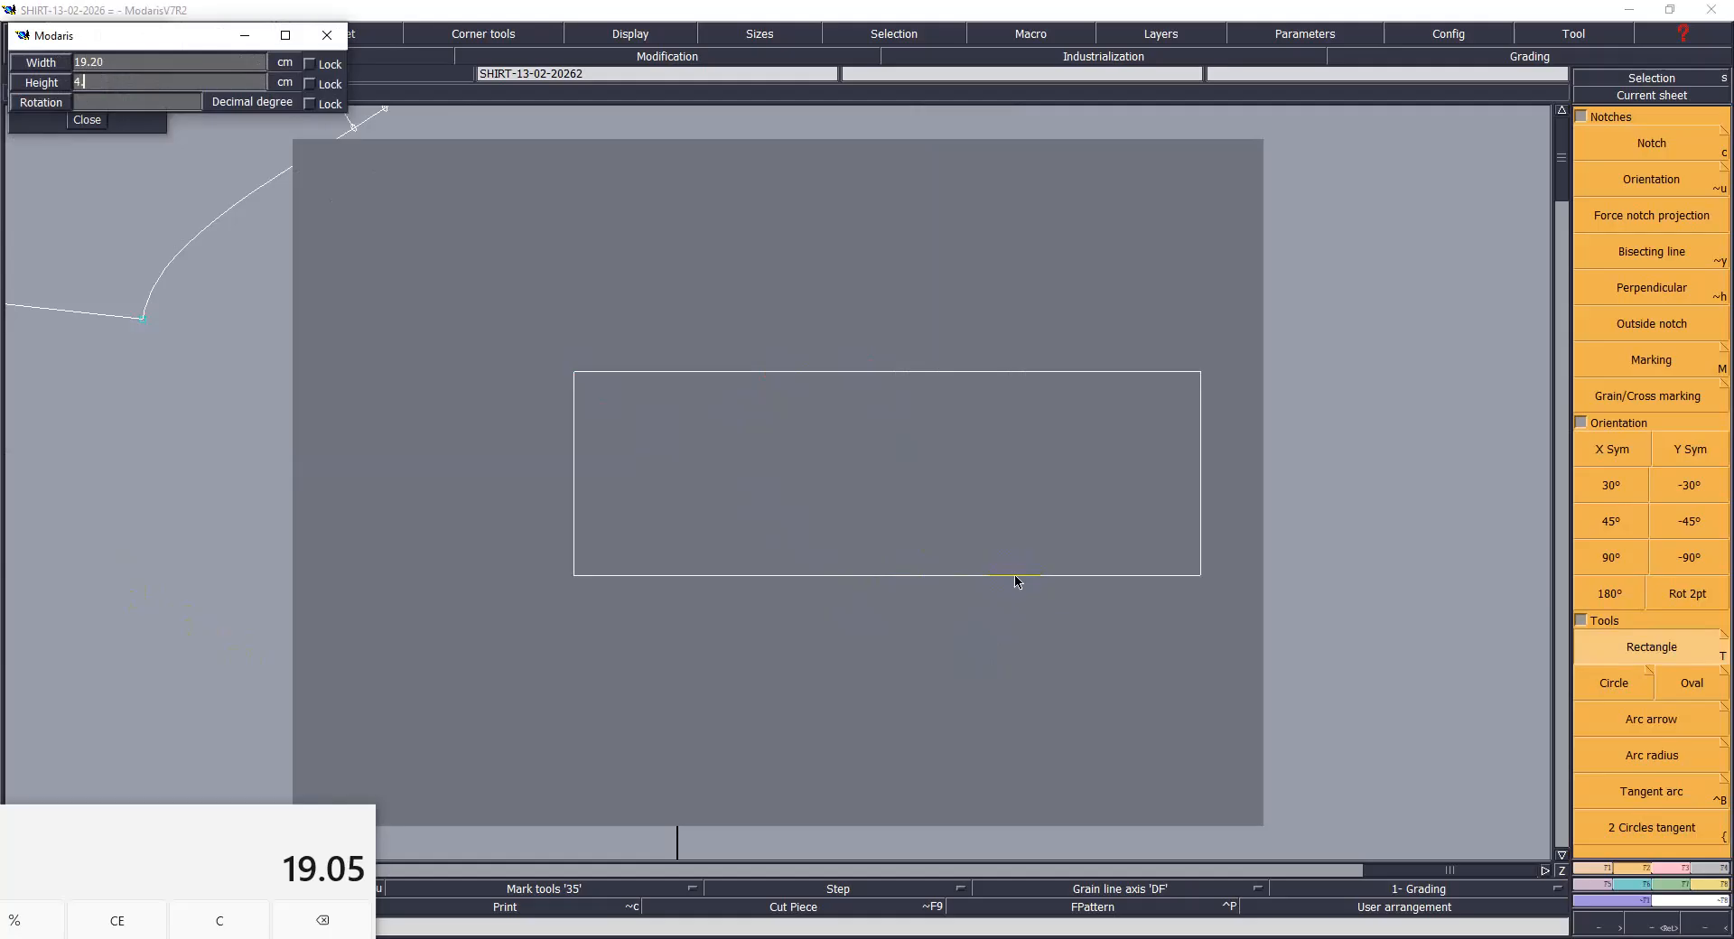
key(Return)
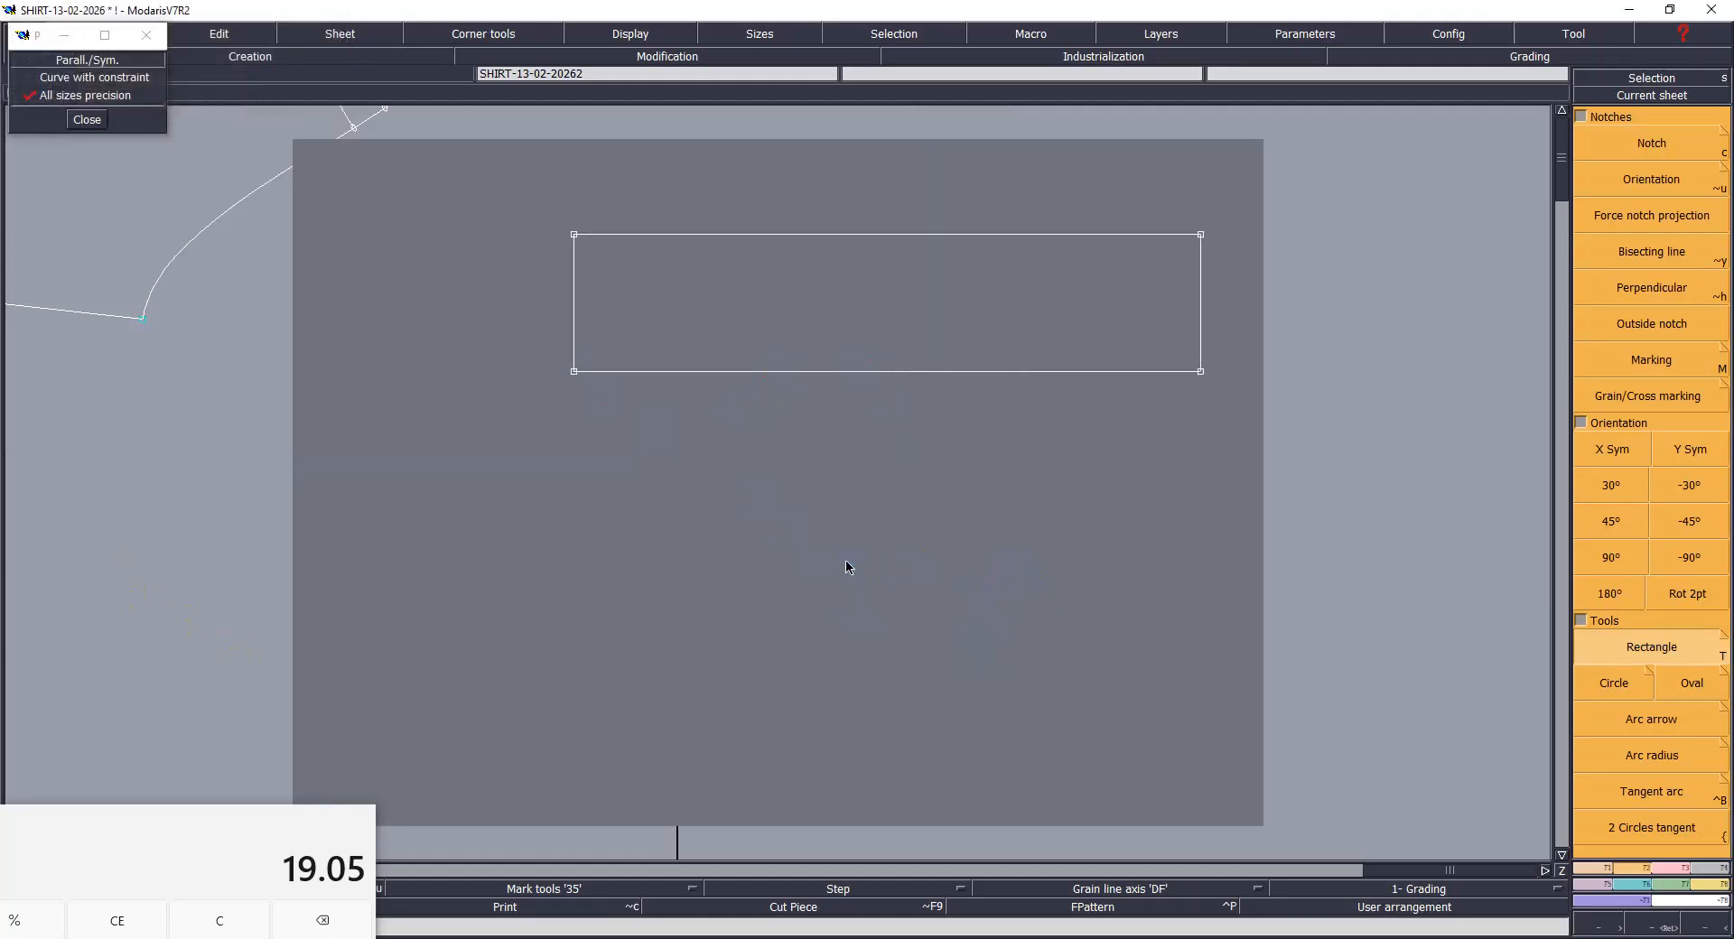
Step: Readjust the sheet so that it is centred around the rectangle and save the model, continuing past the detected anomalies
click(1091, 558)
key(space)
click(1148, 529)
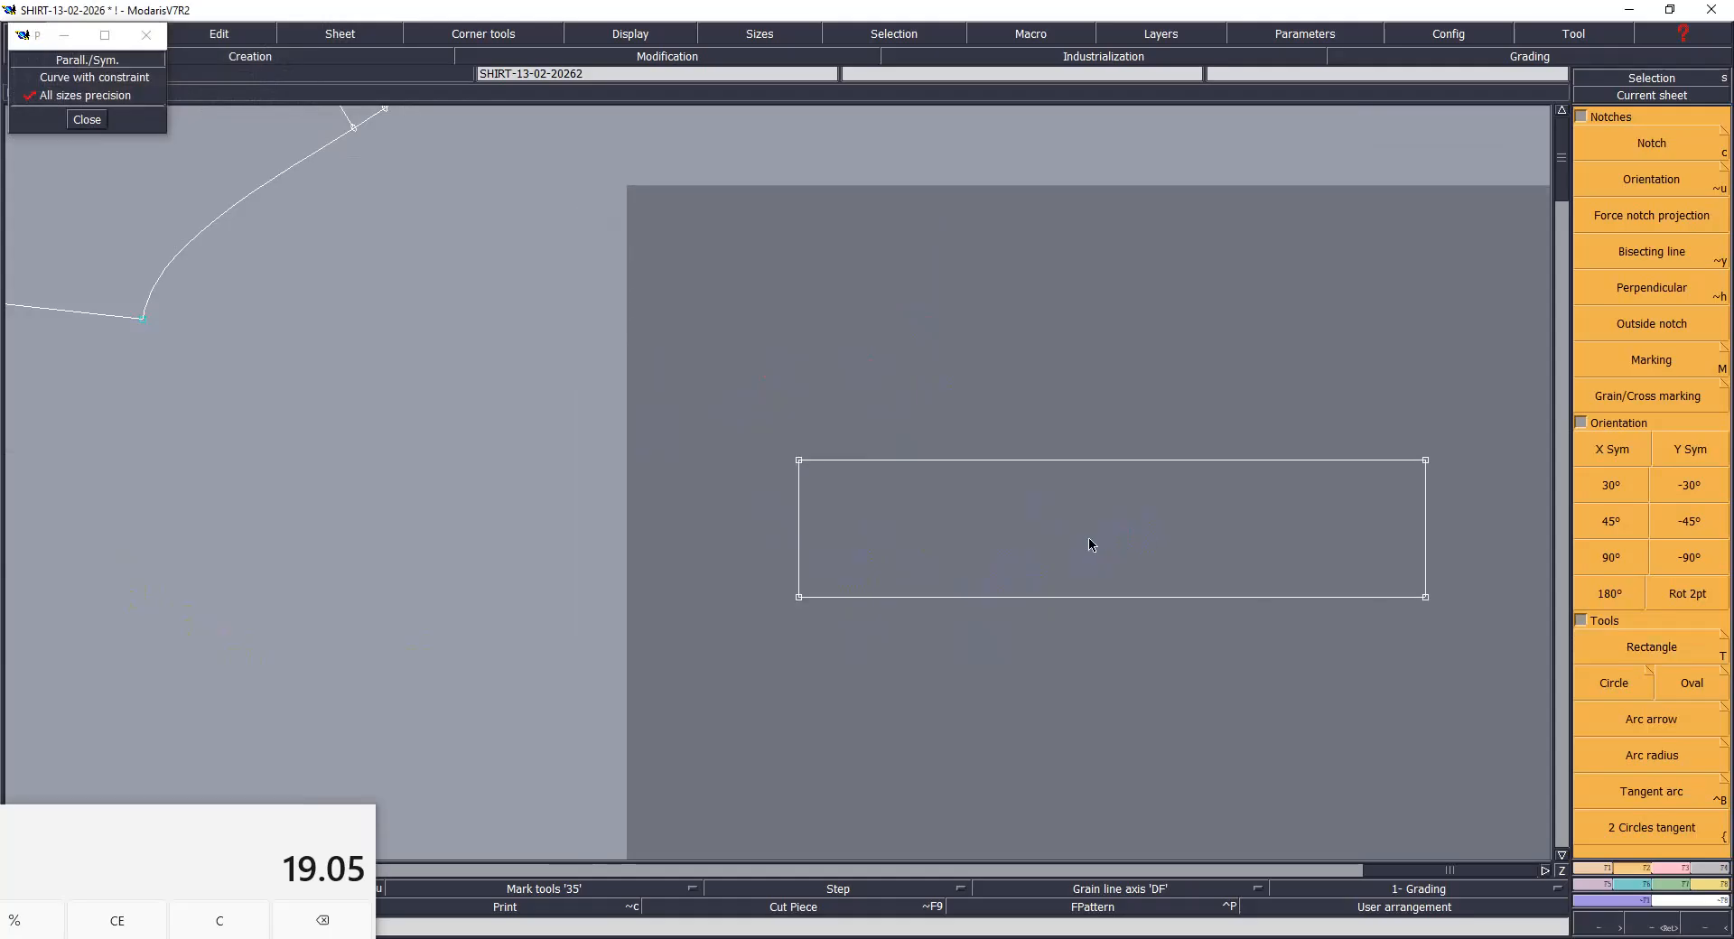
key(ctrl+s)
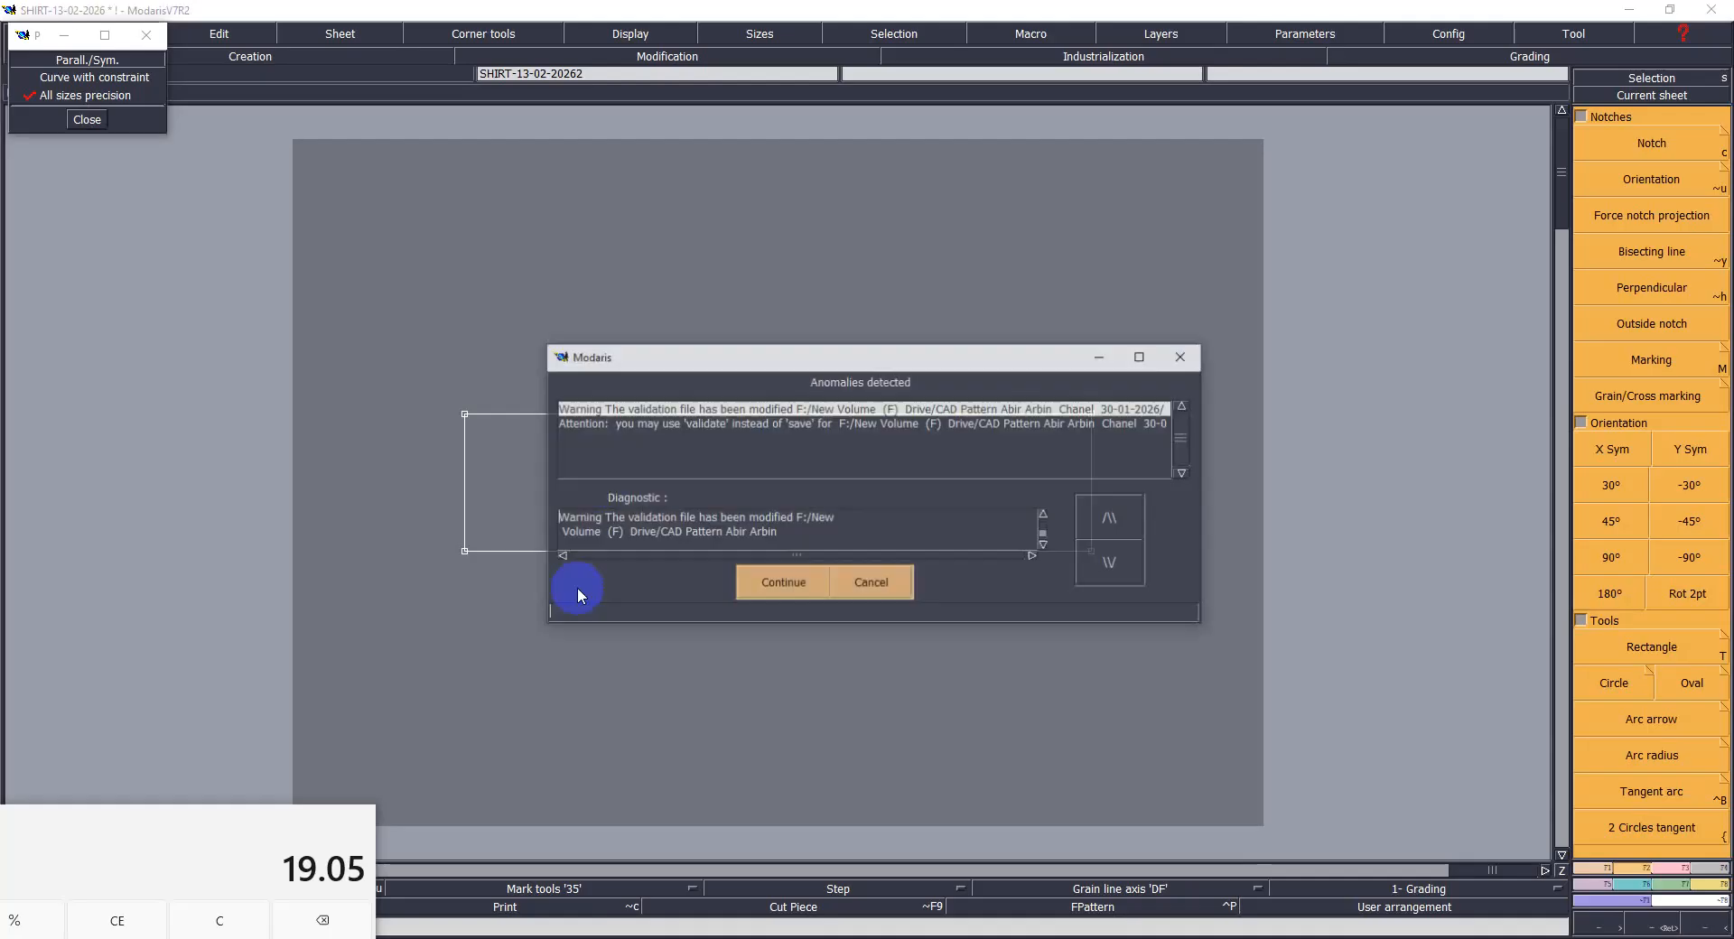
click(801, 583)
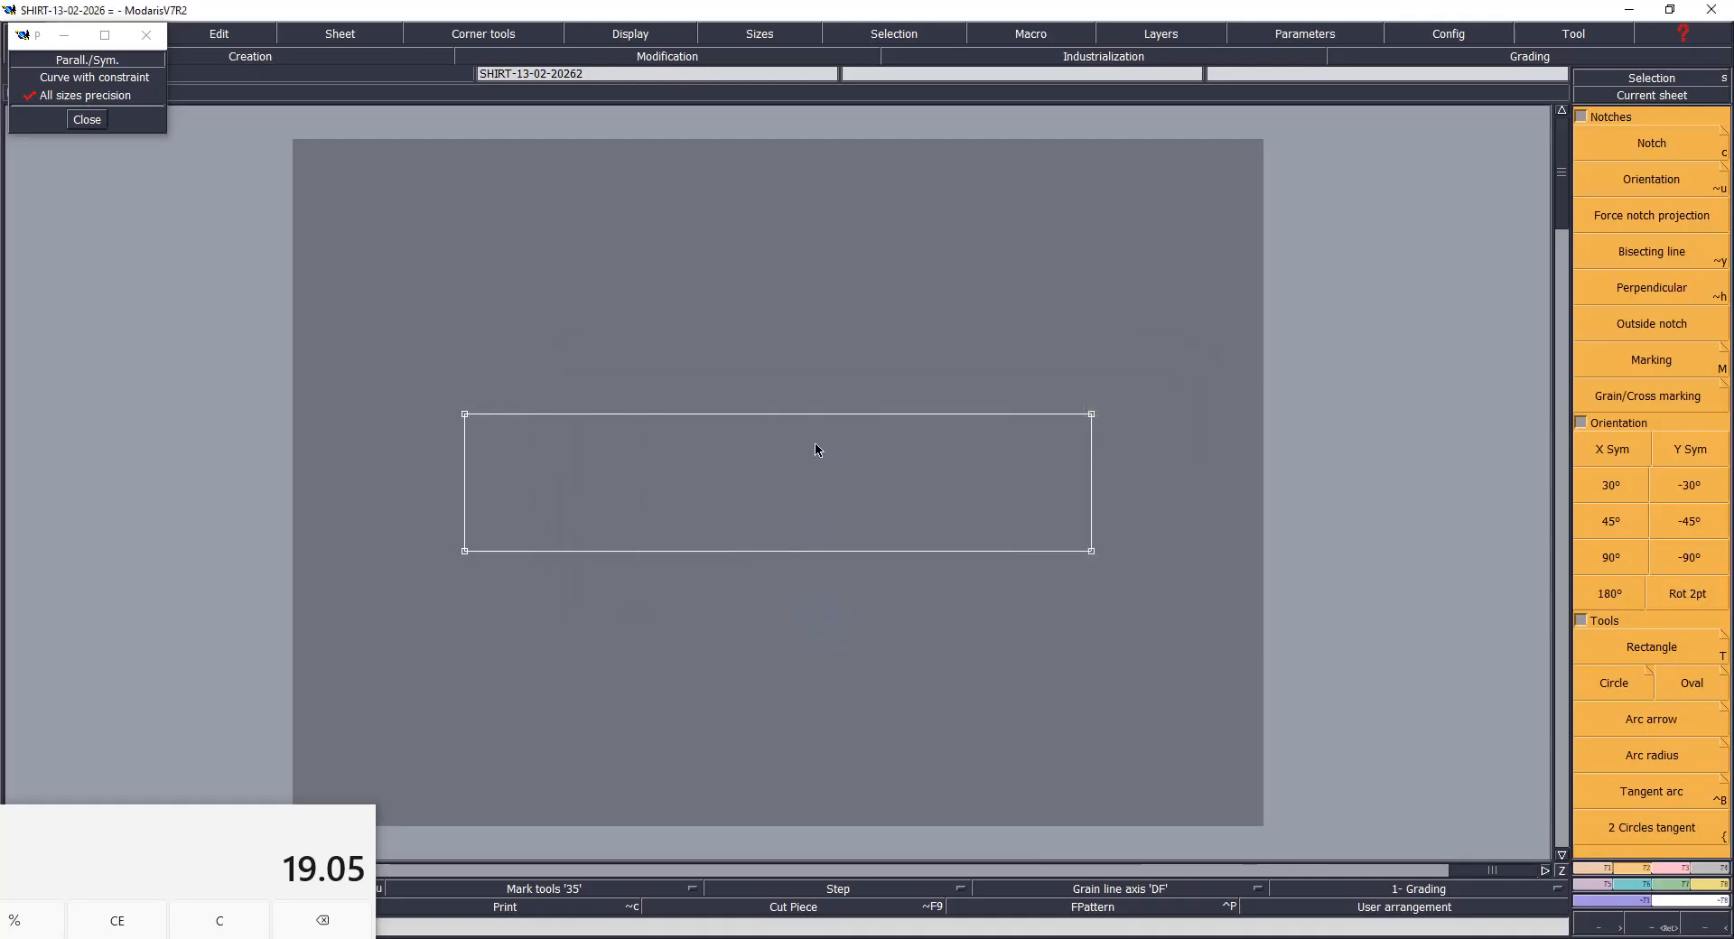
Step: Delete the rectangle's two long edges and redraw the upper one as a line between the two upper corners
click(859, 433)
click(849, 546)
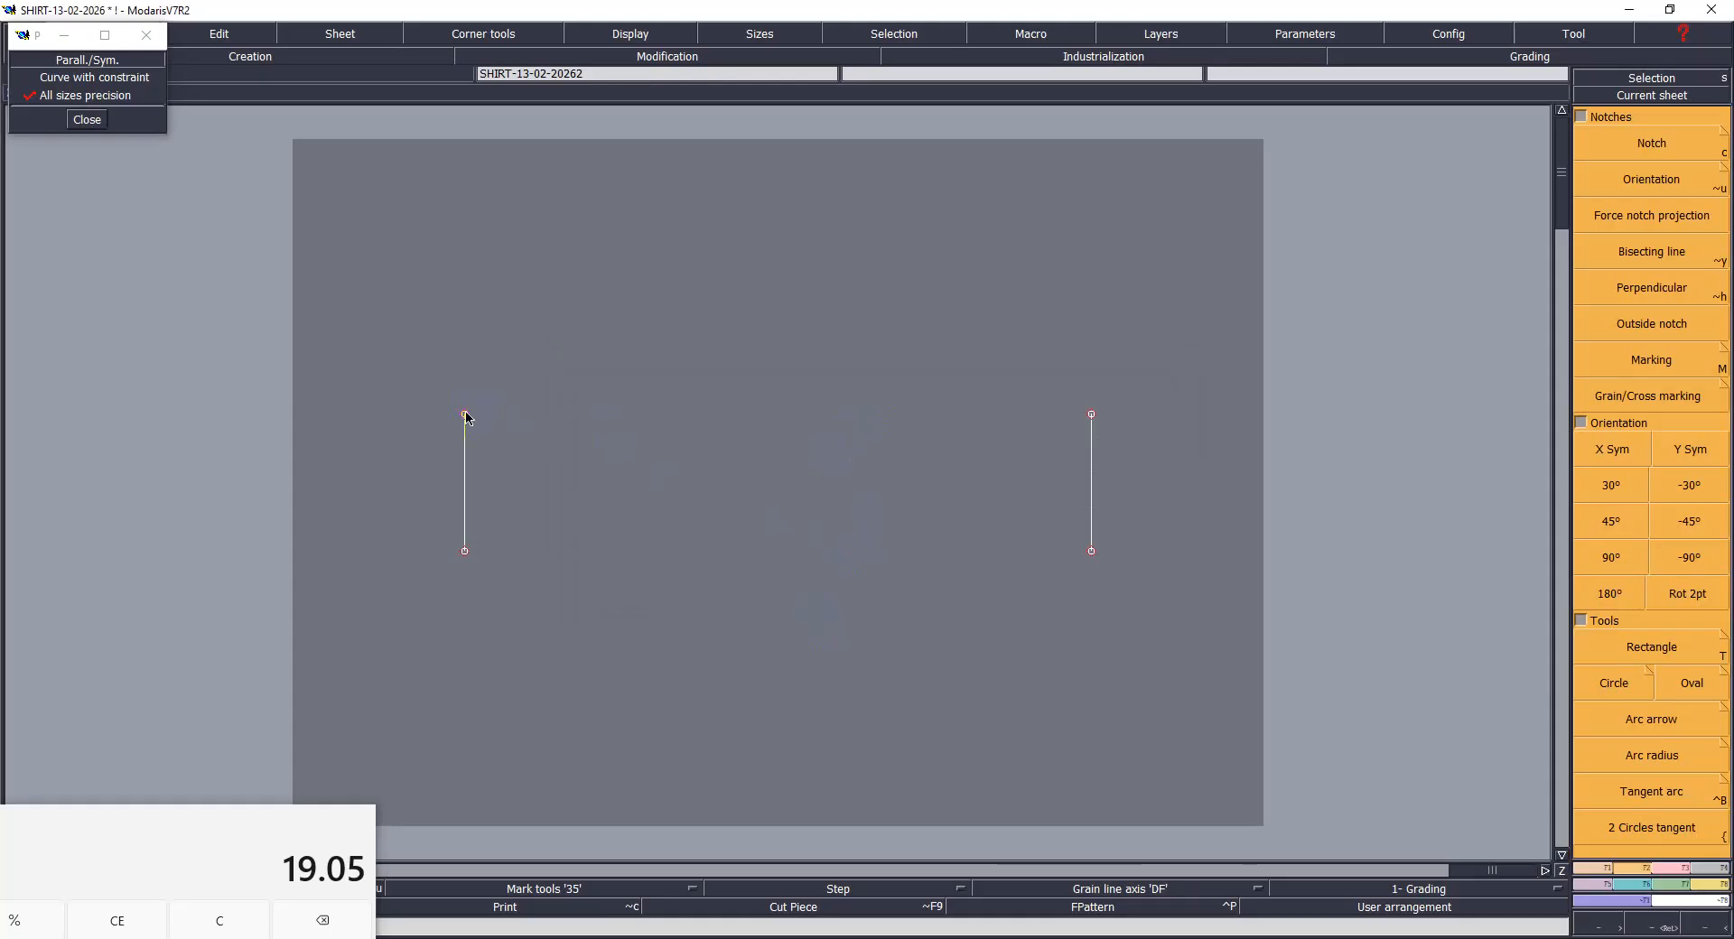
click(1091, 414)
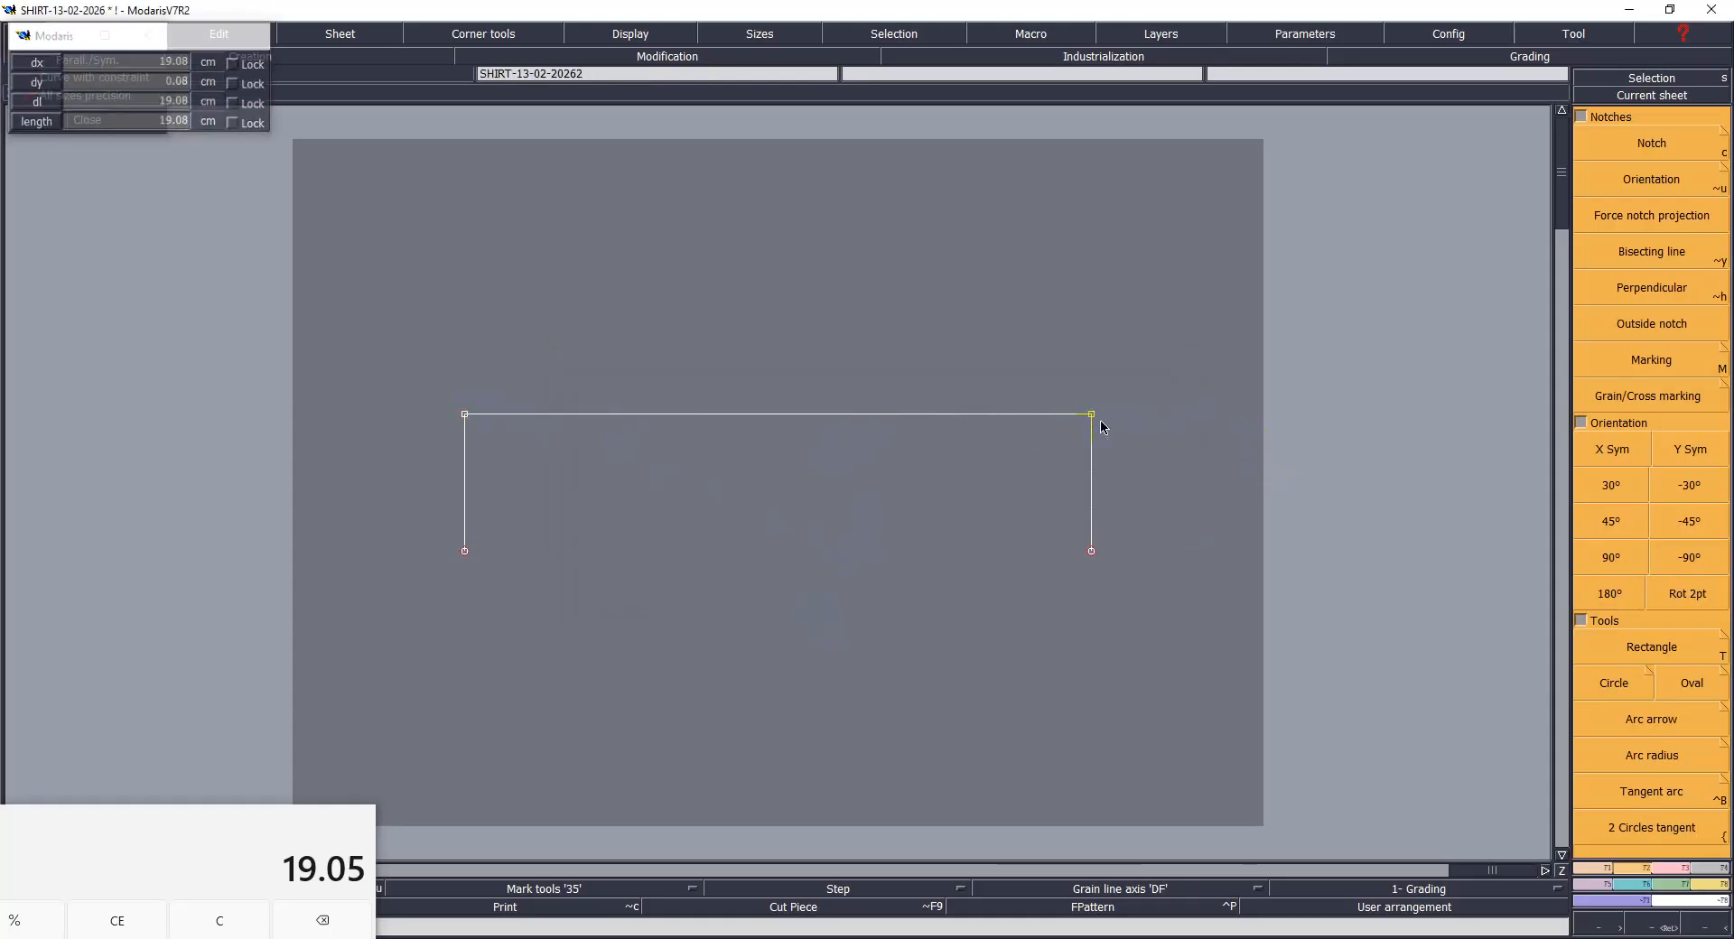
Step: Draw the missing lower edge between the two lower corners and dimension all four sides of the rectangle
click(464, 551)
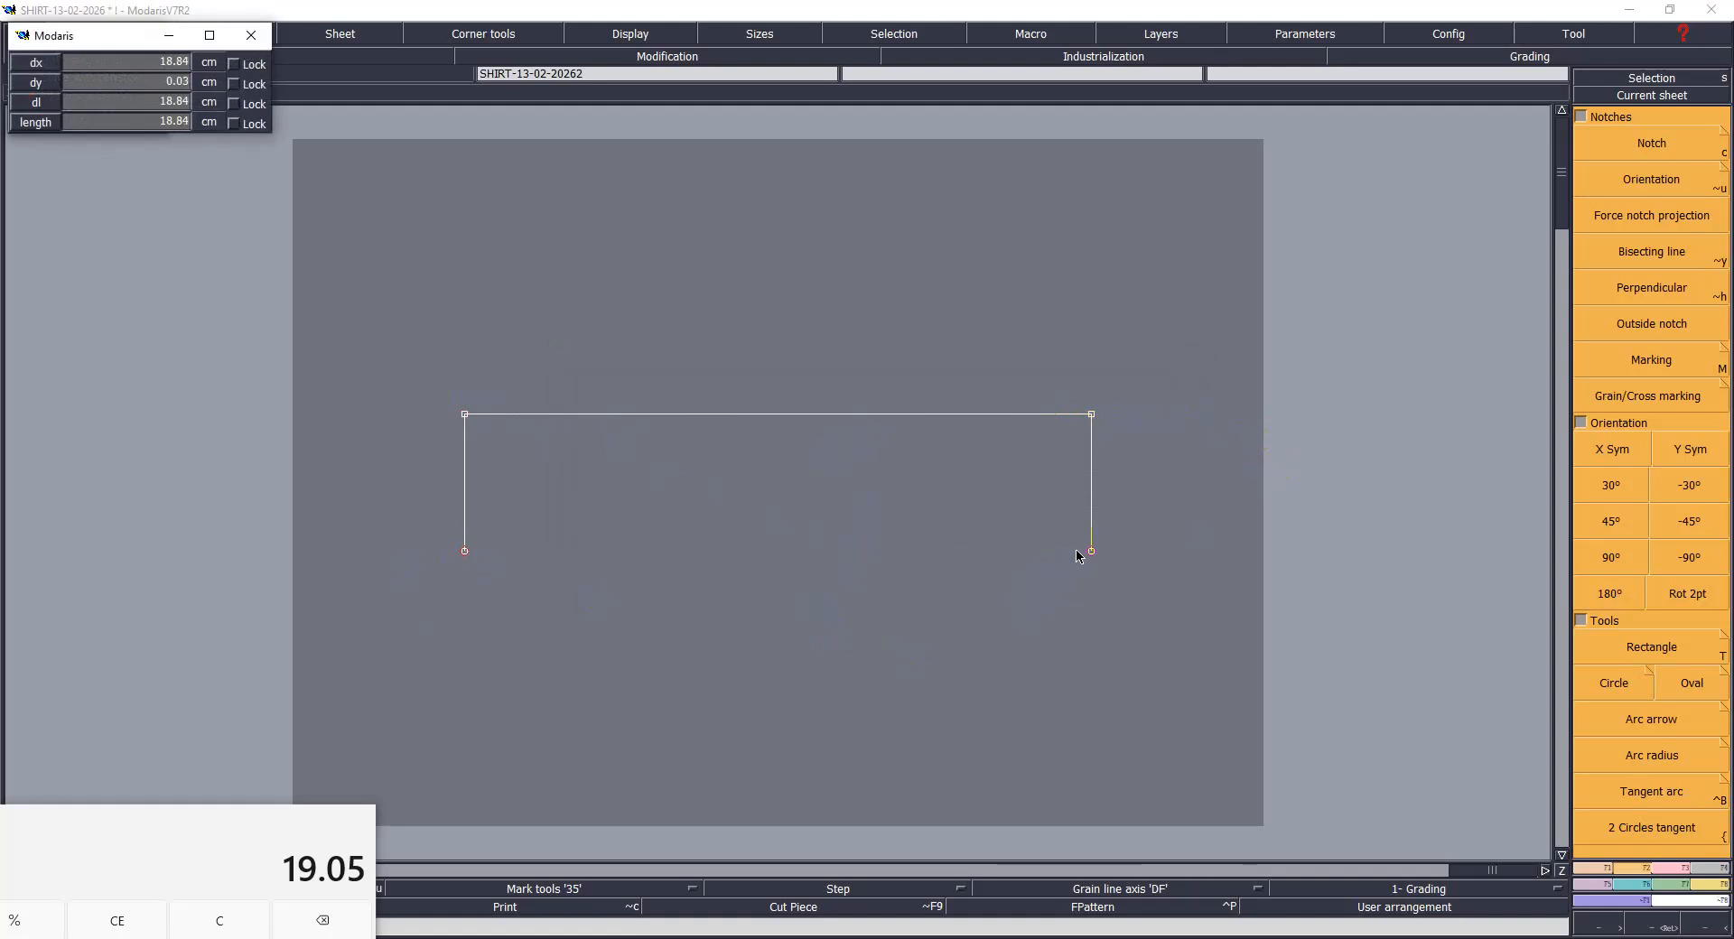
click(1091, 551)
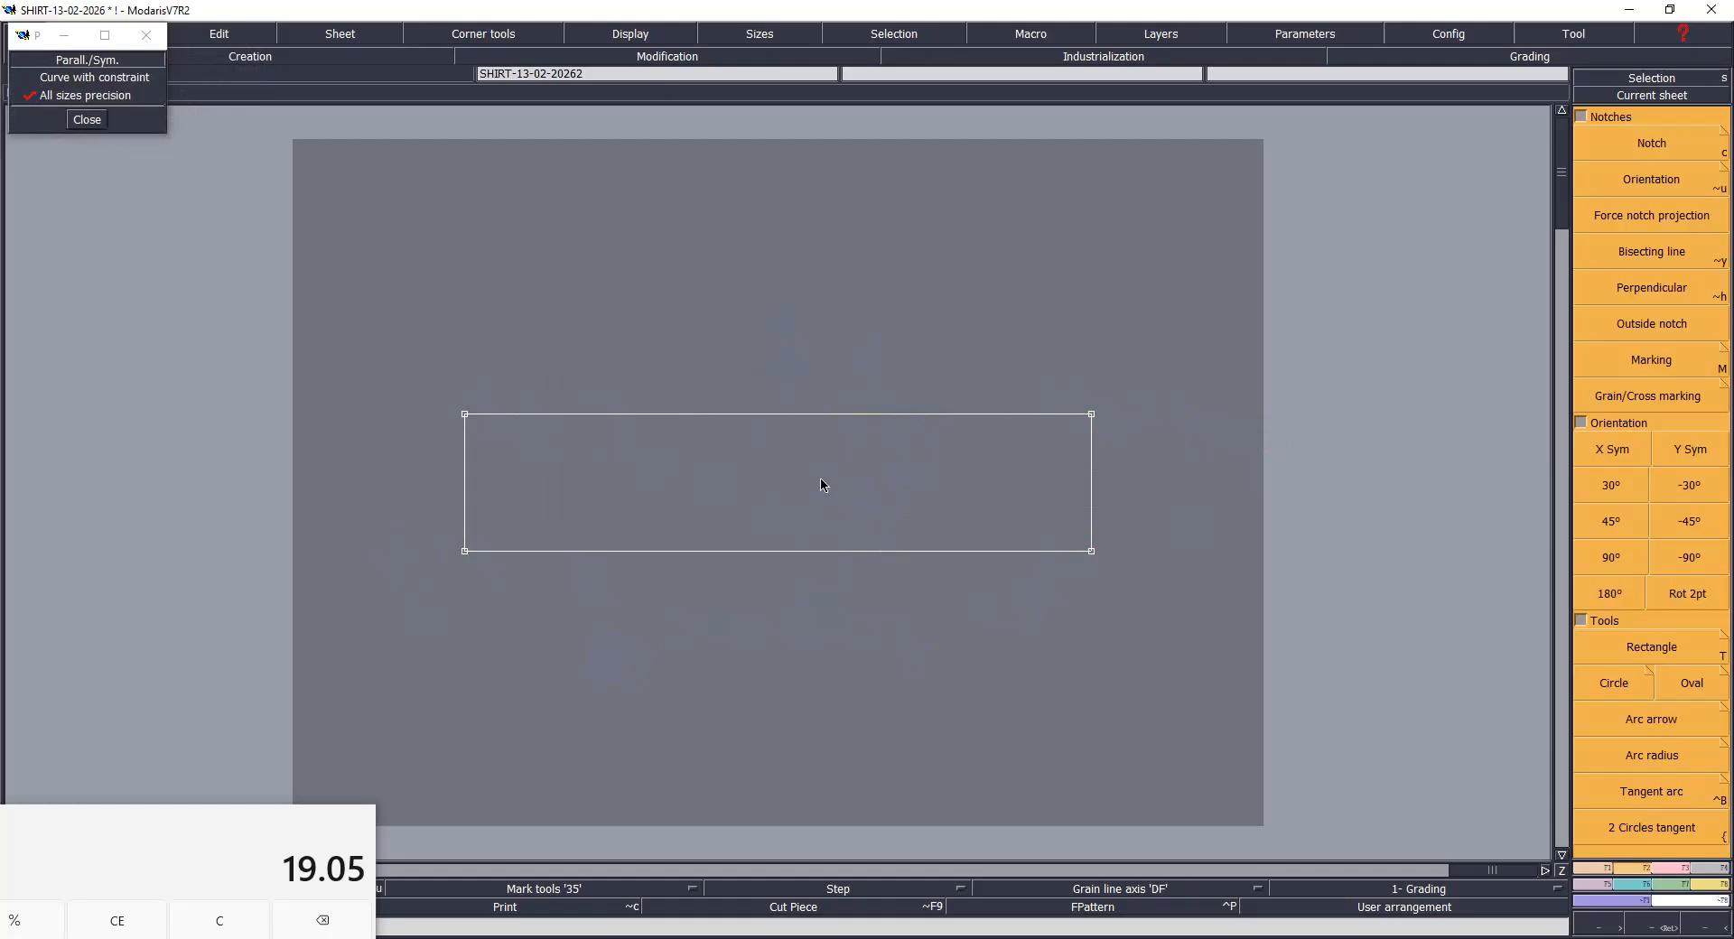
click(930, 551)
click(771, 621)
click(965, 416)
click(955, 351)
click(1151, 529)
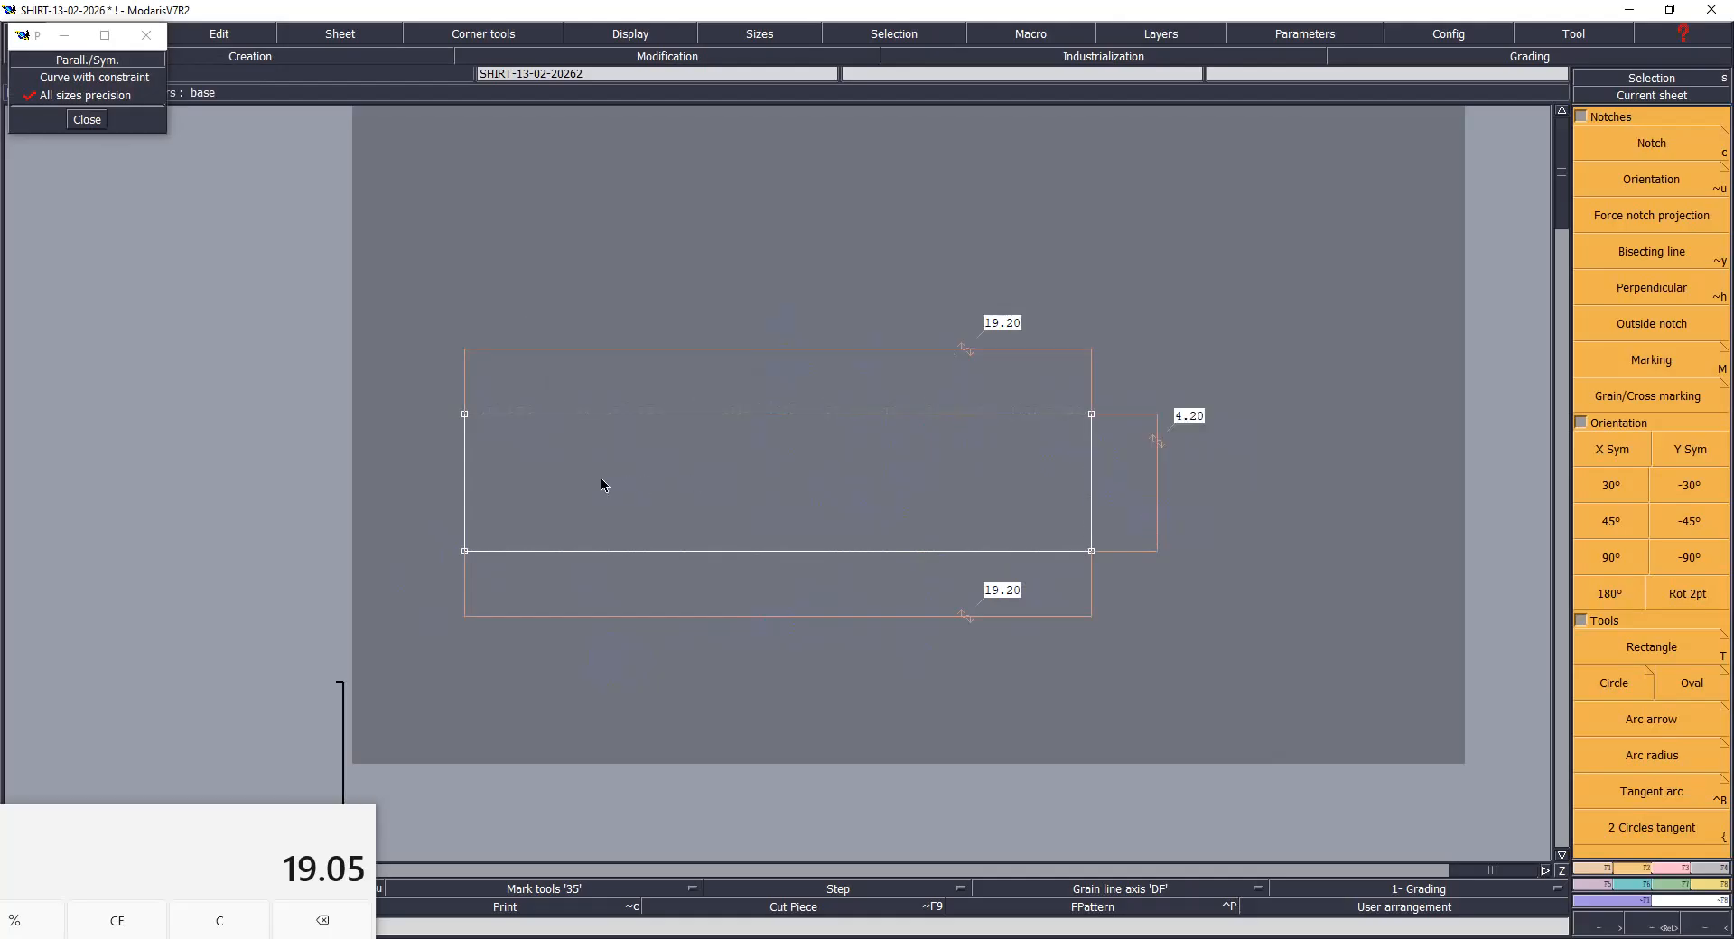
click(466, 477)
click(390, 456)
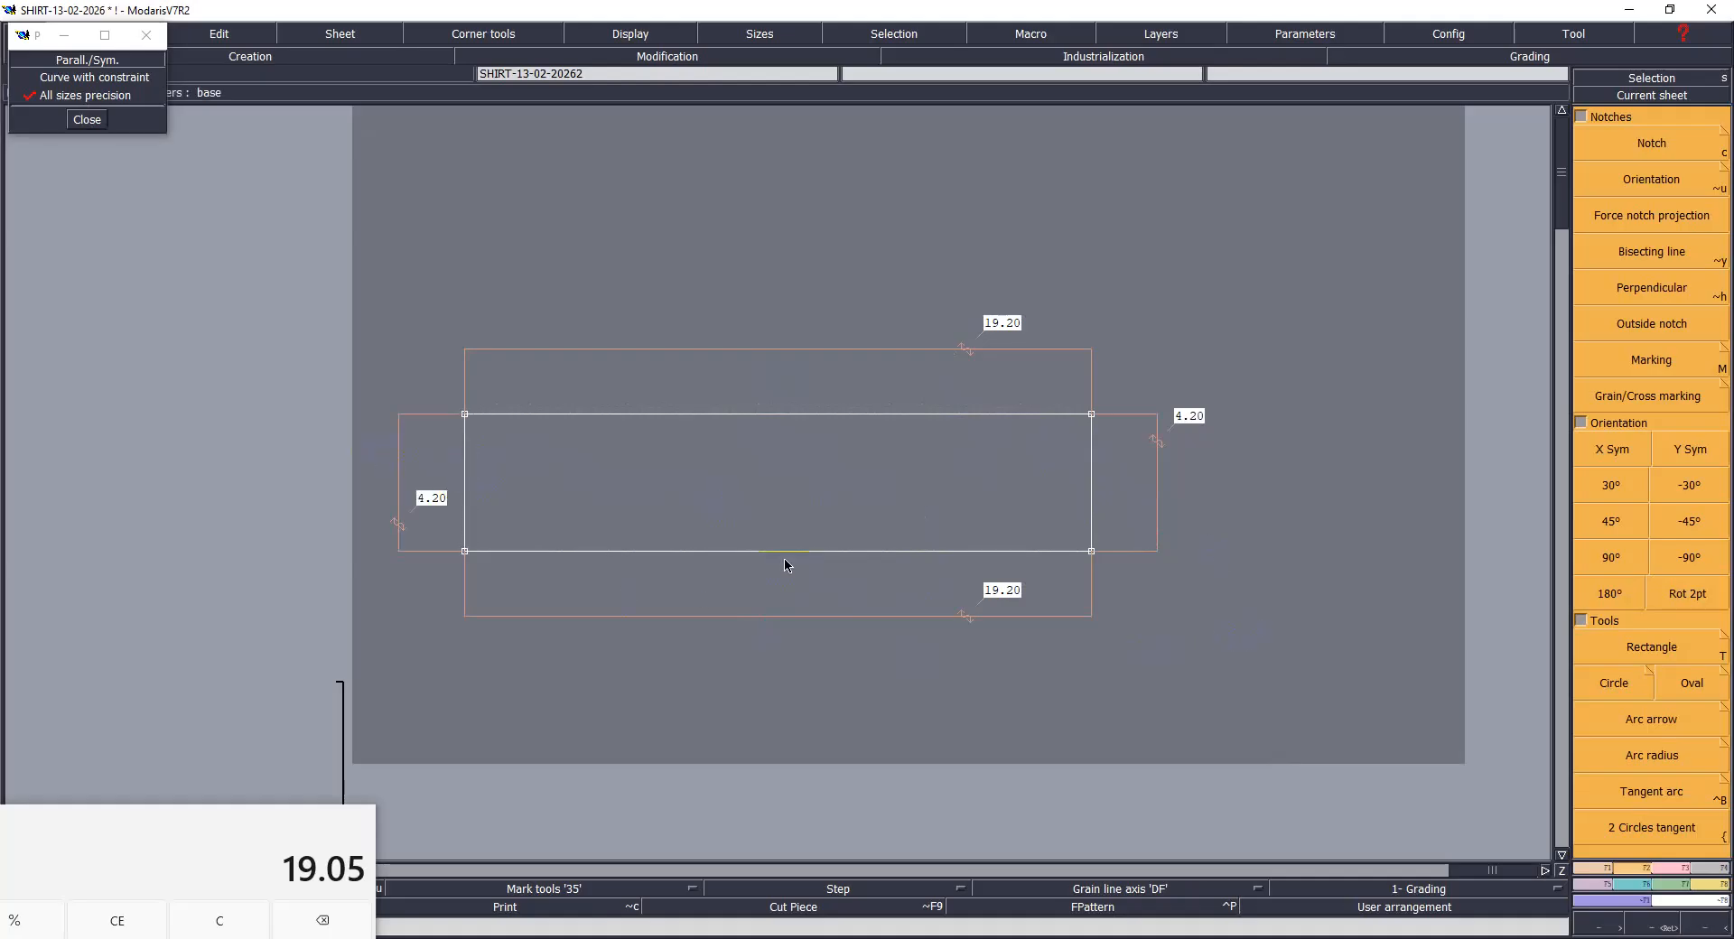
Step: Move the rectangle's upper right corner by dx 1.5 cm and dy 0.5 cm
click(1094, 417)
text(1)
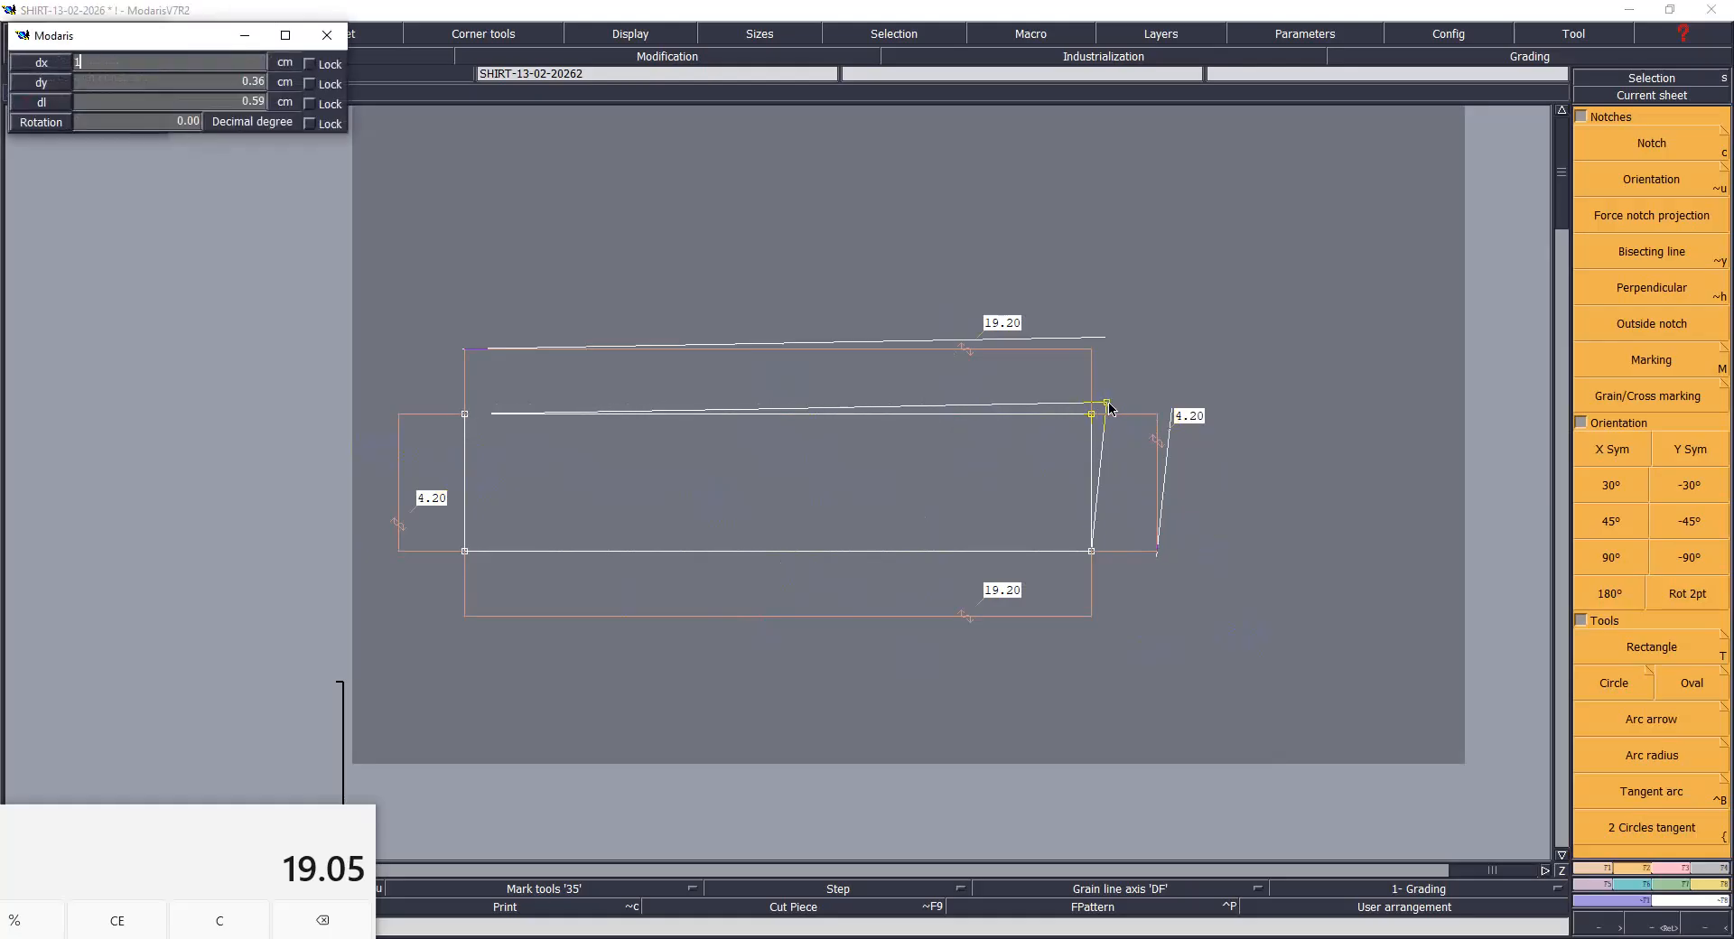
text(.5)
key(Tab)
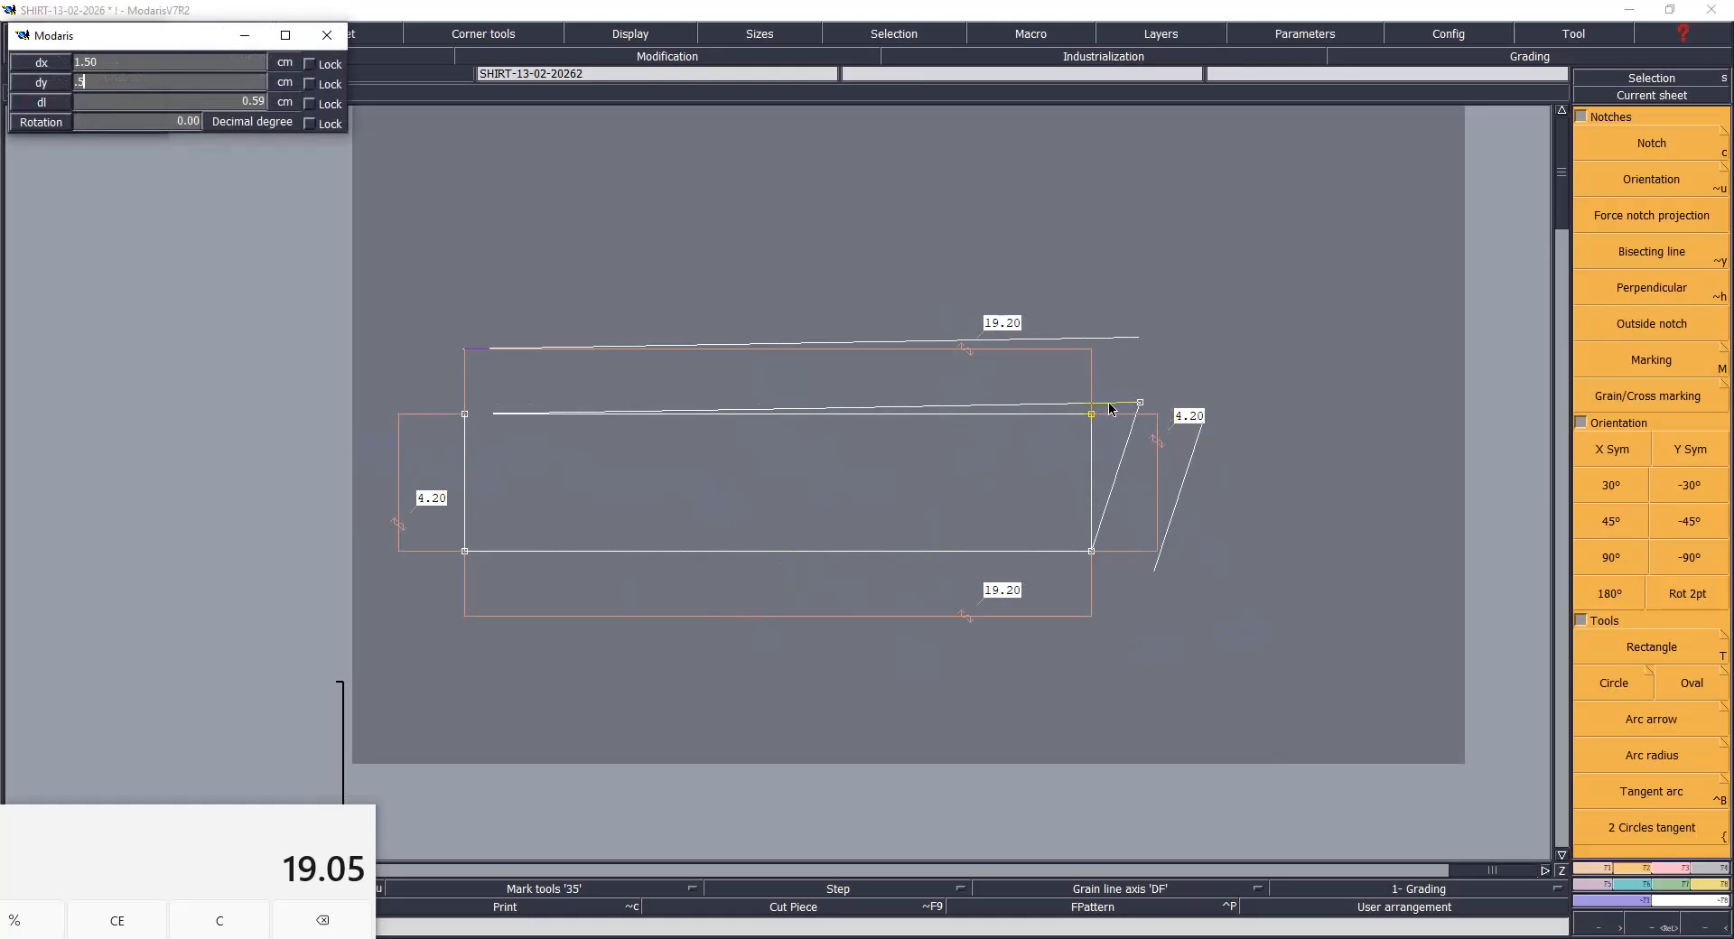
key(Return)
click(1092, 552)
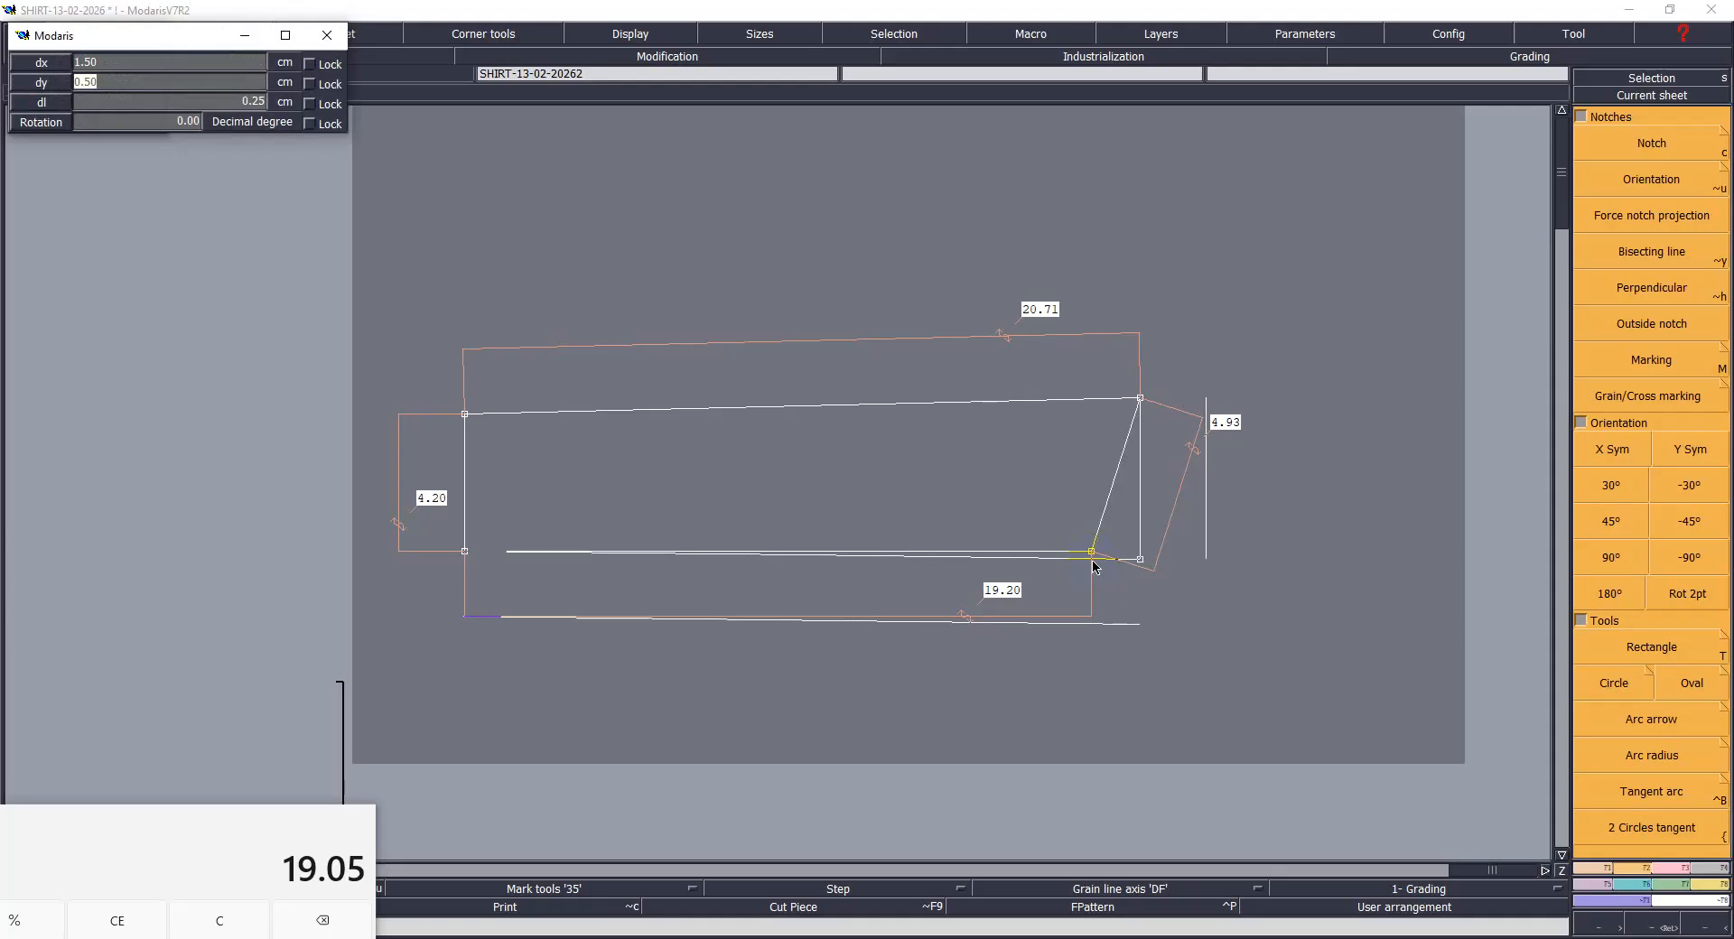
key(Return)
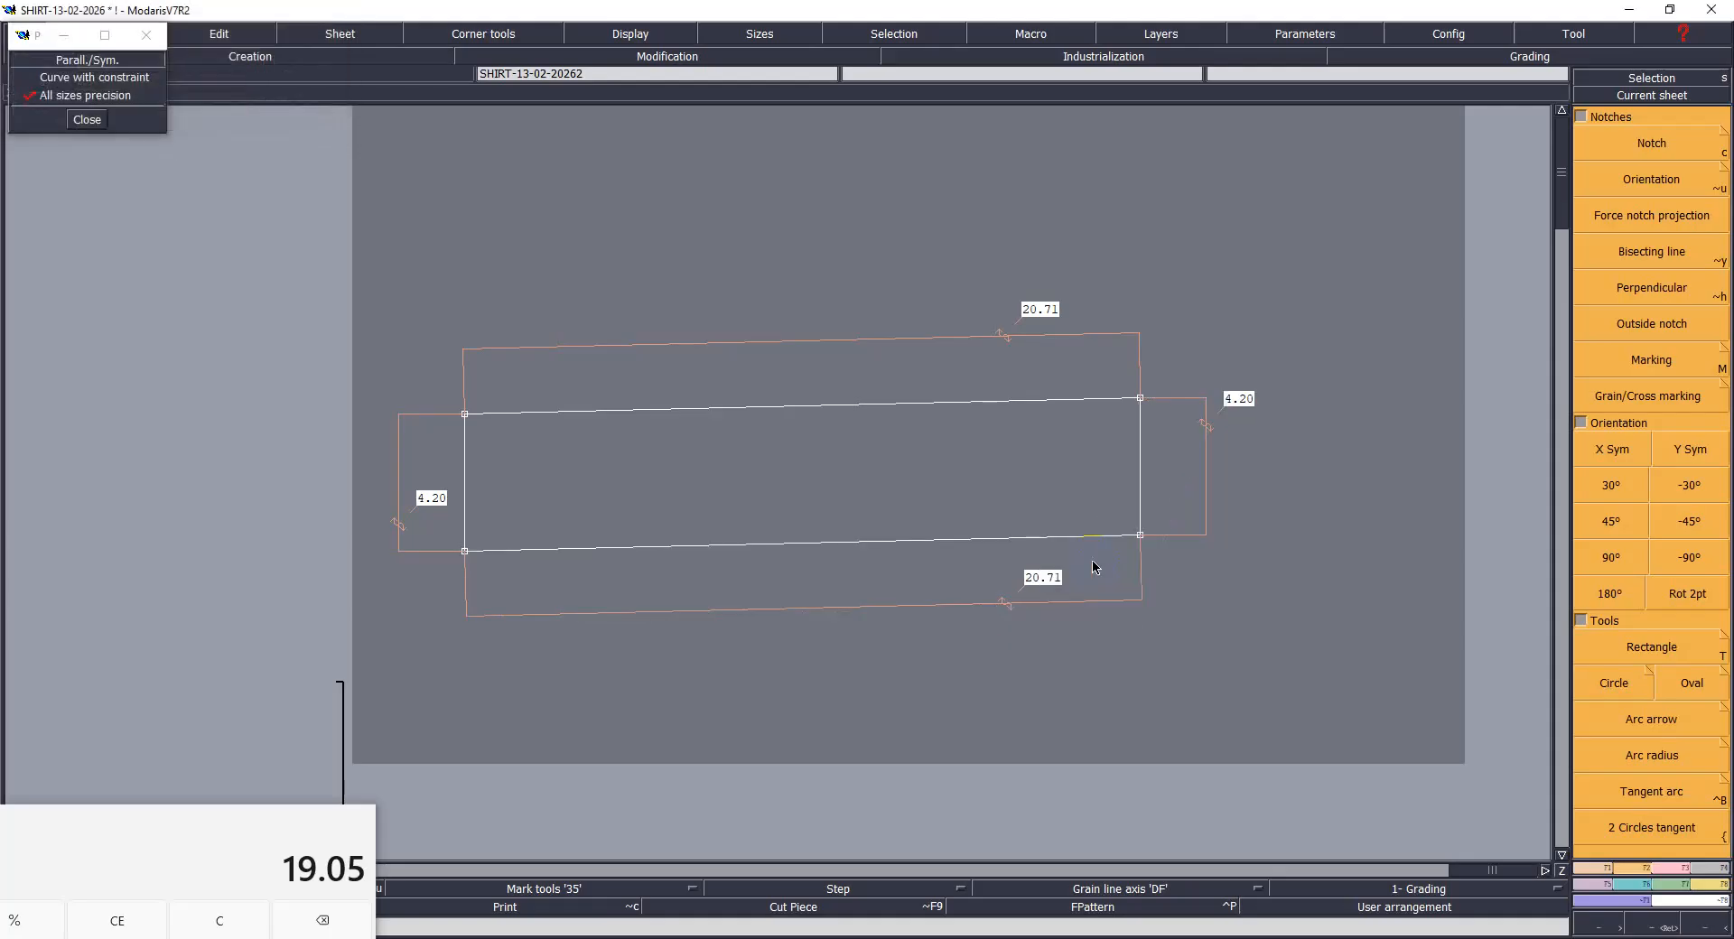
key(ctrl+z)
Step: Move the outline's lower right corner straight down with dx 0 and dy -1 cm
click(1092, 551)
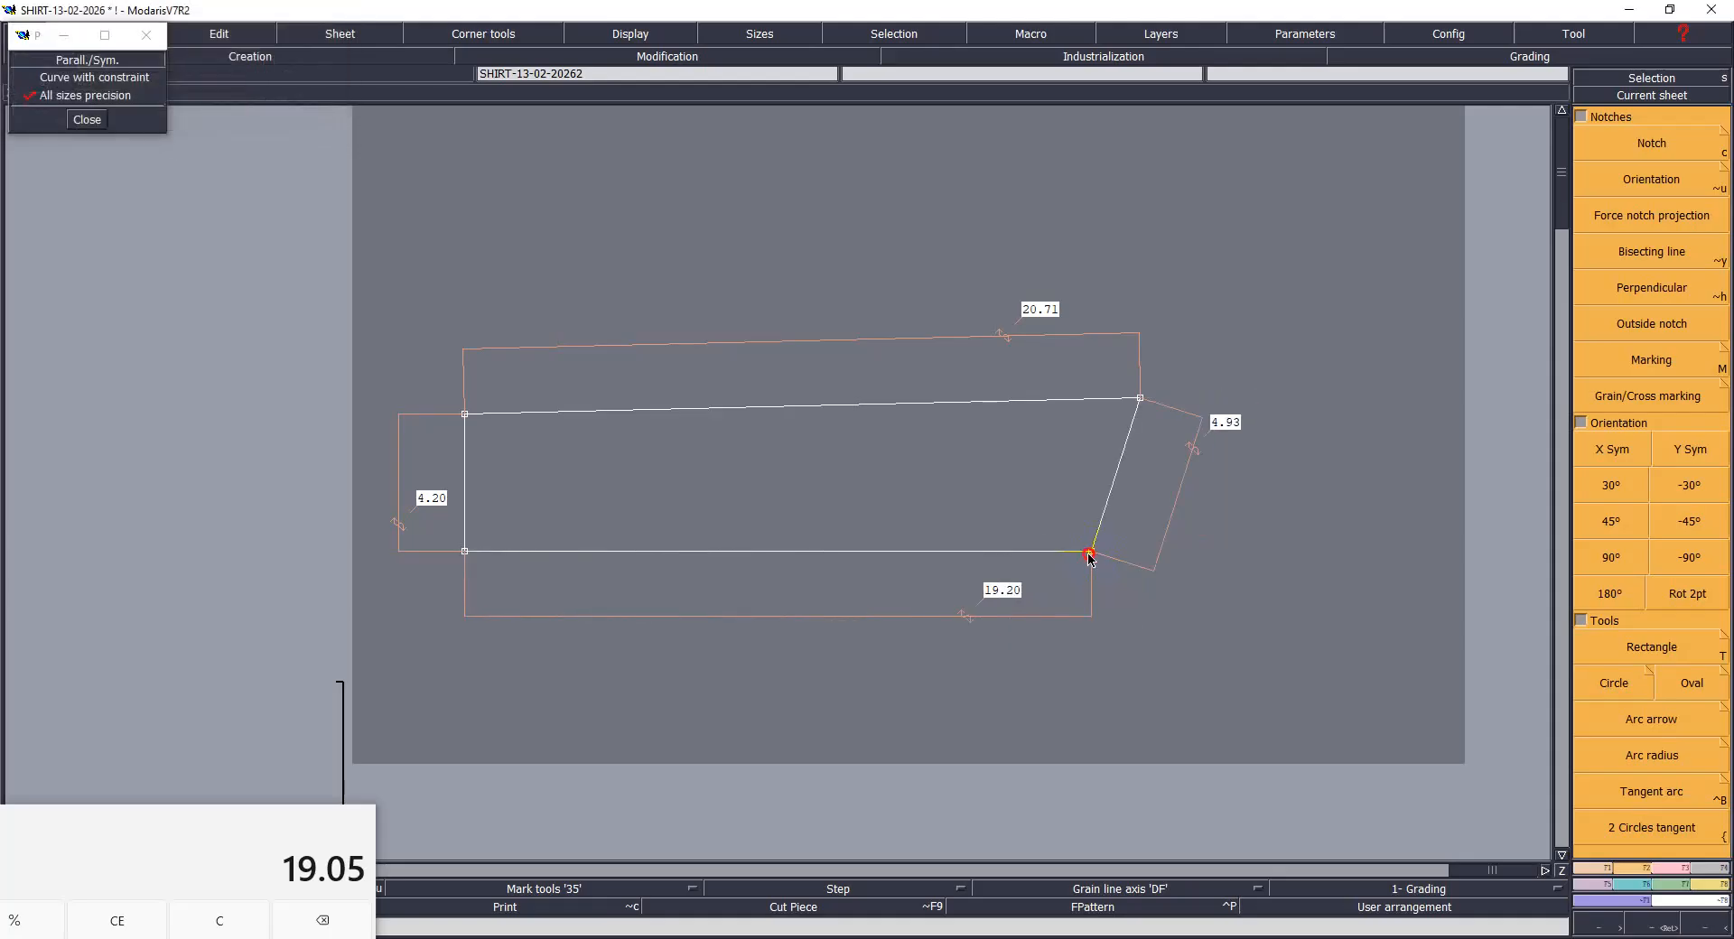
text(0)
key(Tab)
text(-1)
key(Return)
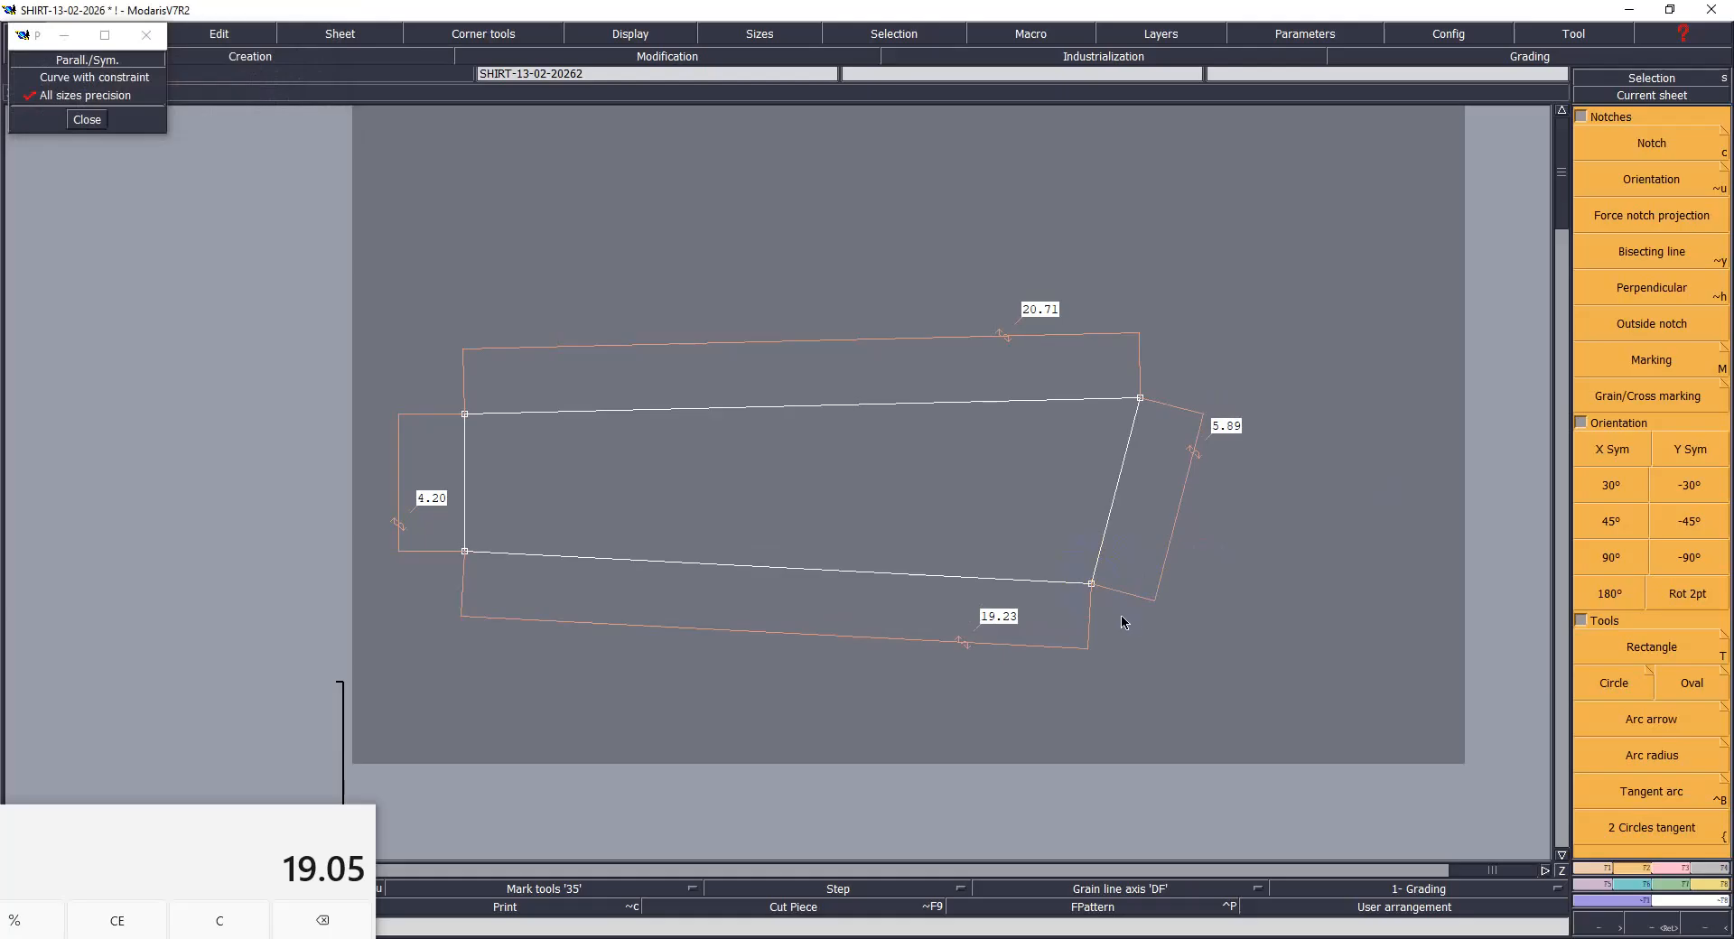
Step: Lower the outline's lower right corner further with a dy of -0.6 cm
click(1091, 585)
key(Tab)
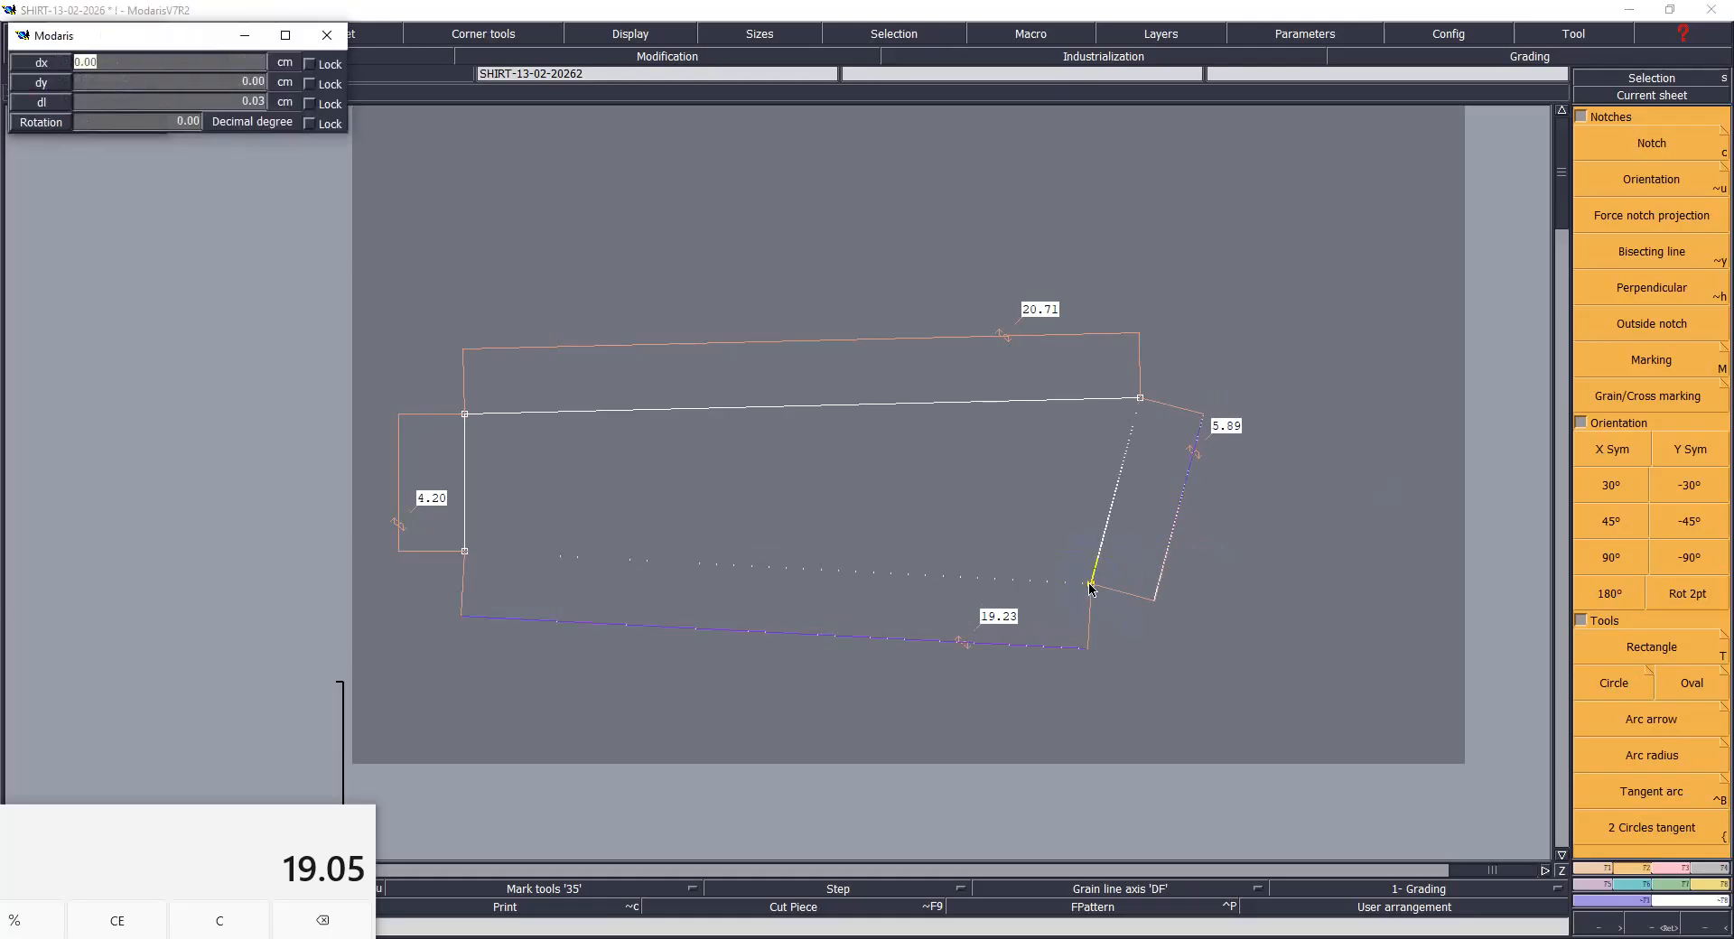
key(Tab)
text(-.6)
key(Return)
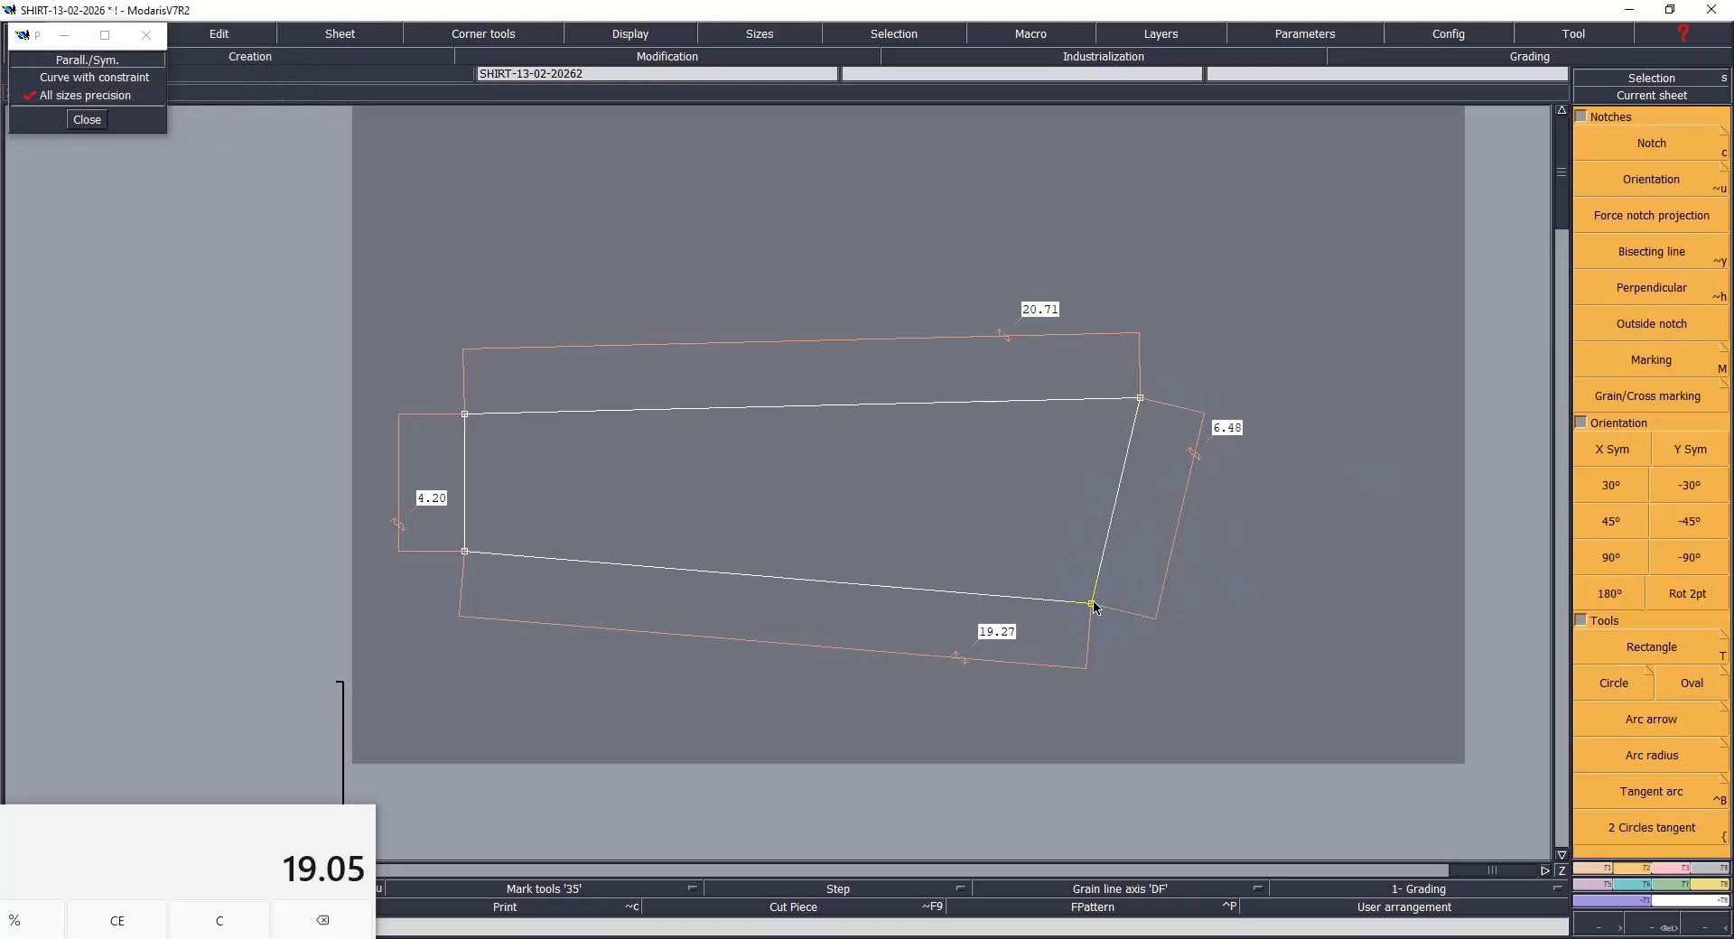
Step: Lower the same corner once more with a dy of -0.15 cm, keeping it vertically aligned
click(1092, 604)
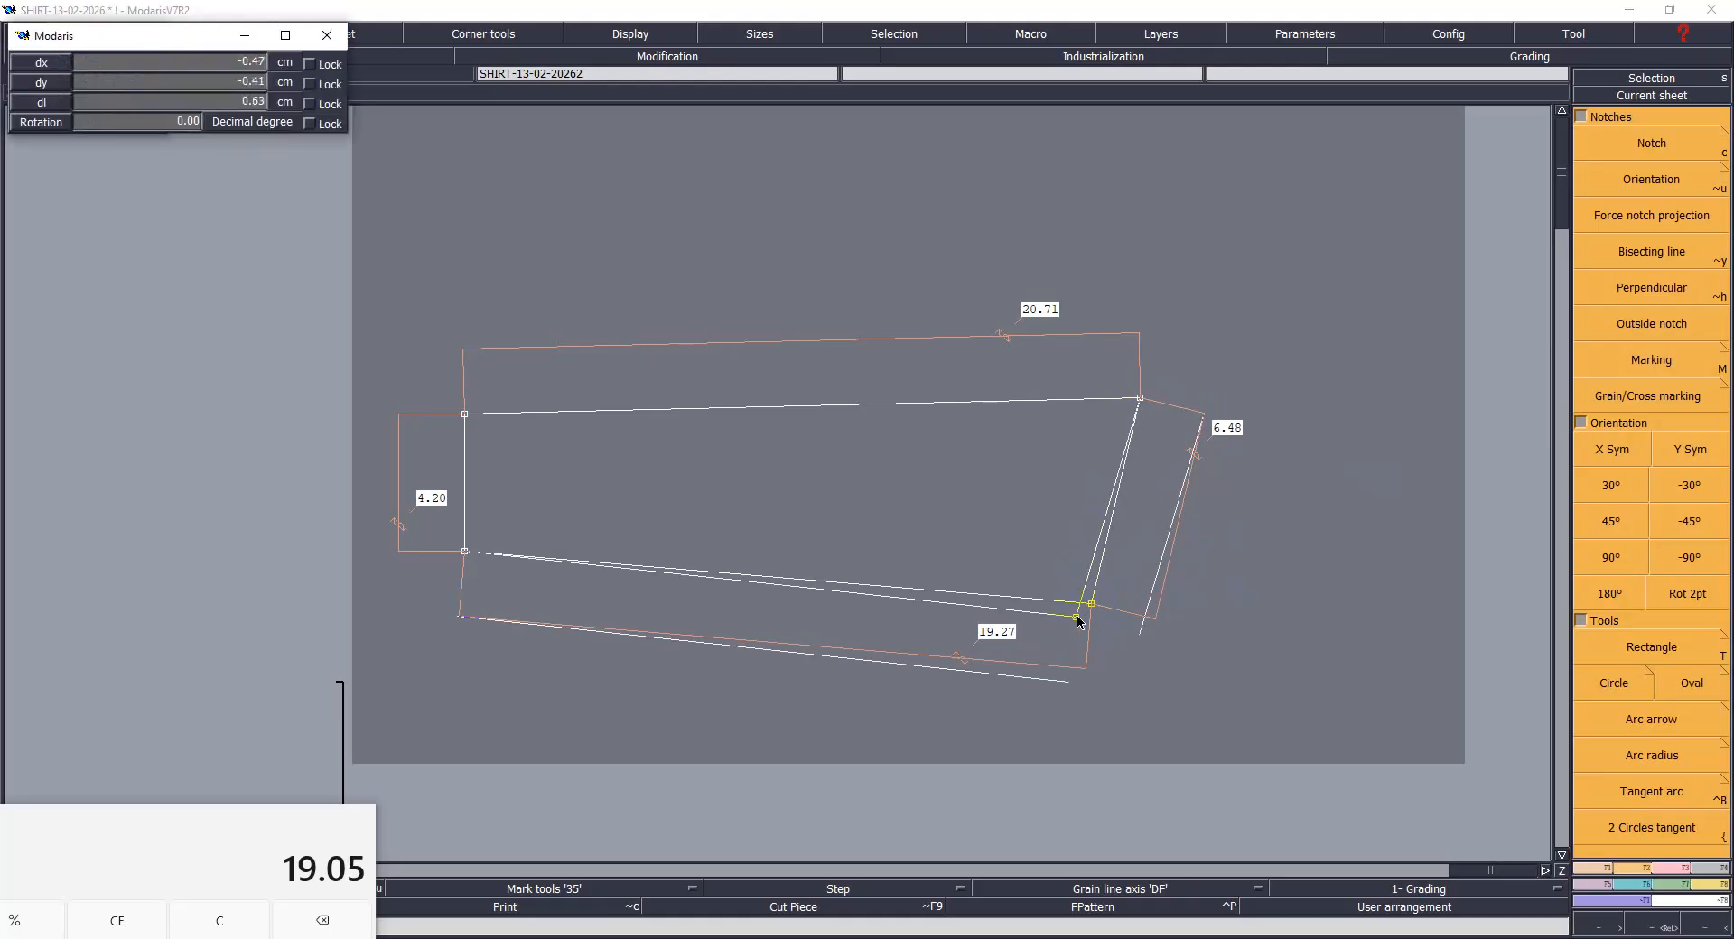
key(Down)
key(Down)
key(BackSpace)
text(-.15)
key(Return)
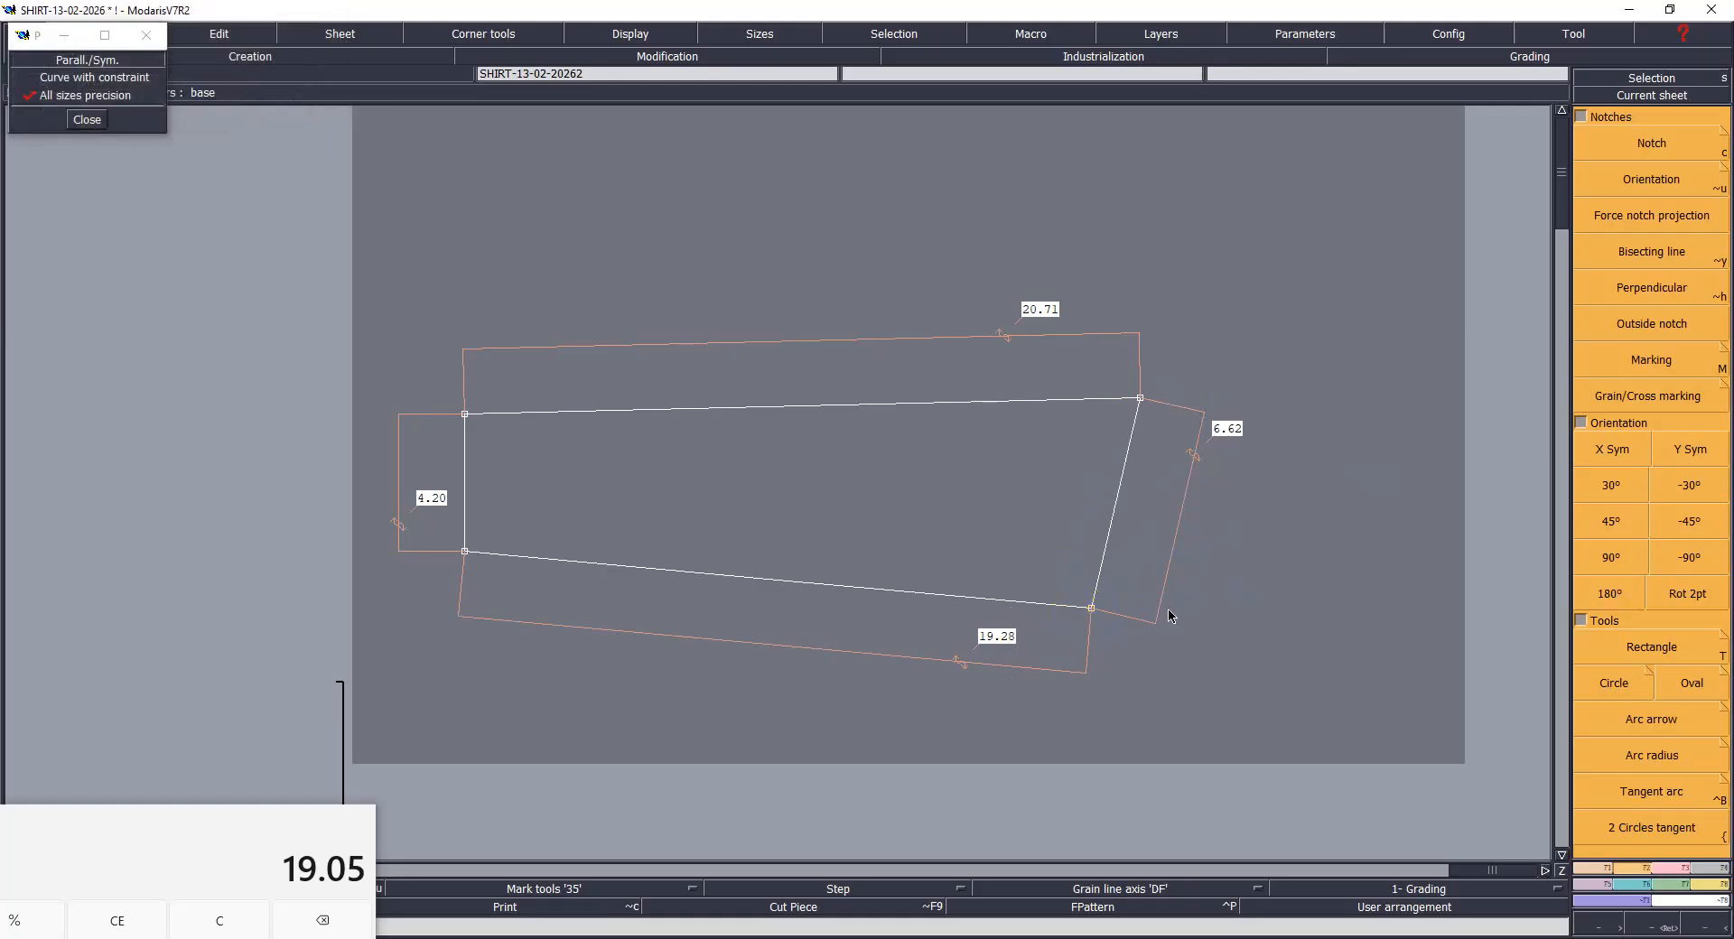
click(1092, 608)
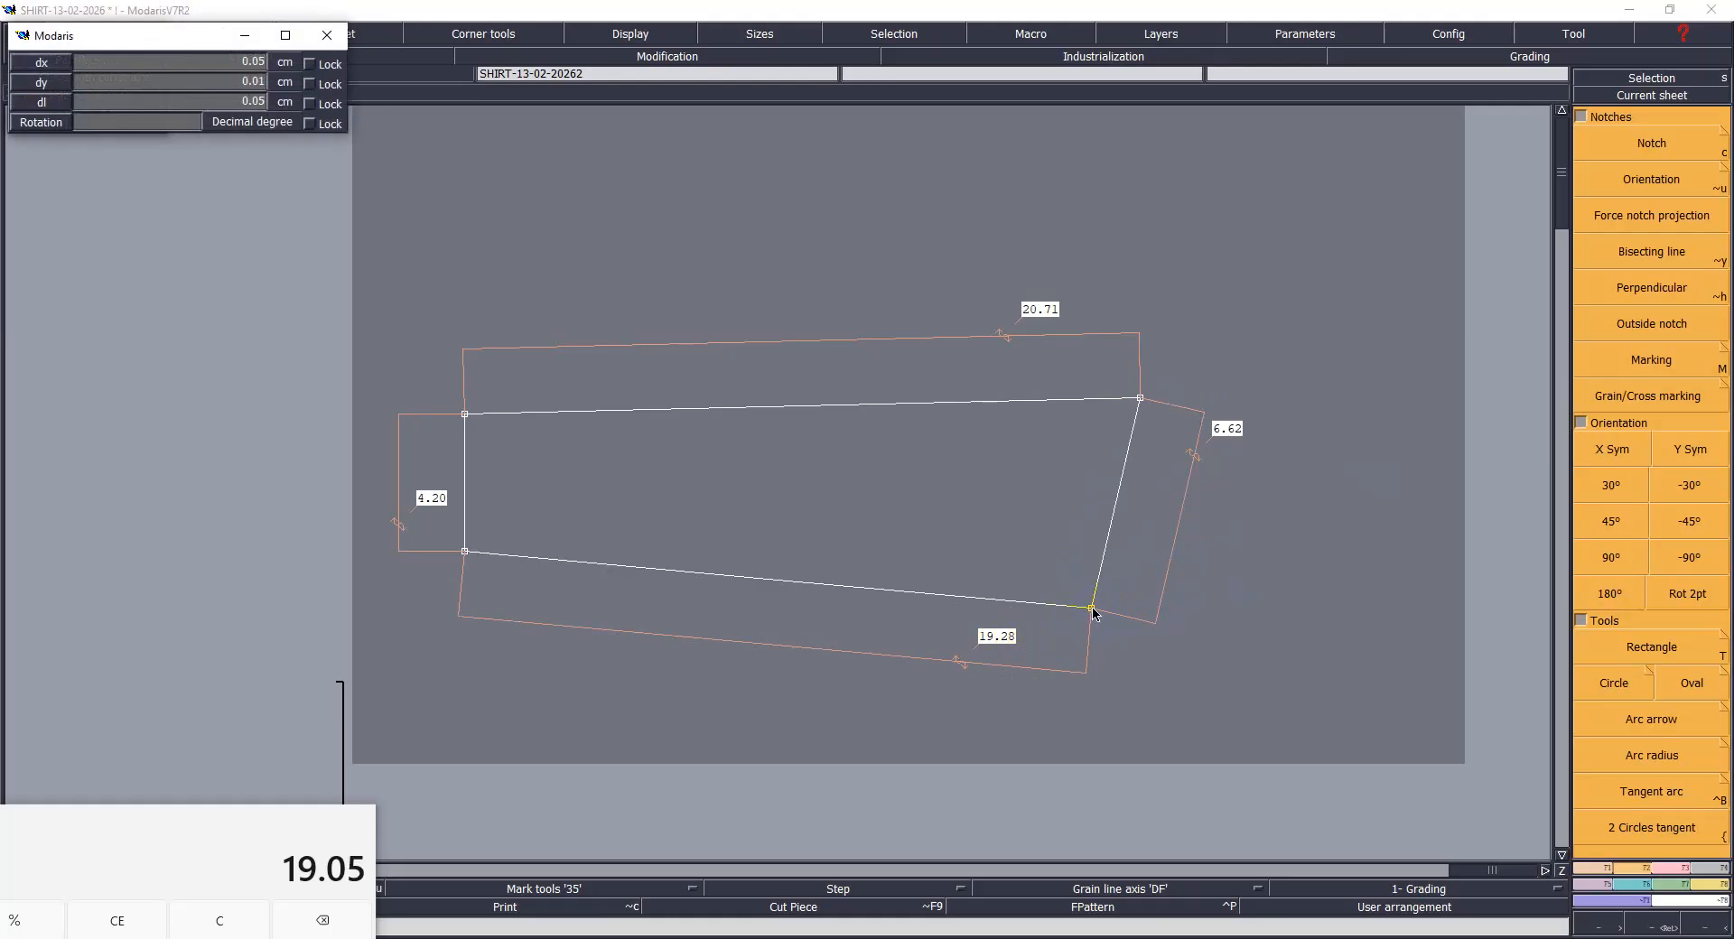
click(1124, 609)
key(ctrl+z)
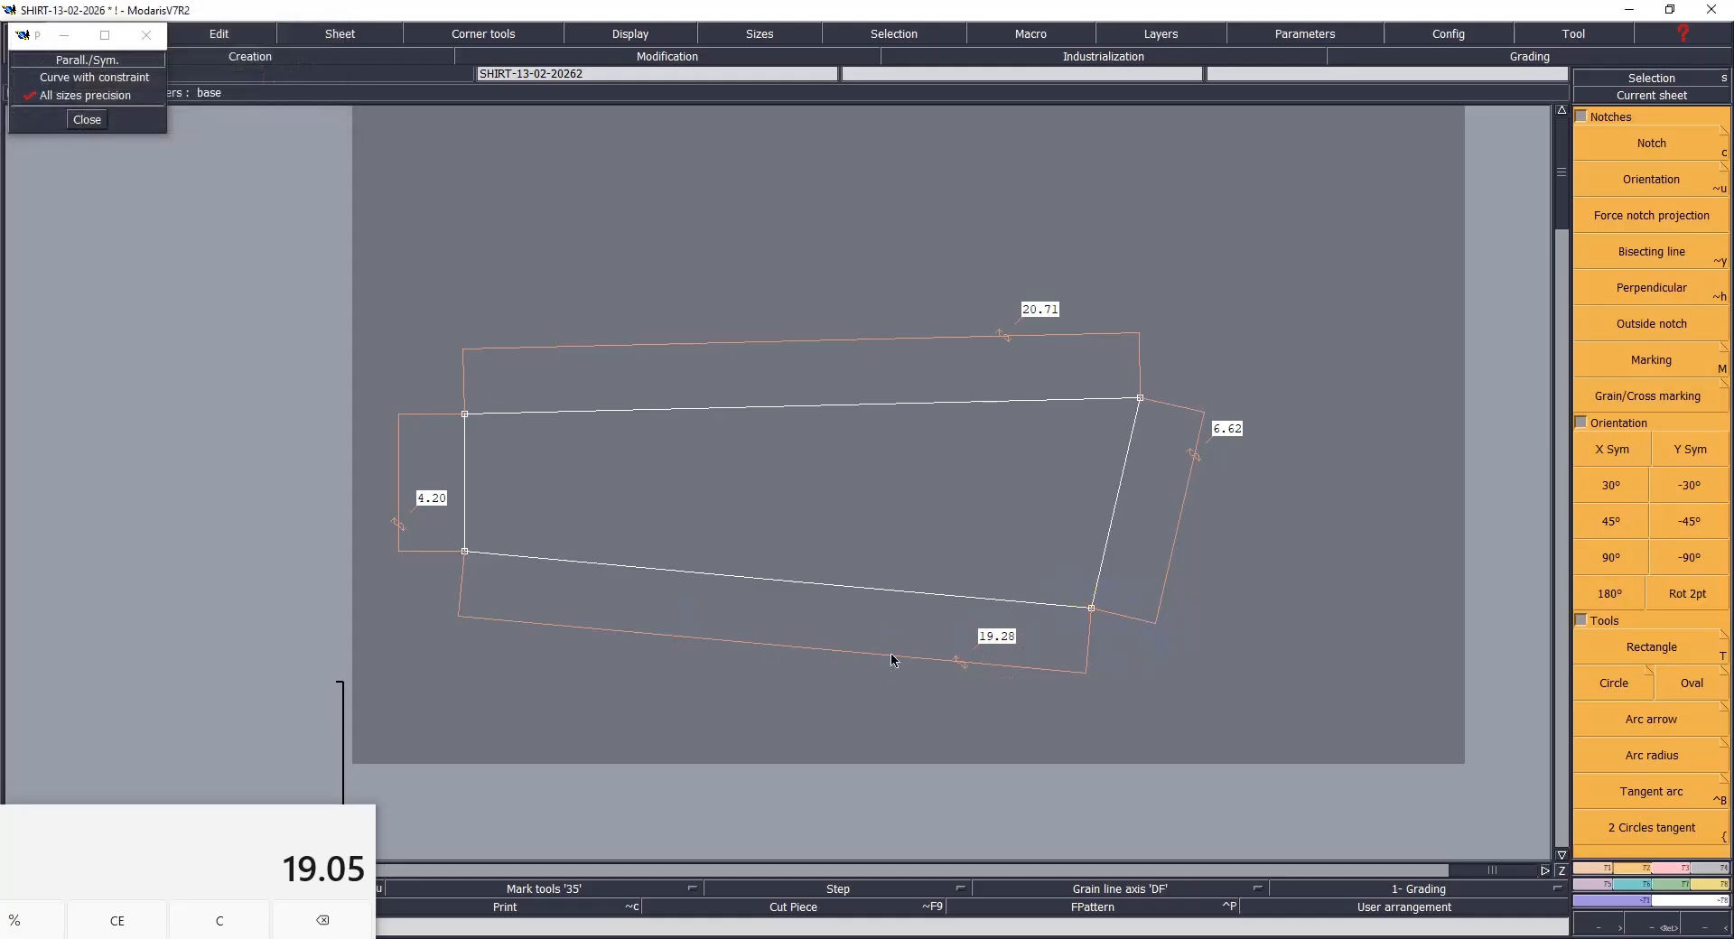
drag(347, 211, 1249, 740)
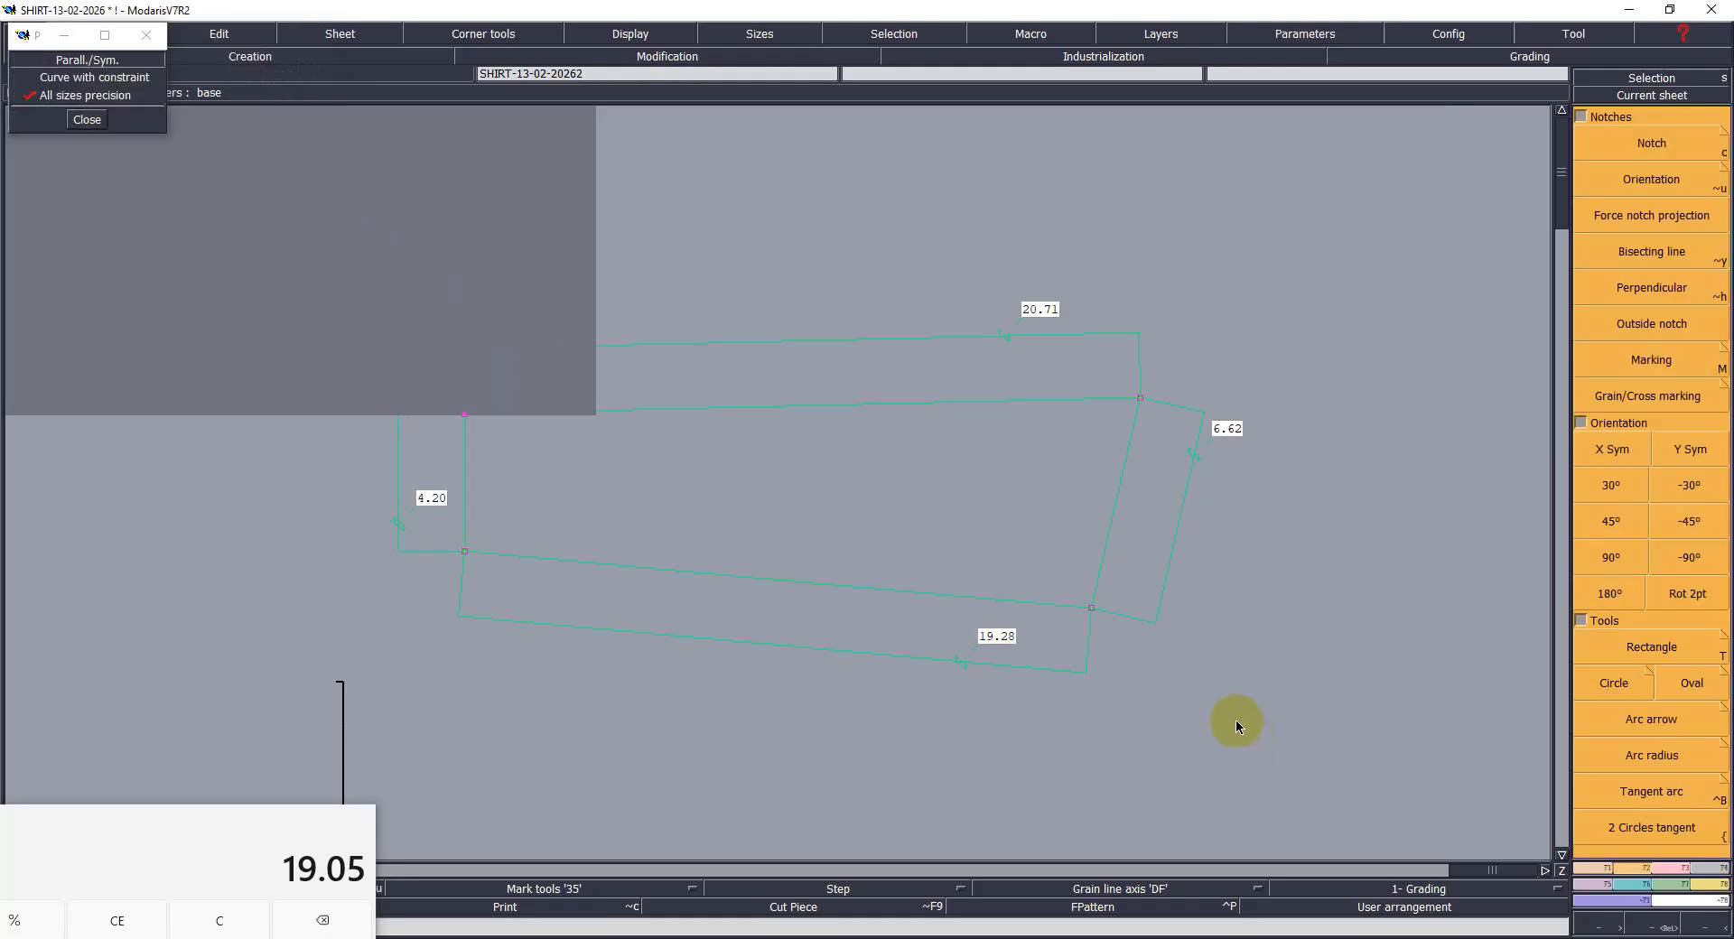
click(1255, 531)
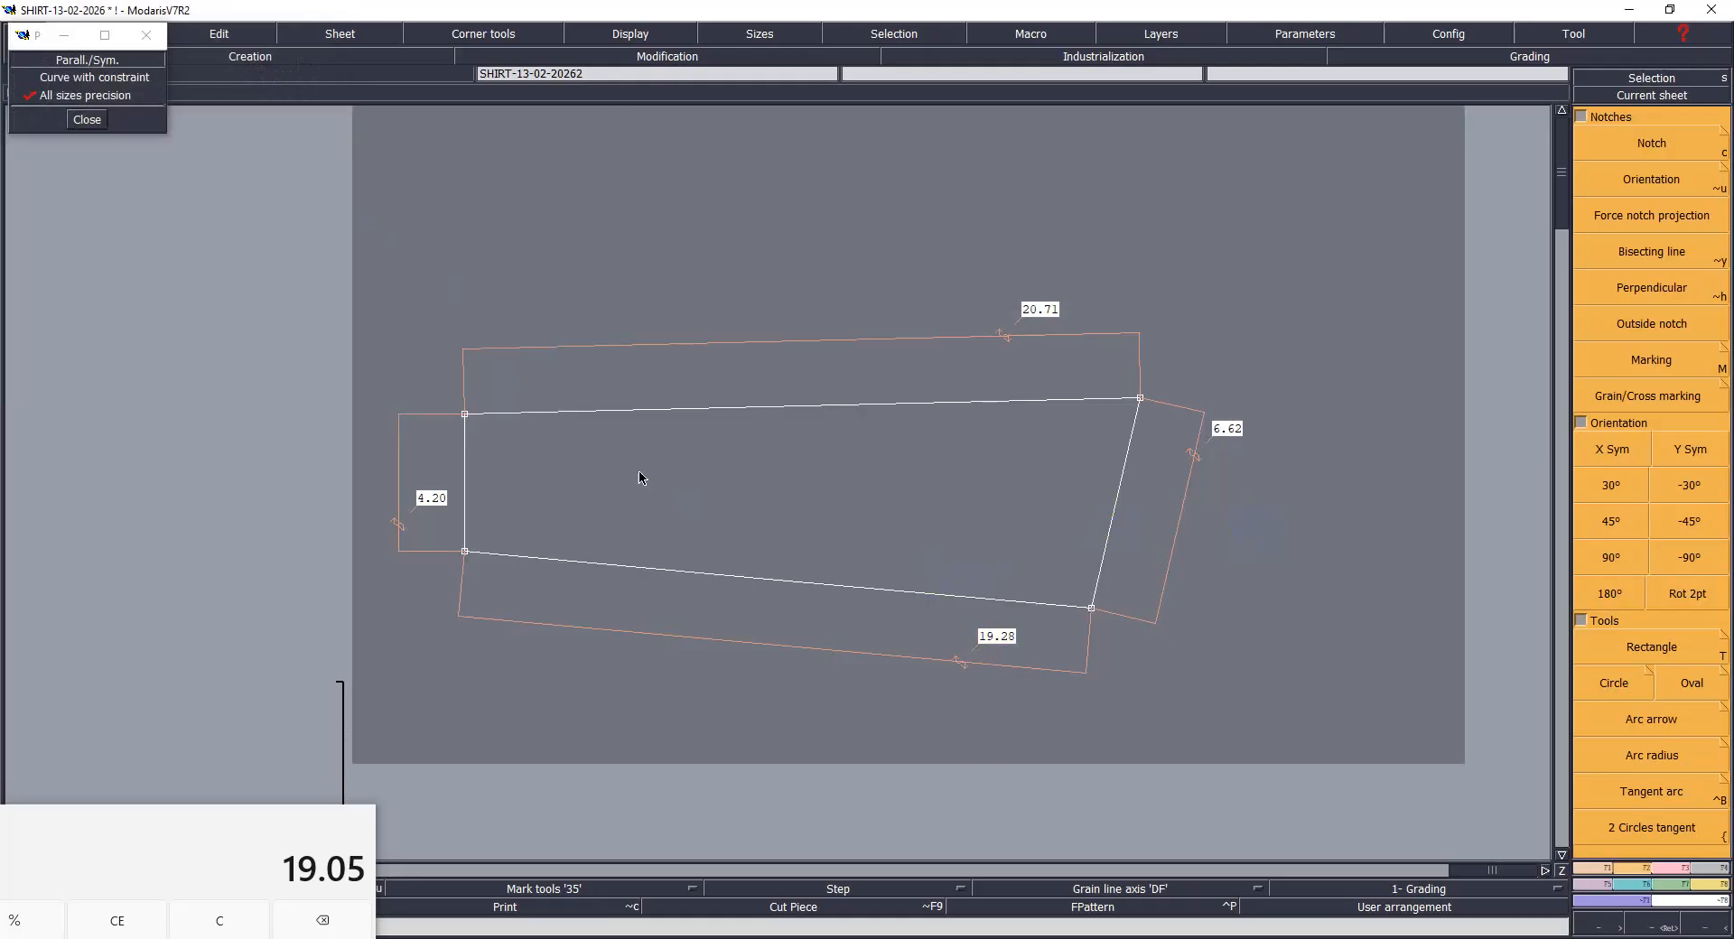
middle_drag(545, 492, 982, 540)
key(Home)
key(s)
Step: Shift the collar's lower outer corner horizontally inward by -0.20 cm twice in succession, with no vertical shift
drag(195, 349, 1190, 742)
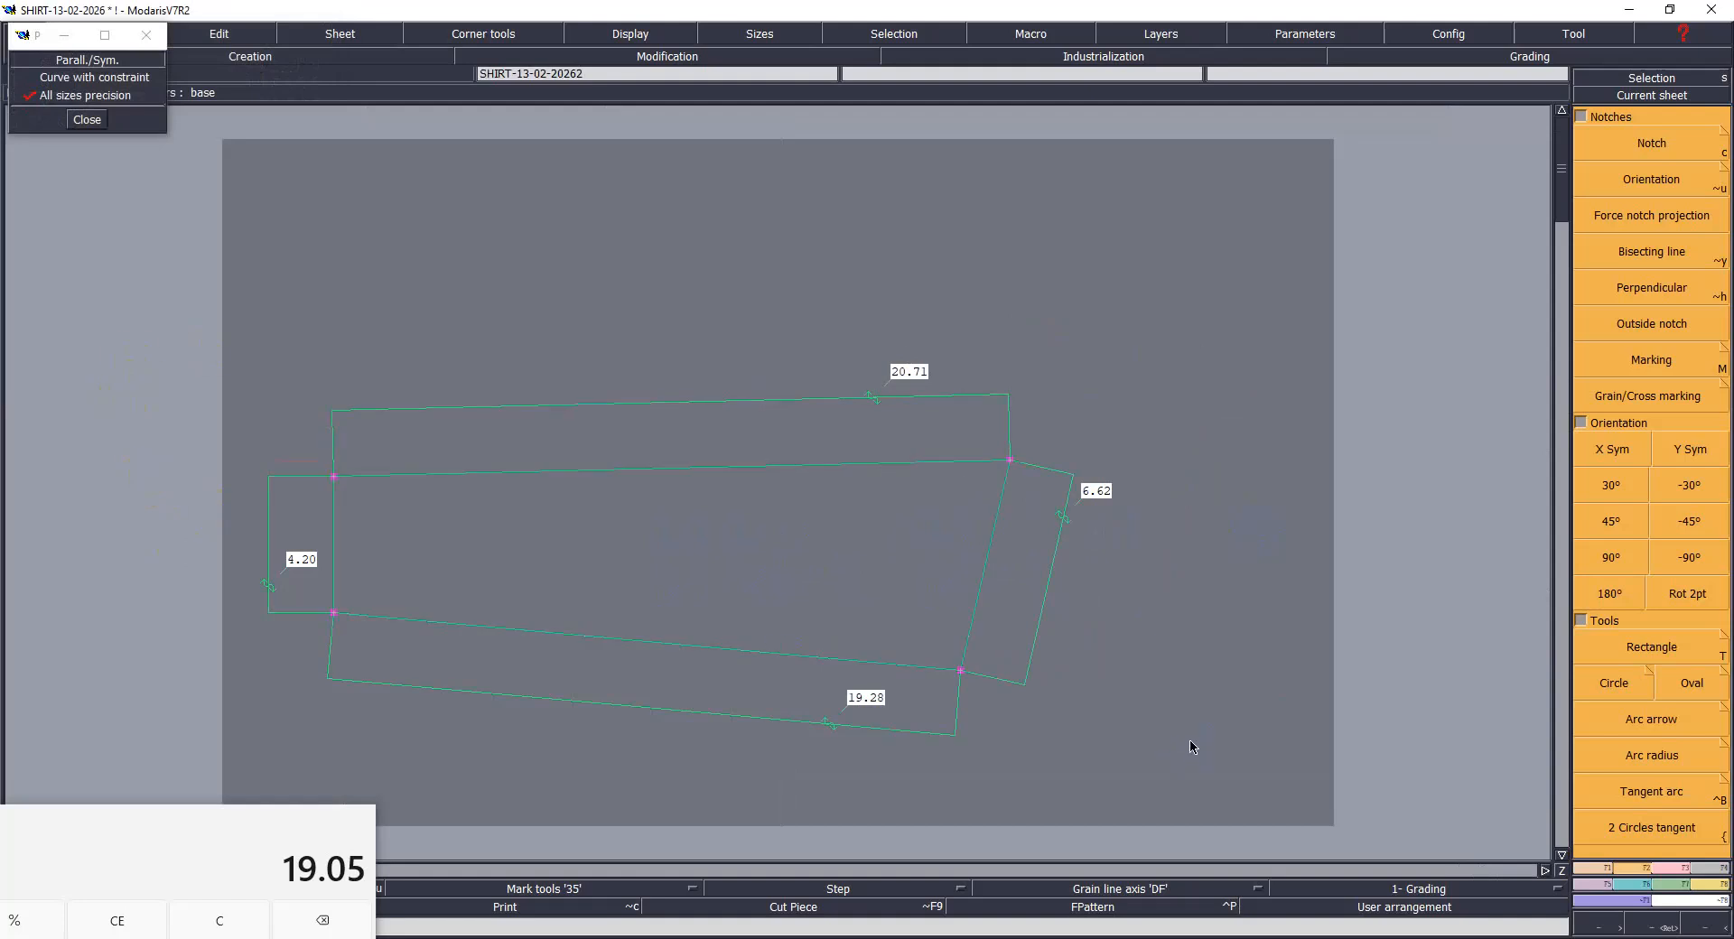
click(960, 670)
click(1129, 670)
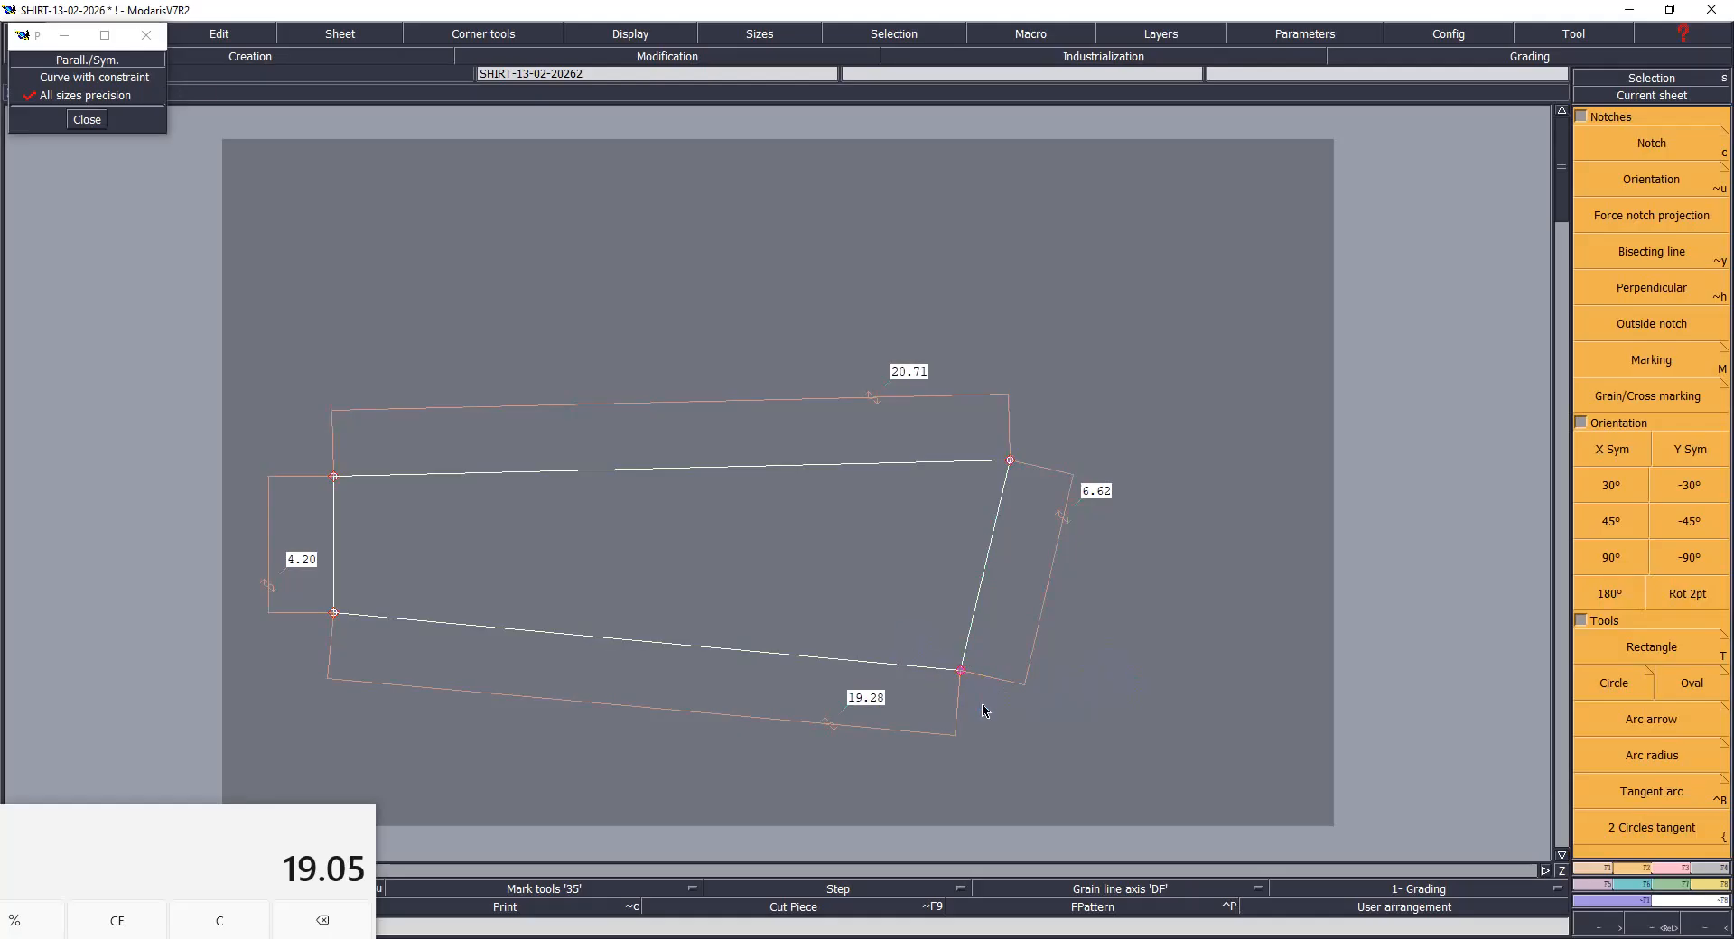
click(961, 670)
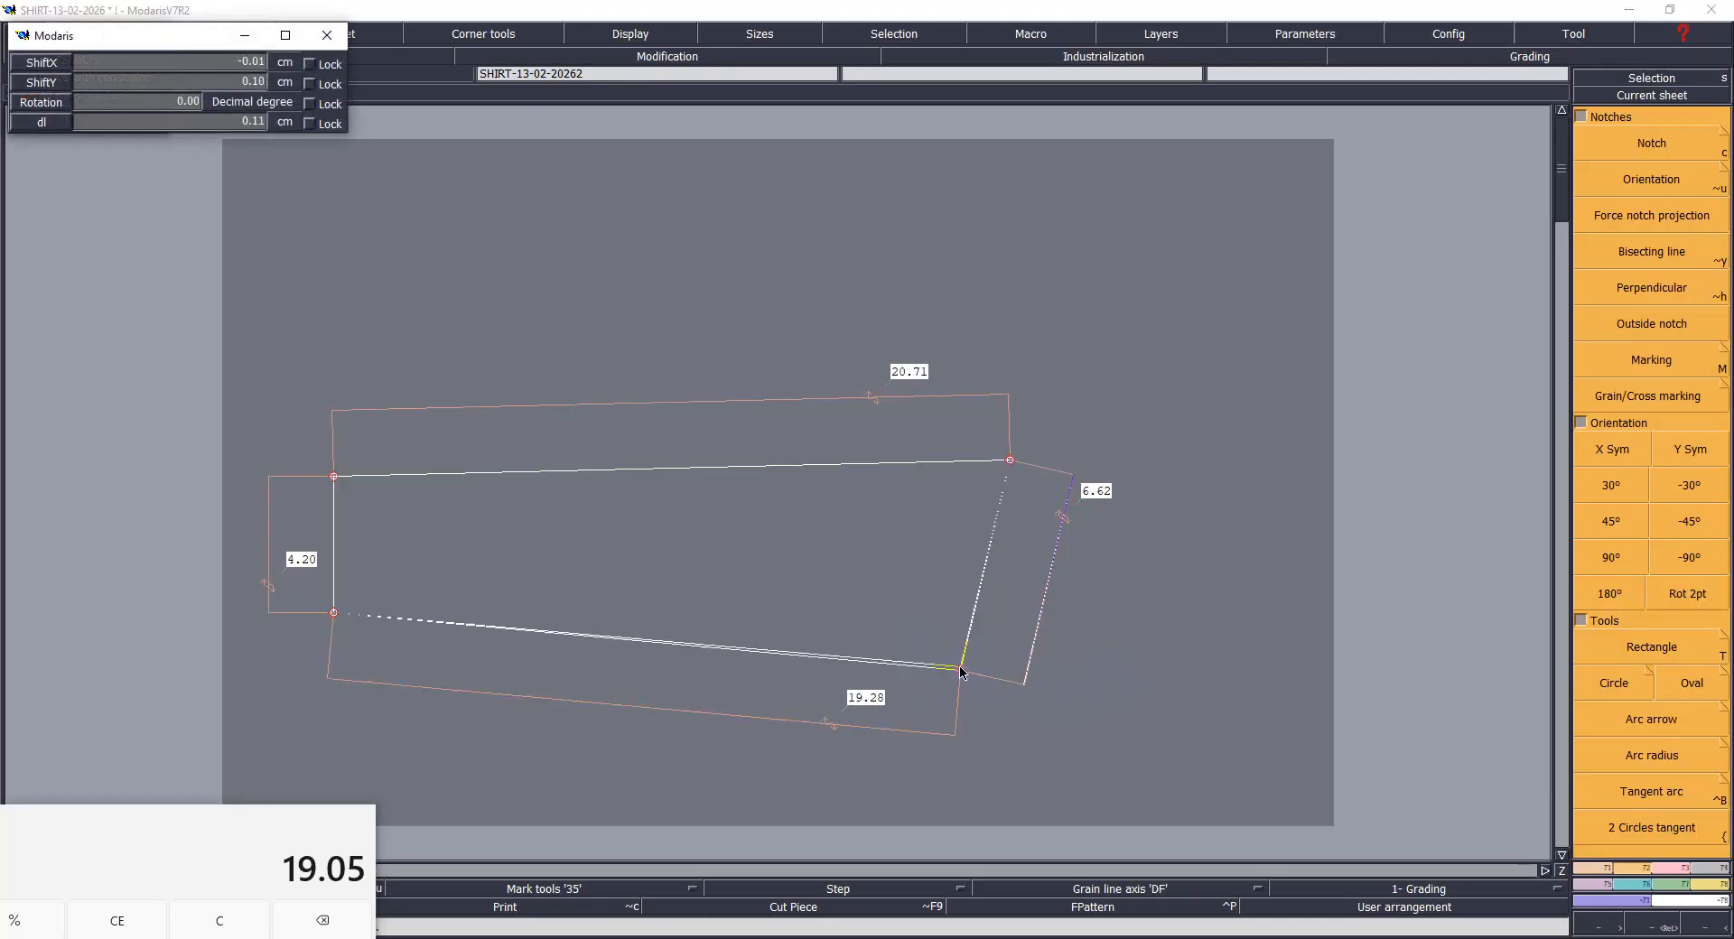
key(Down)
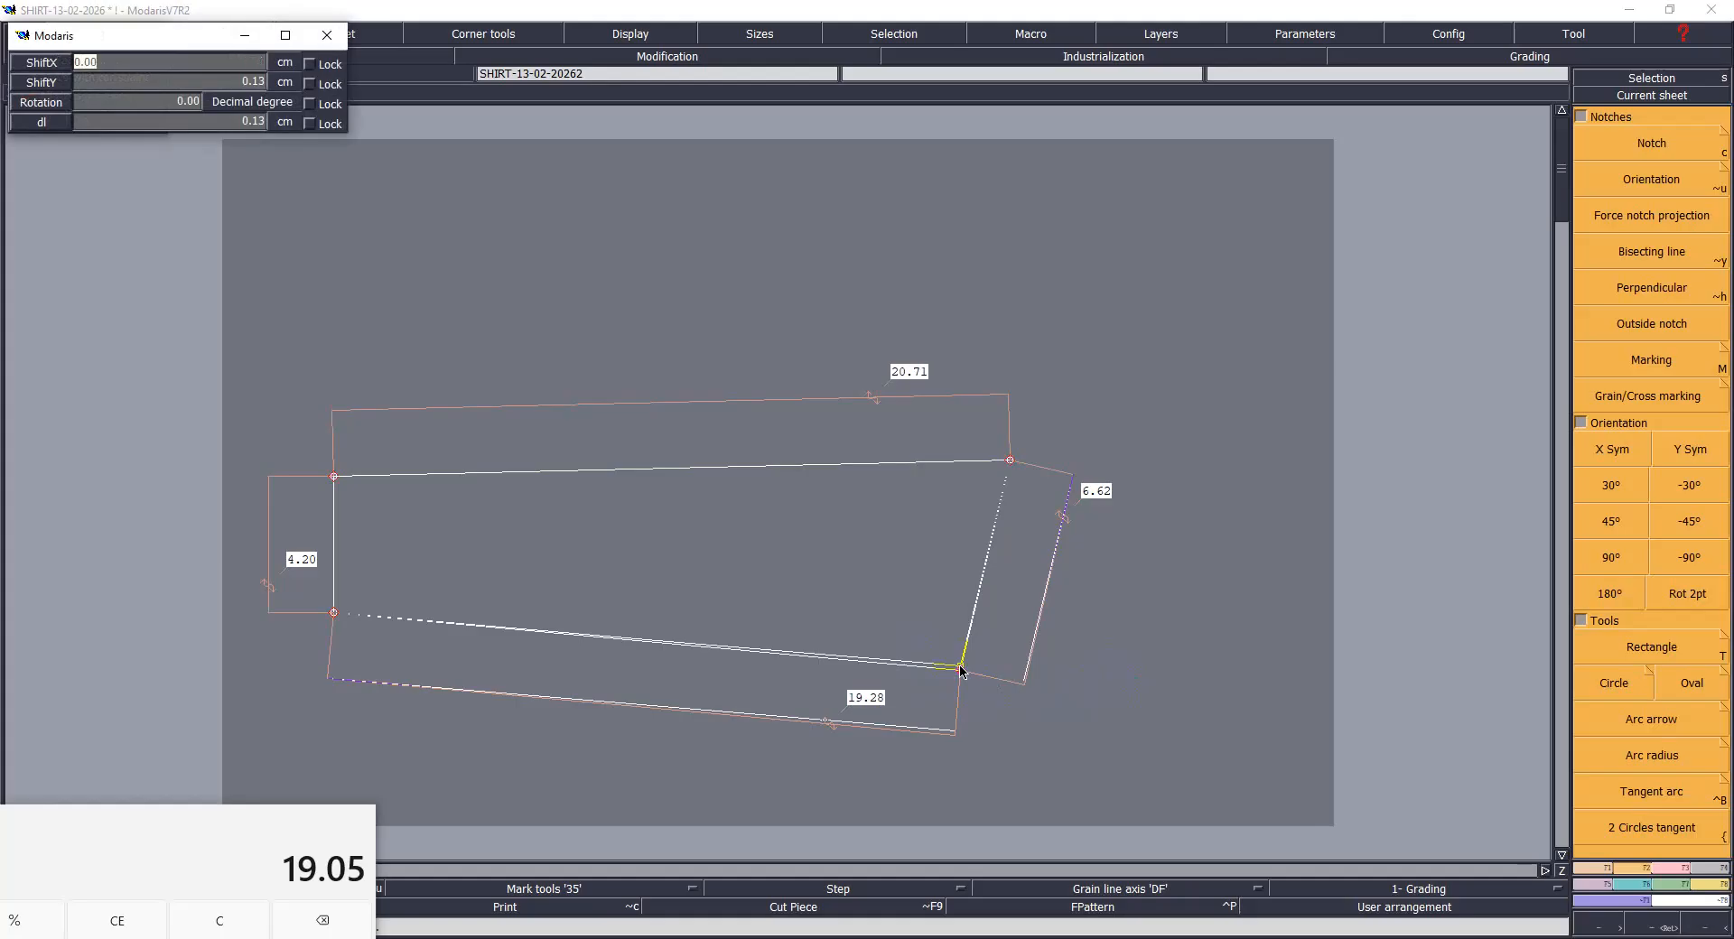
key(BackSpace)
key(Return)
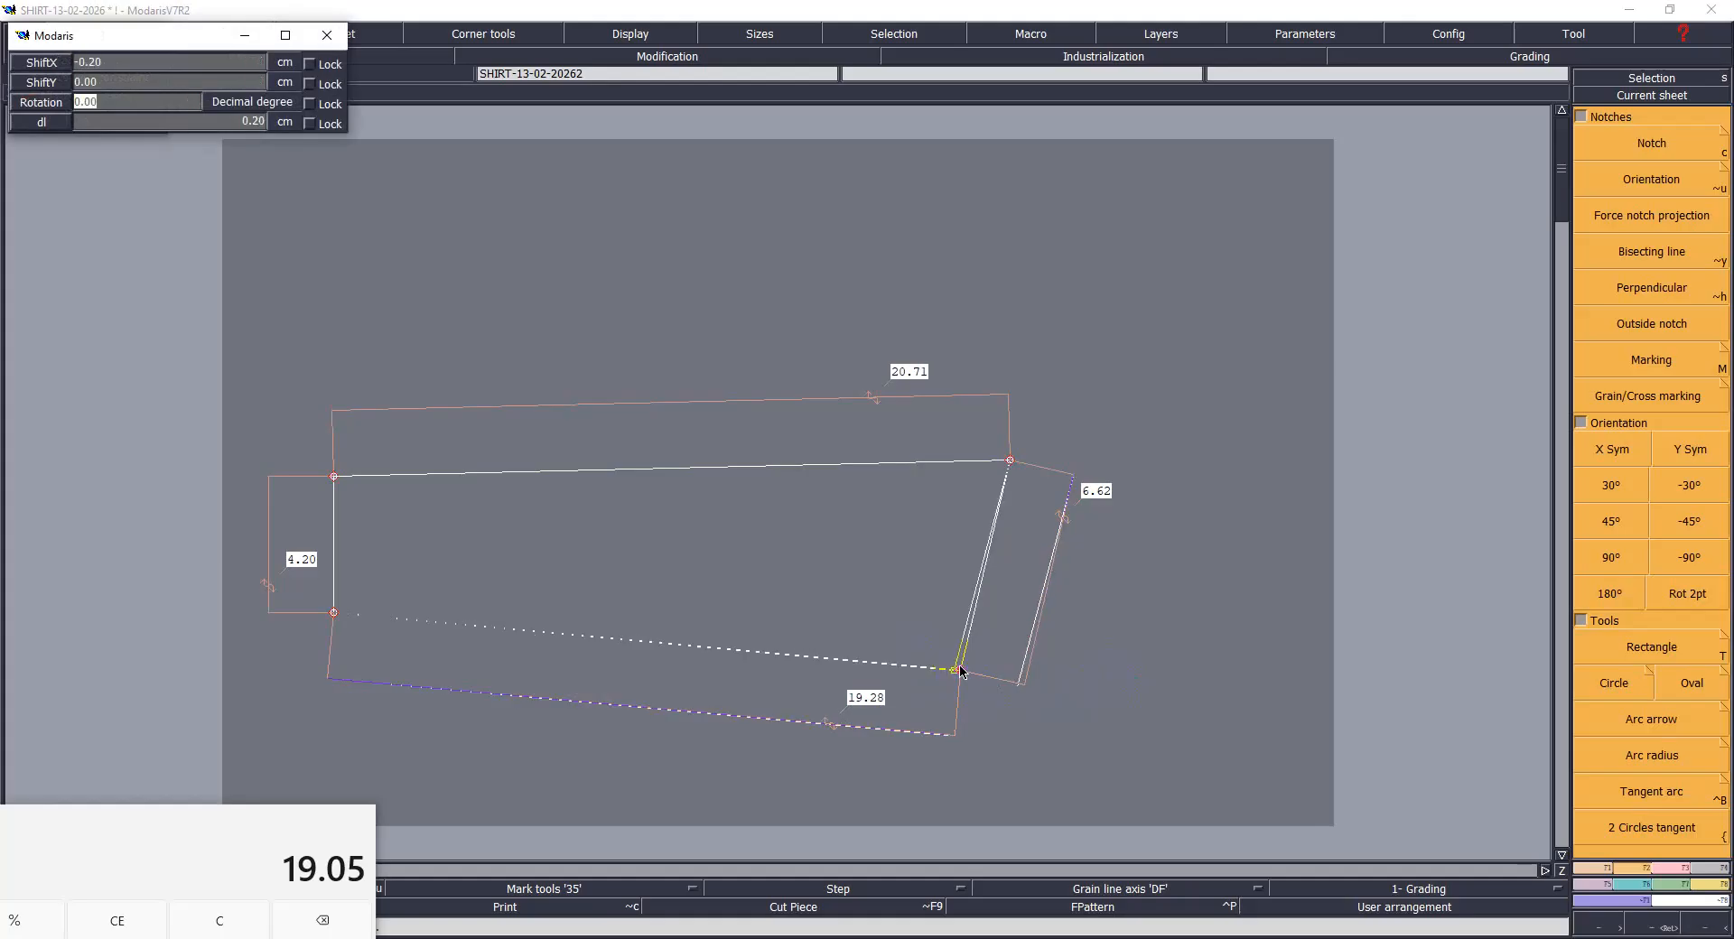
key(Return)
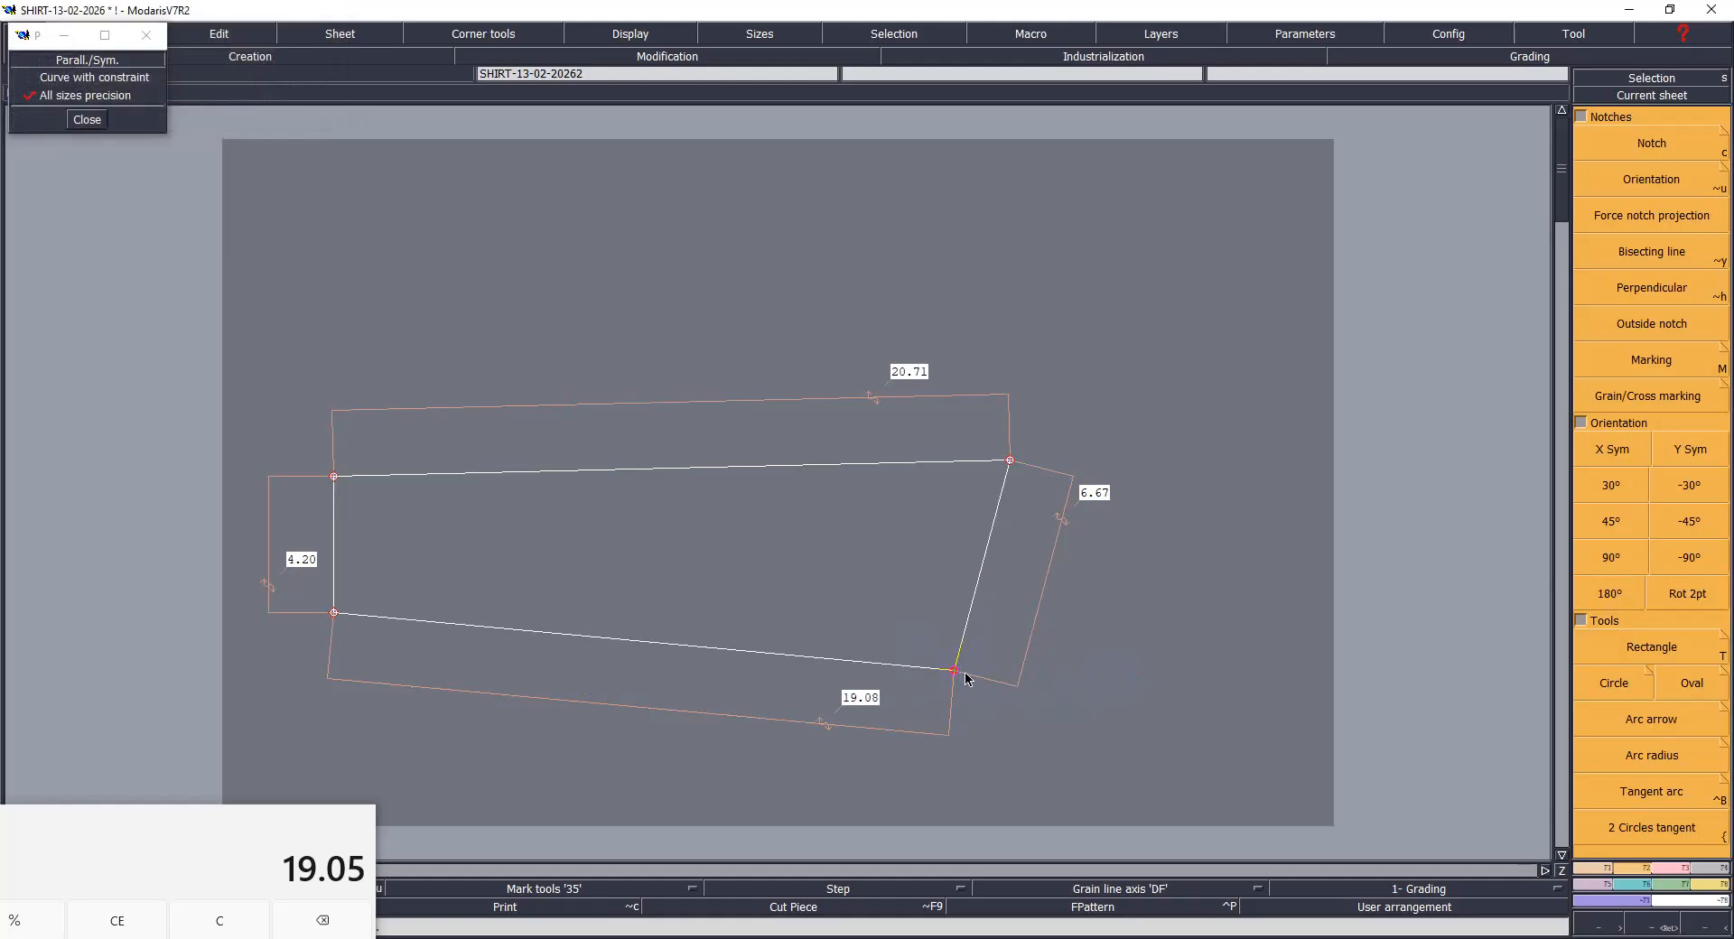
click(954, 672)
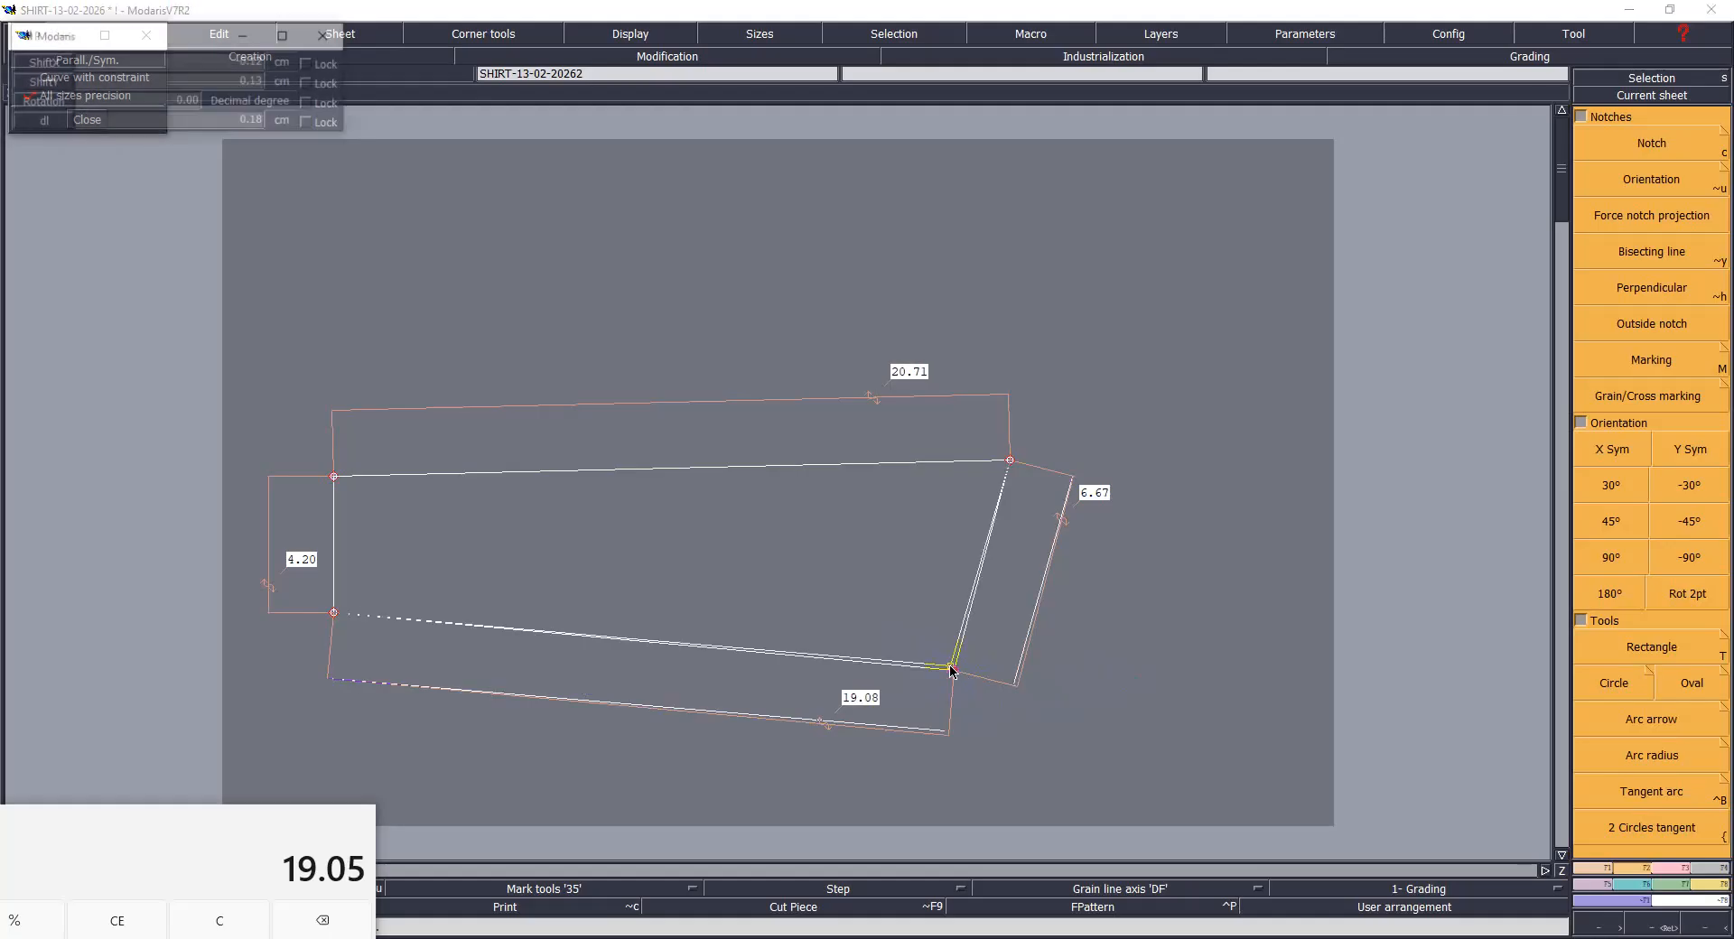
click(950, 670)
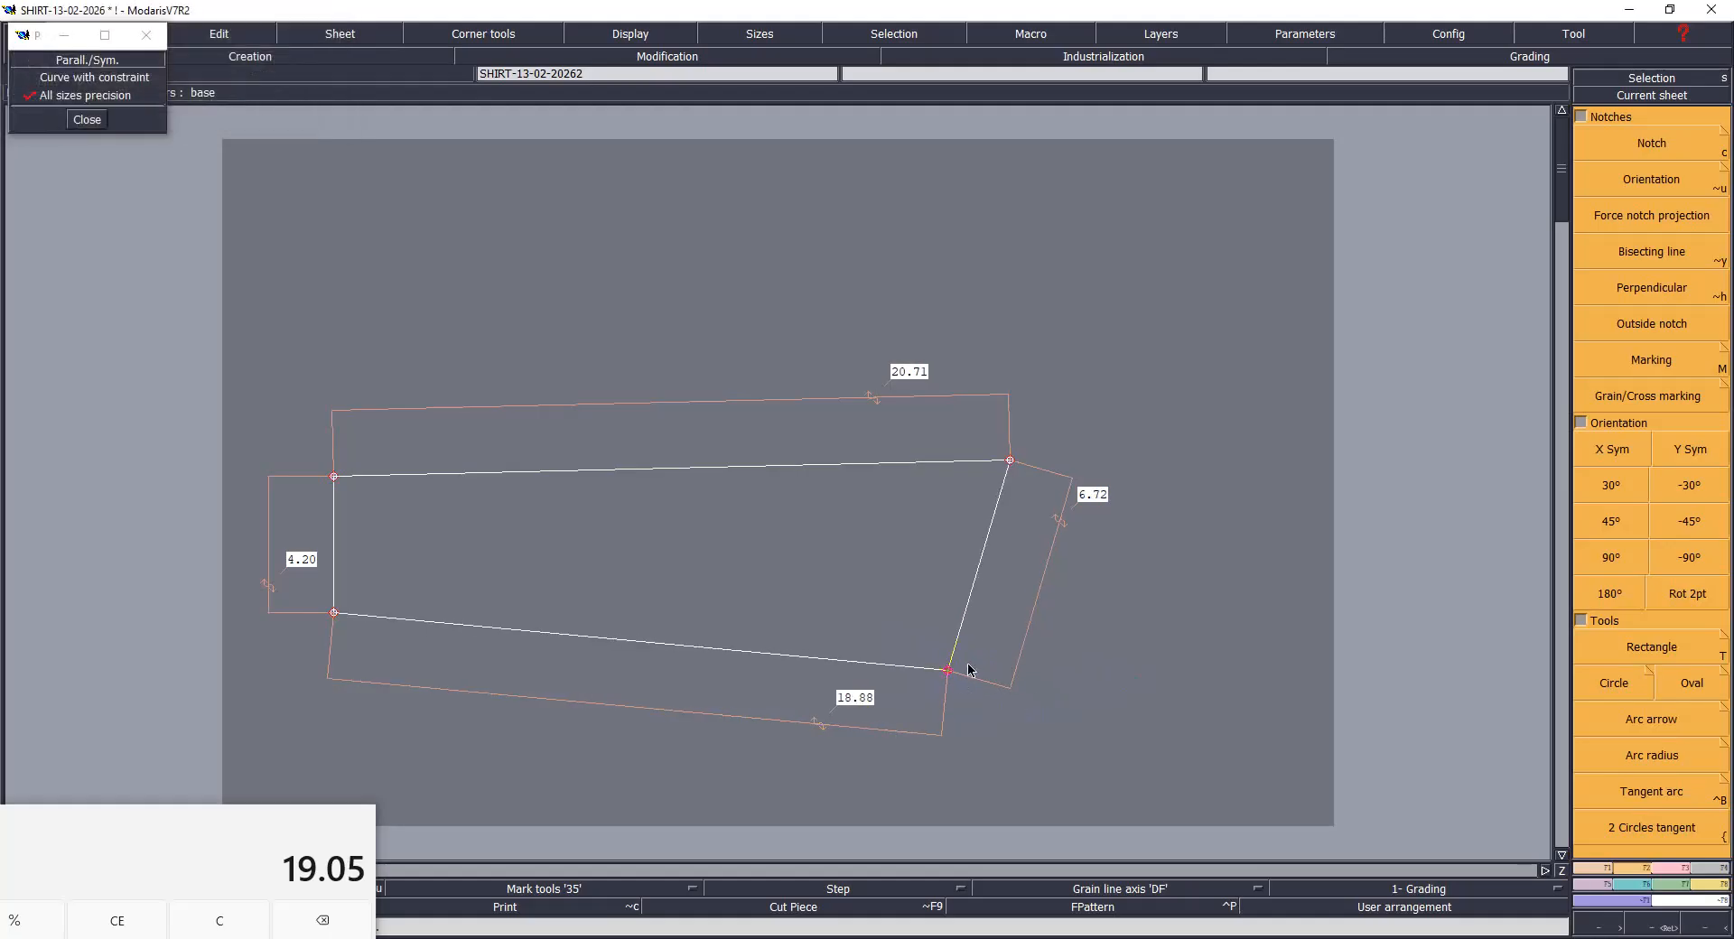
Step: Raise the lower outer corner with two small vertical shifts, the second 0.03 cm, to bring the slanted outer edge to 6.60 cm
click(948, 671)
text(-0.20)
text(0)
key(Down)
text(.71)
key(Return)
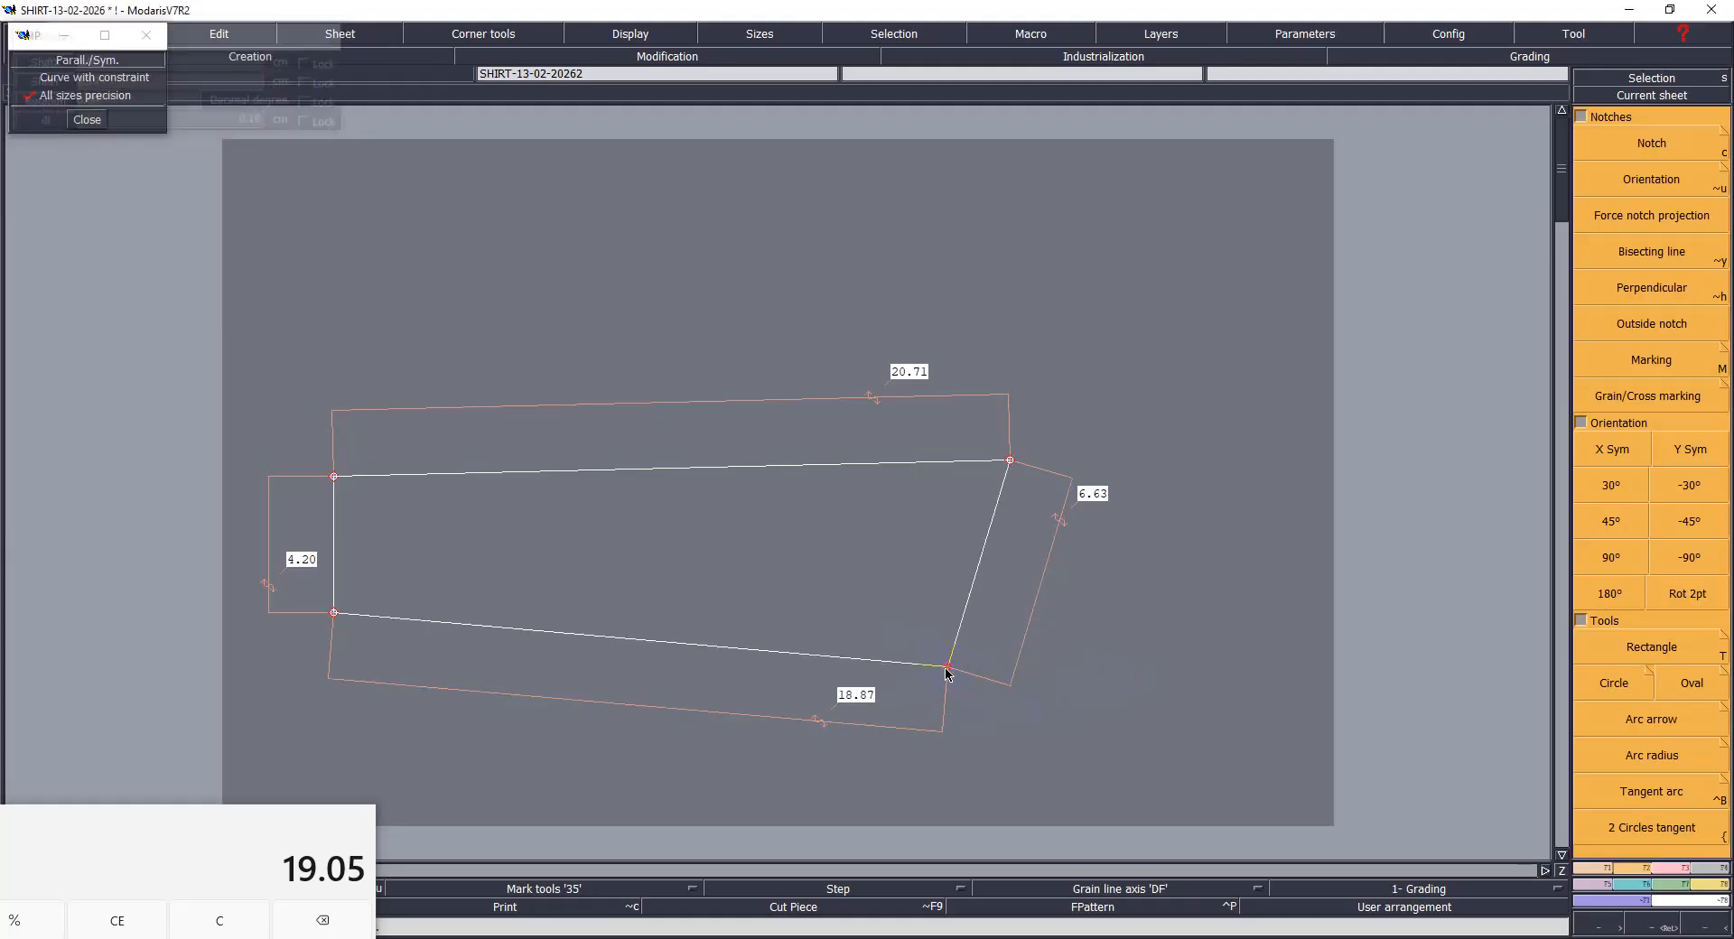
click(947, 668)
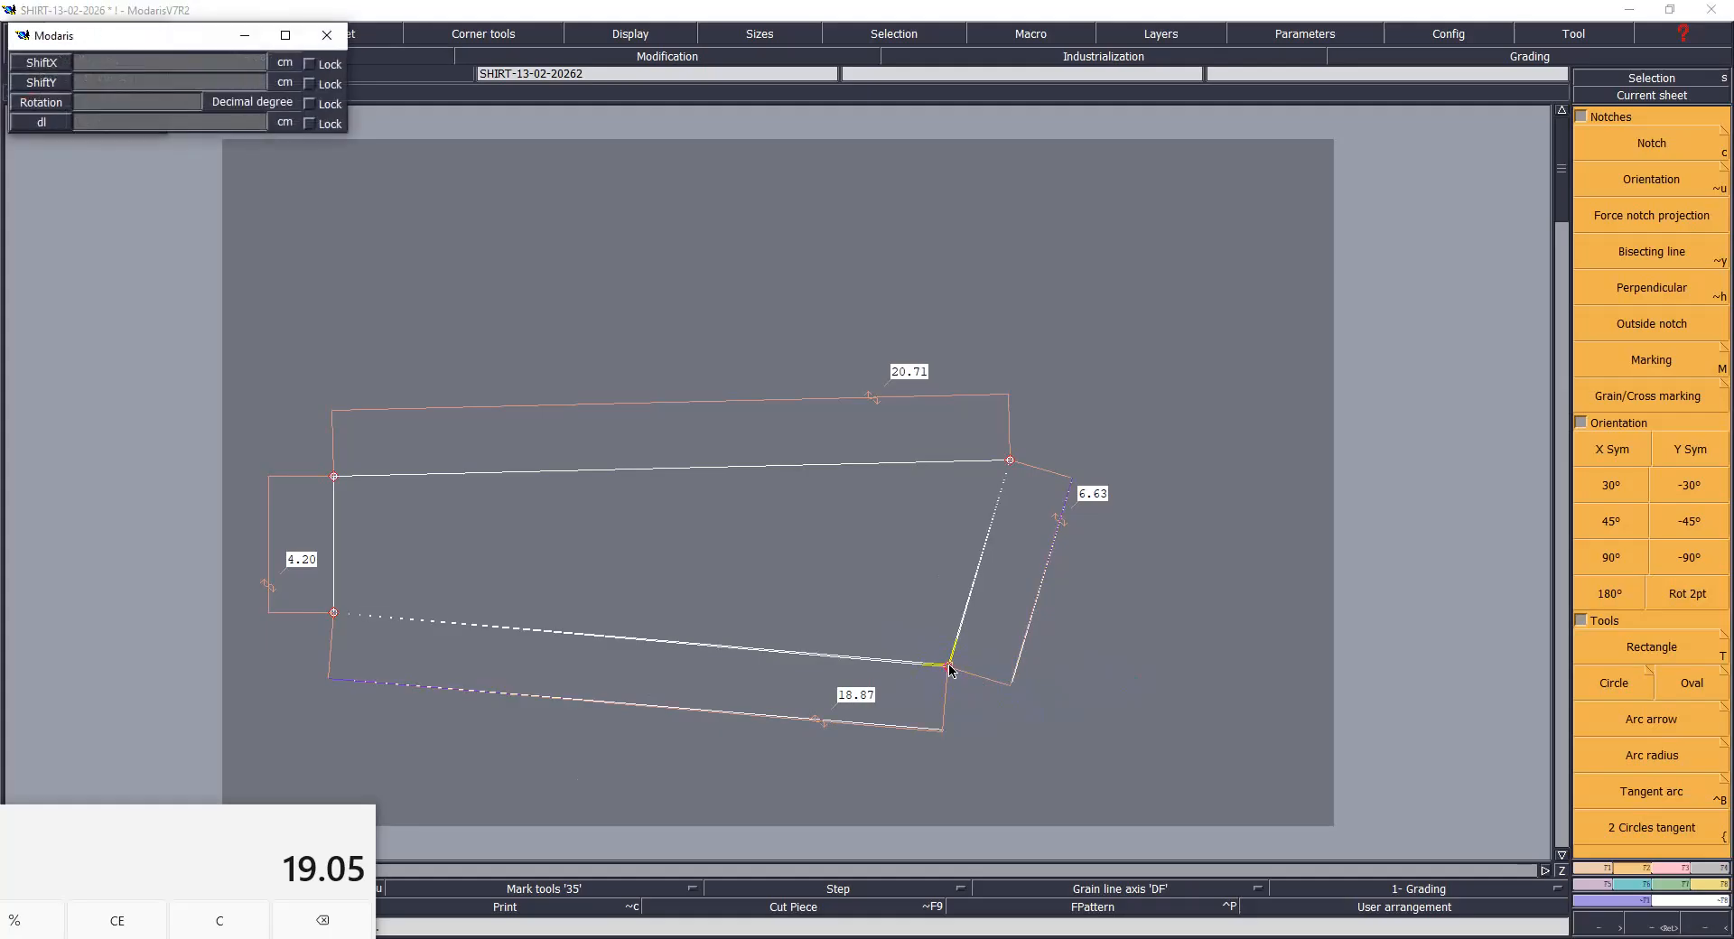
text(.03)
key(Down)
key(Return)
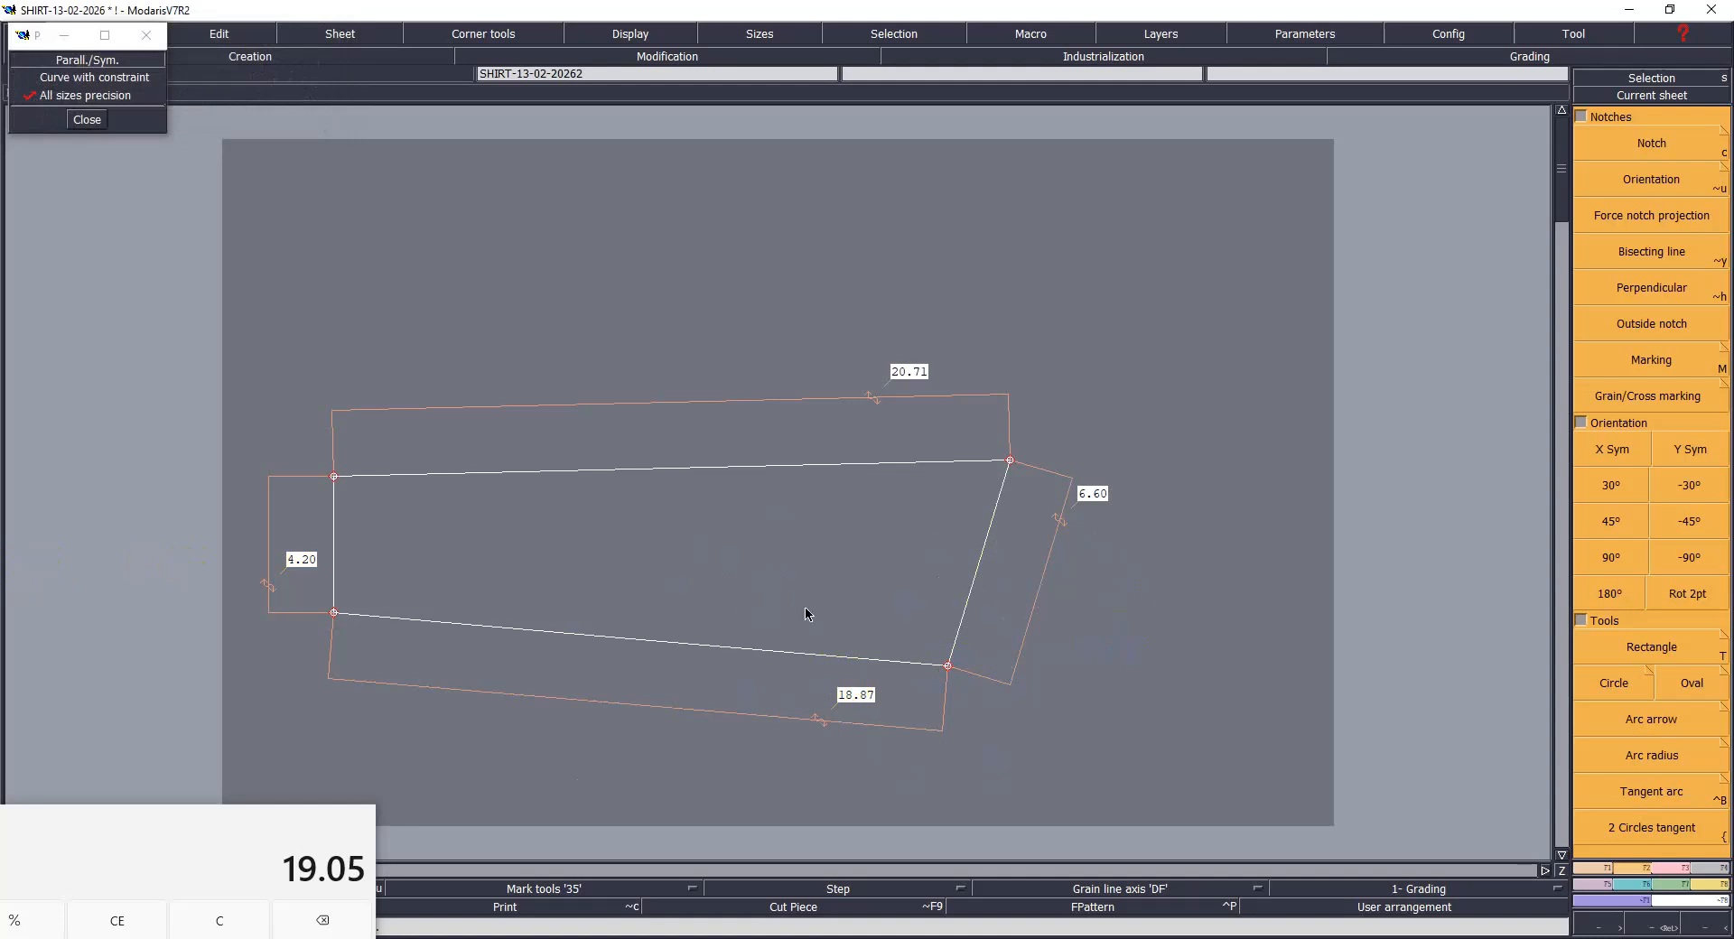
Step: Save the model, continuing past the detected anomalies, and remove all dimensions from the collar outline
click(752, 597)
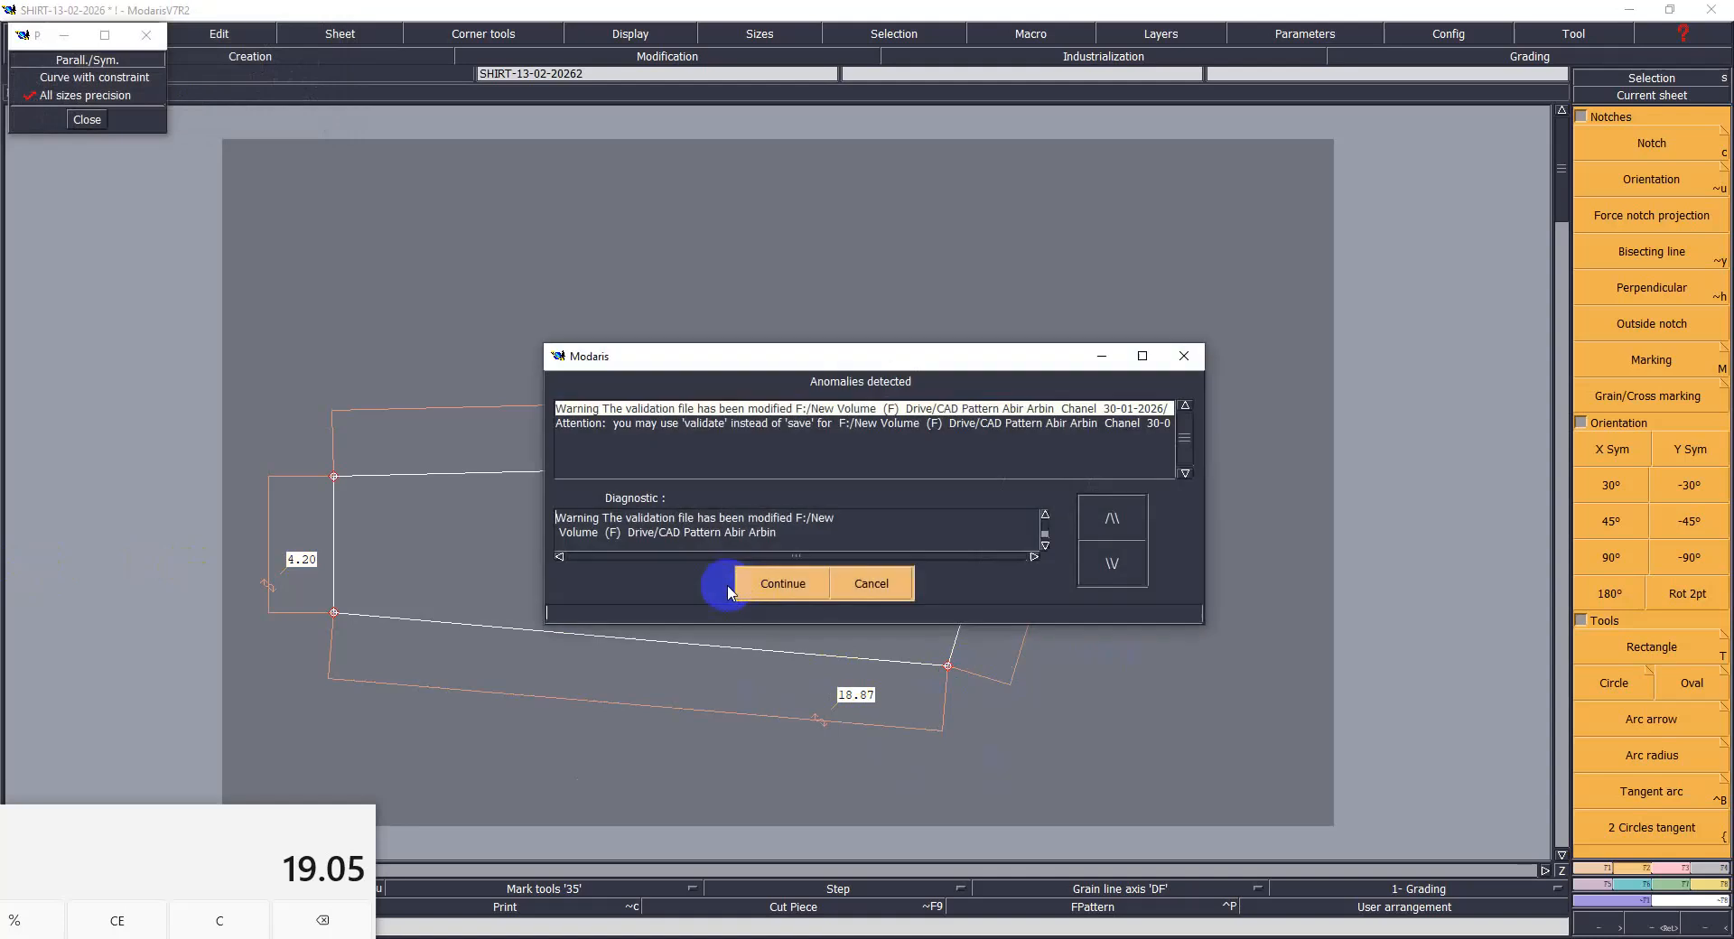
click(772, 589)
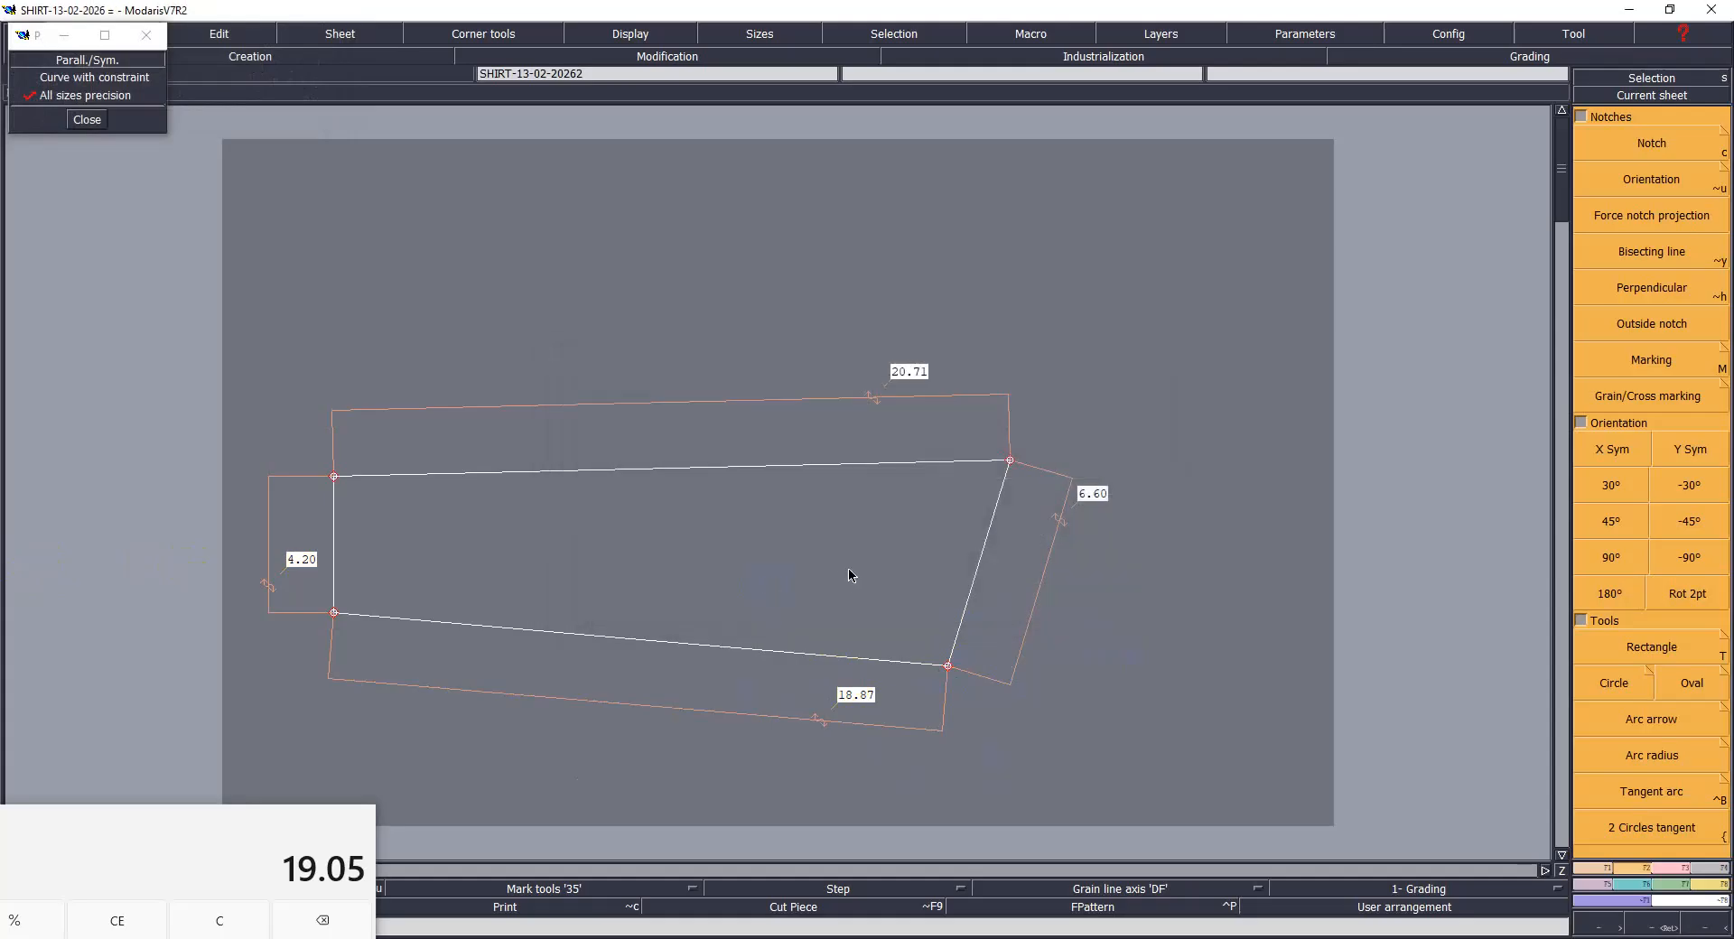
key(Delete)
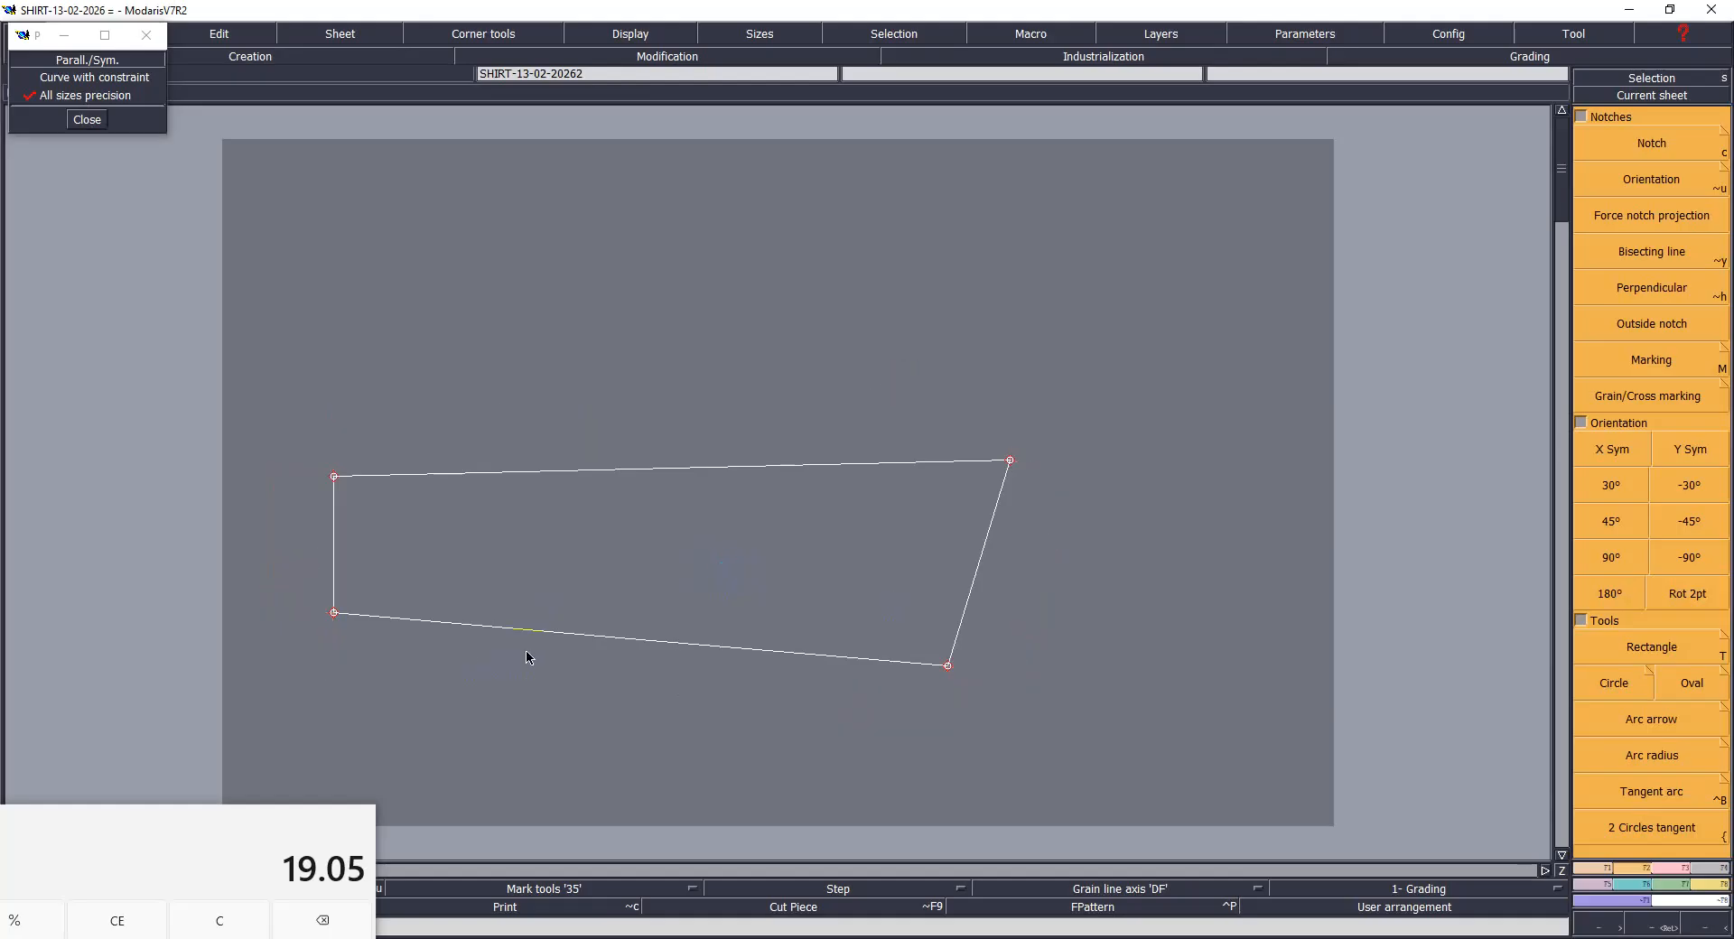
Step: Enable Curve with constraint and mirror the half collar across its short CB edge to form the full collar
click(106, 78)
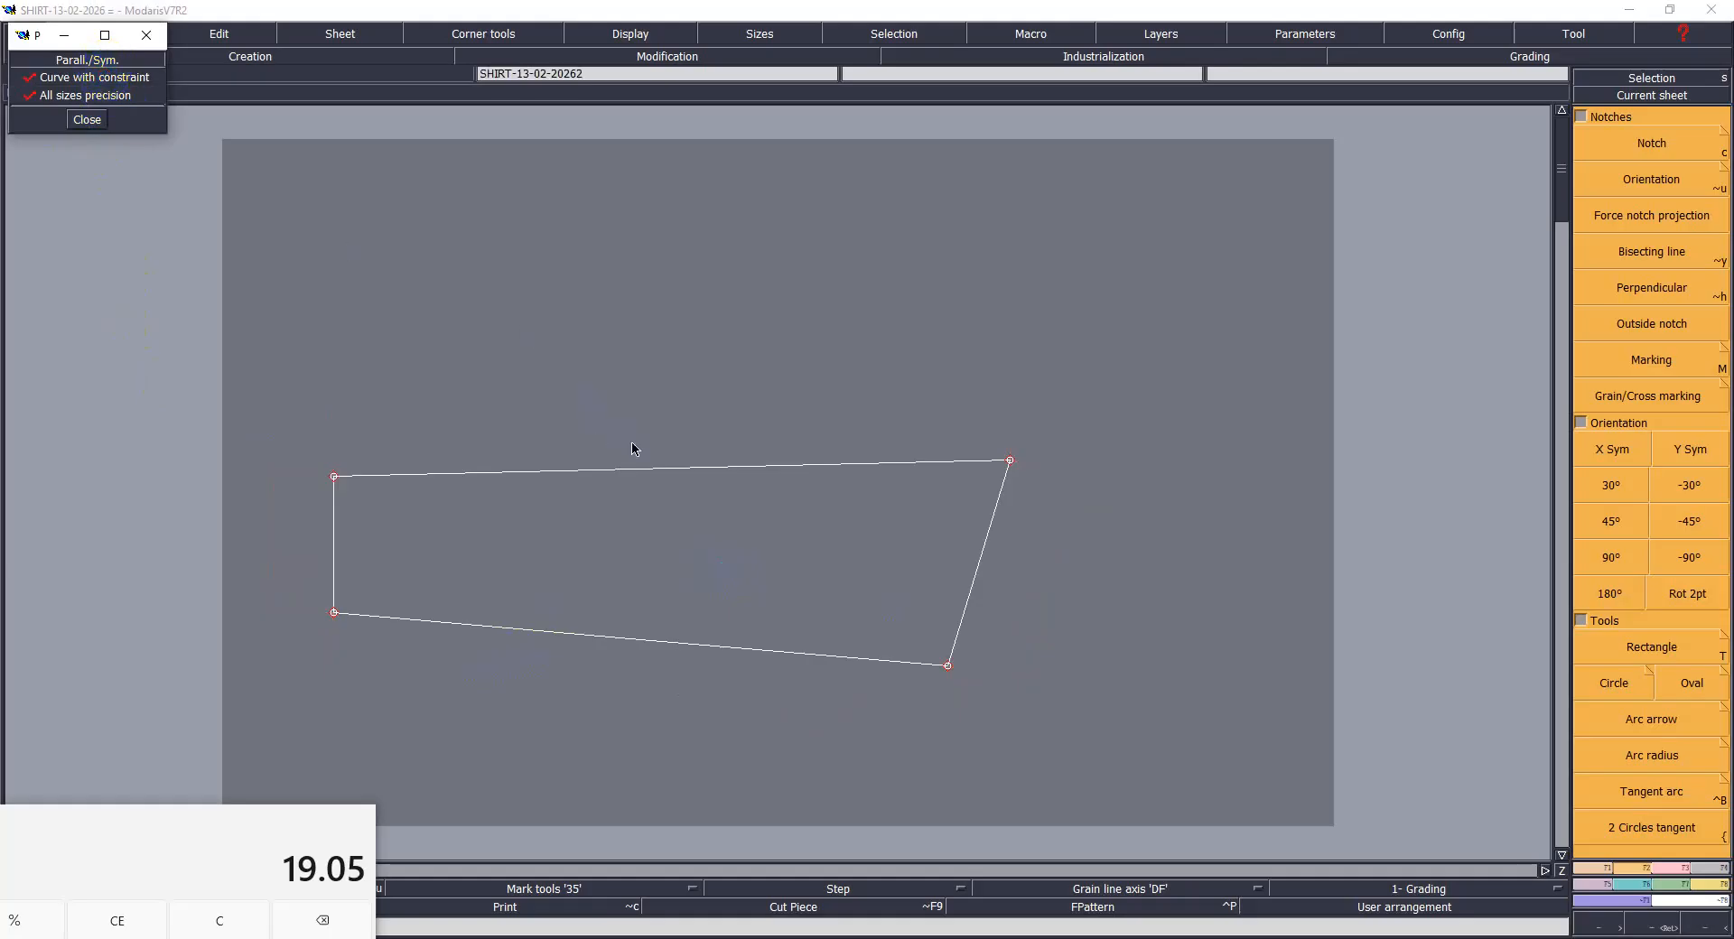
click(332, 576)
click(334, 528)
drag(271, 311, 1198, 731)
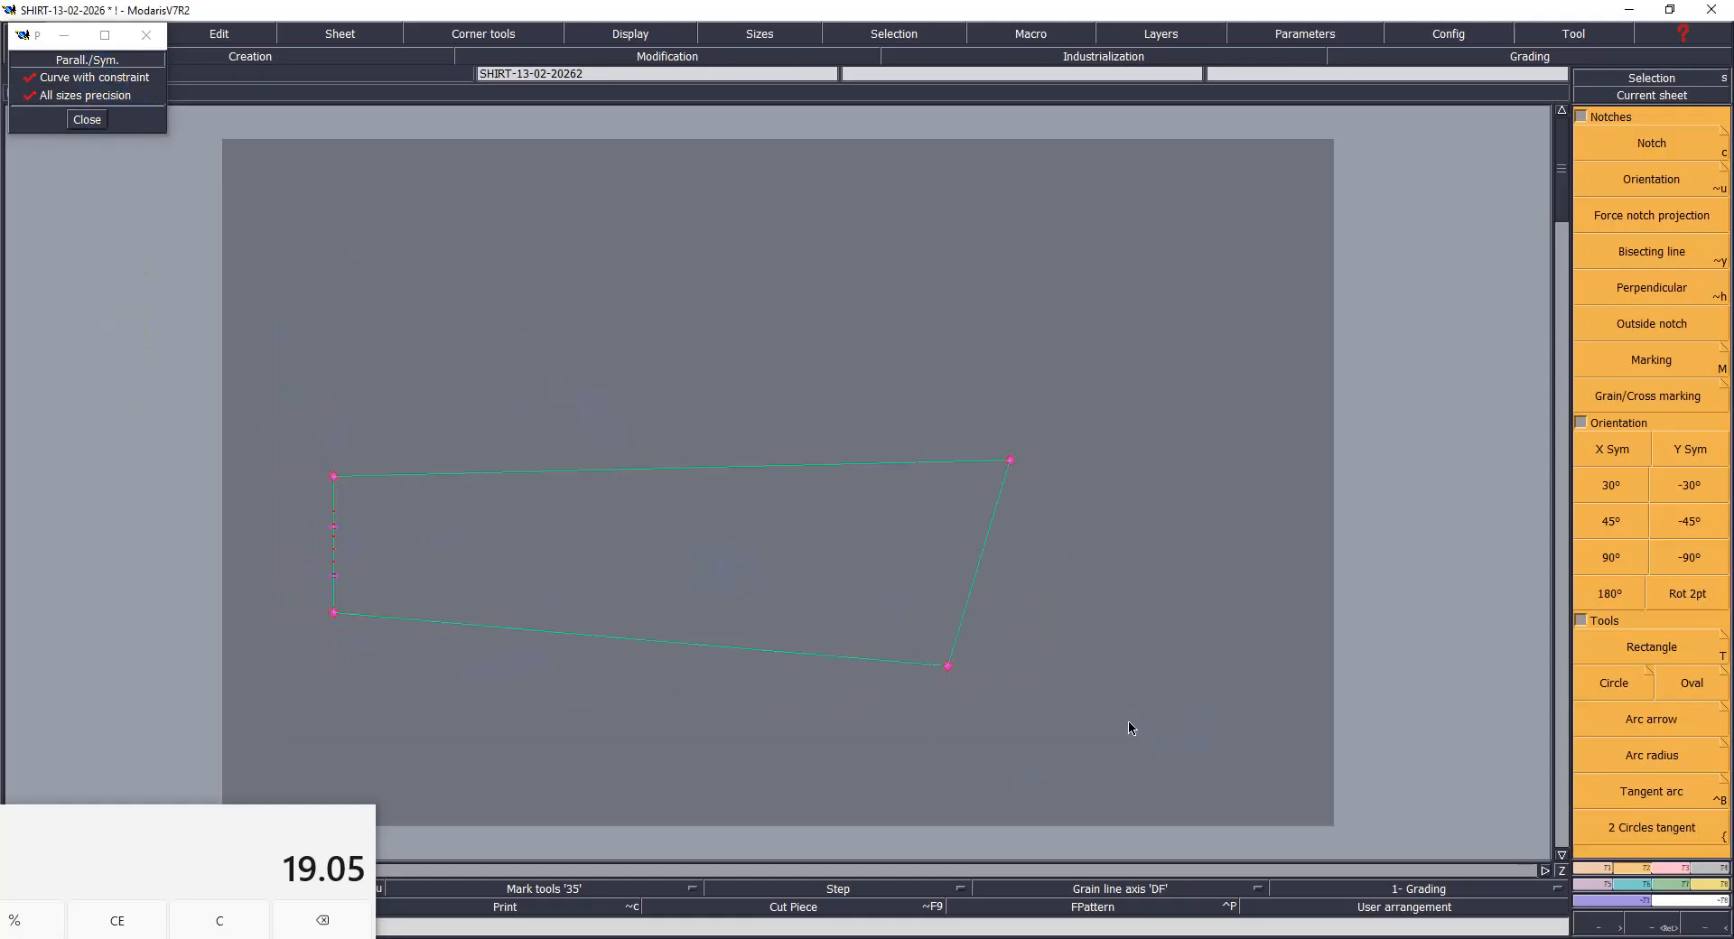
click(949, 648)
click(1087, 632)
key(Home)
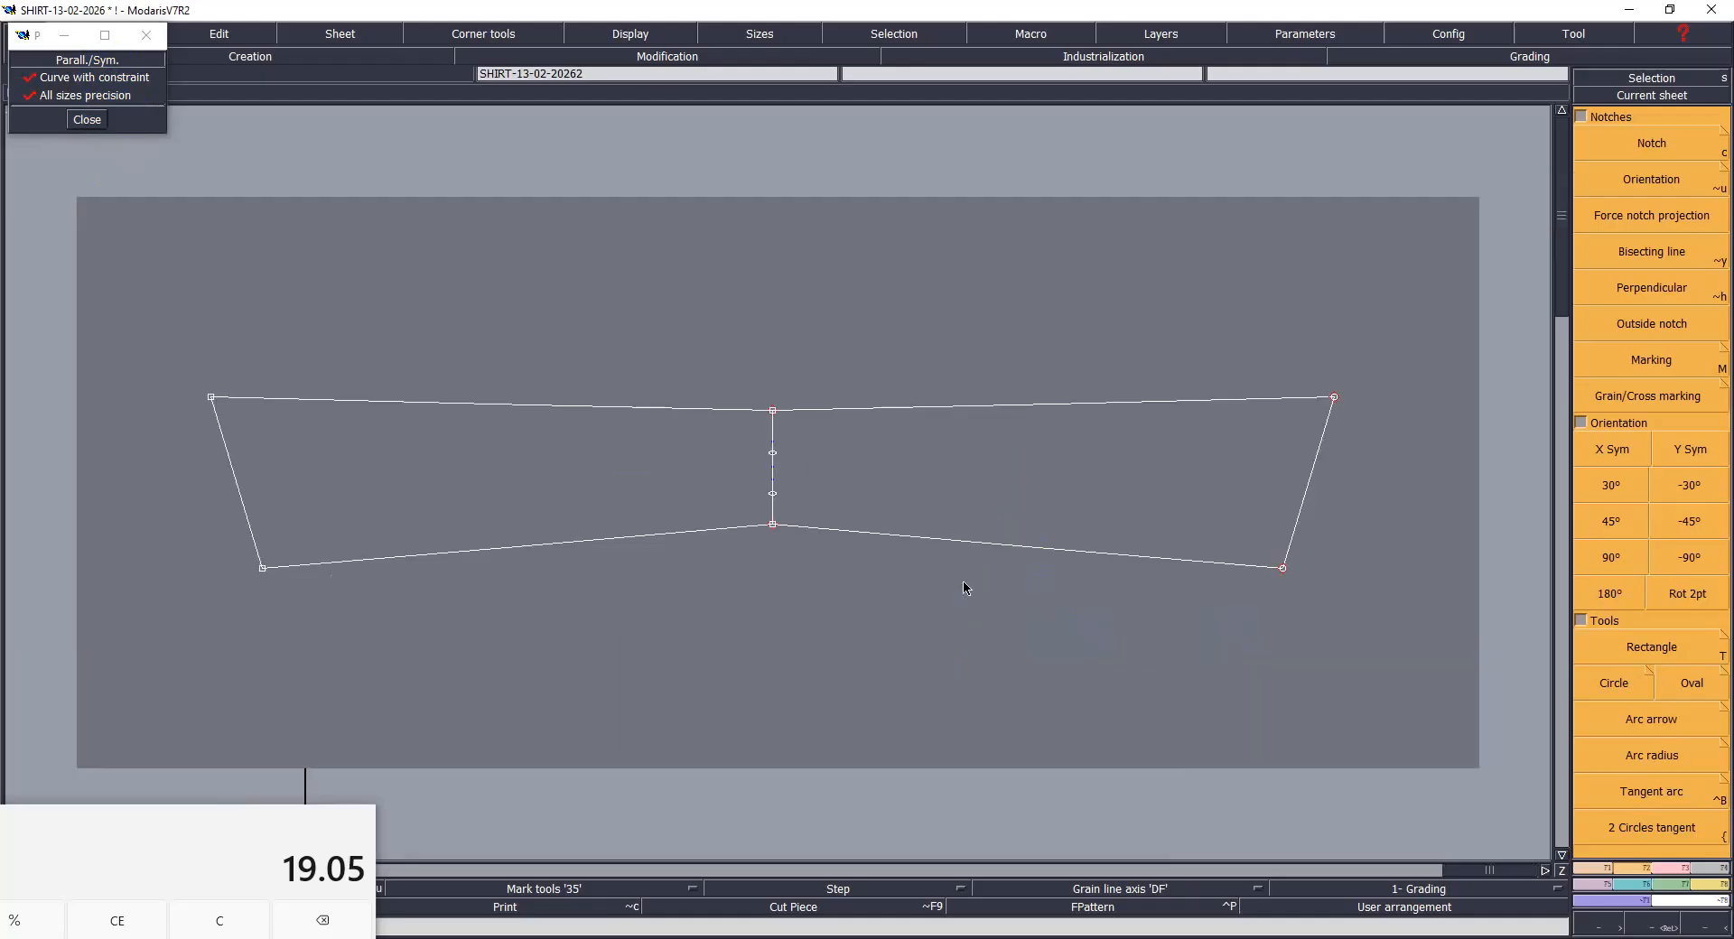
click(896, 649)
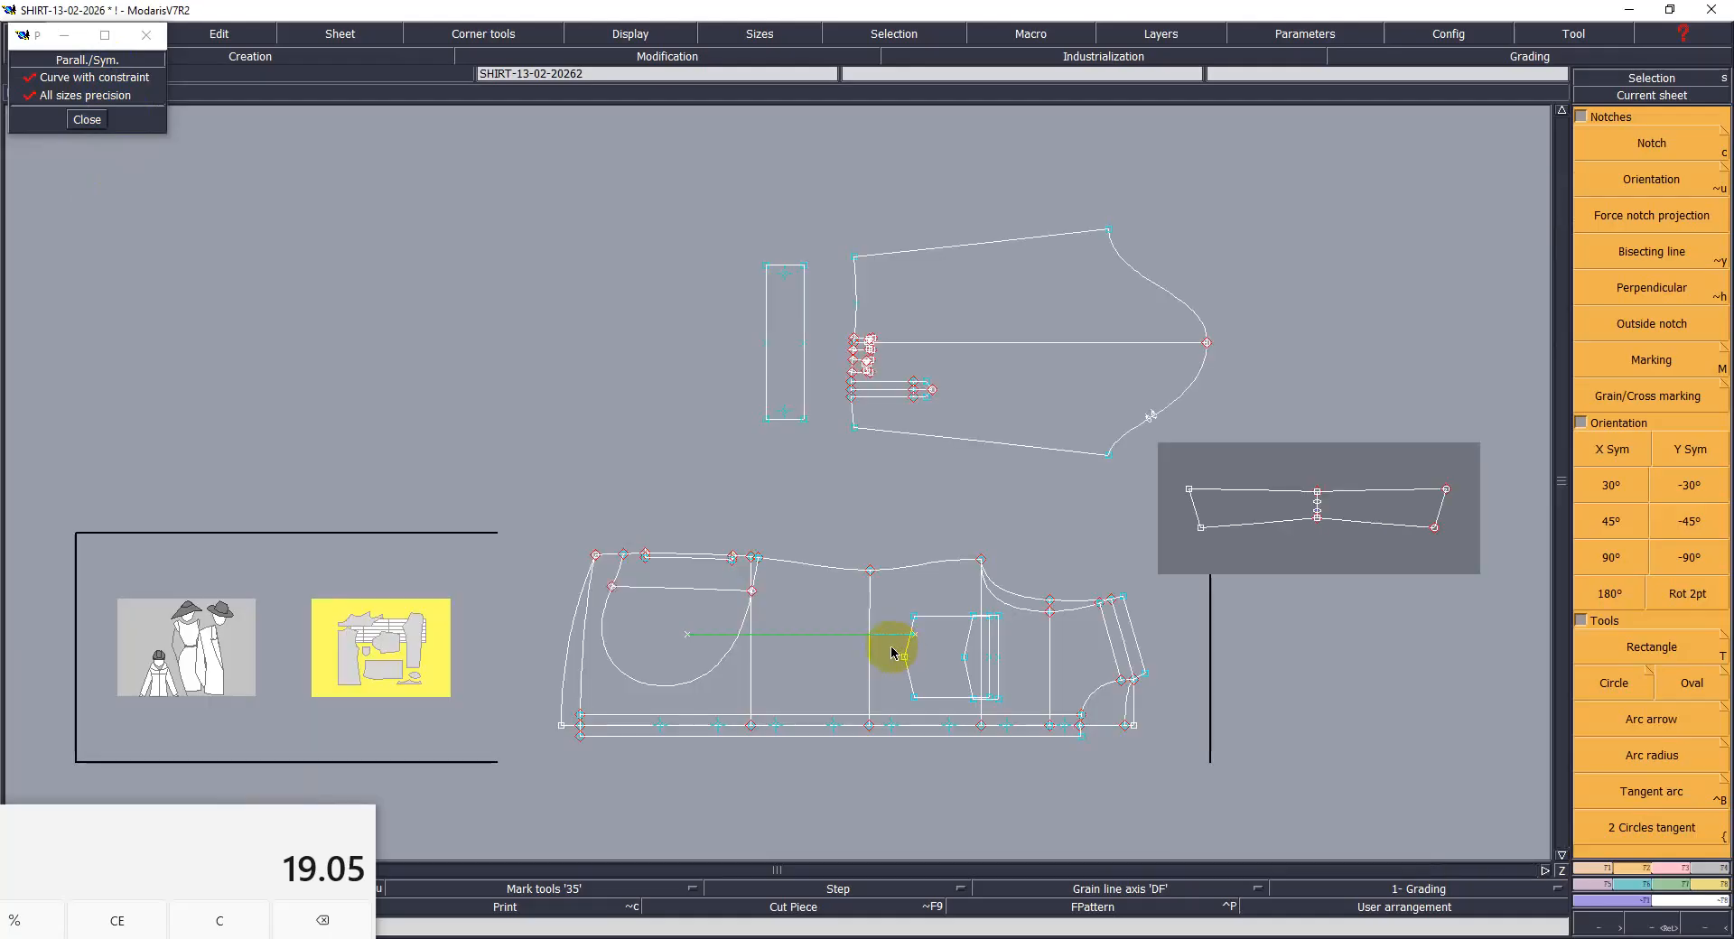
key(space)
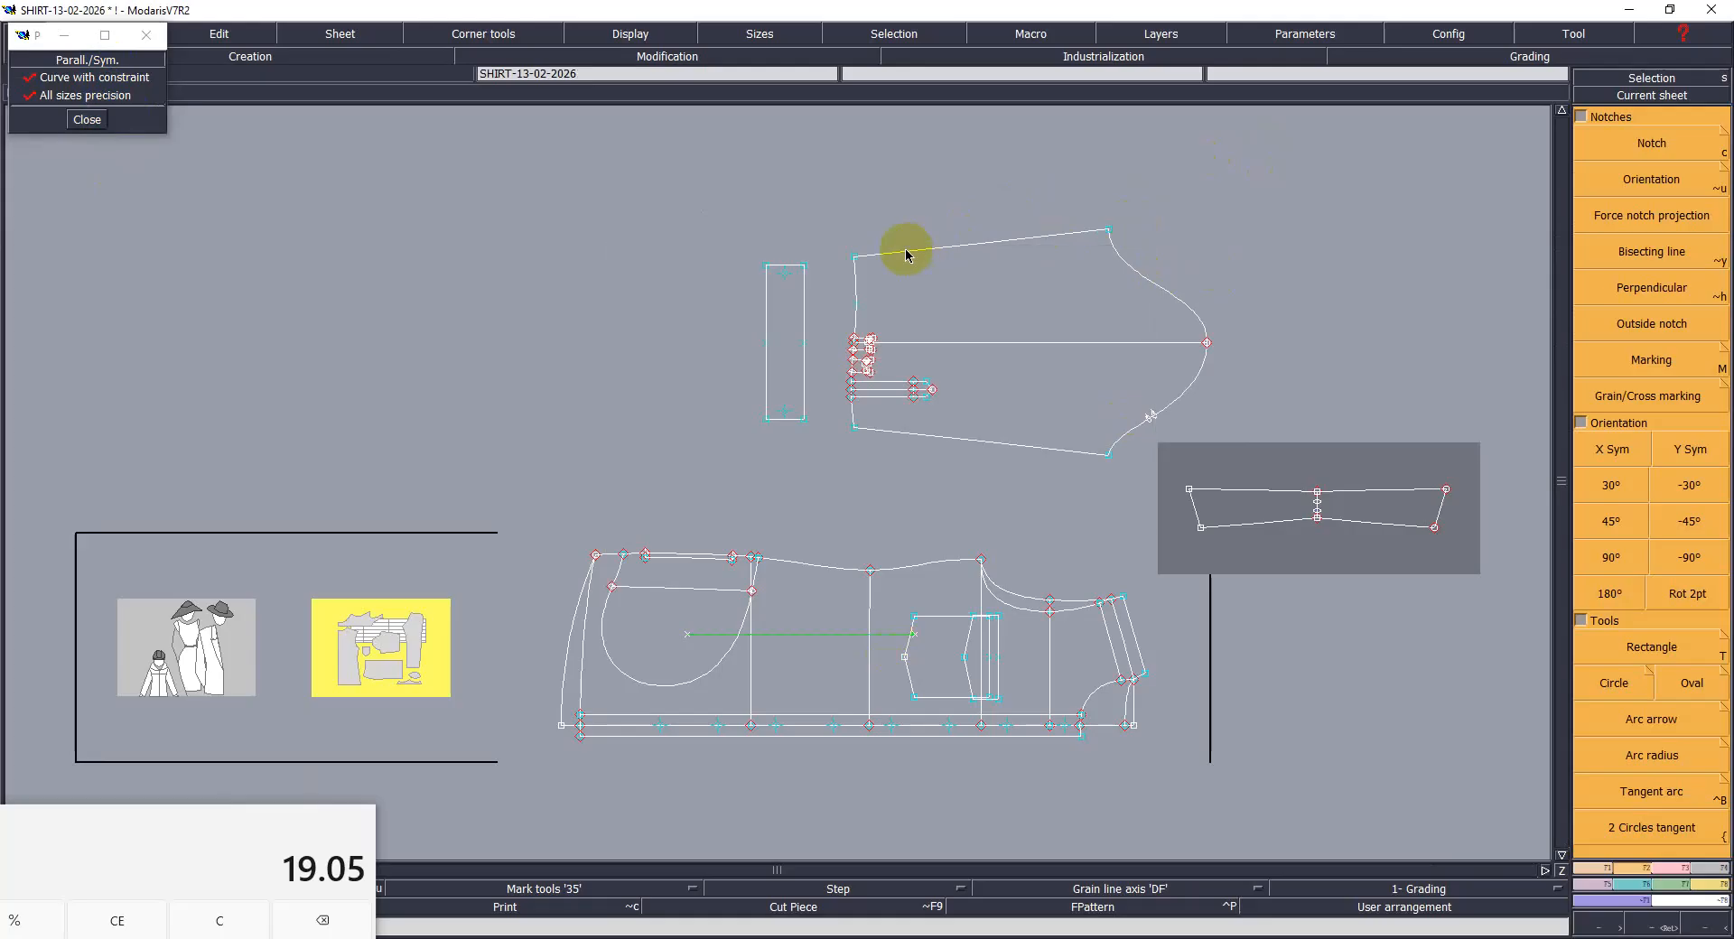
click(774, 192)
click(1291, 495)
key(Home)
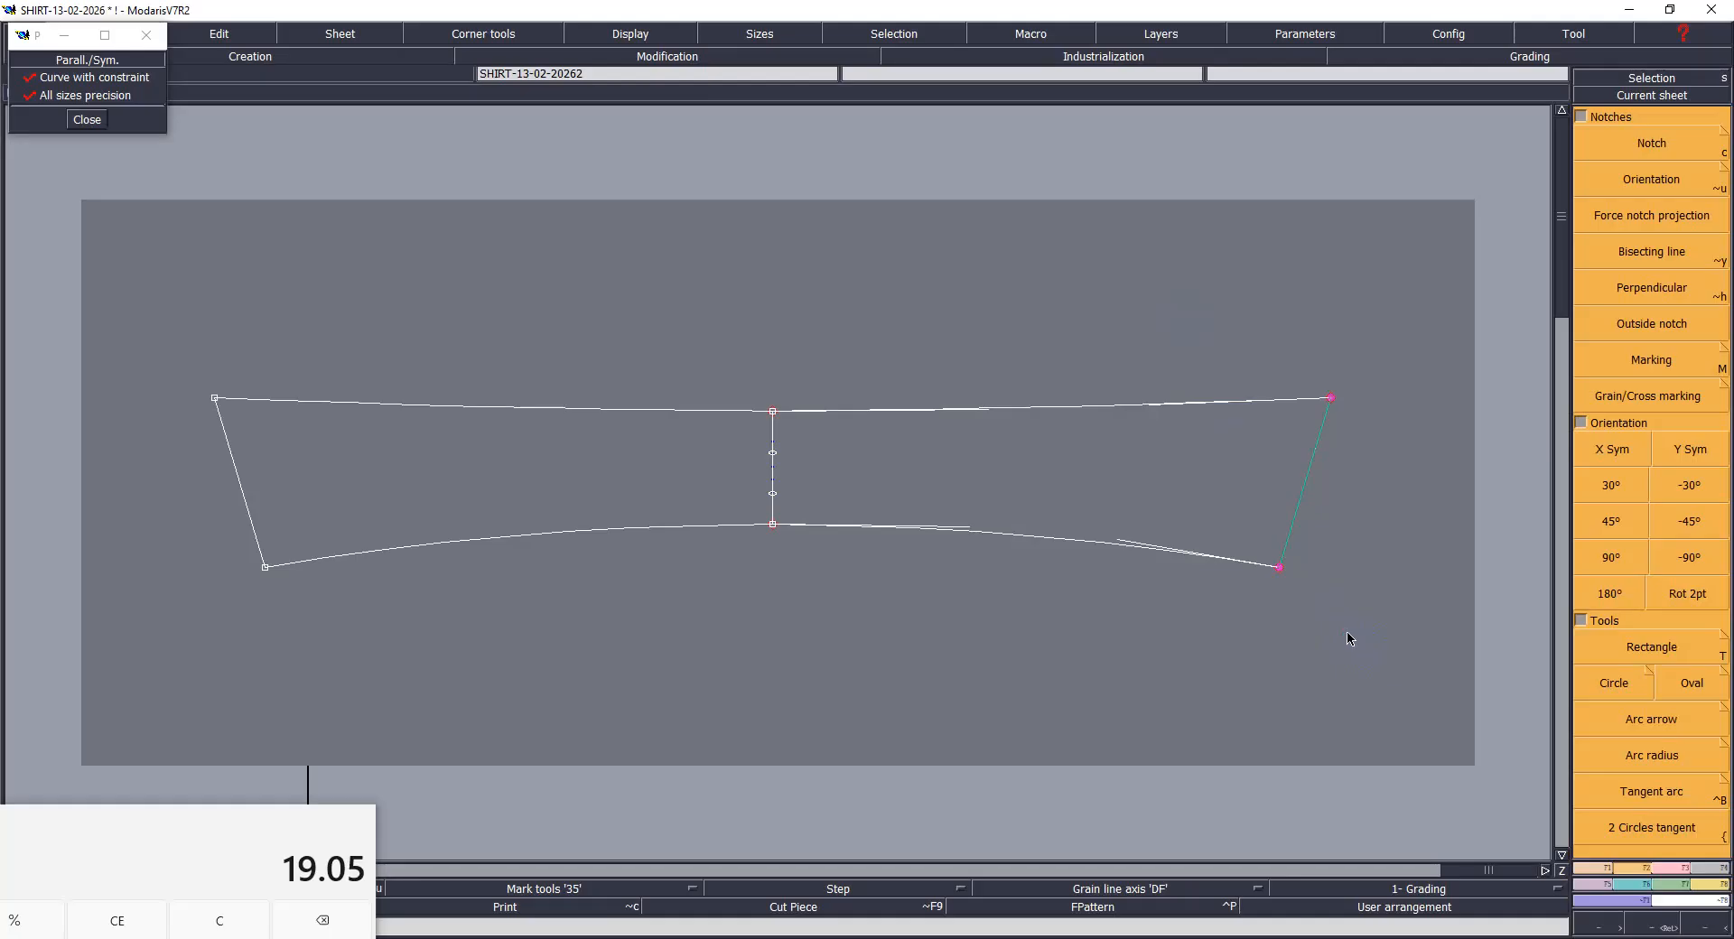
Step: Shift the selected slanted outer edge of the collar vertically by -0.20 cm with no horizontal shift
drag(1328, 399, 1329, 411)
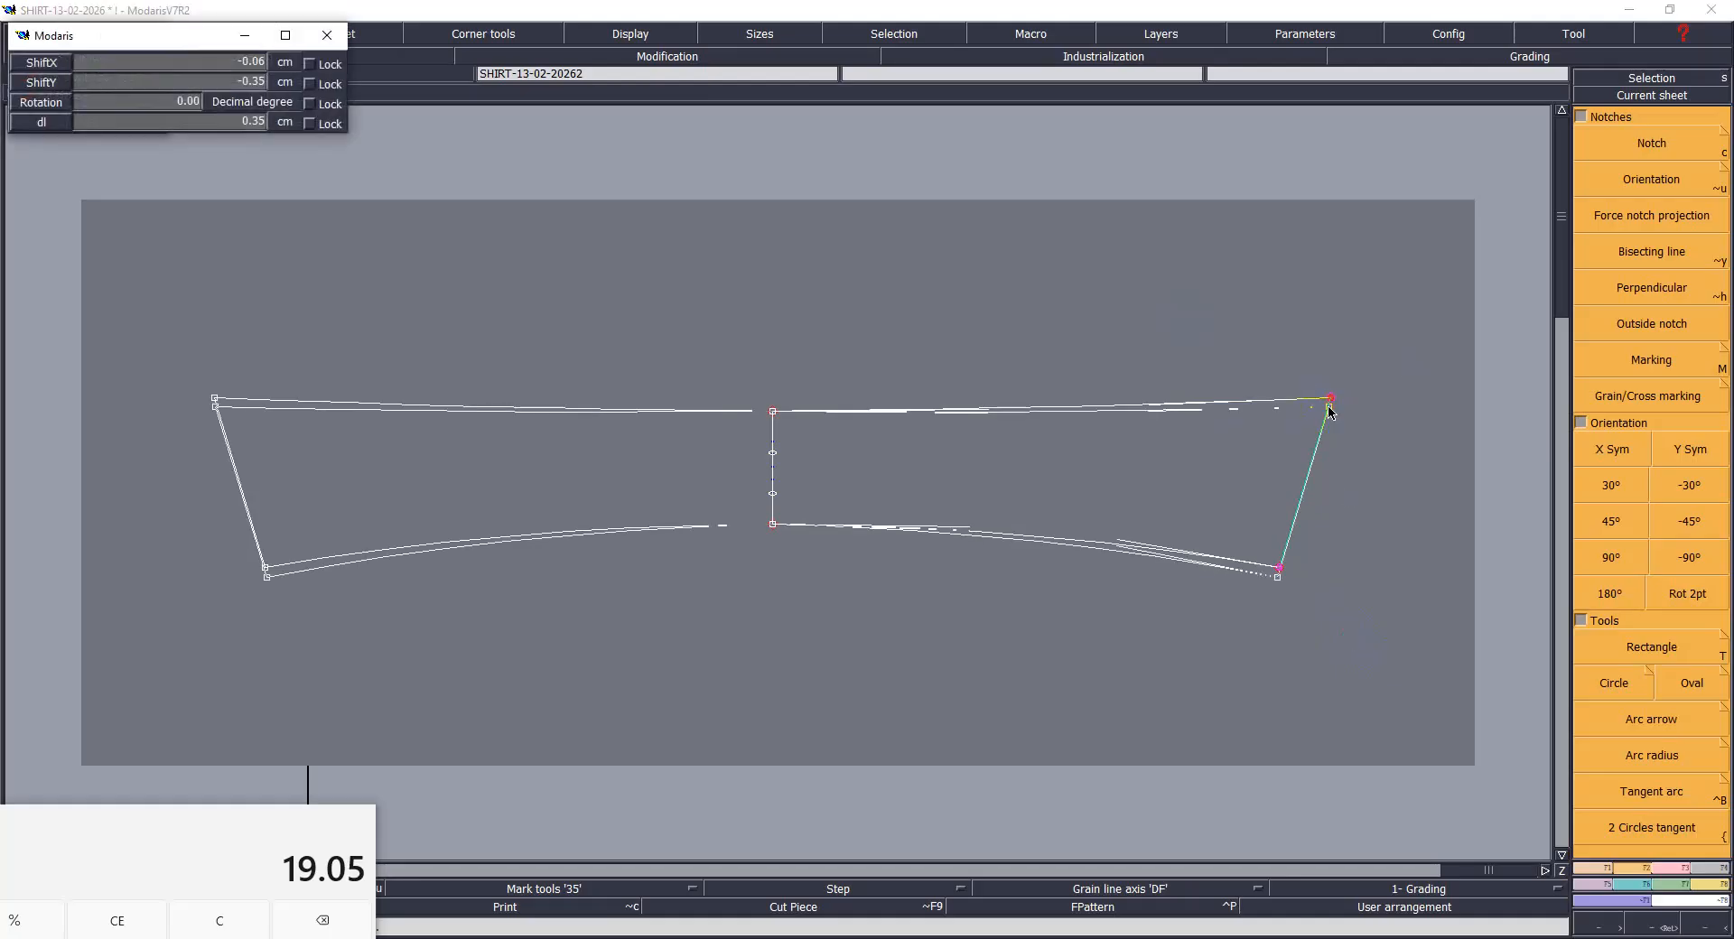
text(0)
key(Return)
text(-.2)
key(Return)
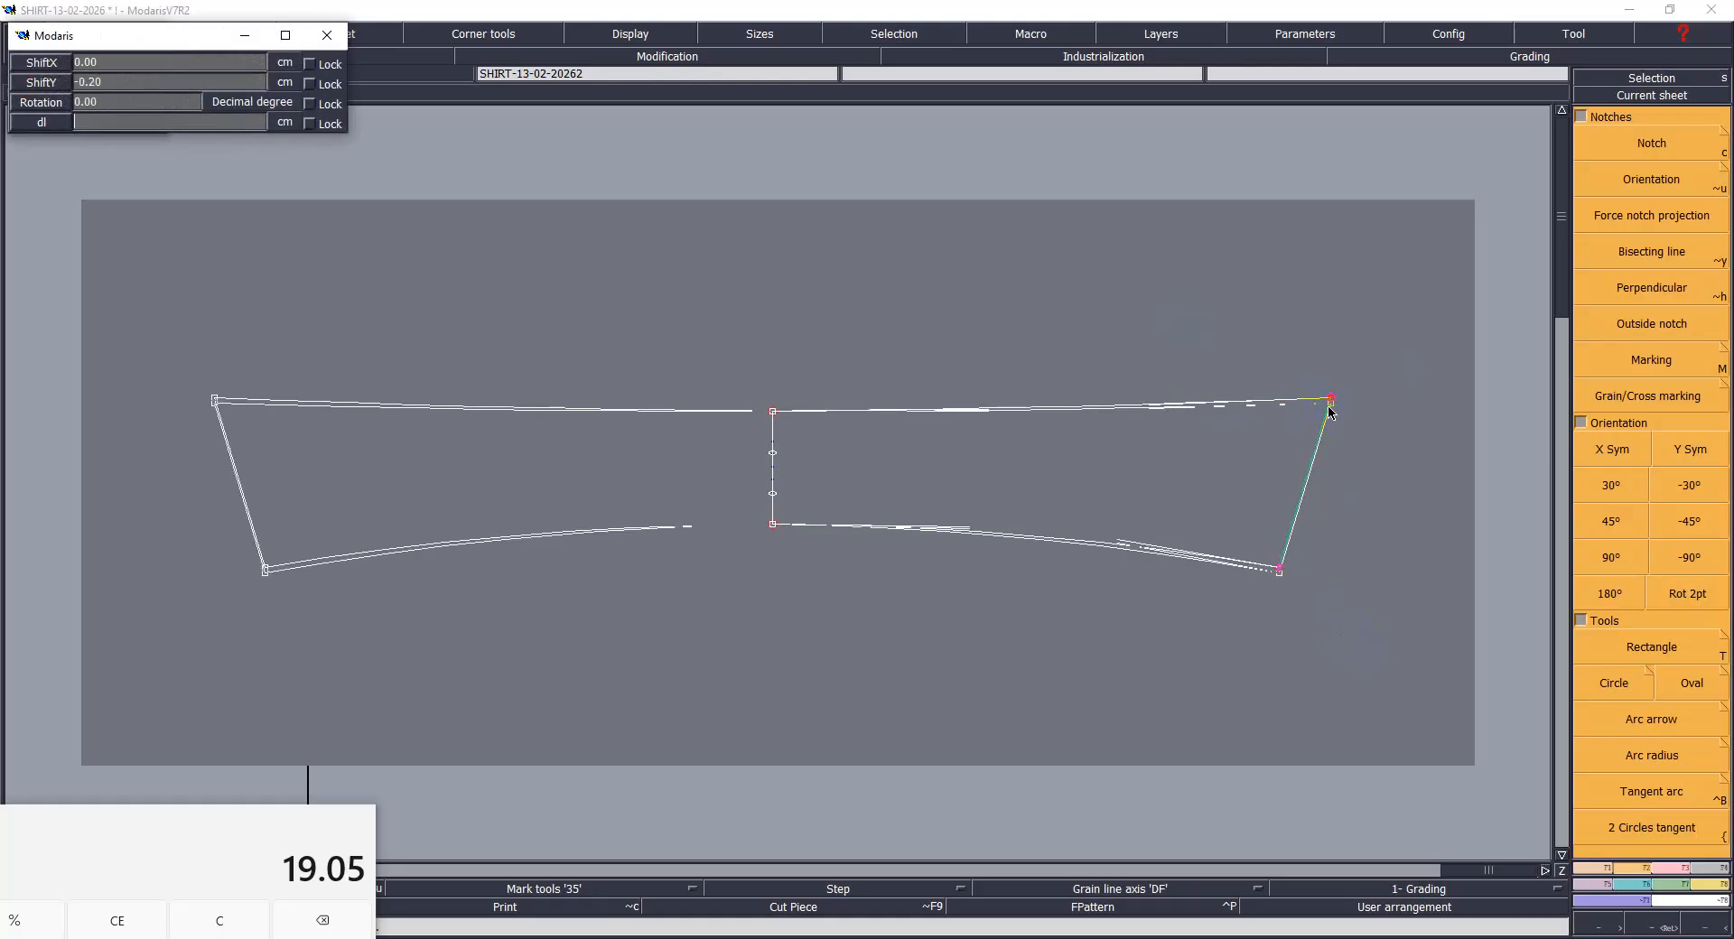
click(1329, 412)
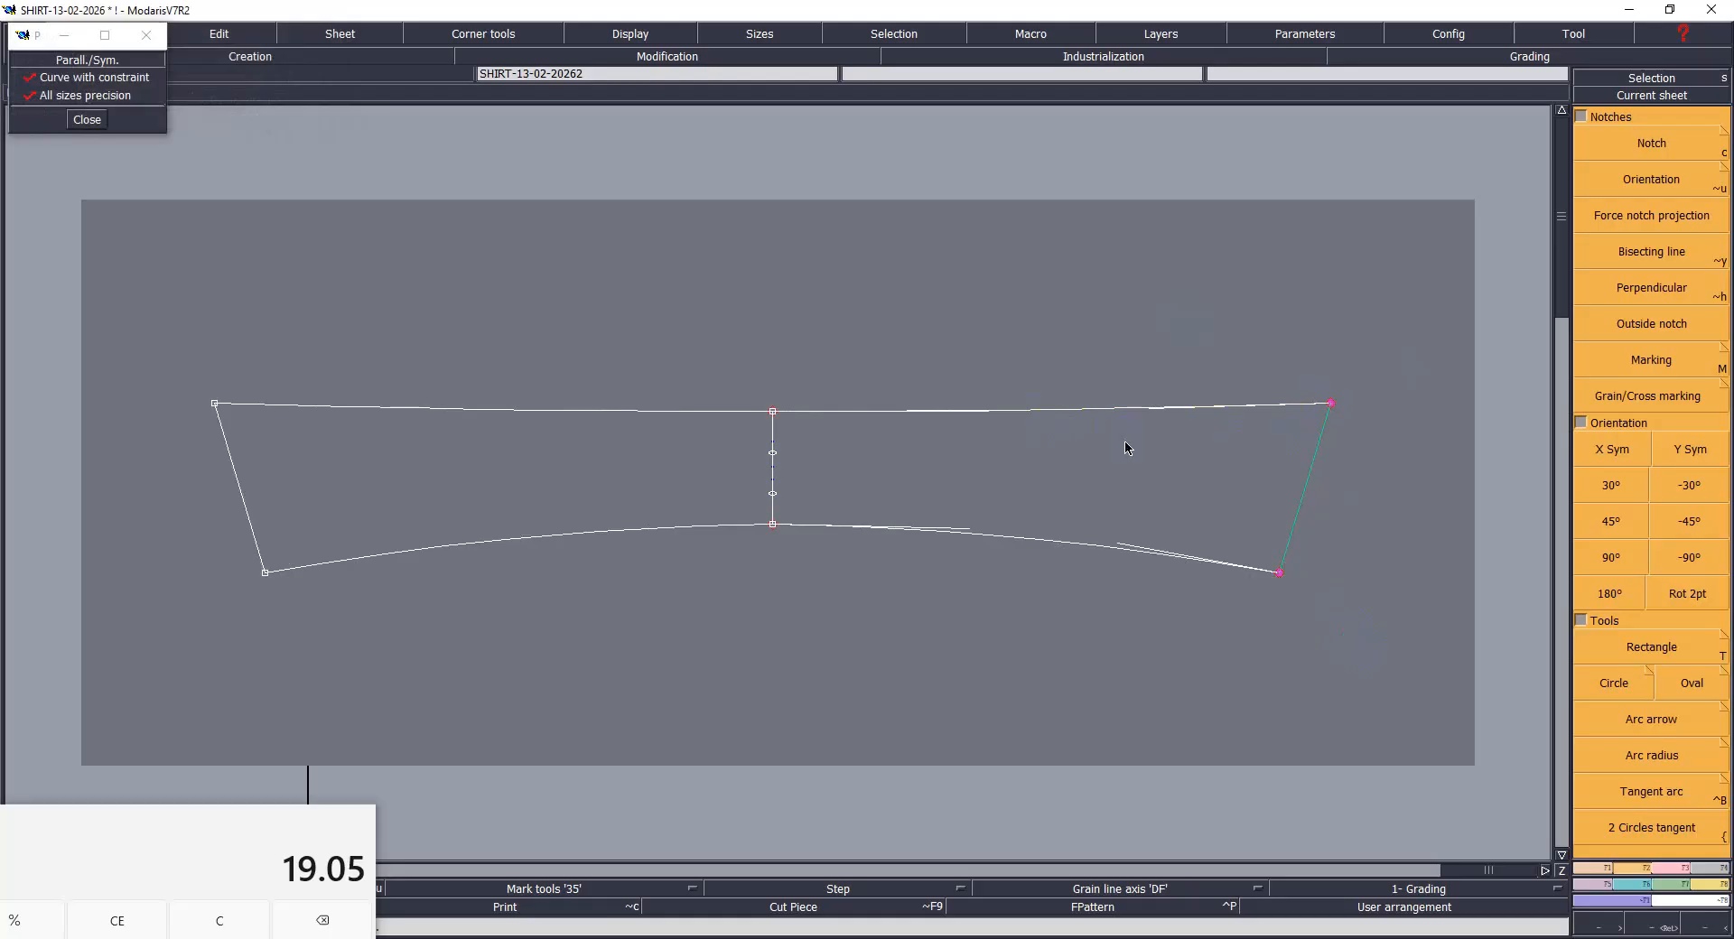
Step: Reshape the collar's lower curve by raising its outer tangent handle slightly and adjusting the CB handle, and hide the curve handles
key(z)
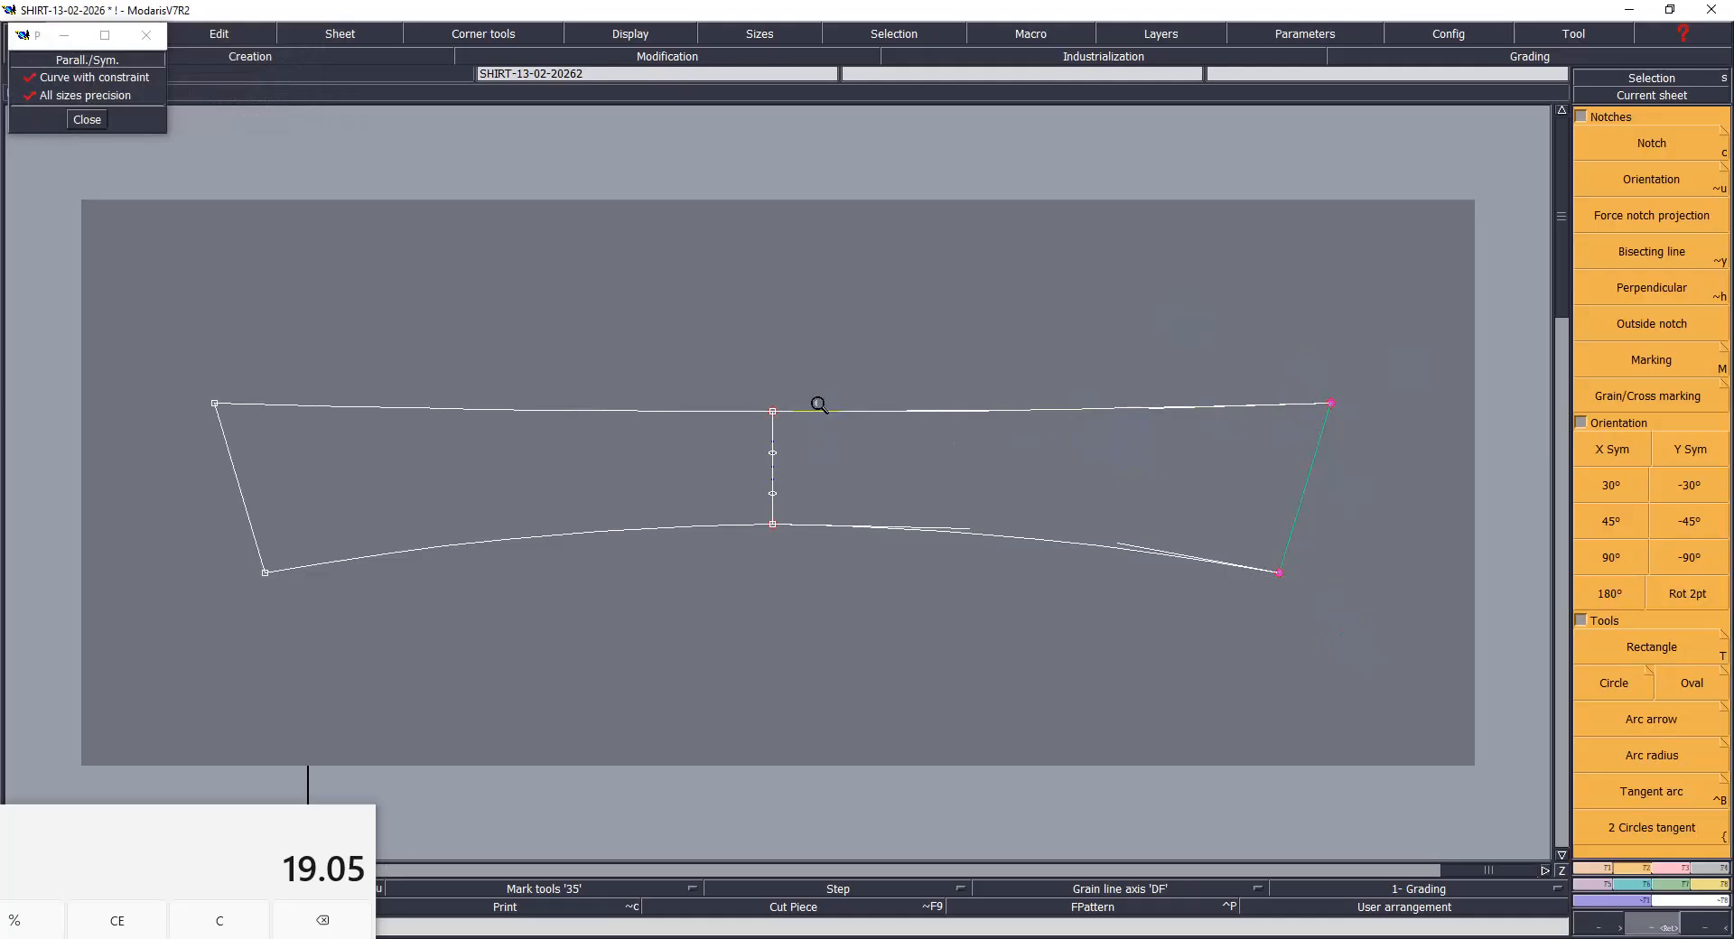
click(1363, 638)
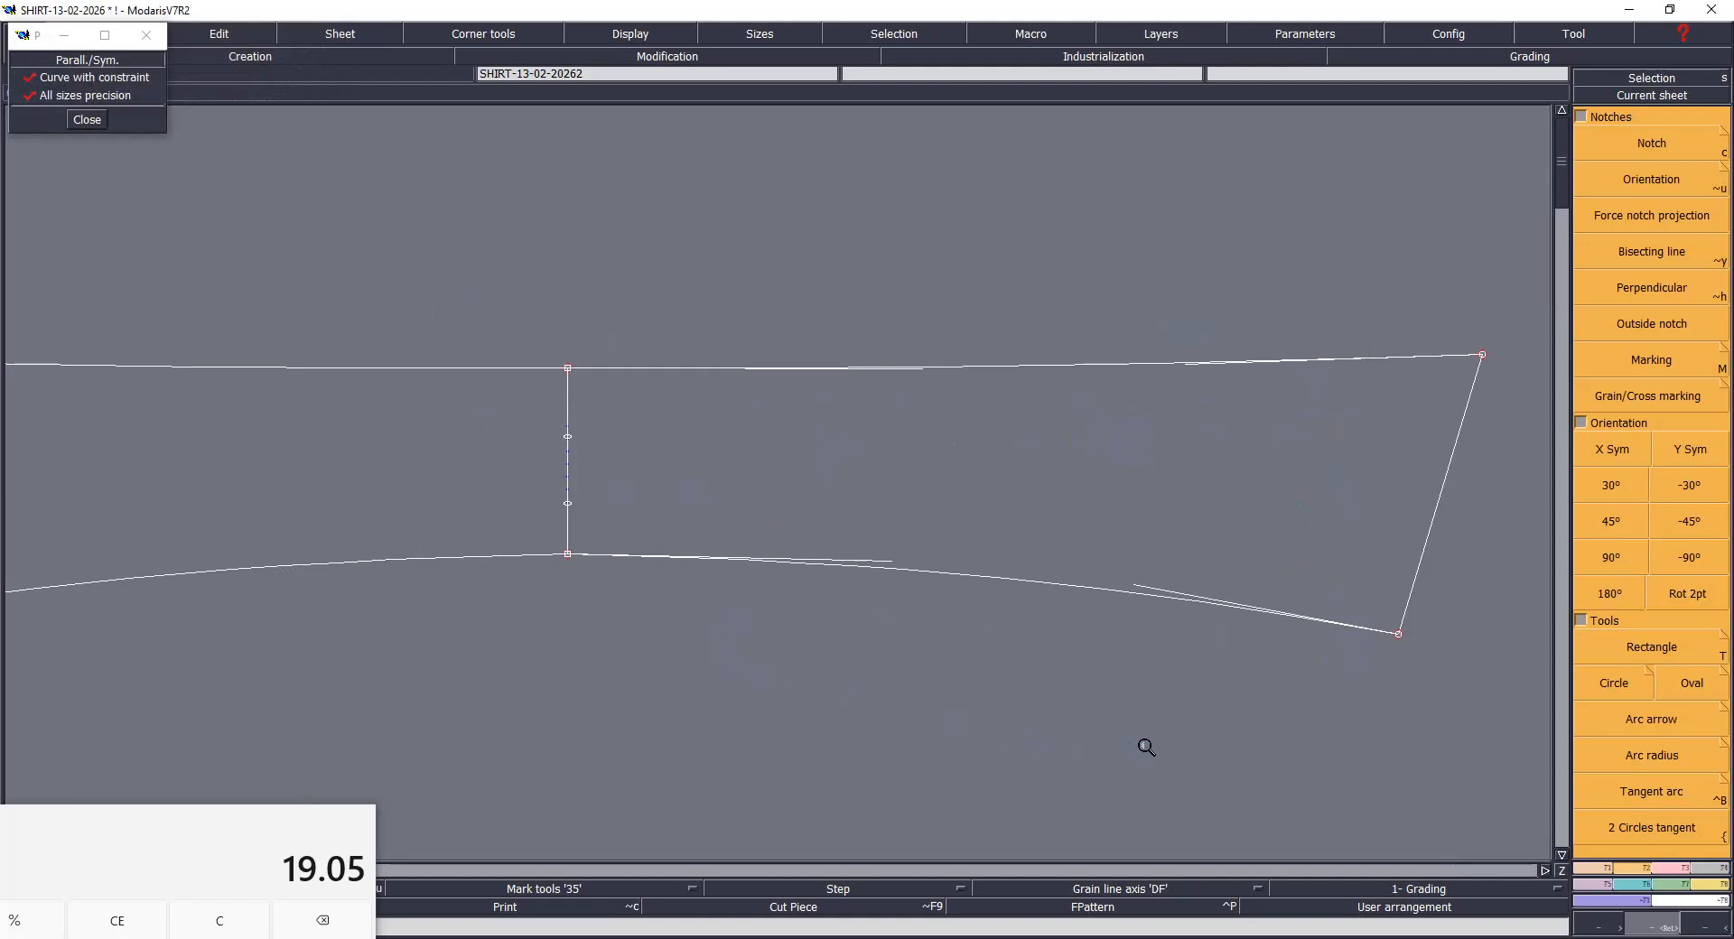
key(Escape)
click(1137, 585)
click(1137, 585)
drag(1137, 585, 1140, 576)
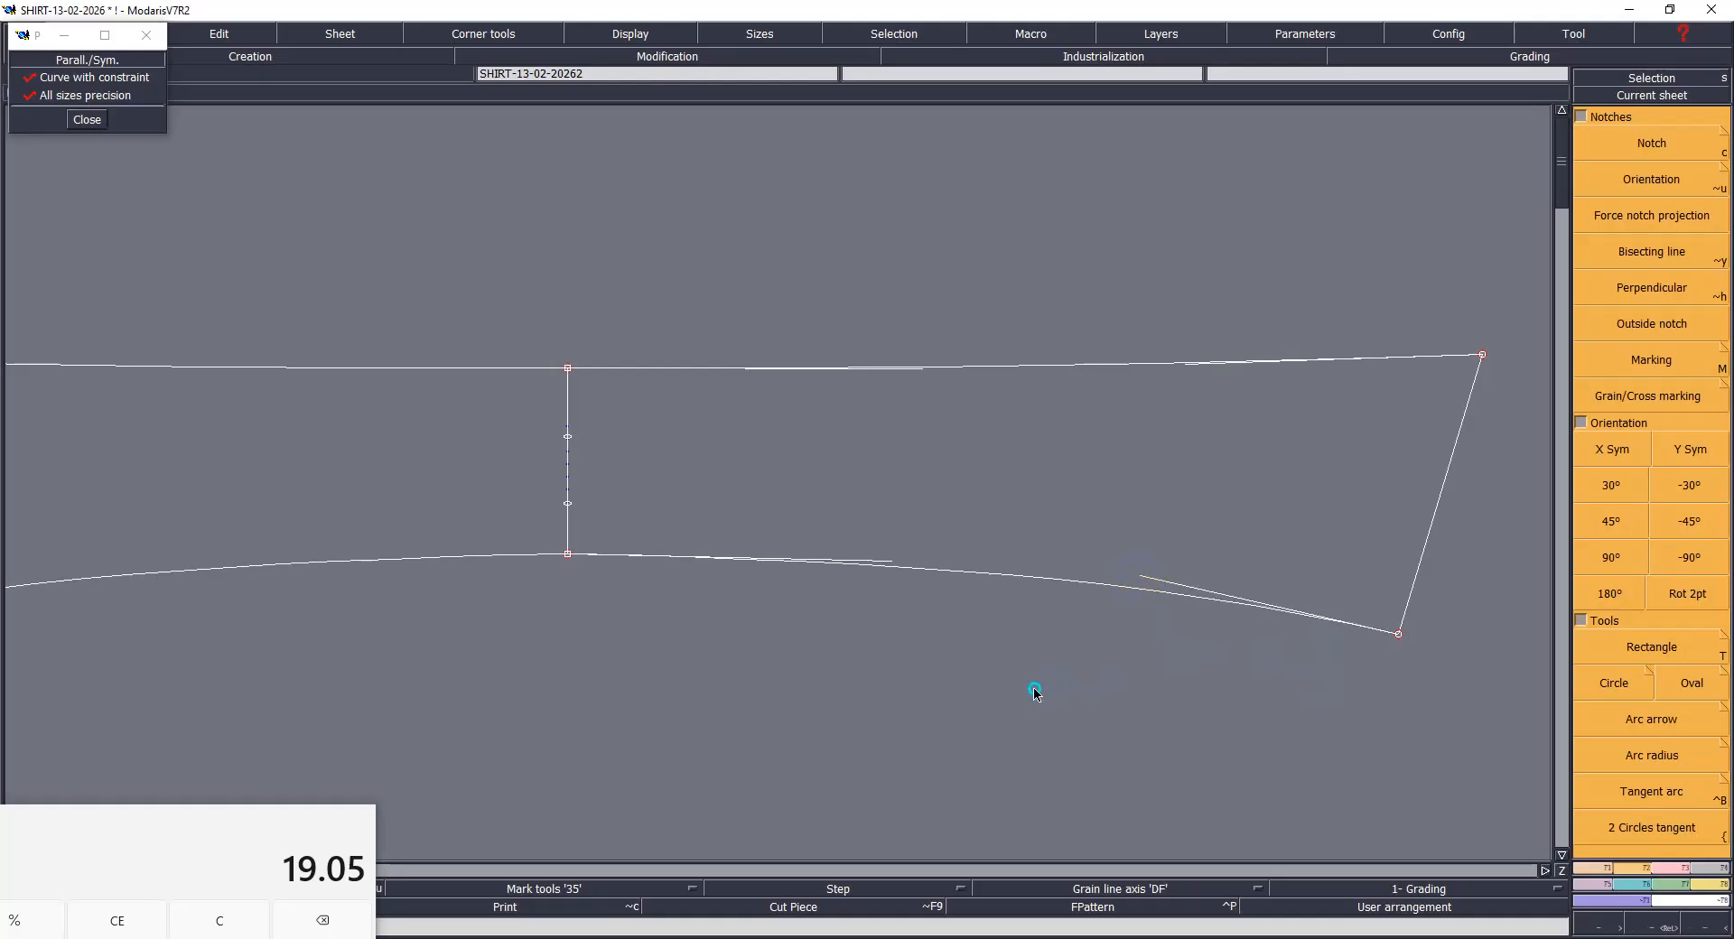
click(894, 566)
click(900, 562)
key(F10)
key(Home)
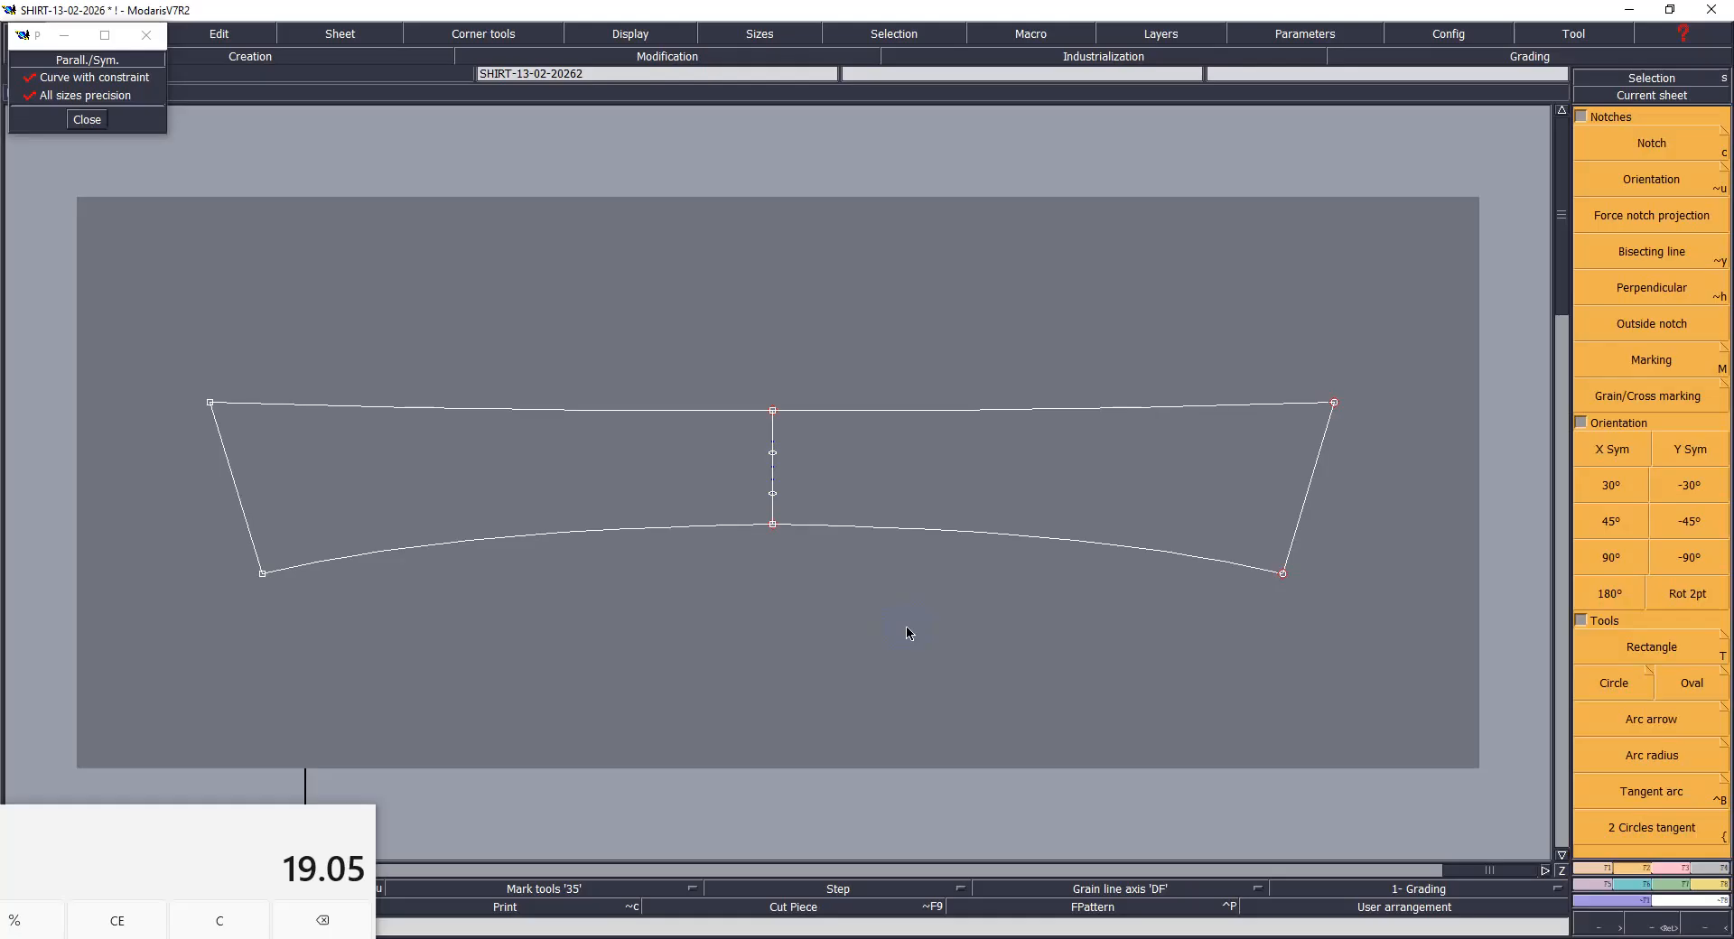
Step: Save the model, continuing past the detected anomalies, and display dimensions on the four edges of the original collar half
key(ctrl+s)
click(787, 582)
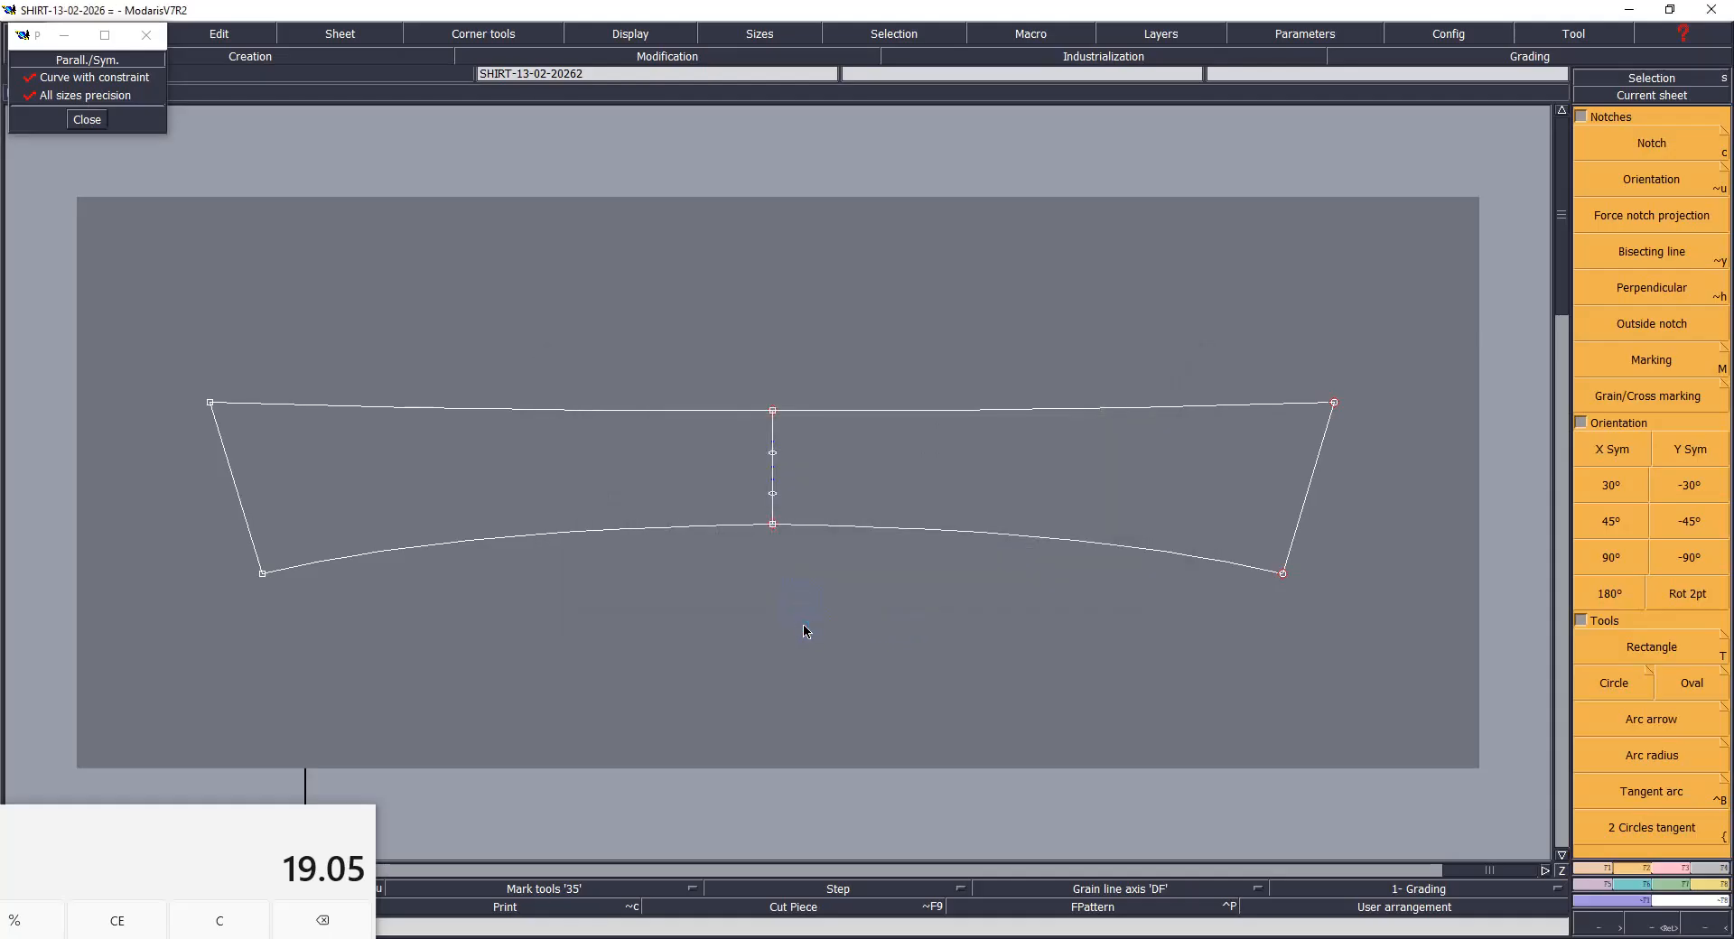
click(1052, 726)
right_click(469, 897)
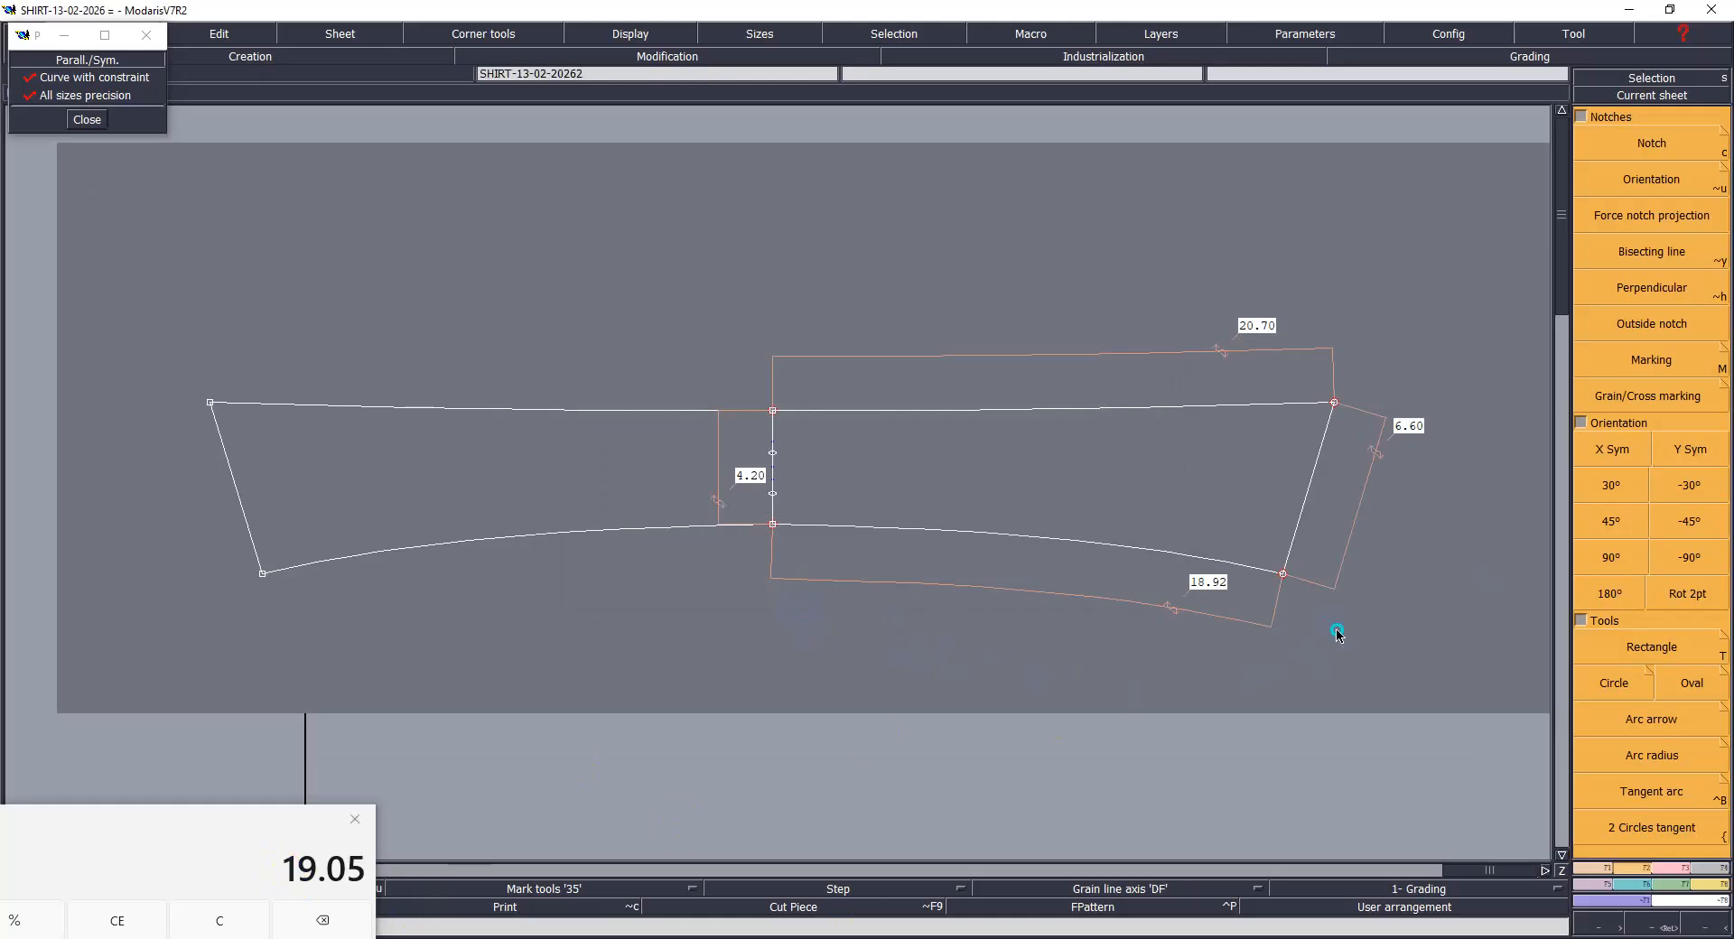
click(1394, 600)
Step: Shift the collar's slanted outer edge horizontally outward by 0.08 cm to bring the lower curve to 19.00 cm
click(1284, 575)
key(Down)
text(.08)
key(Down)
key(Down)
key(Return)
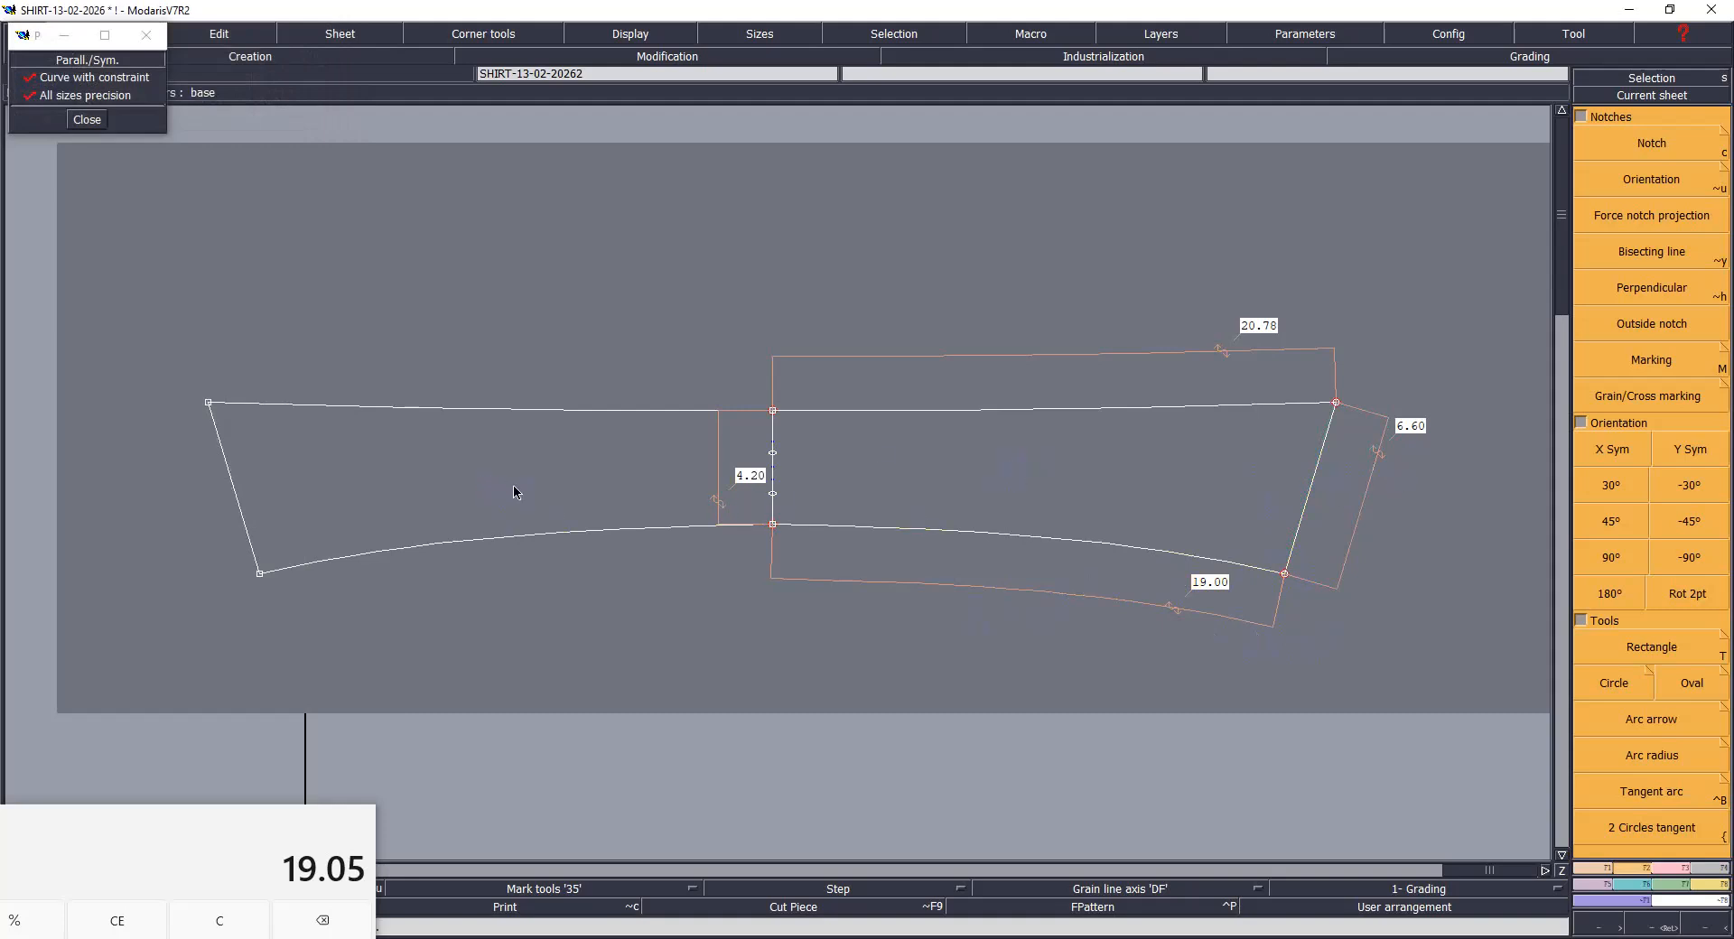
Step: Save the model and delete the mirrored half of the collar, leaving only the original half without dimensions
key(ctrl+s)
click(782, 590)
click(439, 411)
click(233, 488)
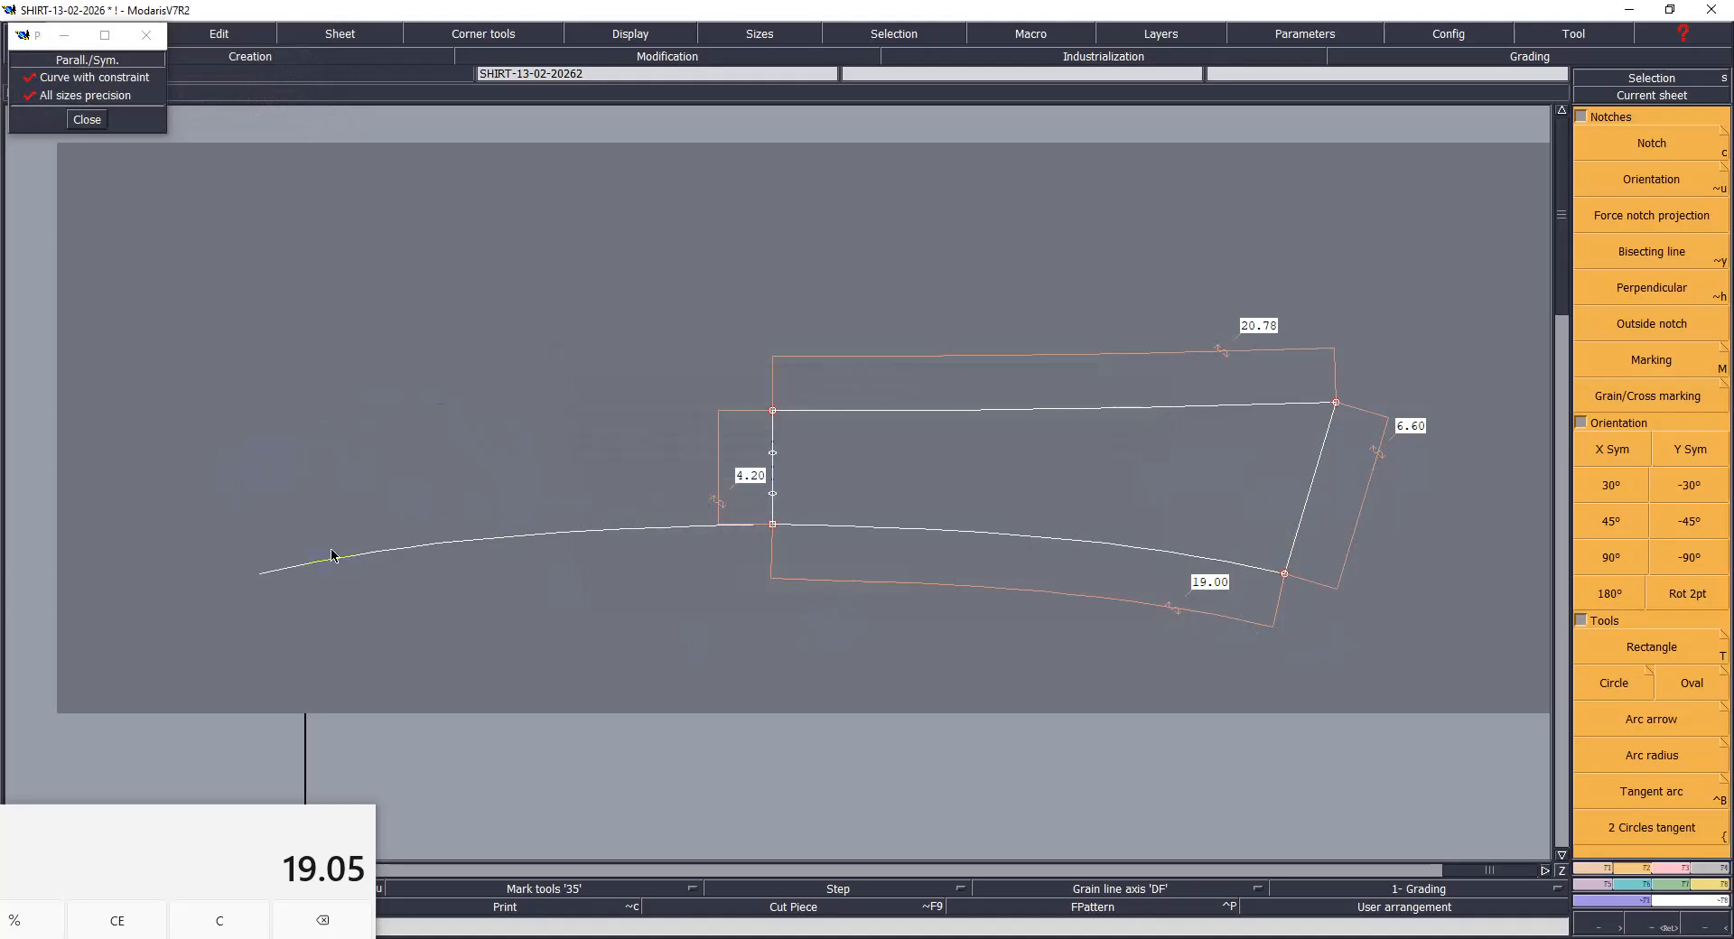
click(366, 566)
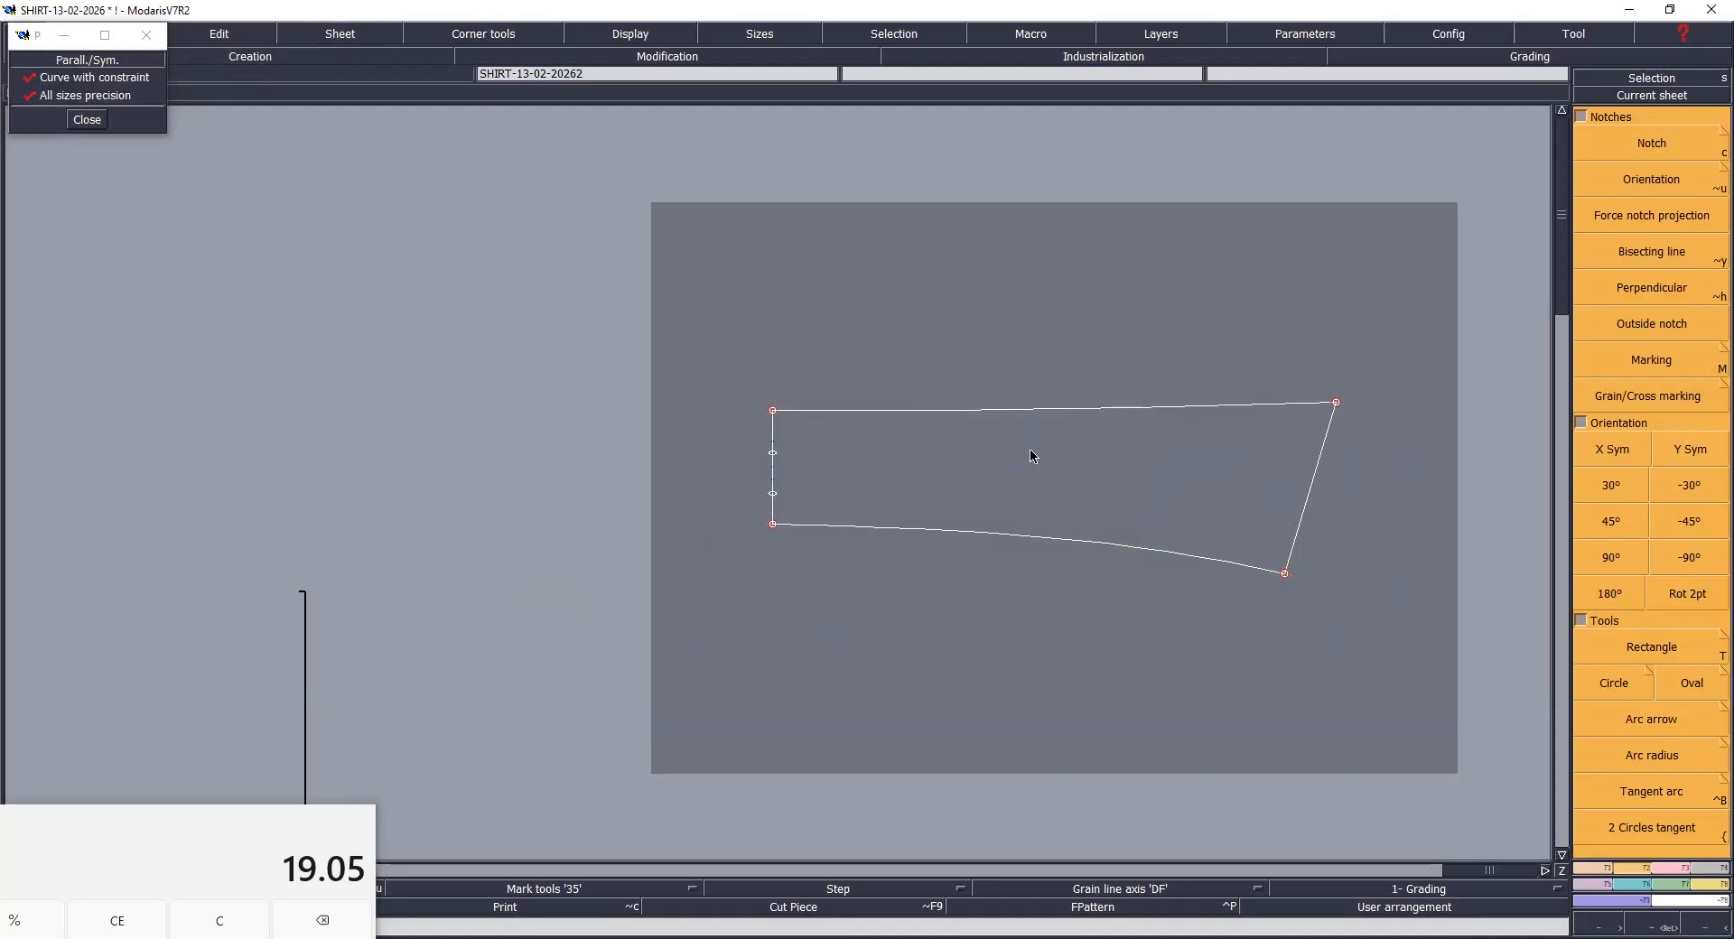
Step: Move the half collar's sheet up and draw a vertical line about 14 cm long downward from the lower CB corner
drag(1005, 475, 997, 374)
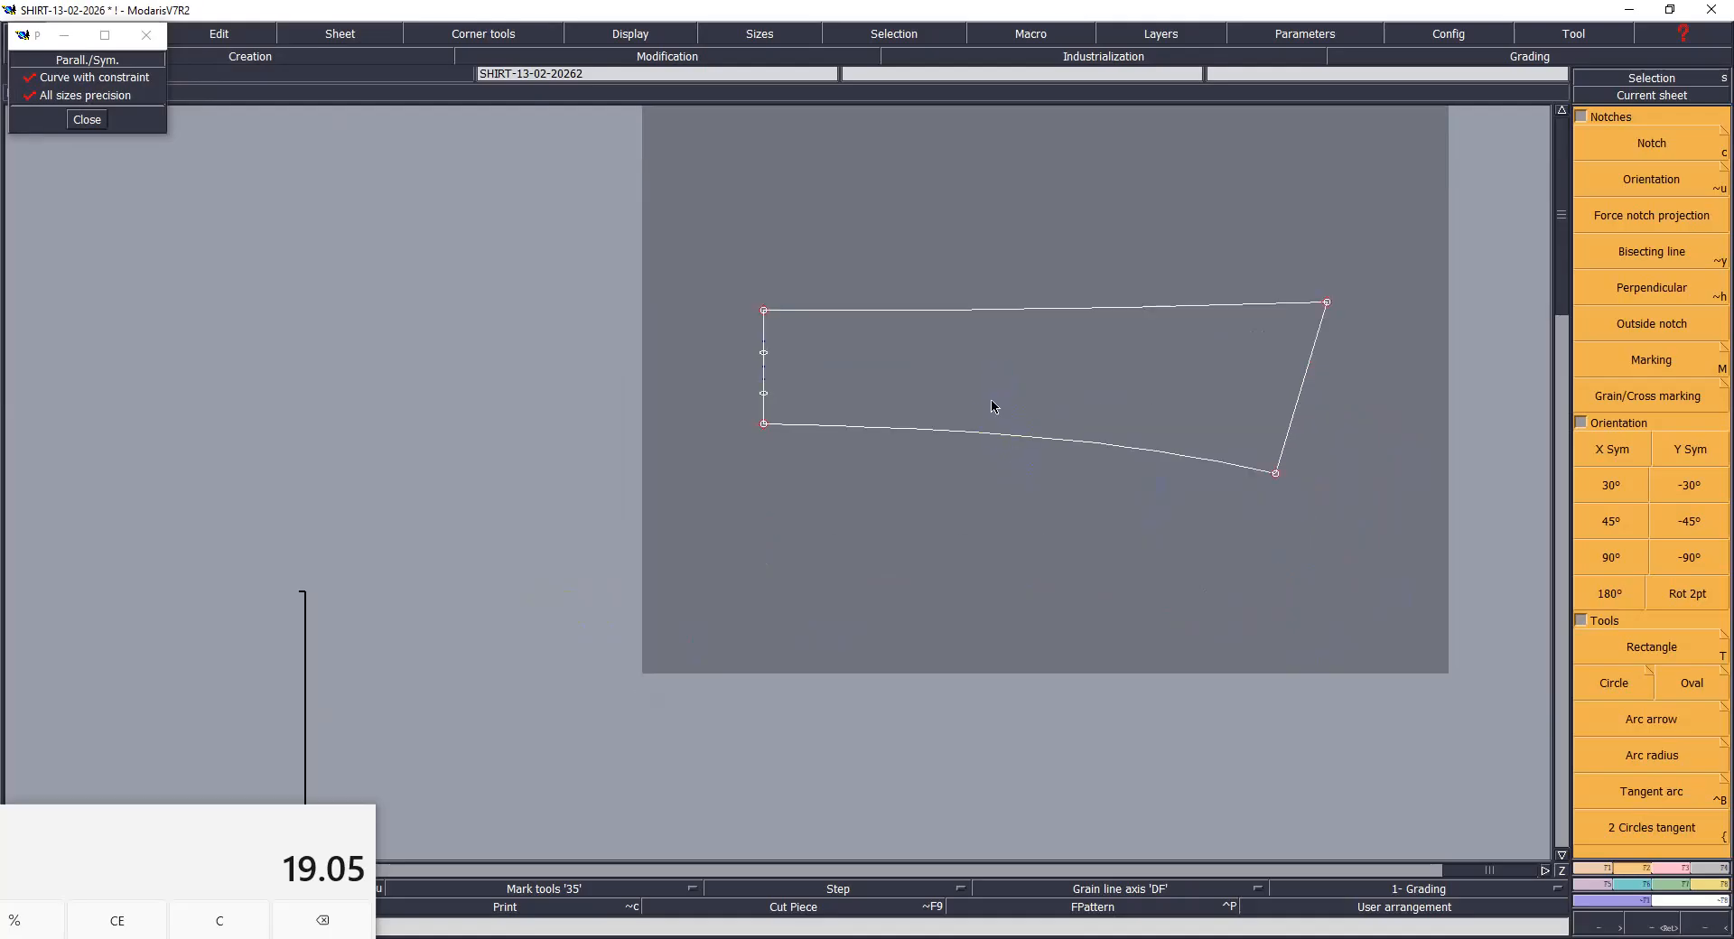
click(764, 423)
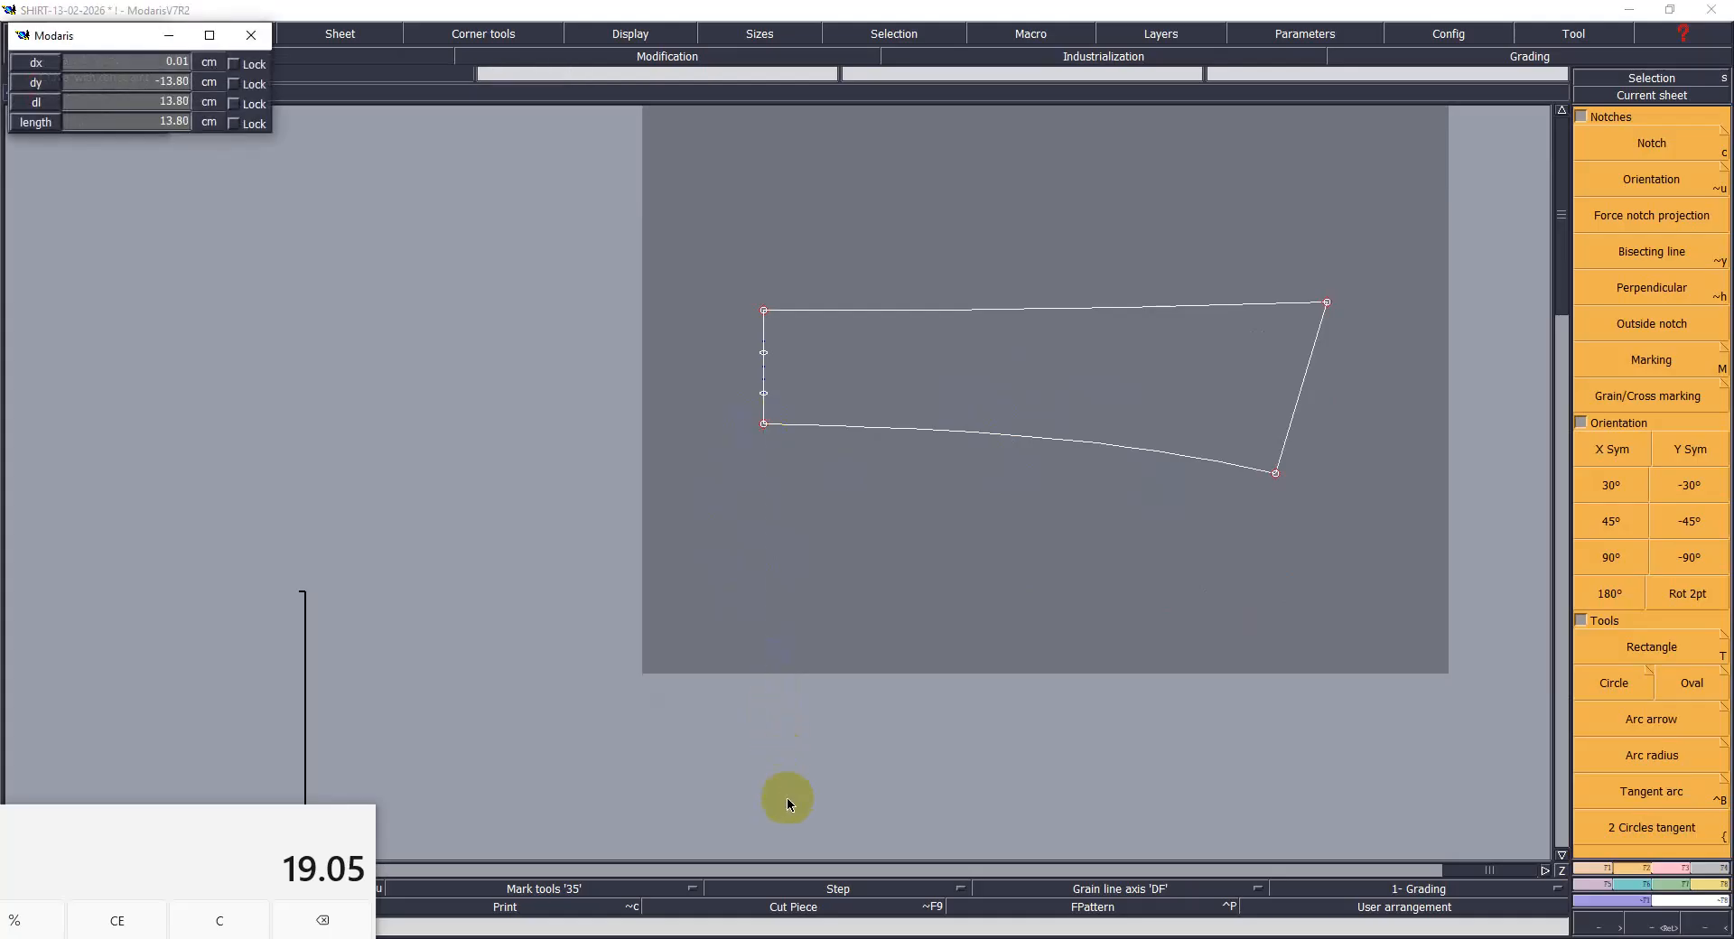
click(788, 797)
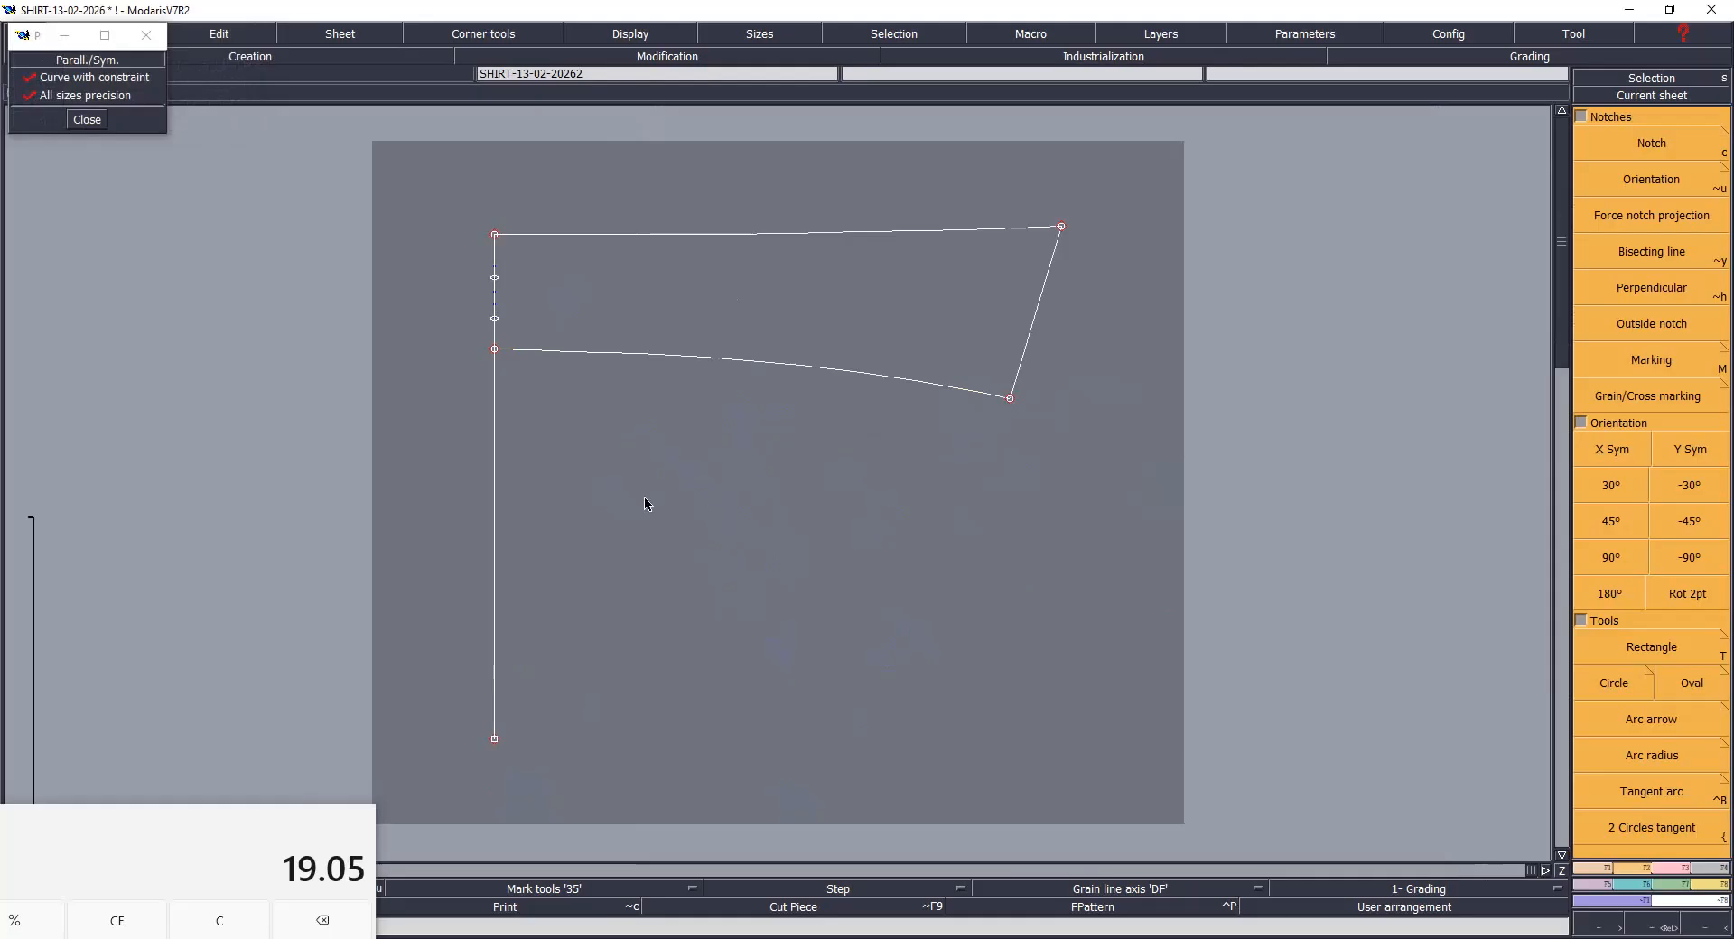
Step: Disable Curve with constraint and place a vertically flipped copy of the collar's lower curve about 7.6 cm down at the CB line
click(106, 80)
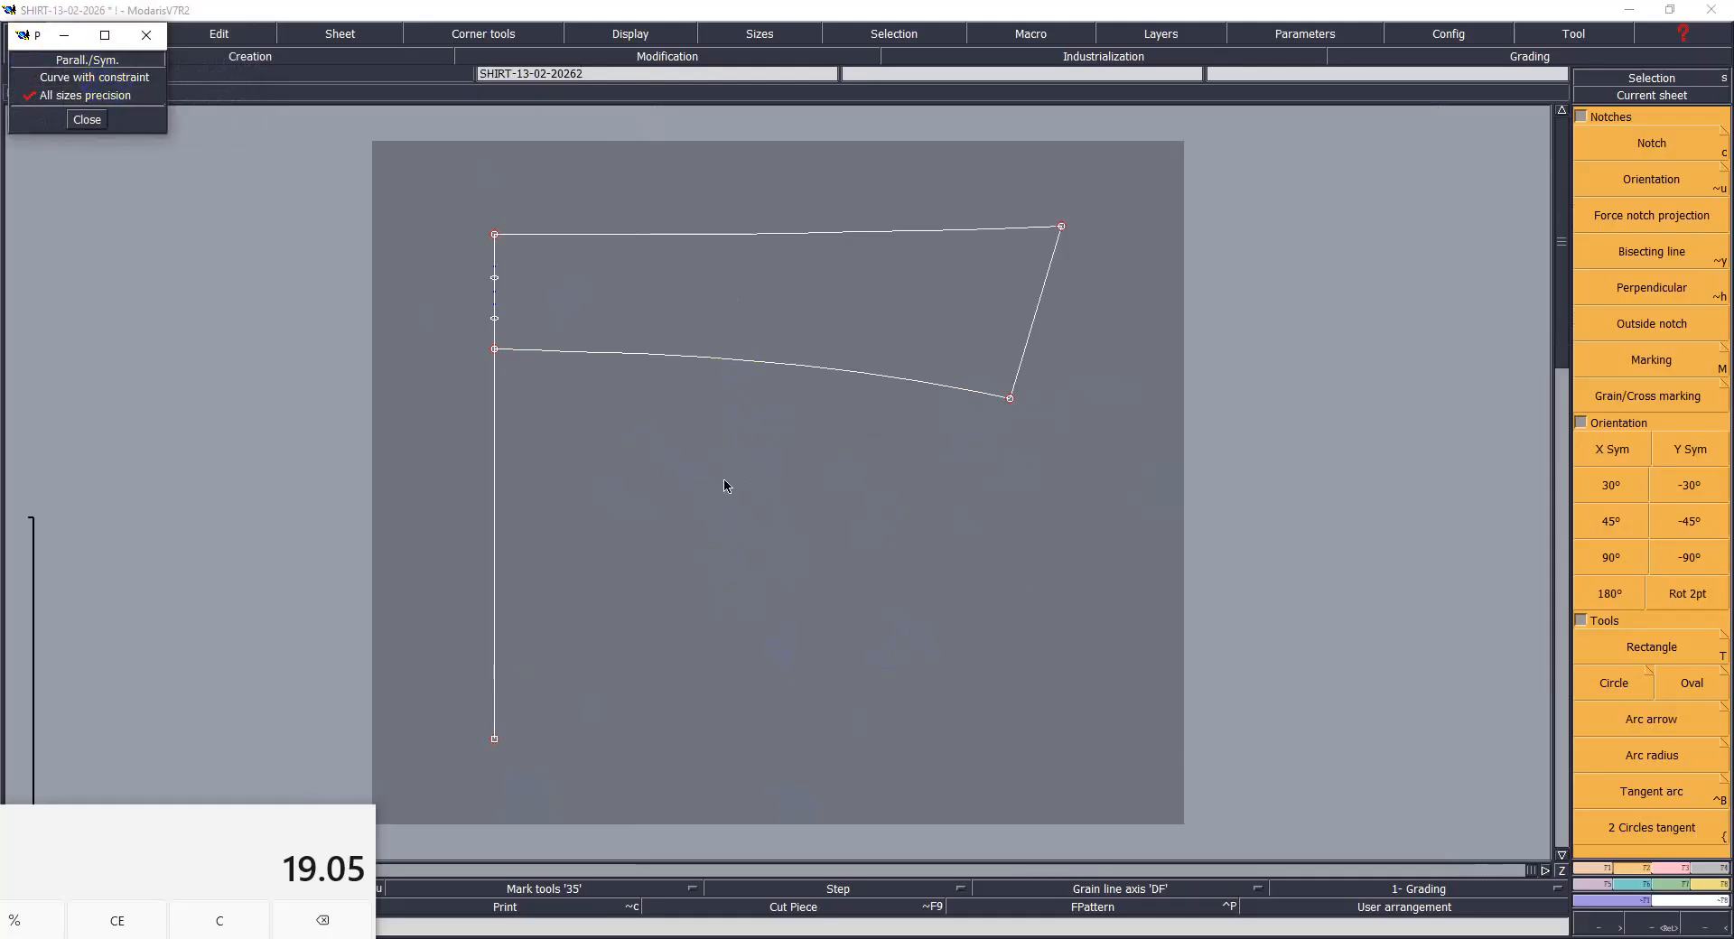
click(716, 362)
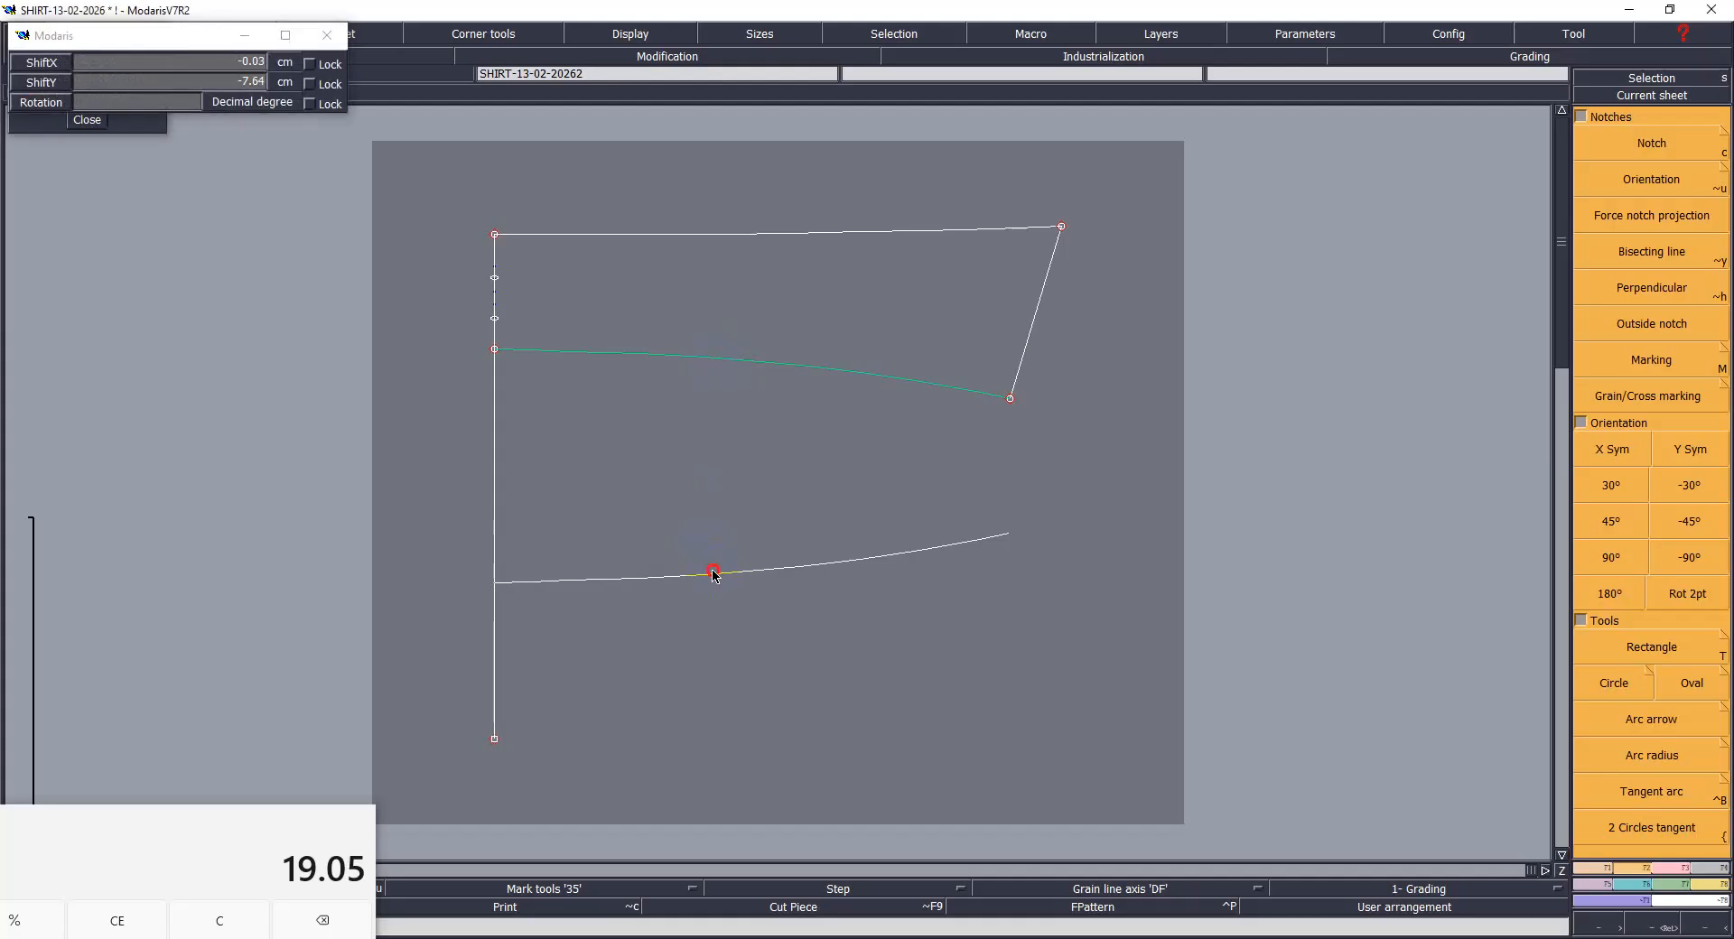
click(714, 575)
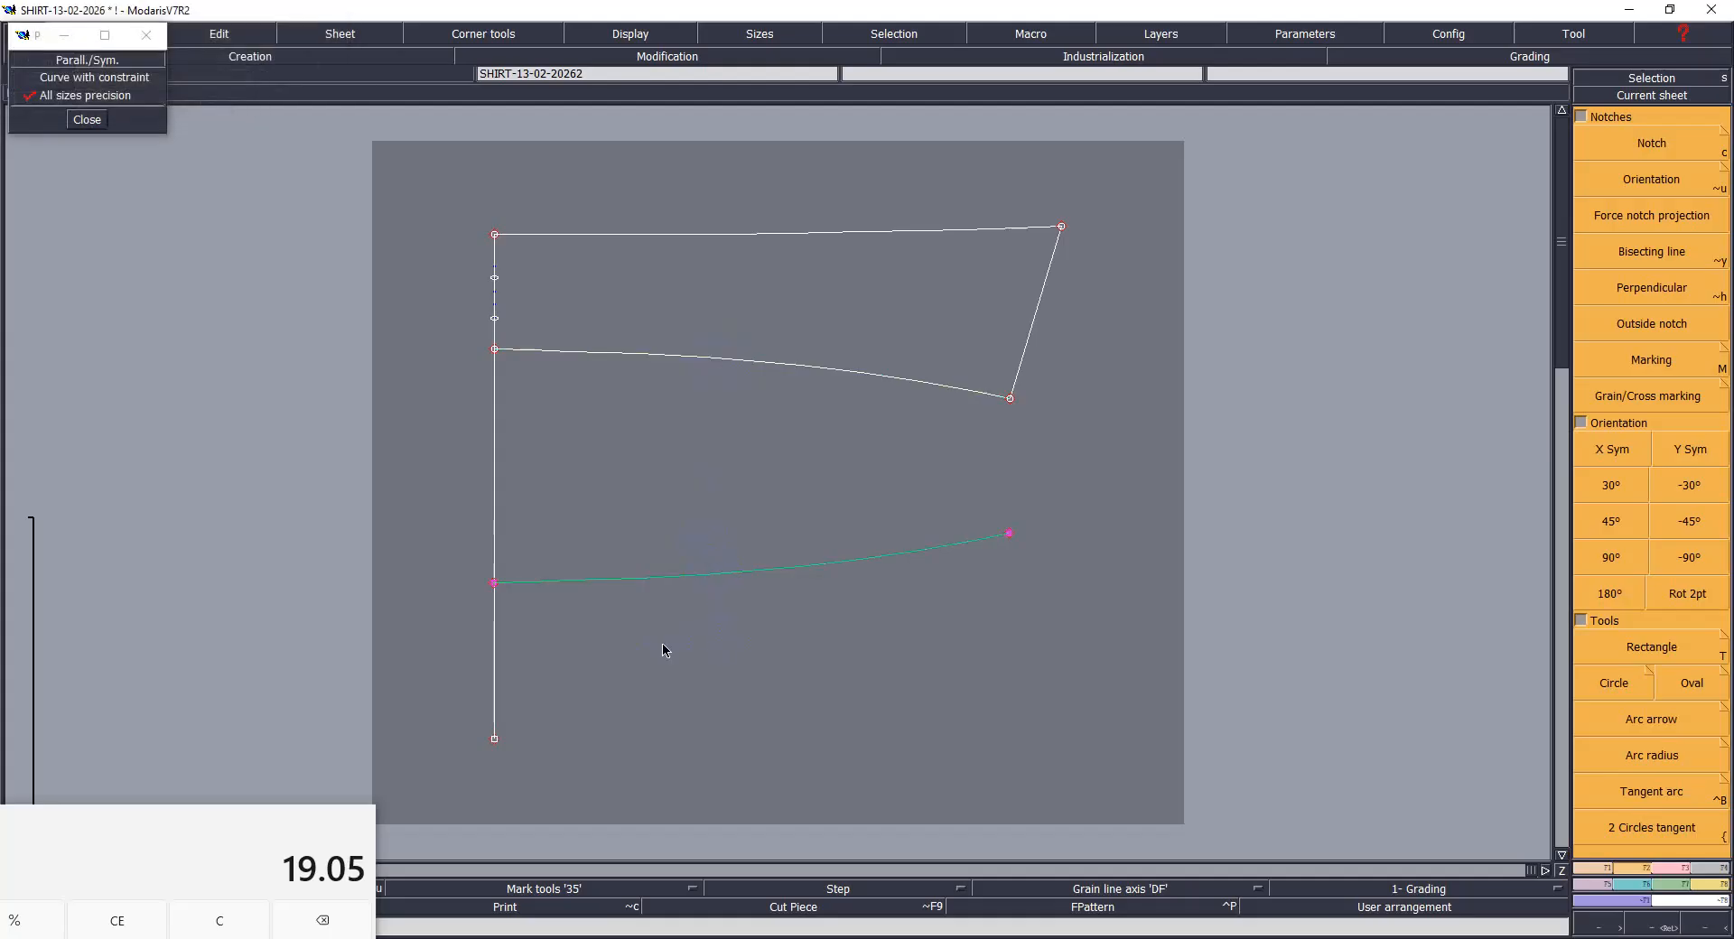
click(664, 674)
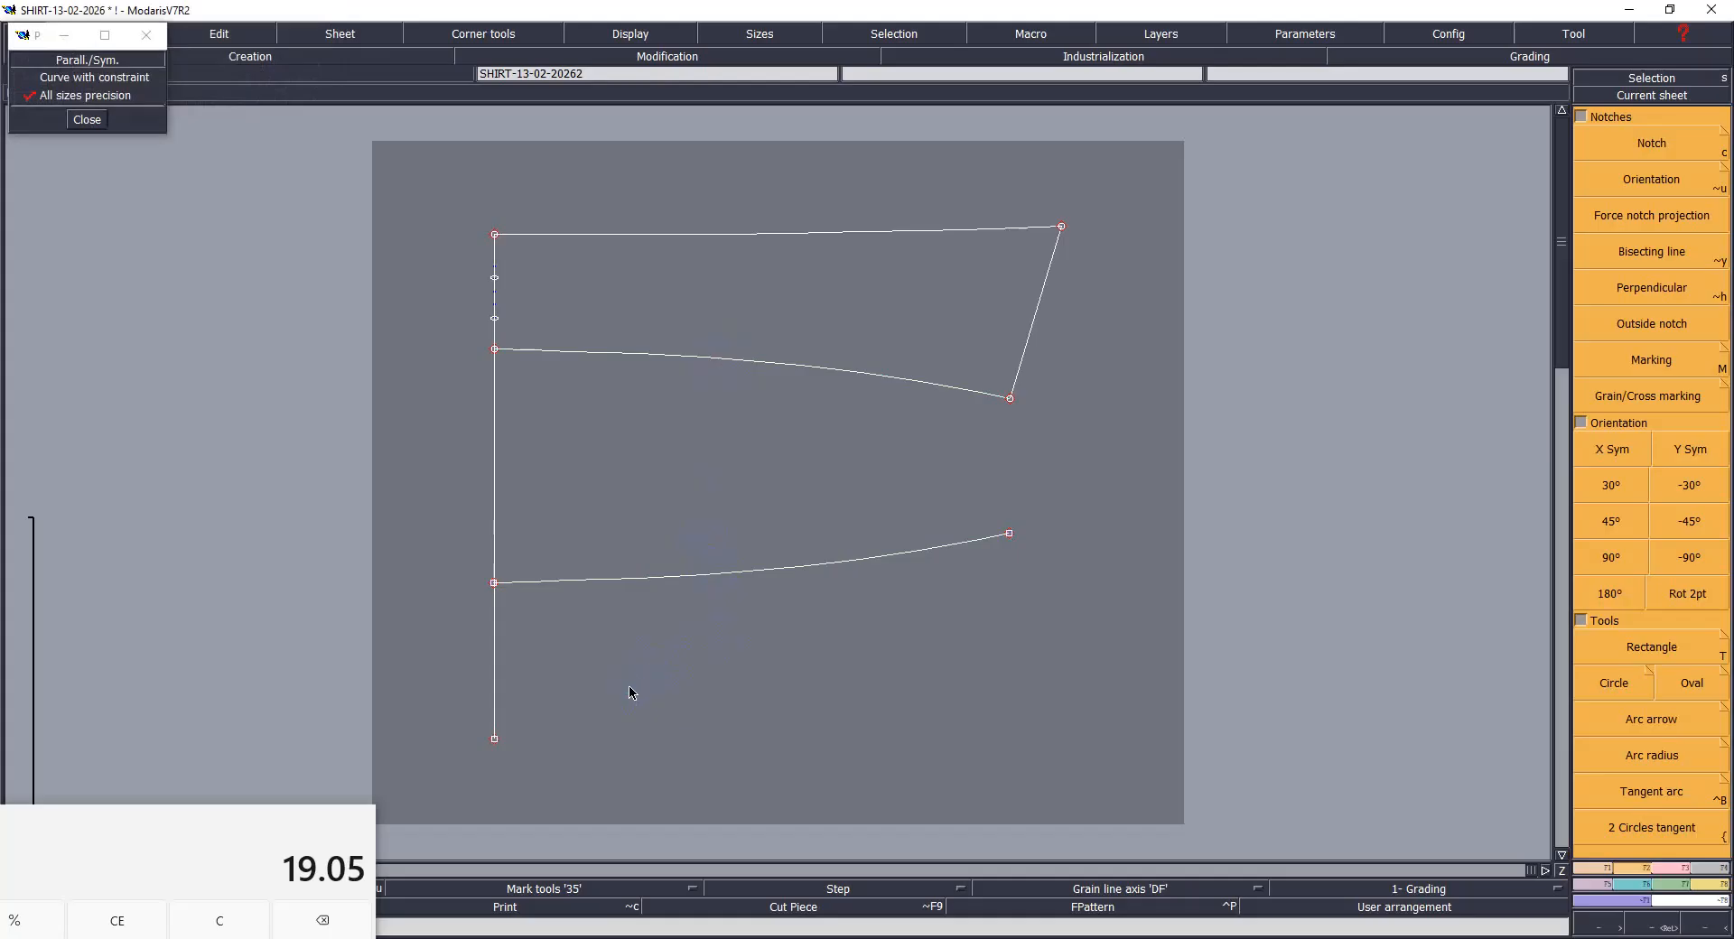
Step: Align the copied curve's CB end vertically with the collar's lower CB corner, and delete the vertical guide line after saving
key(r)
click(494, 349)
click(494, 584)
key(ctrl+s)
click(778, 592)
click(494, 694)
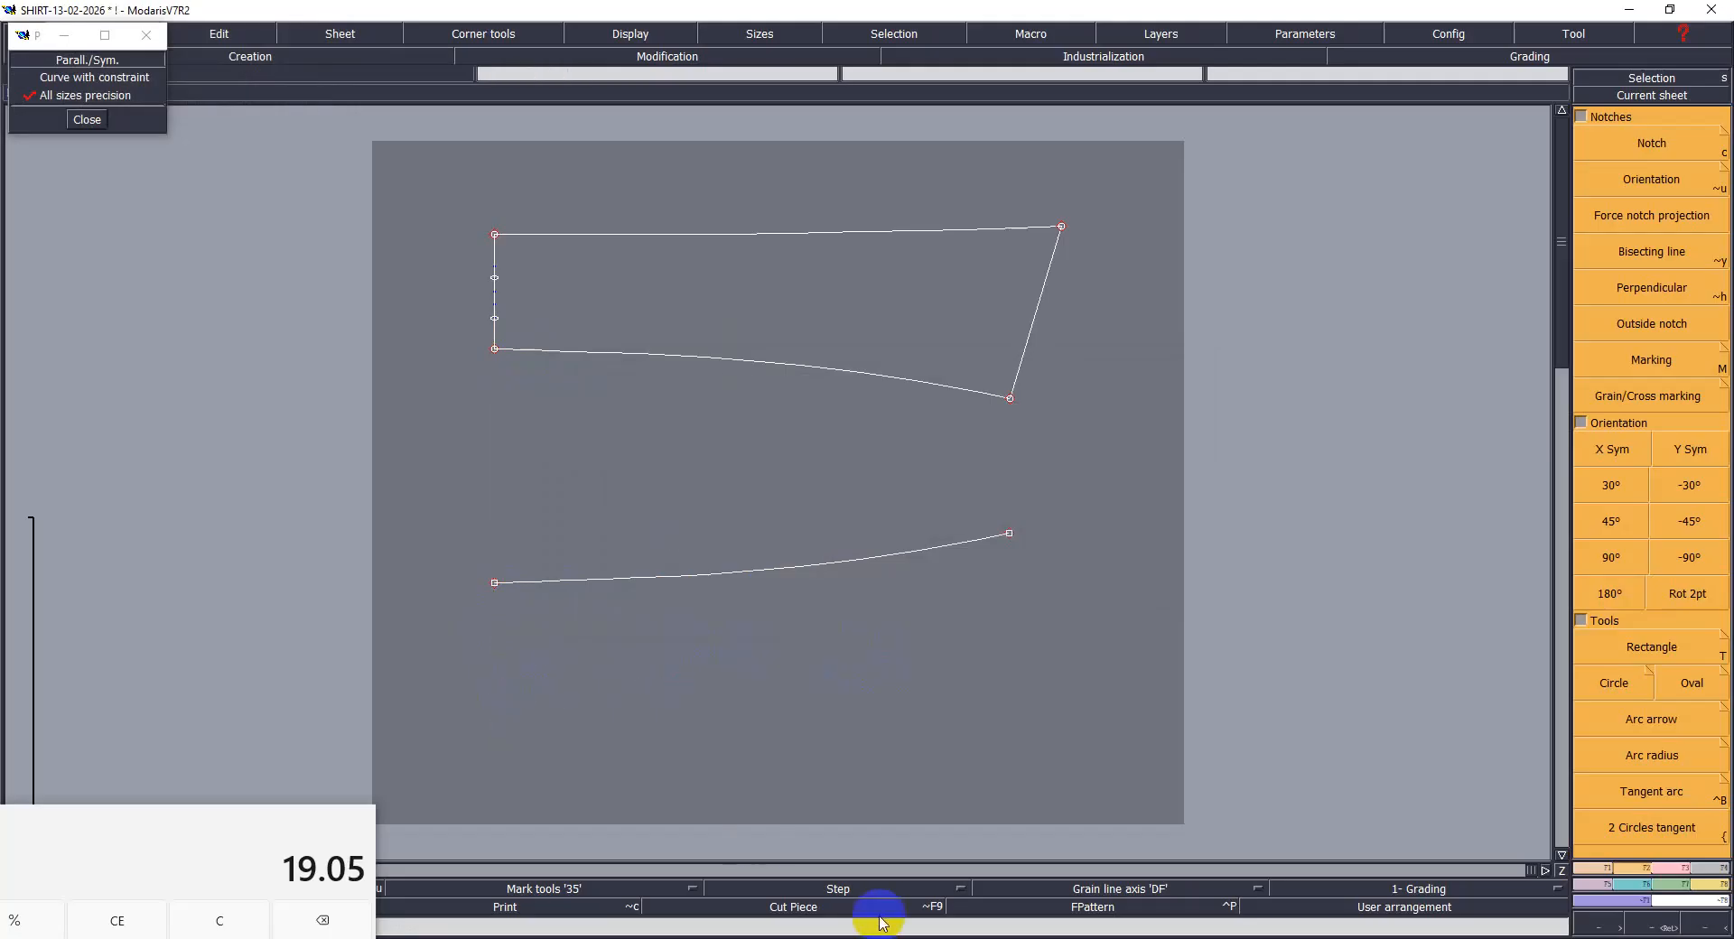
Step: Check the size S collar stand height in the Picture-2.PNG chart and draw a 2.4 cm vertical CB line up from the copied curve
click(1147, 938)
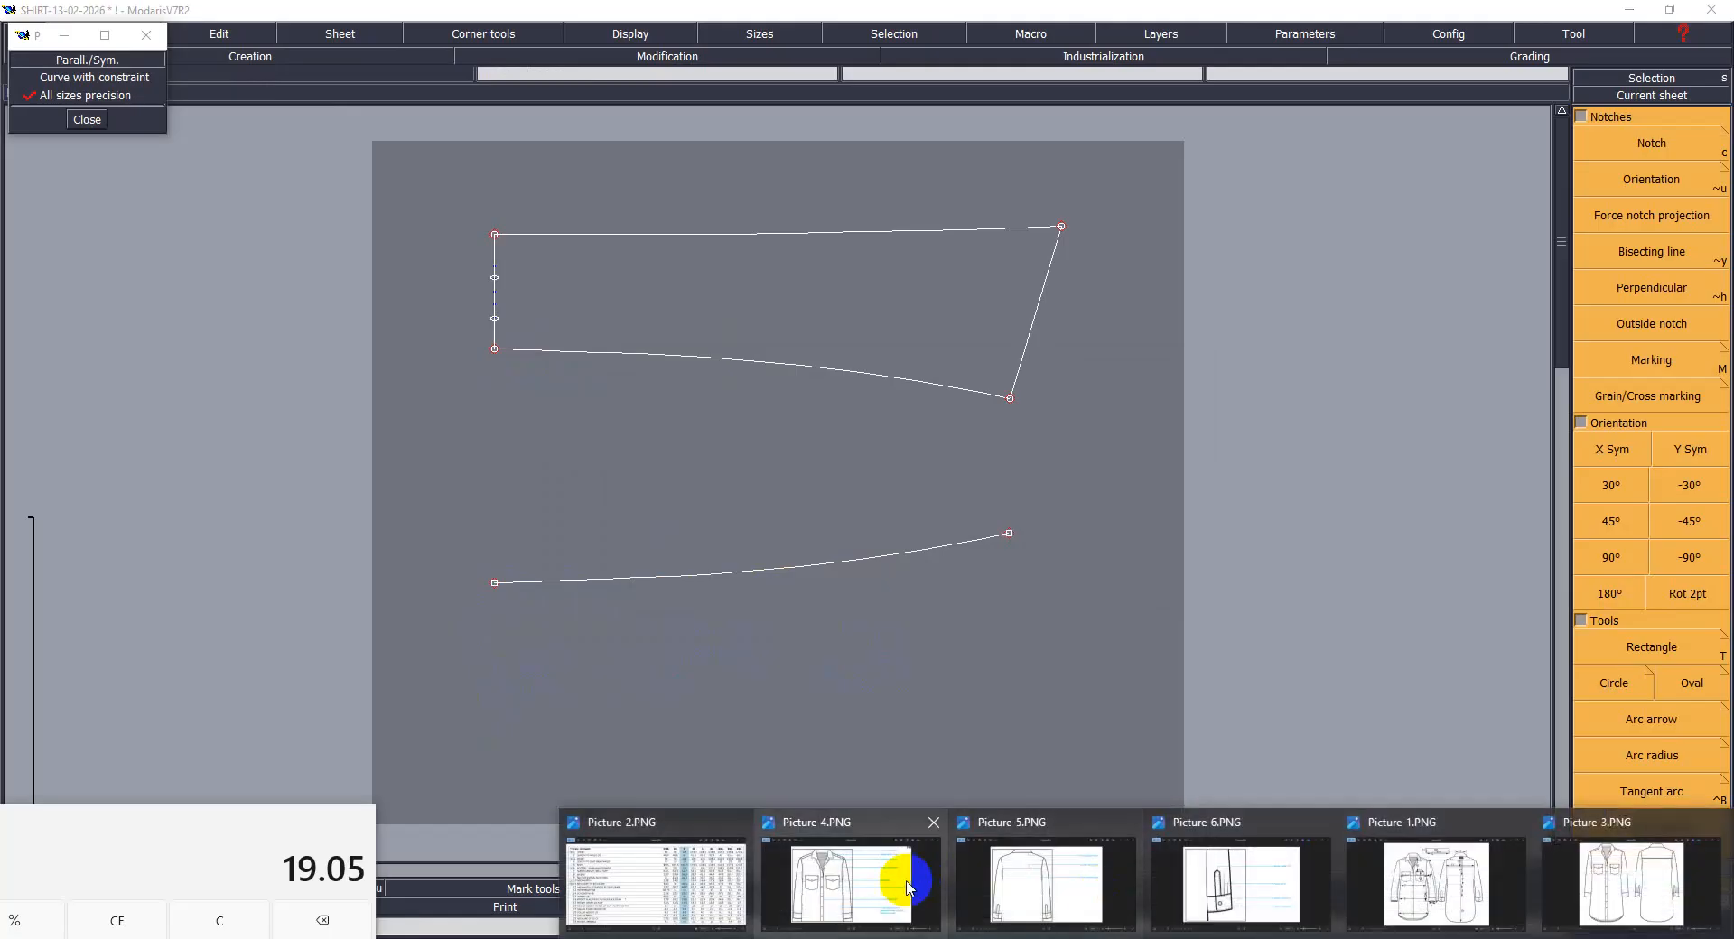
click(662, 892)
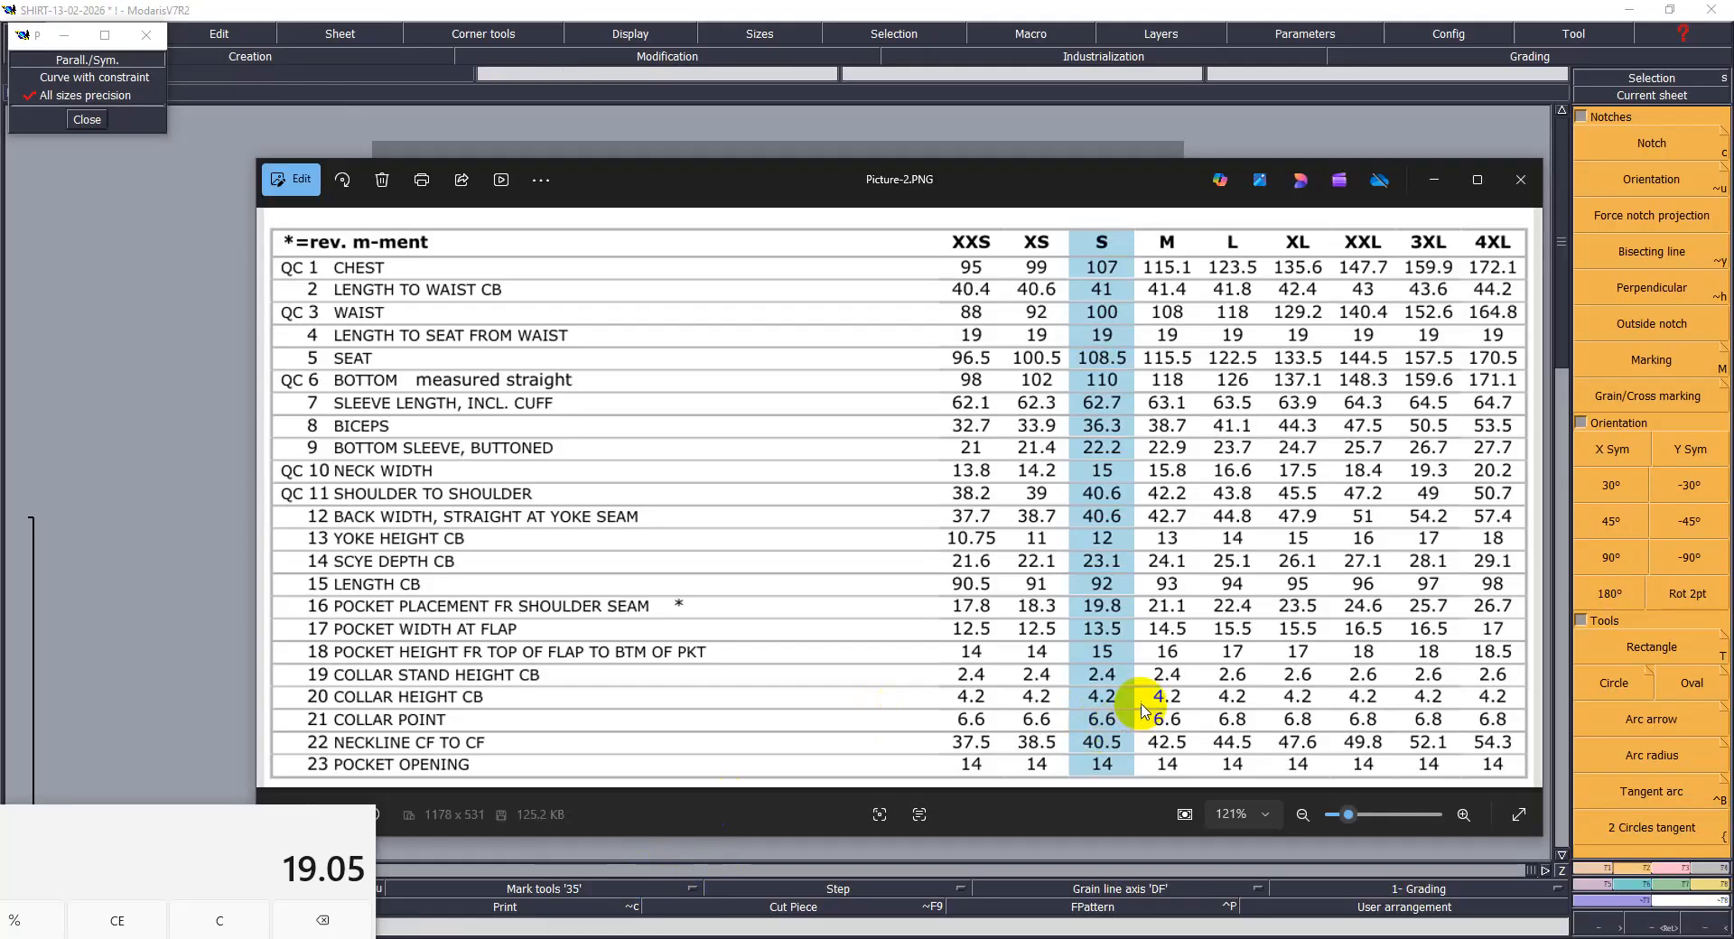
click(85, 623)
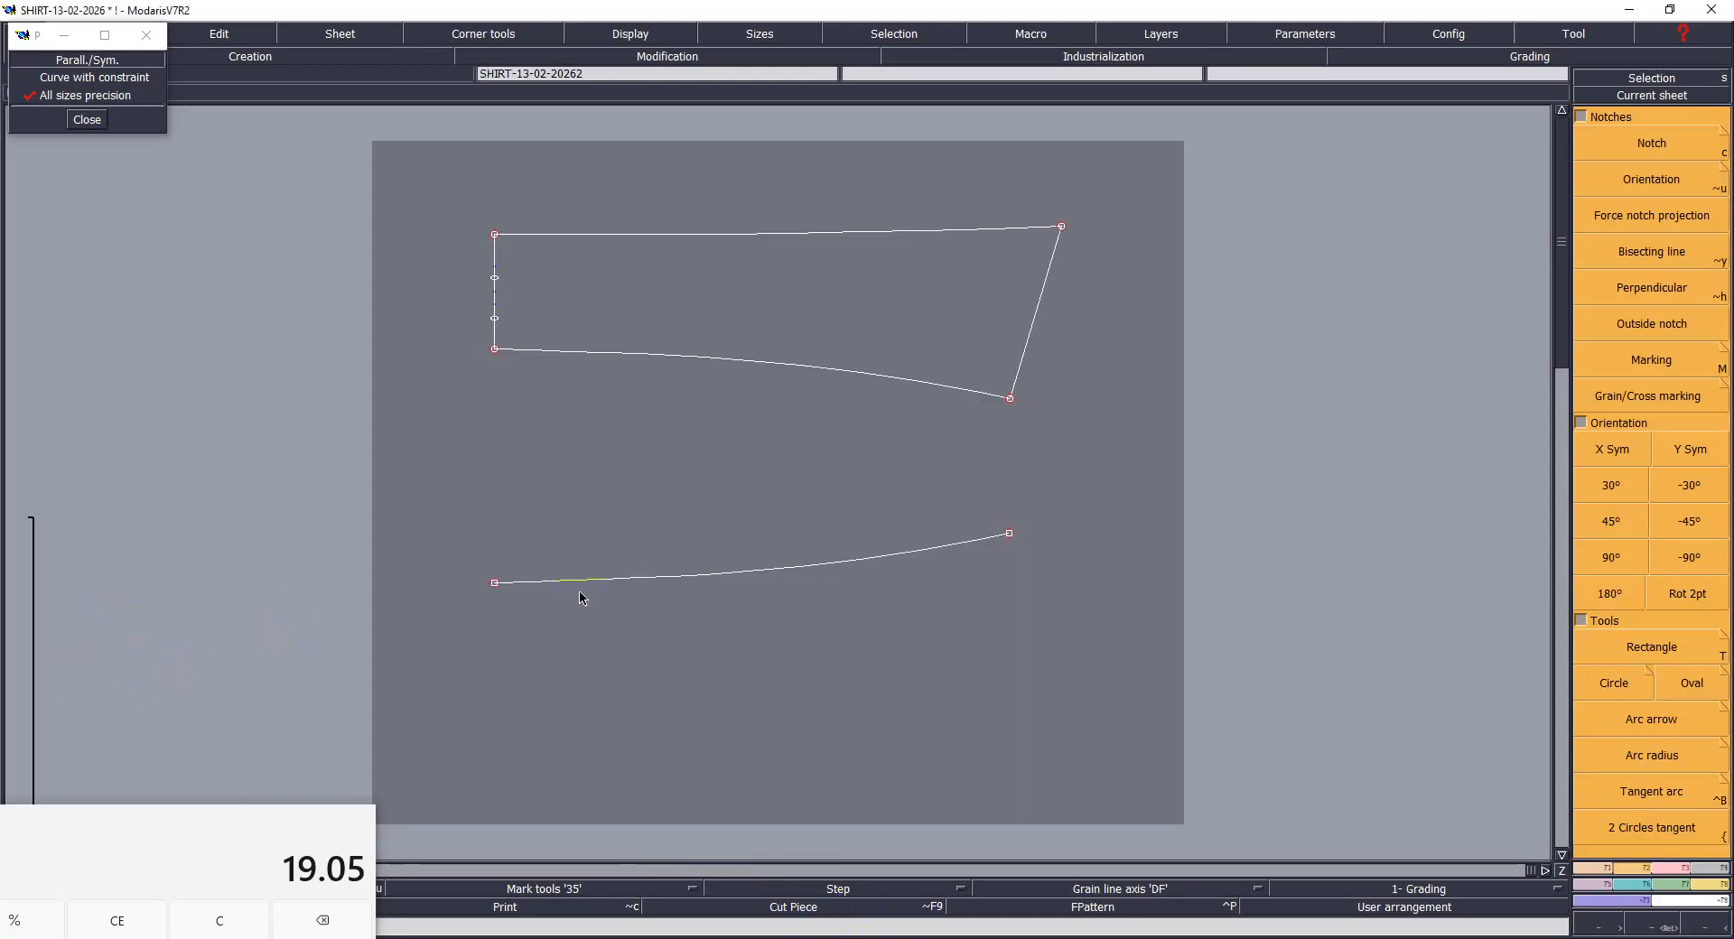
click(373, 571)
click(494, 583)
text(0)
key(Return)
click(779, 517)
Step: Turn on Print to keep the original curve as reference and raise the stand curve's outer end 1 cm with dx 0
drag(425, 276, 1084, 691)
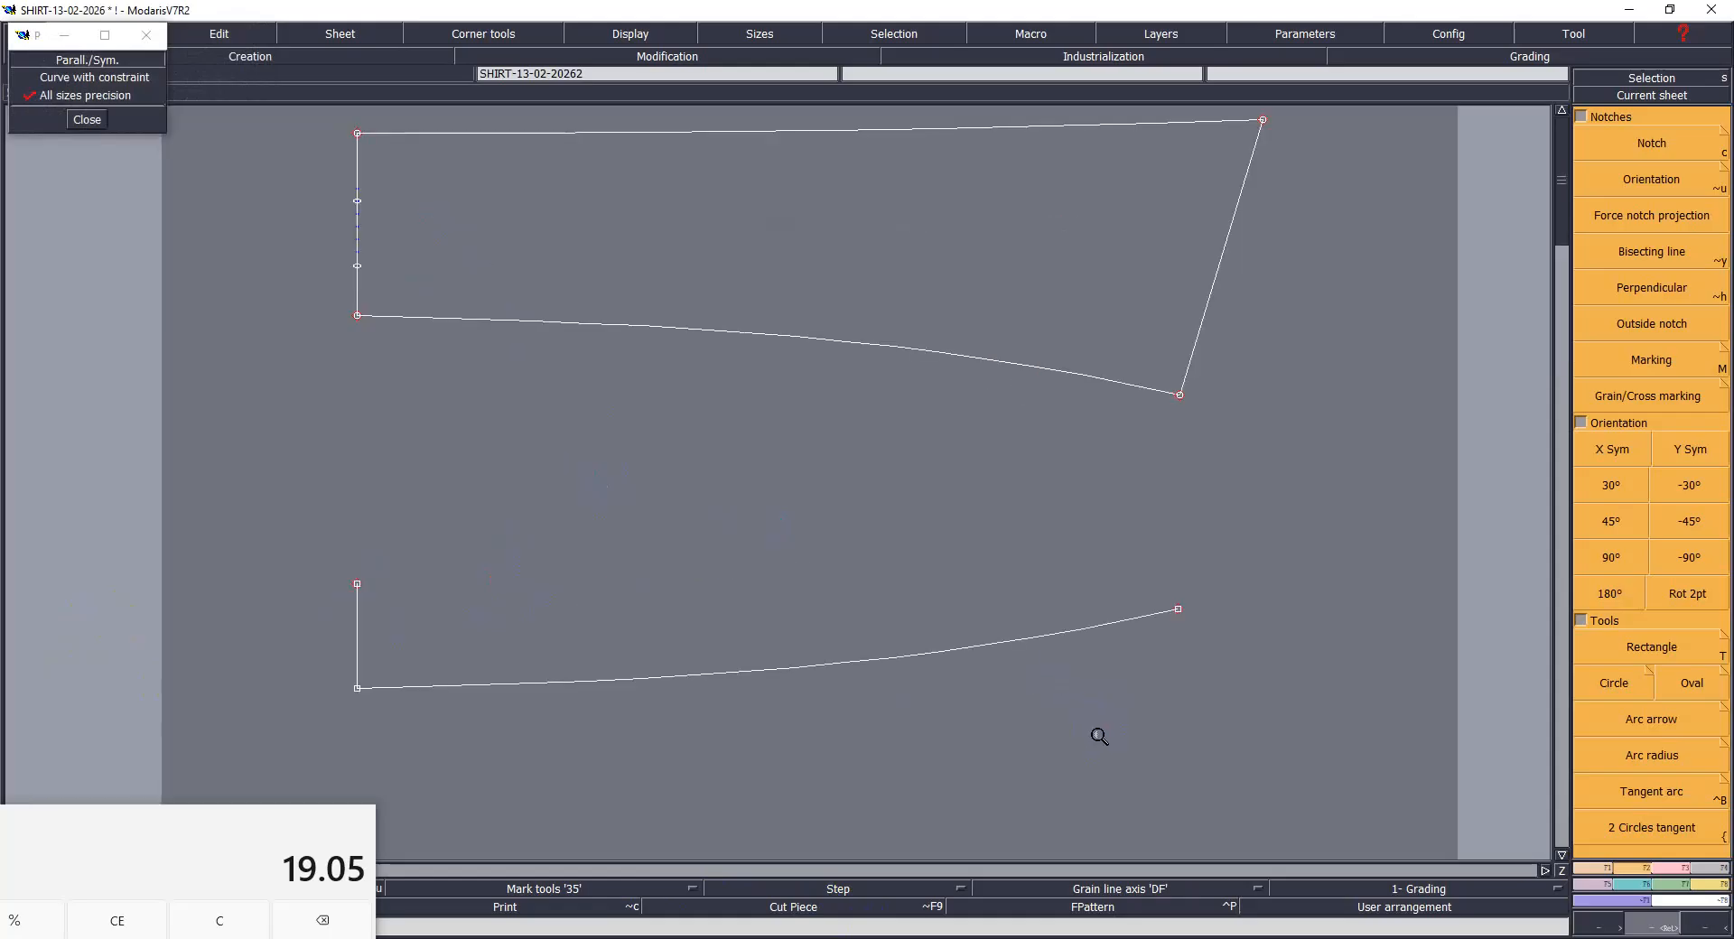
key(alt+c)
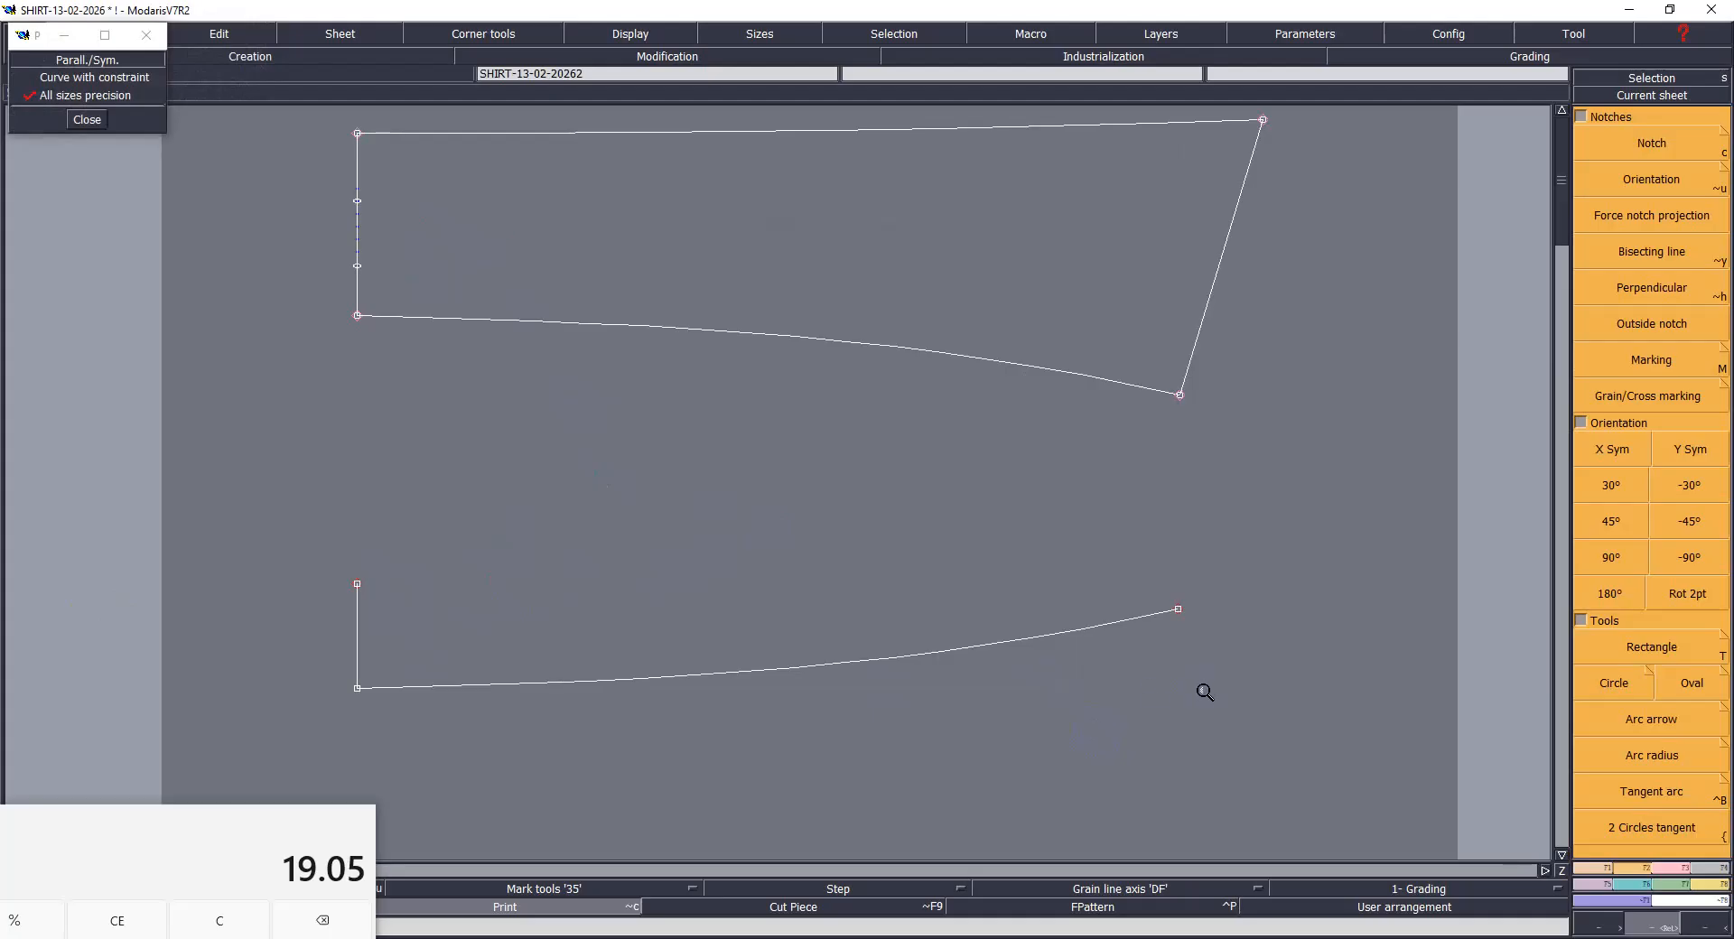
drag(1178, 609, 1185, 592)
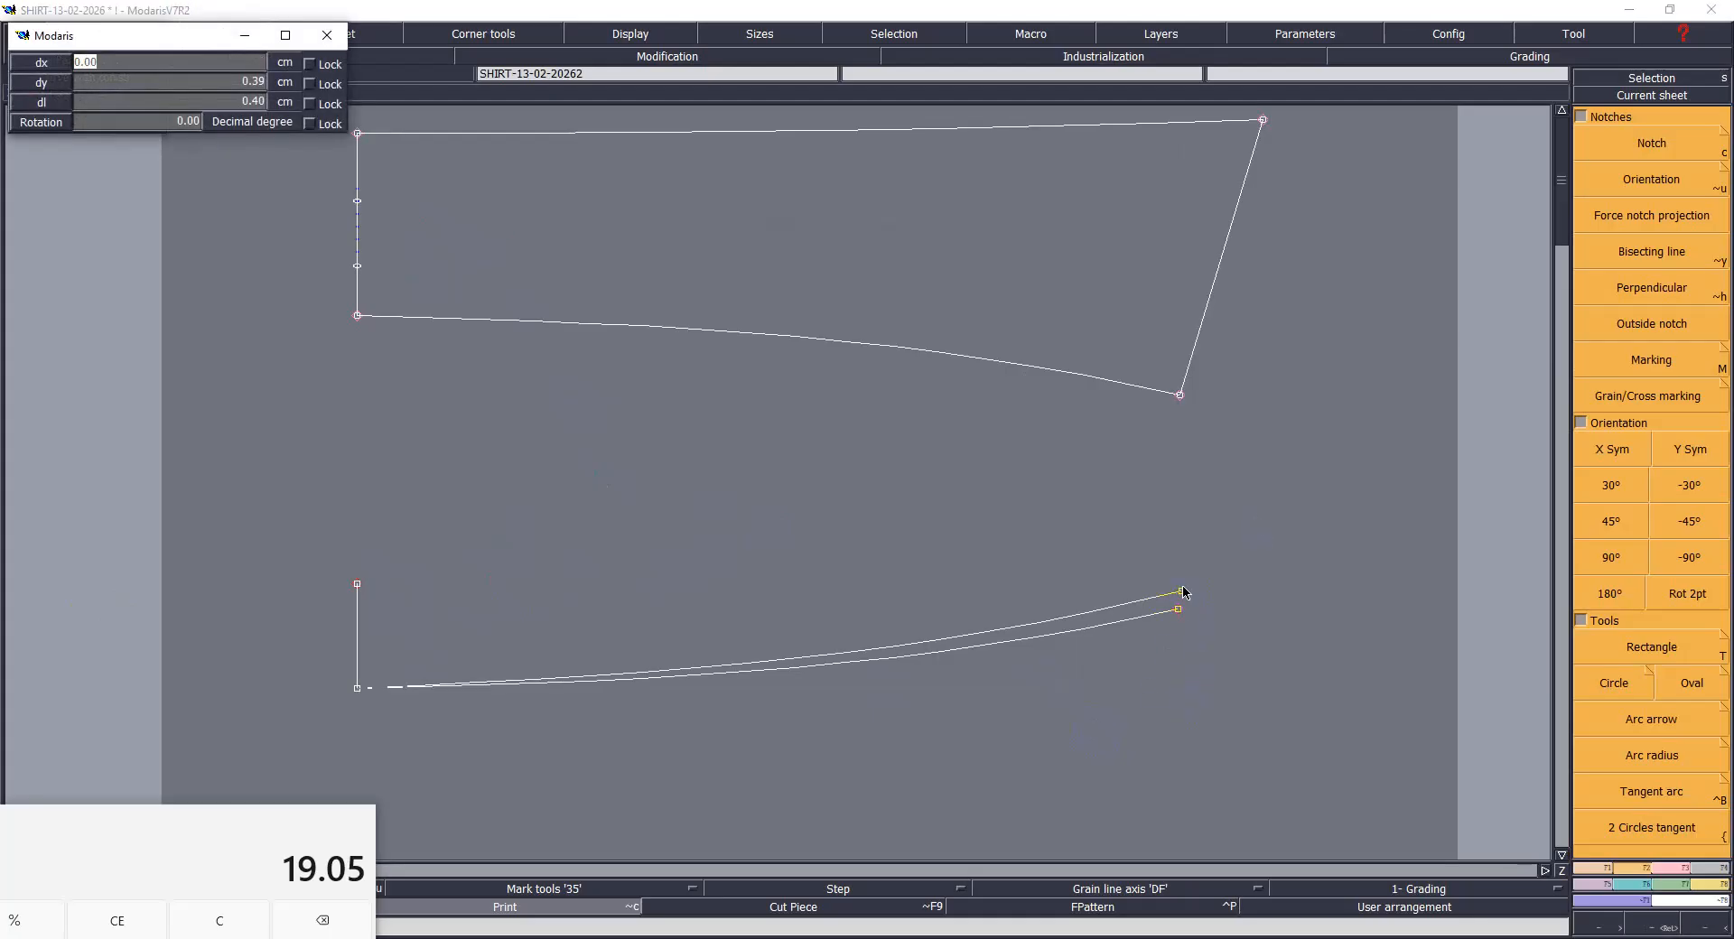
key(Tab)
text(1)
key(Return)
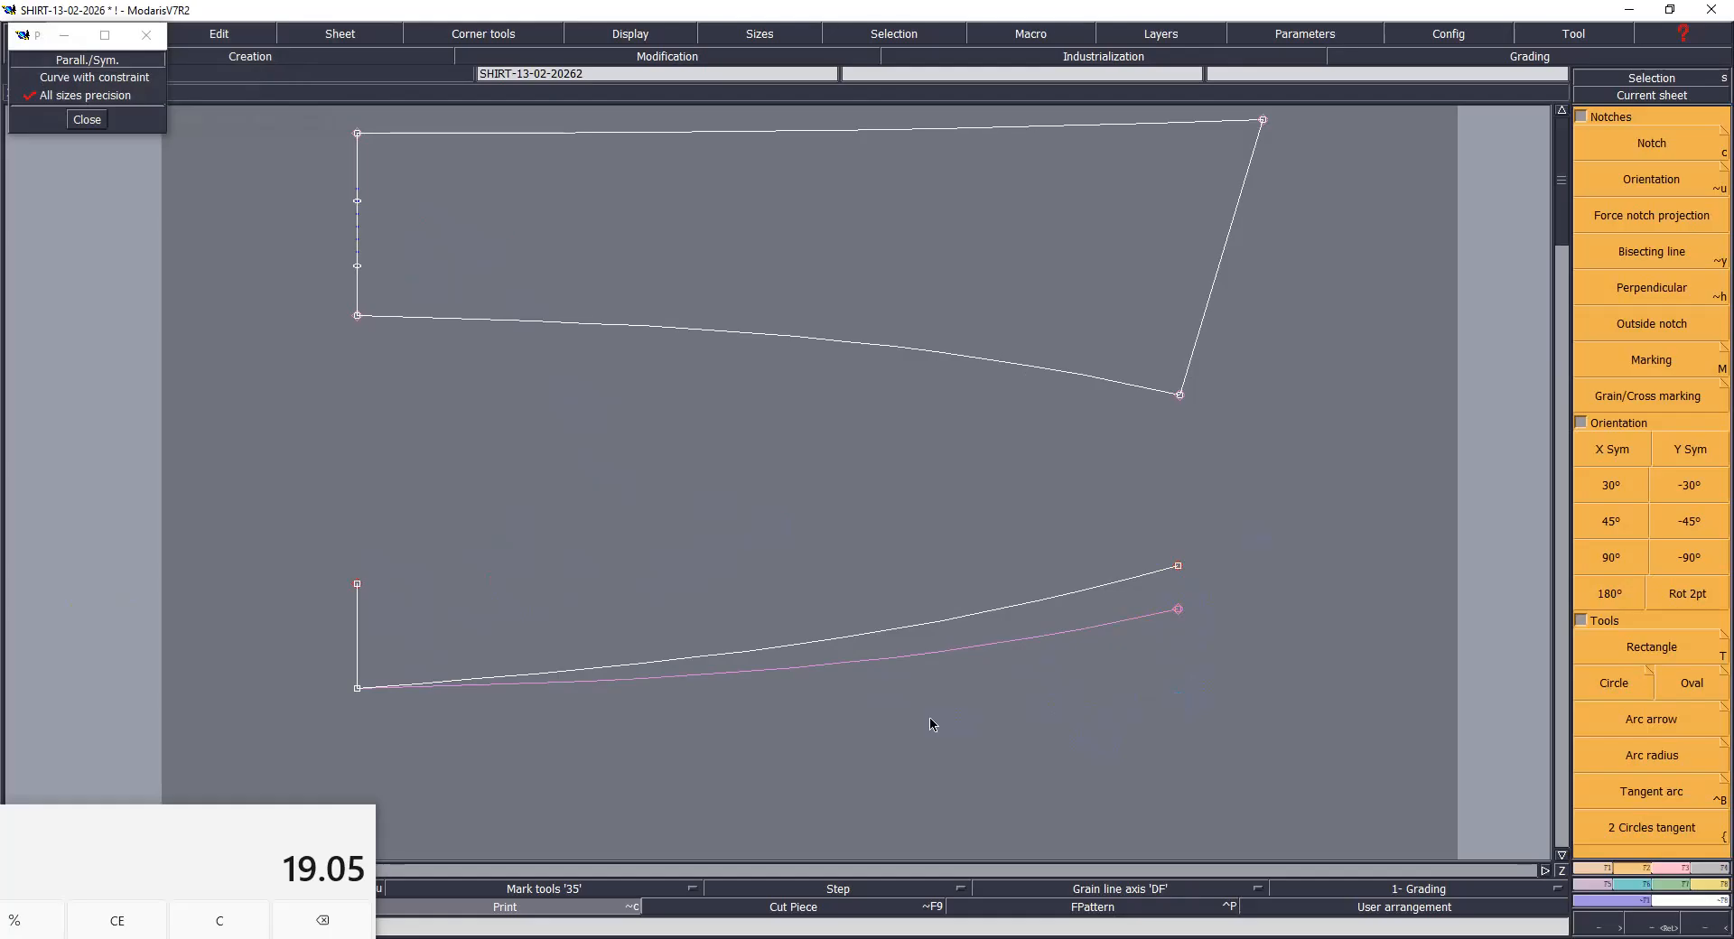
Step: Reshape the collar stand's lower curve with its tangent handles so it stays flat near CB and rises toward the outer end
click(924, 637)
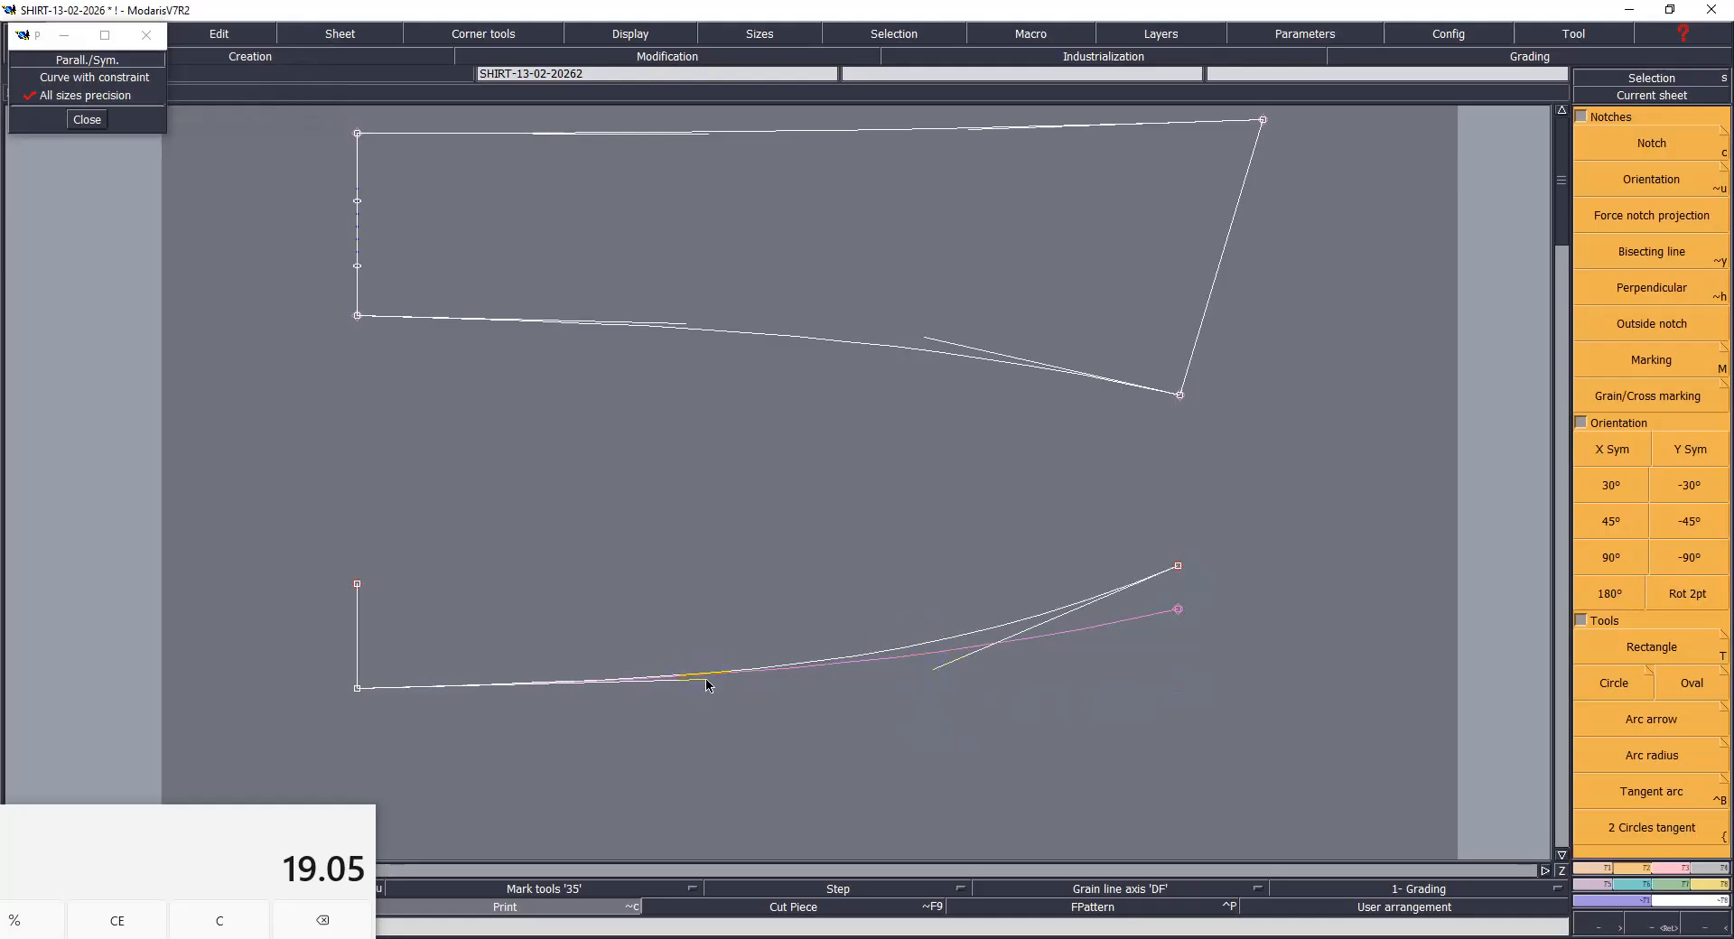
click(708, 681)
click(935, 669)
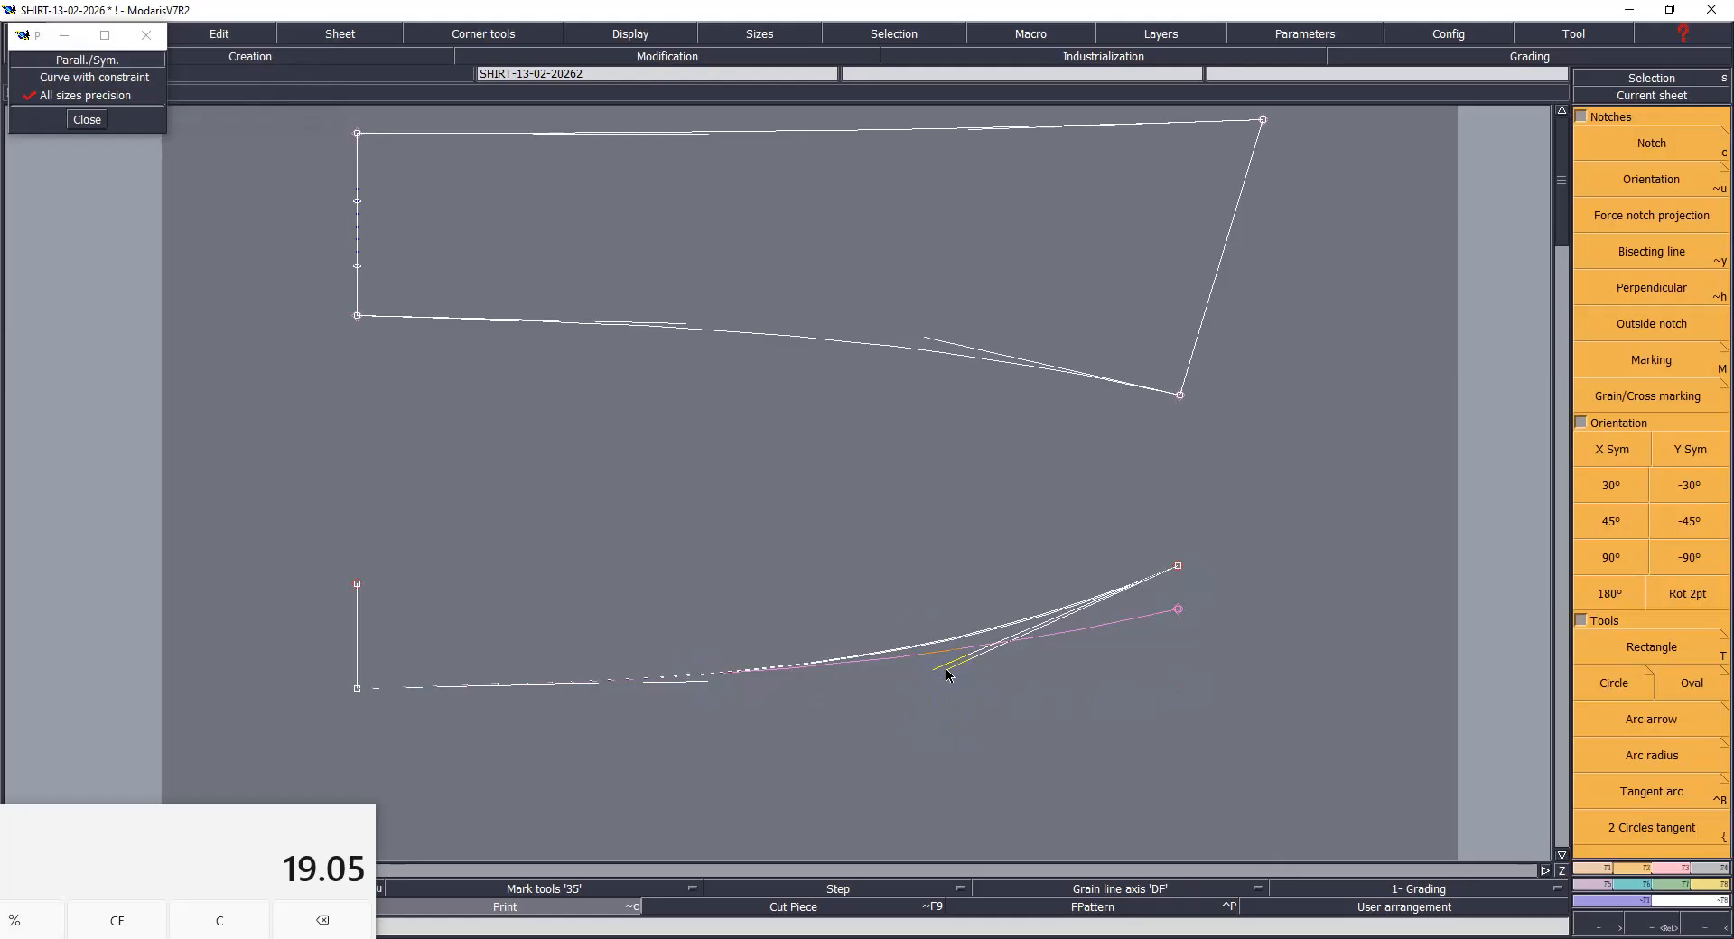
click(951, 673)
click(708, 682)
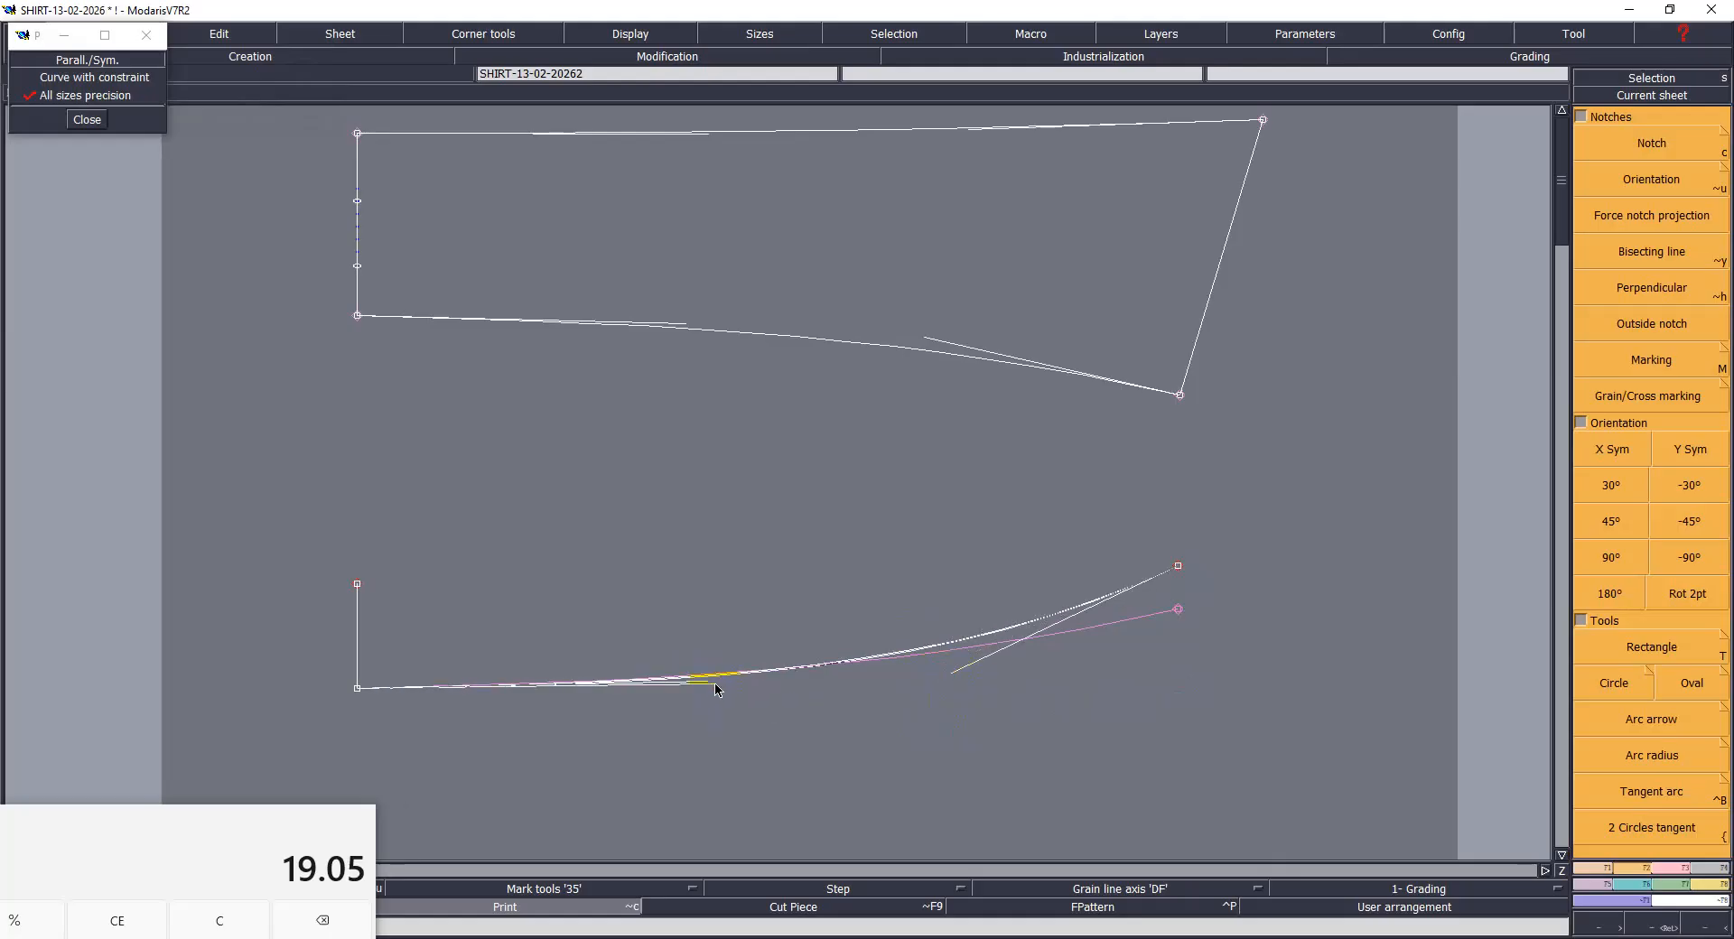
click(717, 686)
click(953, 674)
click(972, 672)
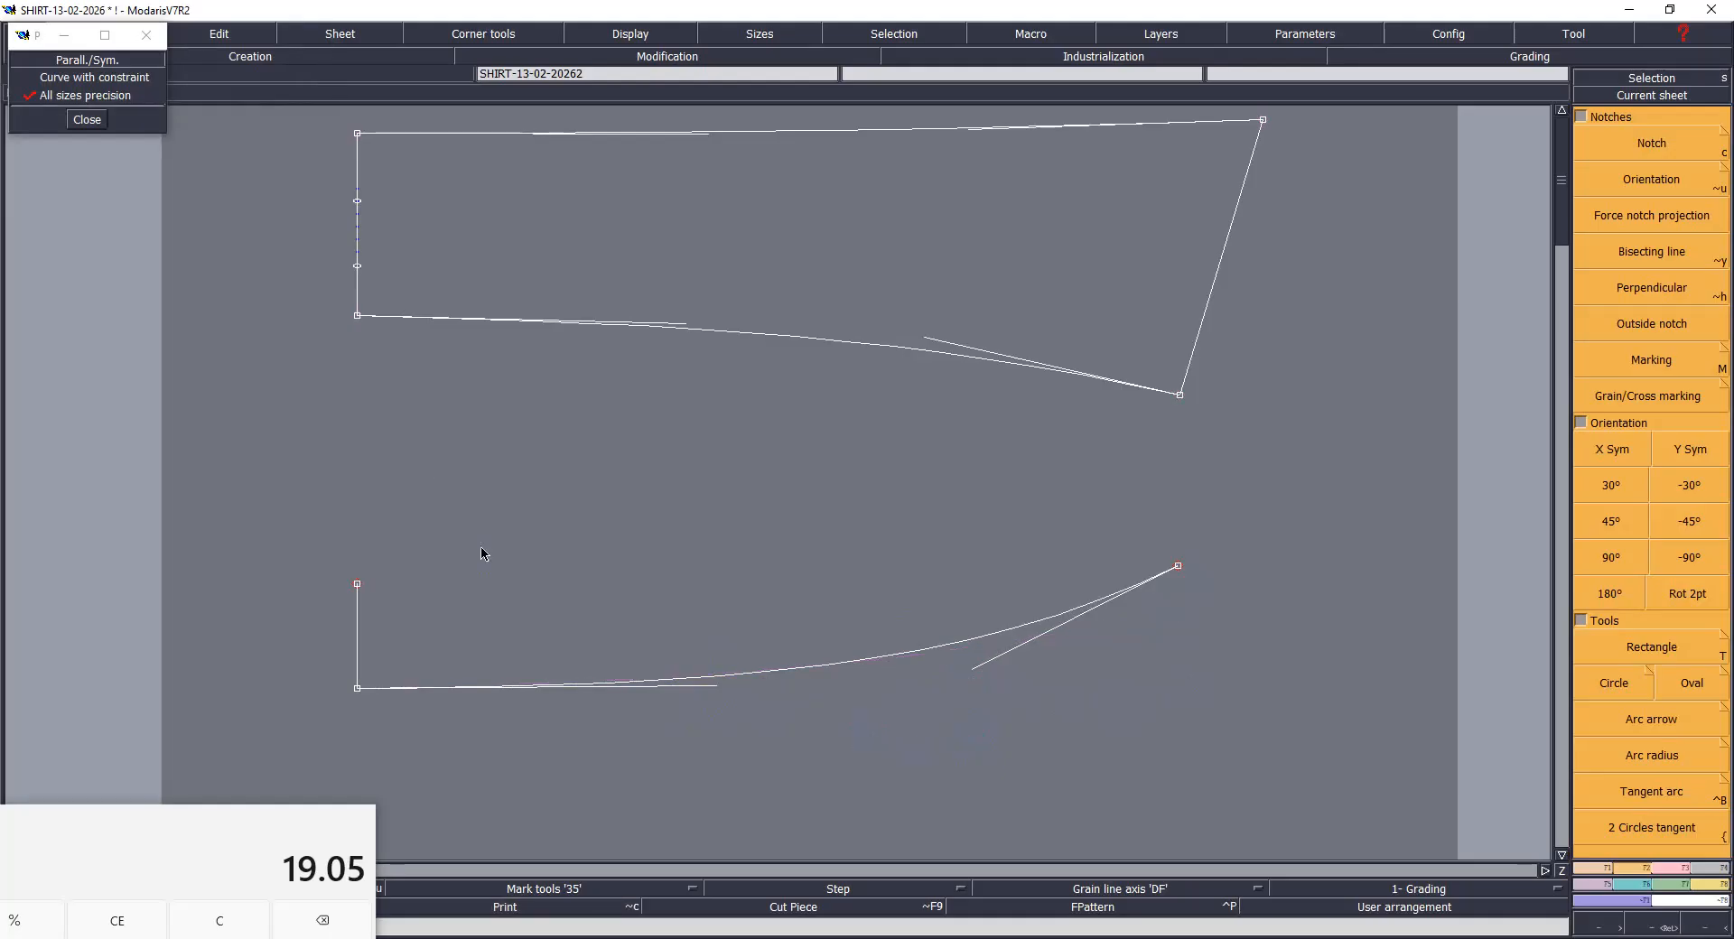
Step: Turn on Curve with constraint and mirror the collar stand's lower curve across the CB line
click(94, 79)
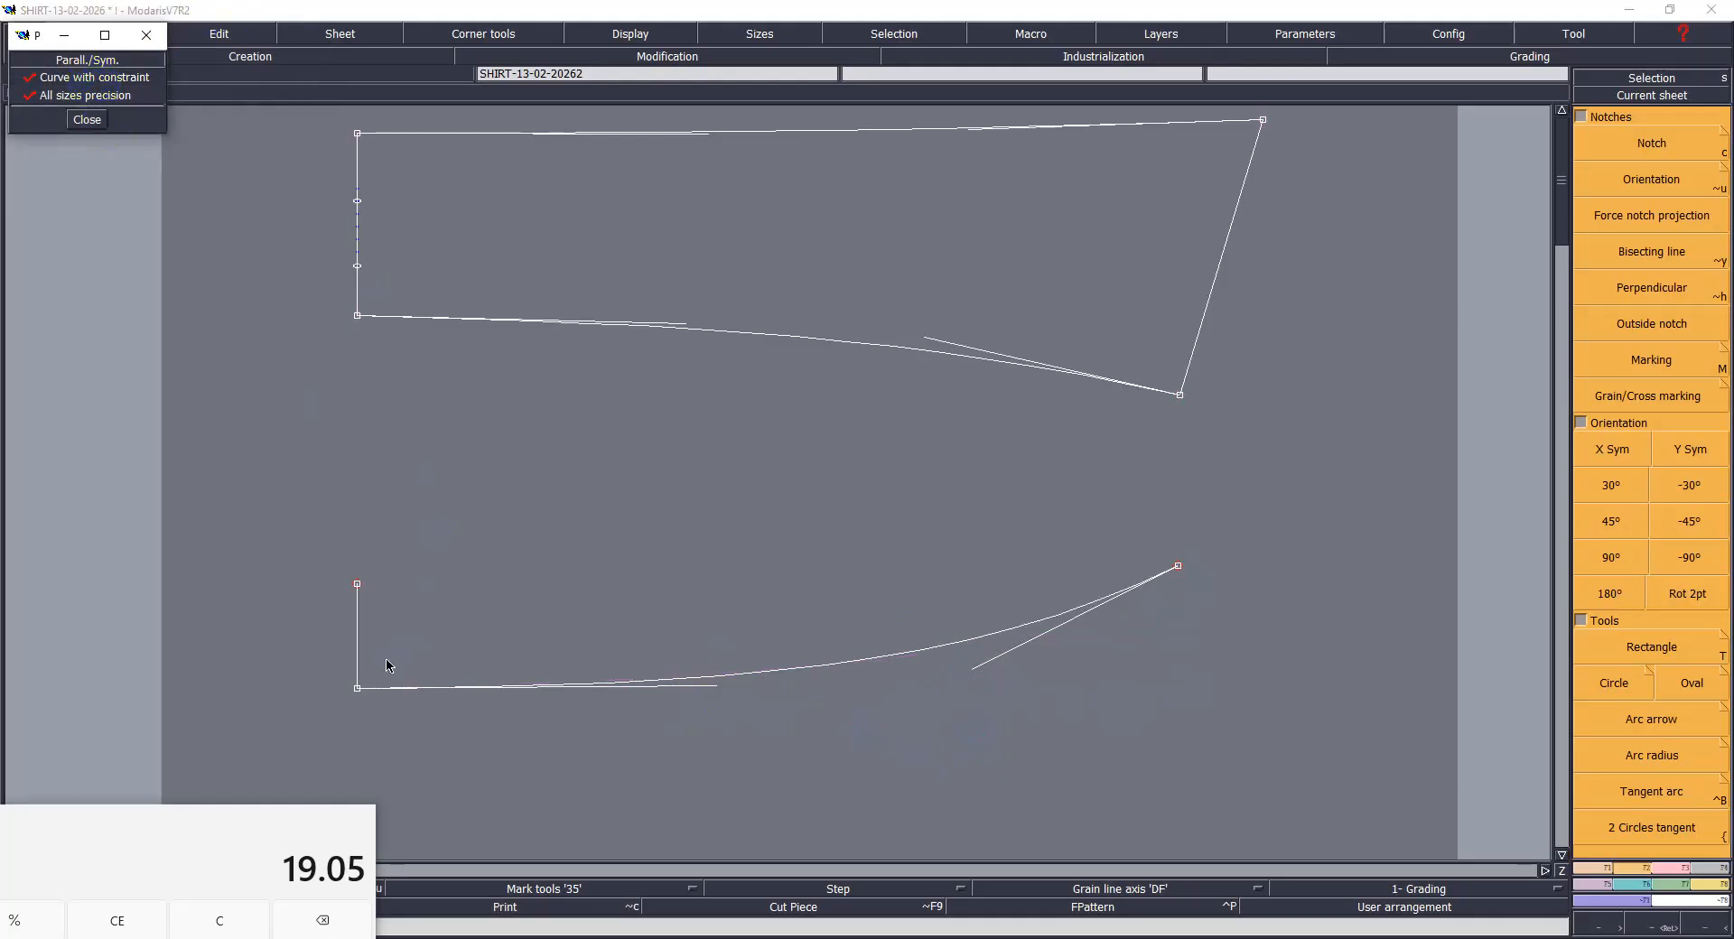
click(356, 660)
click(356, 618)
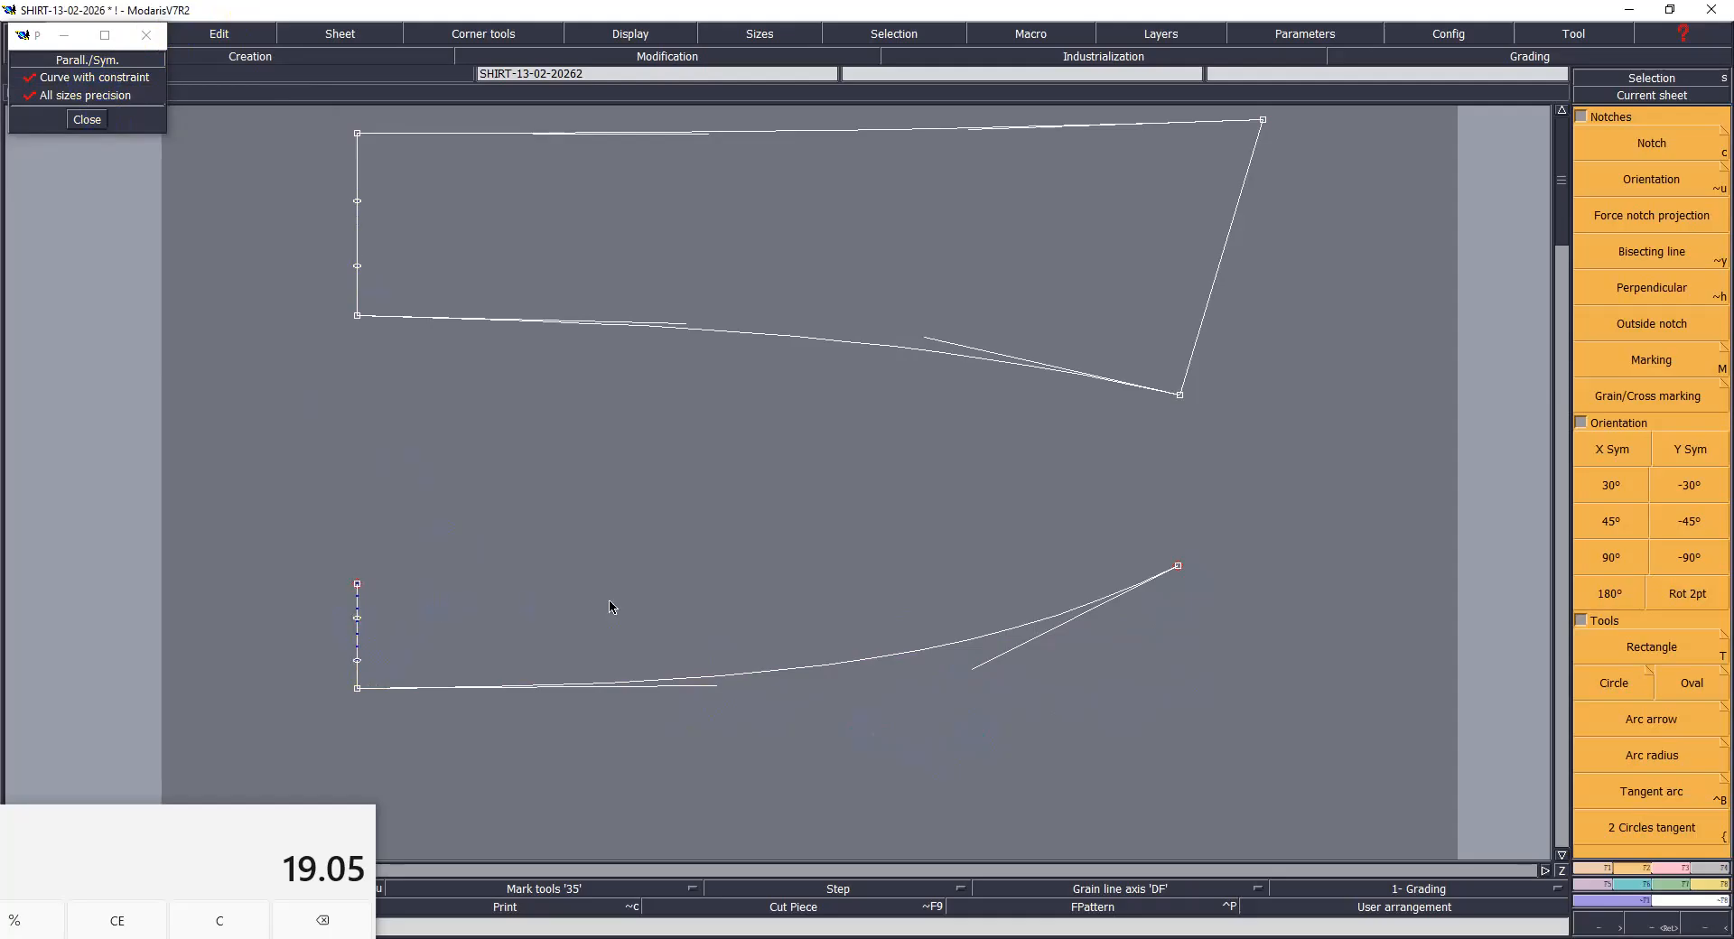
click(770, 670)
key(Home)
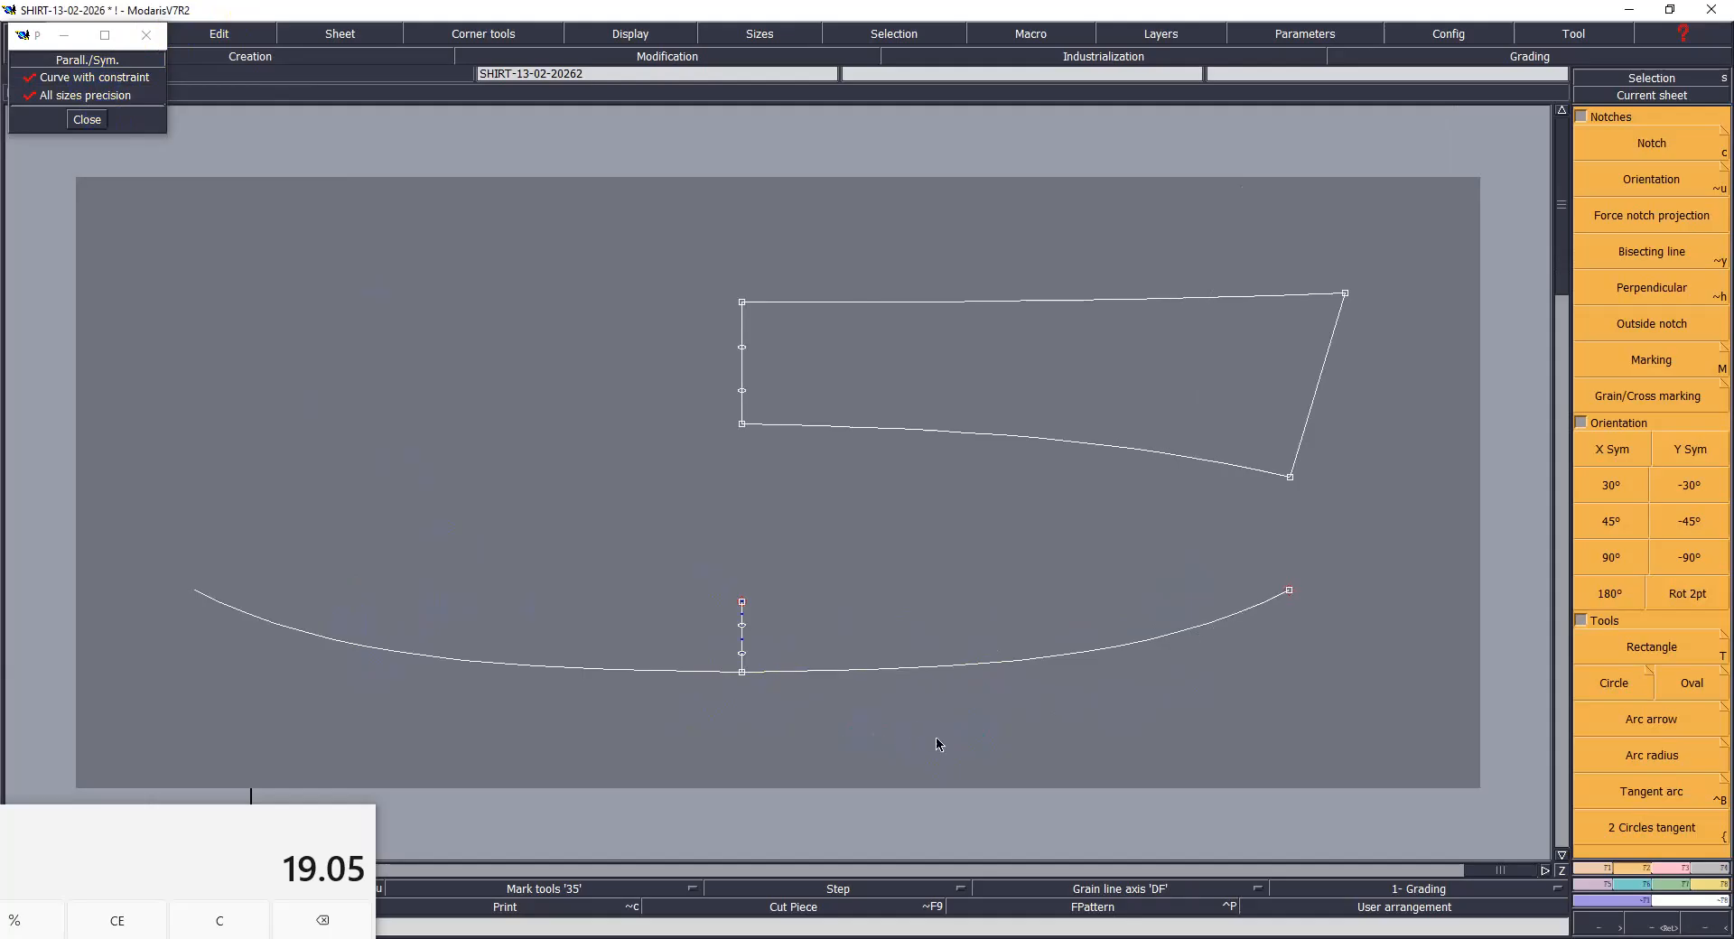
Step: Adjust both tangent handles of the lower stand curve so it flows smoothly into its mirrored half, and save
key(ctrl+u)
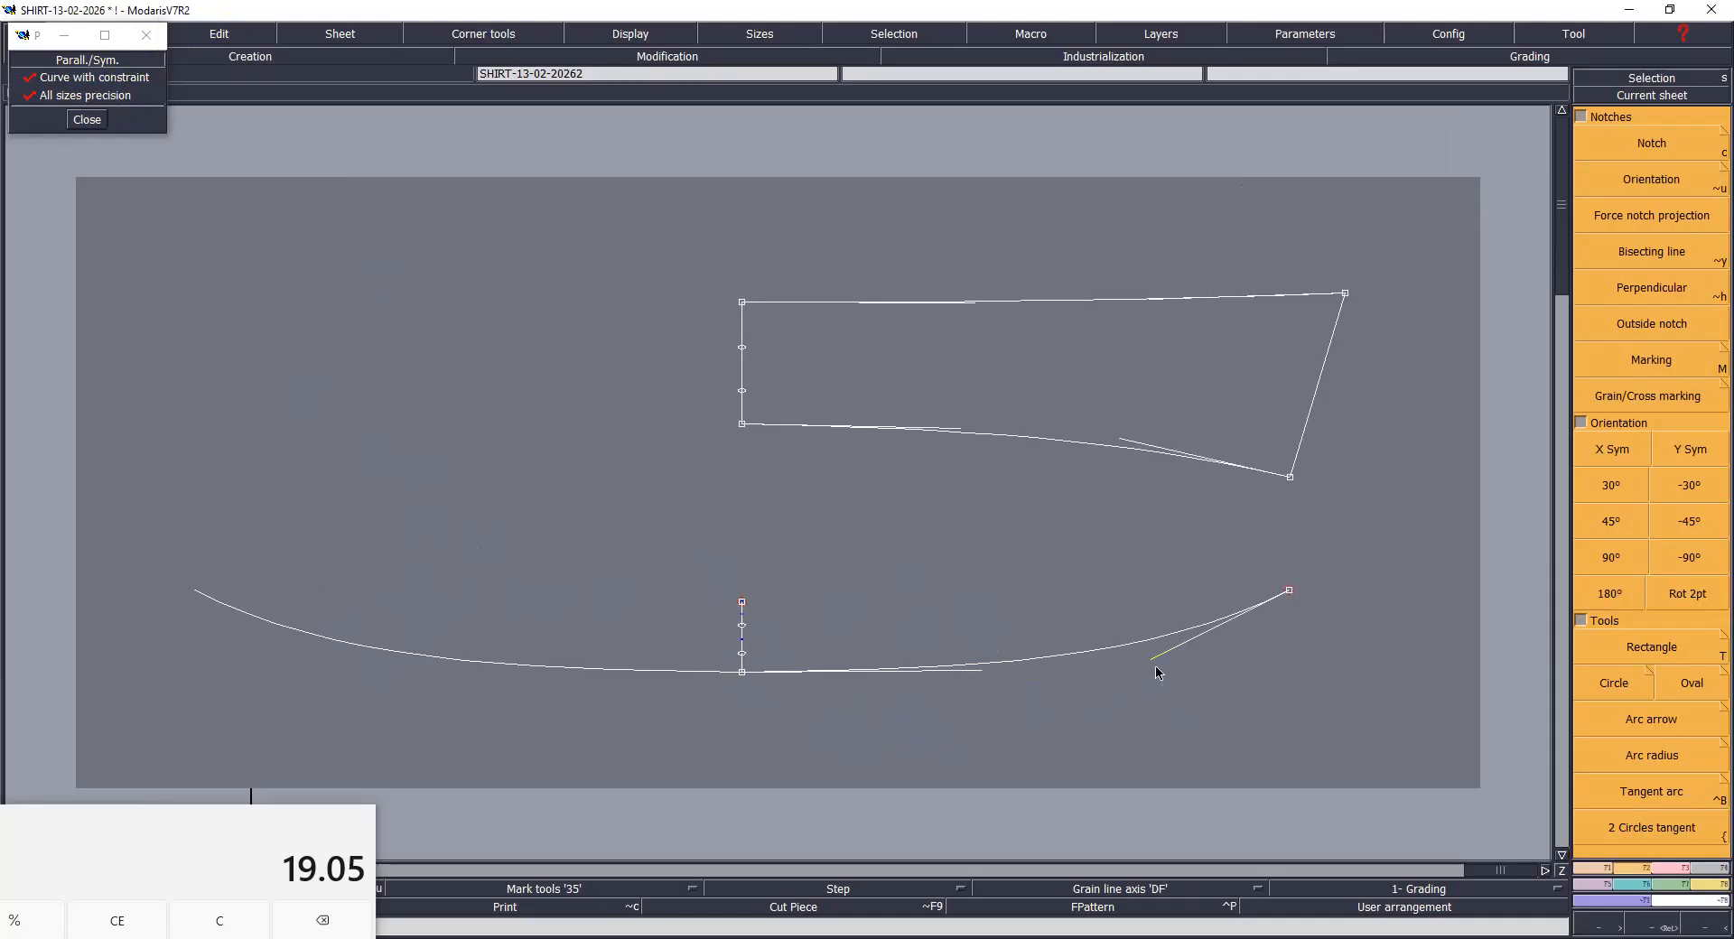
drag(1153, 659, 1146, 654)
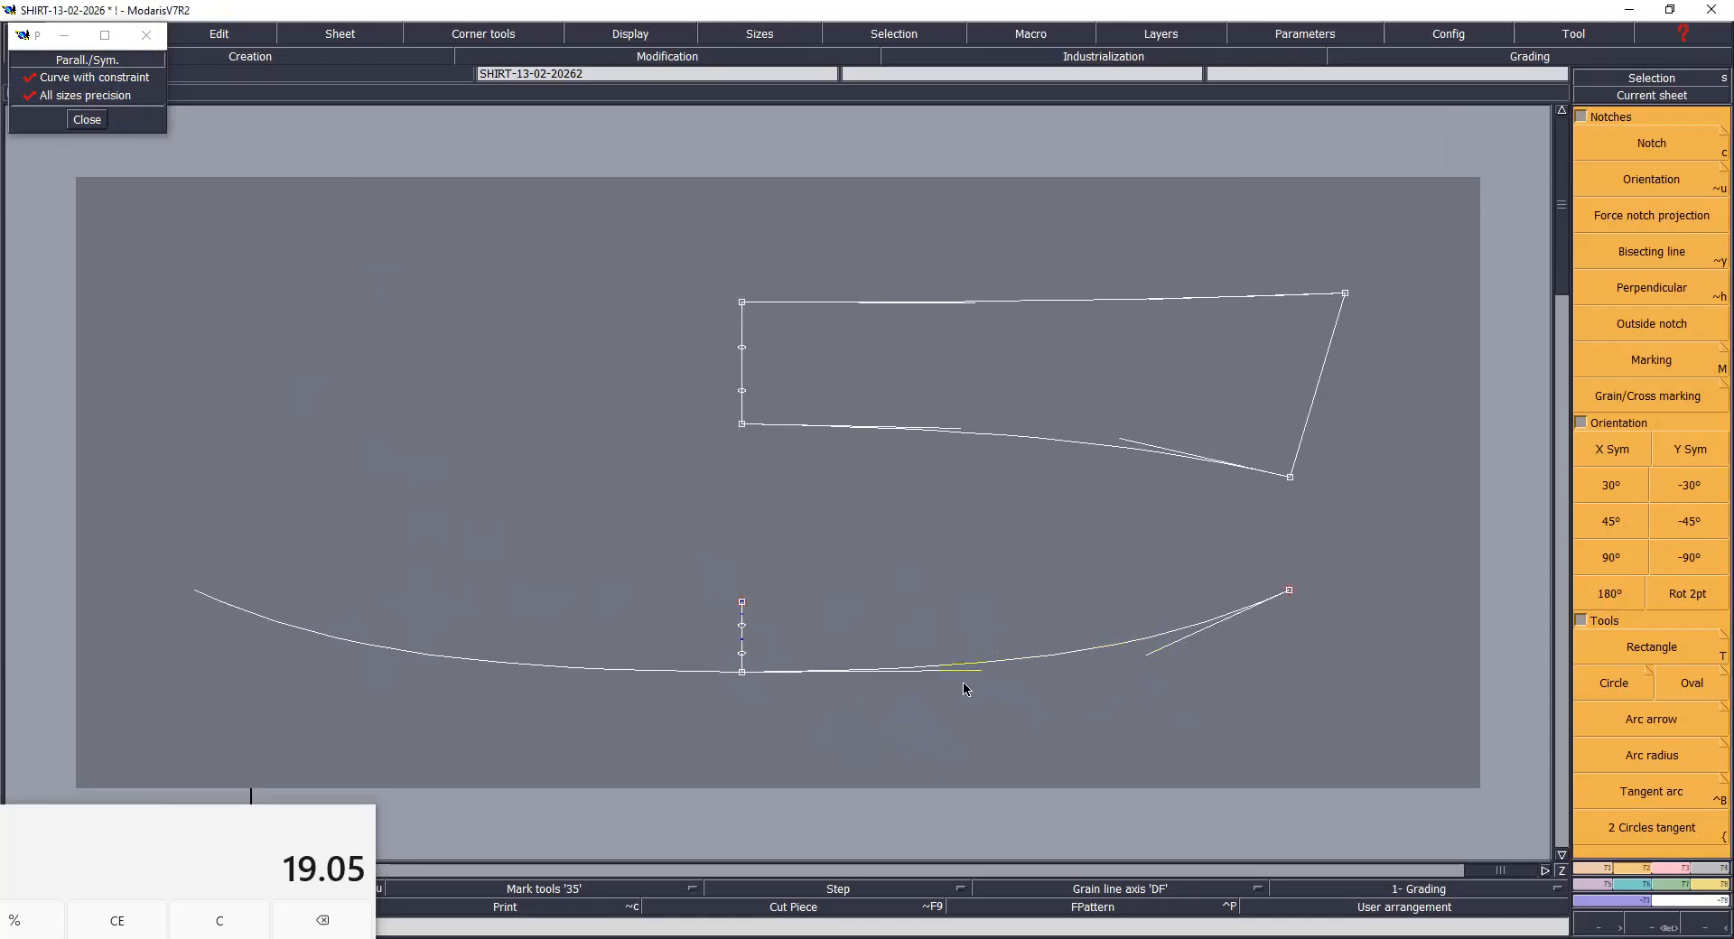
click(978, 671)
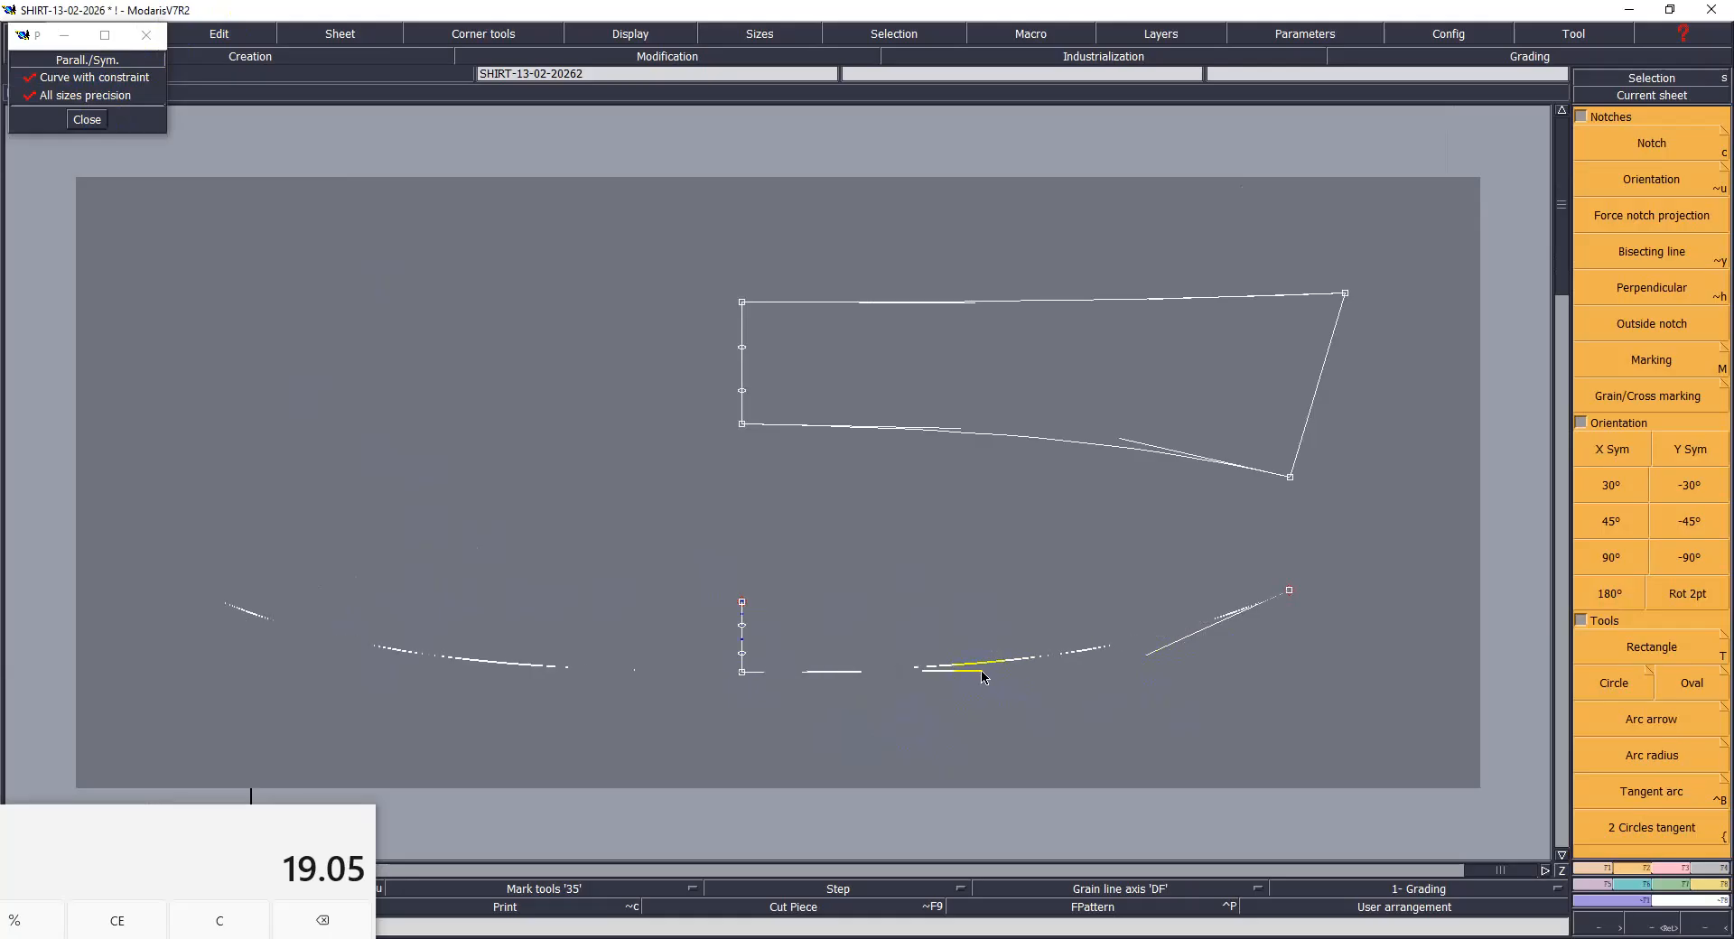
click(982, 670)
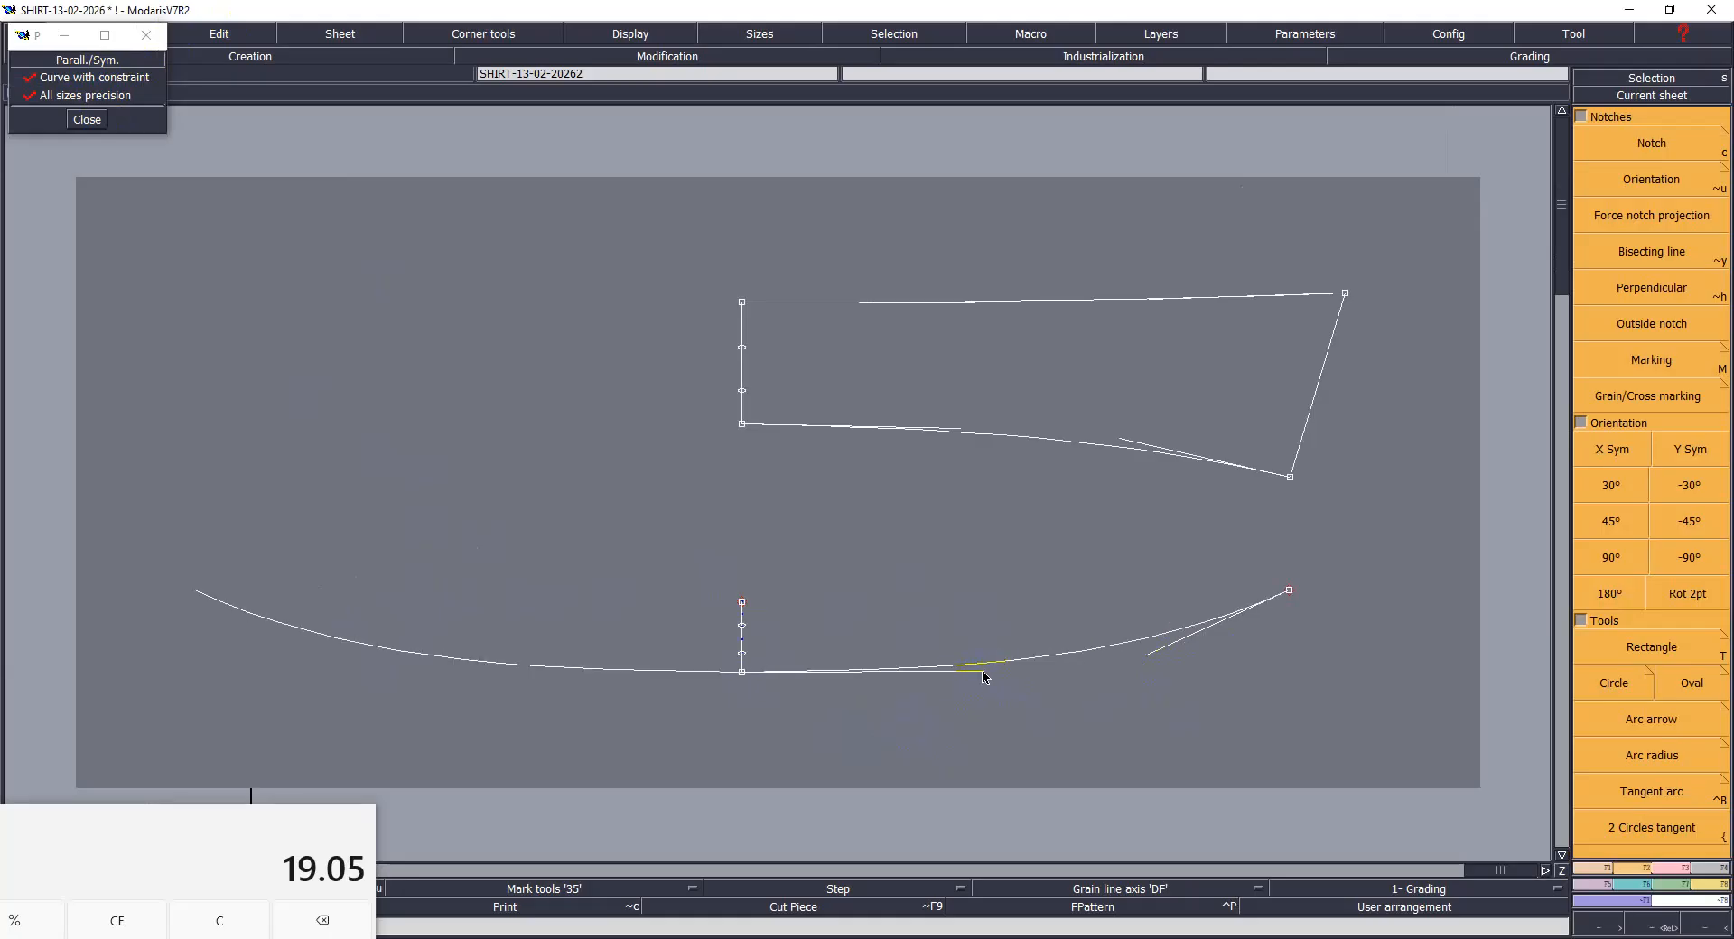
click(1150, 658)
click(1149, 660)
key(ctrl+s)
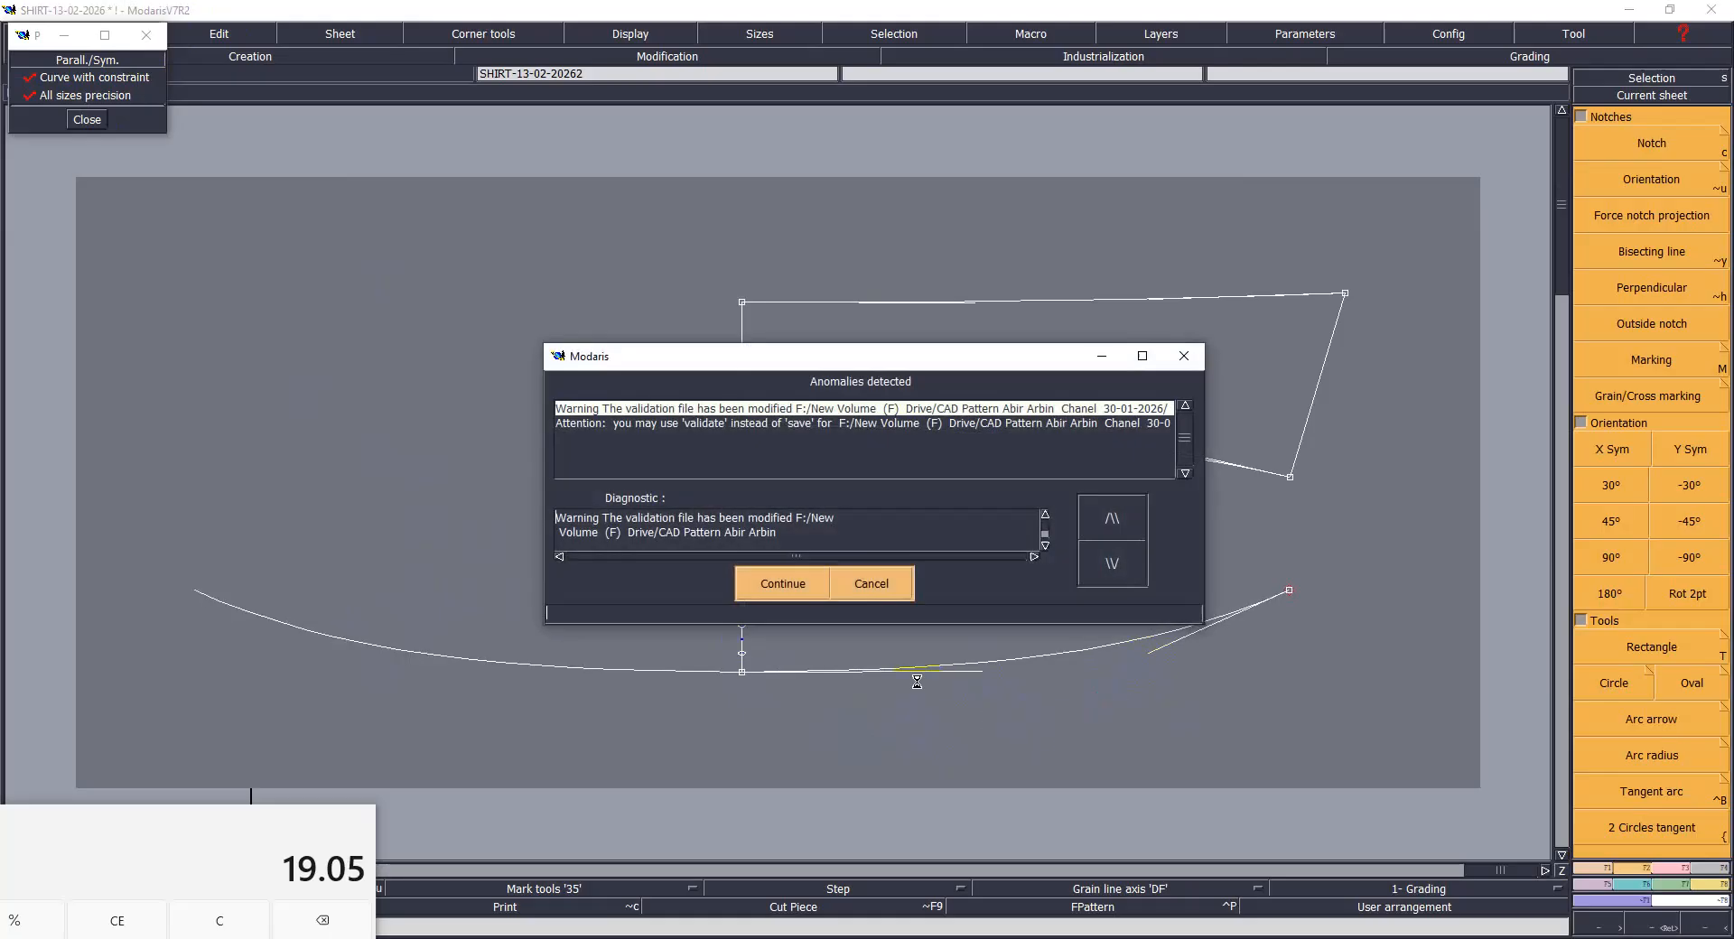
click(804, 595)
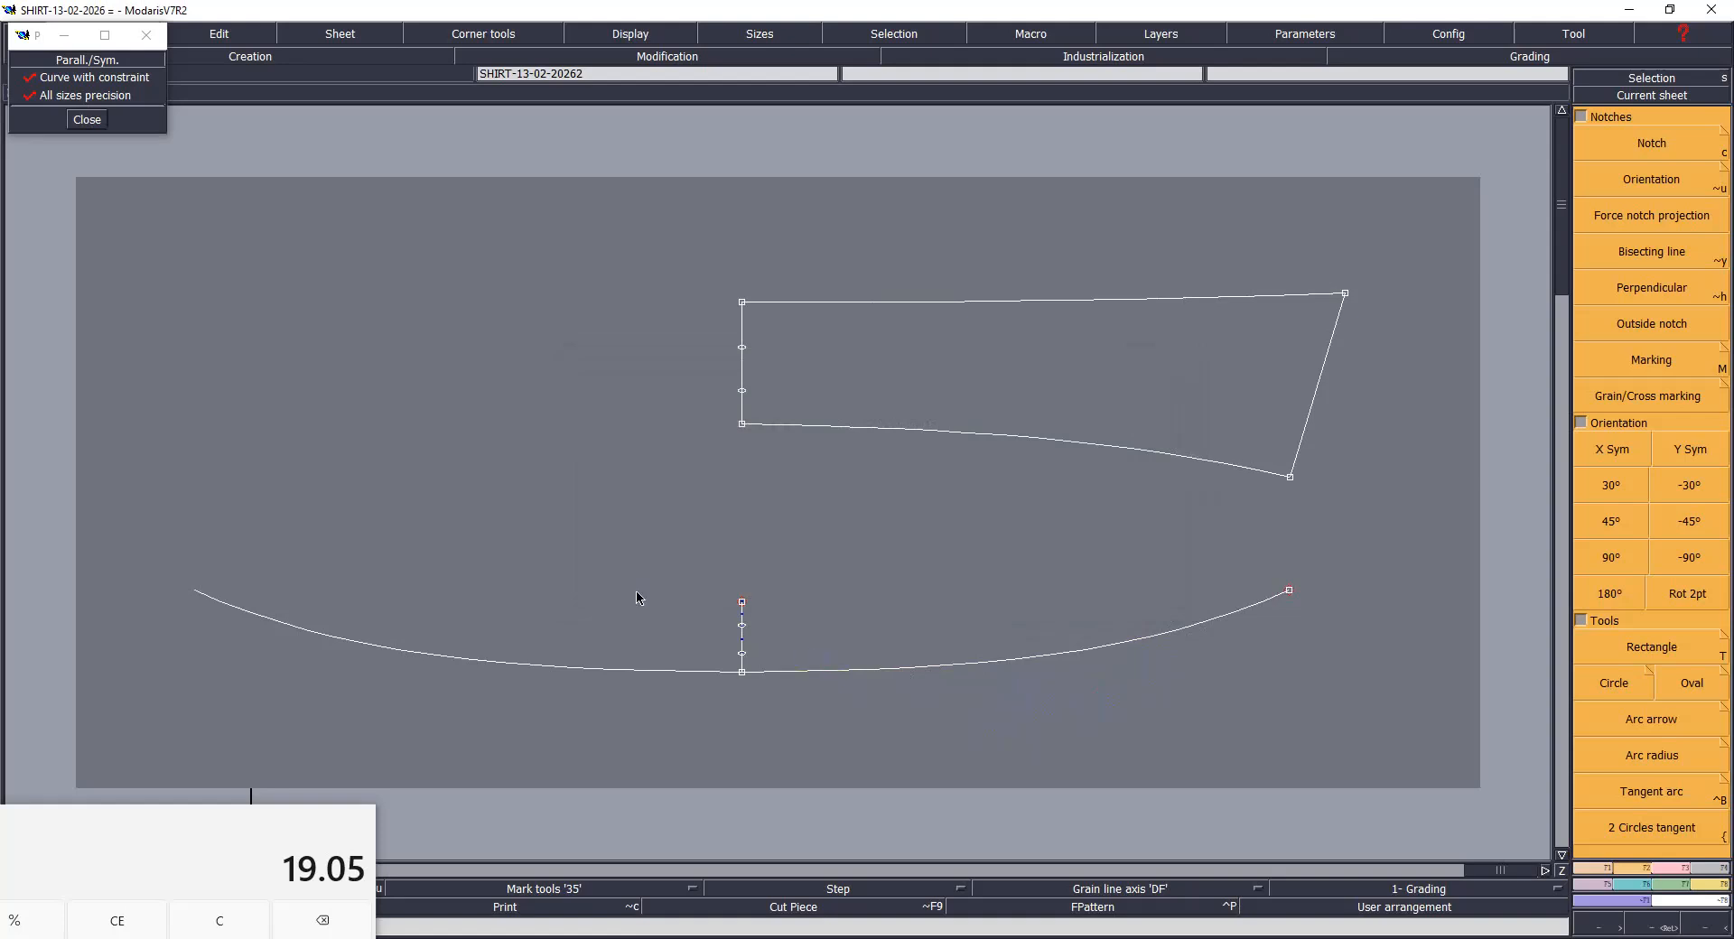
Step: Refine the lower curve's CB and outer tangents slightly, and hide the tangent handles
key(z)
drag(389, 383, 1316, 753)
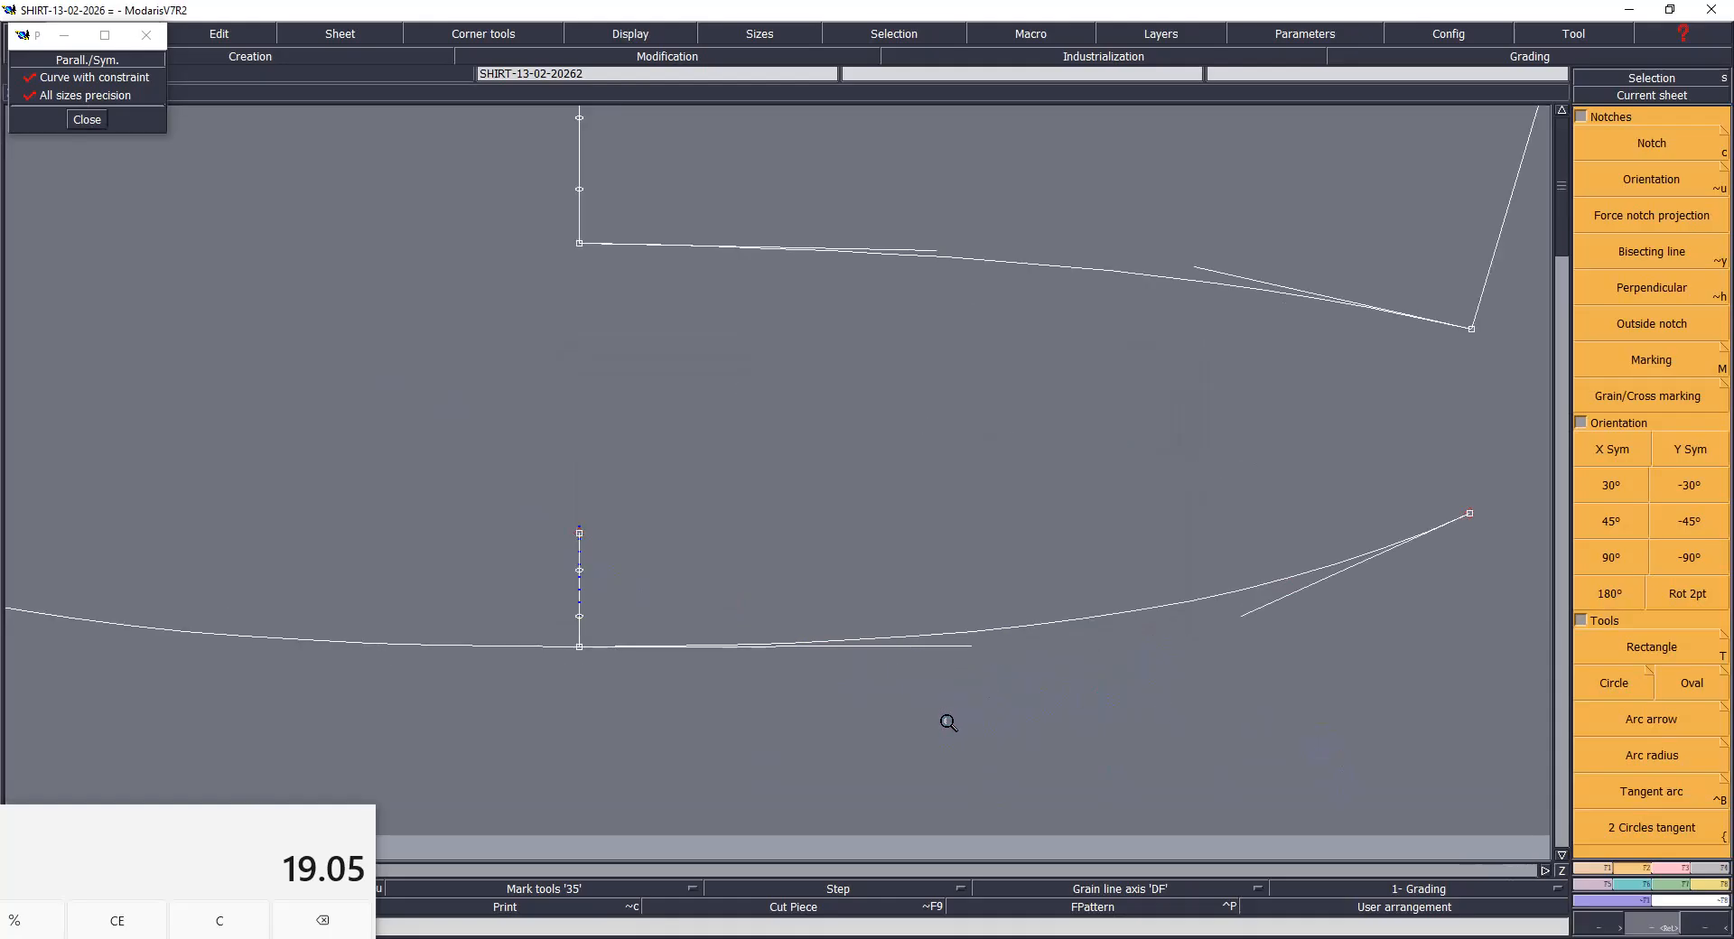
drag(973, 654, 977, 656)
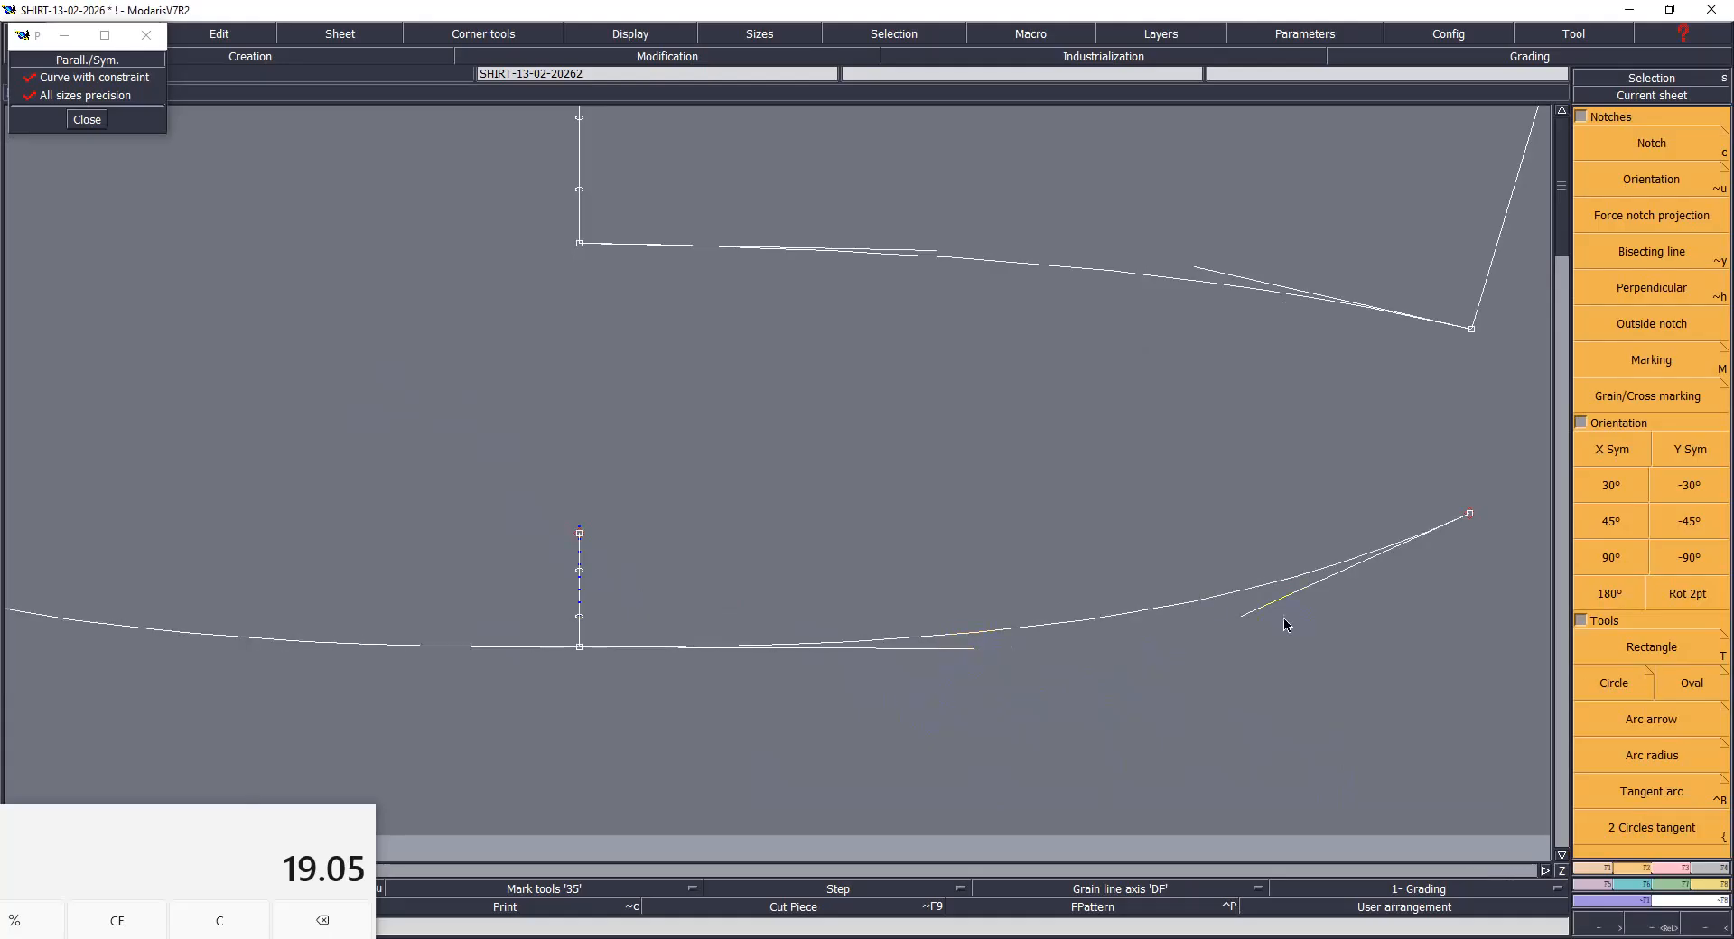
drag(1249, 623, 1258, 617)
key(ctrl+u)
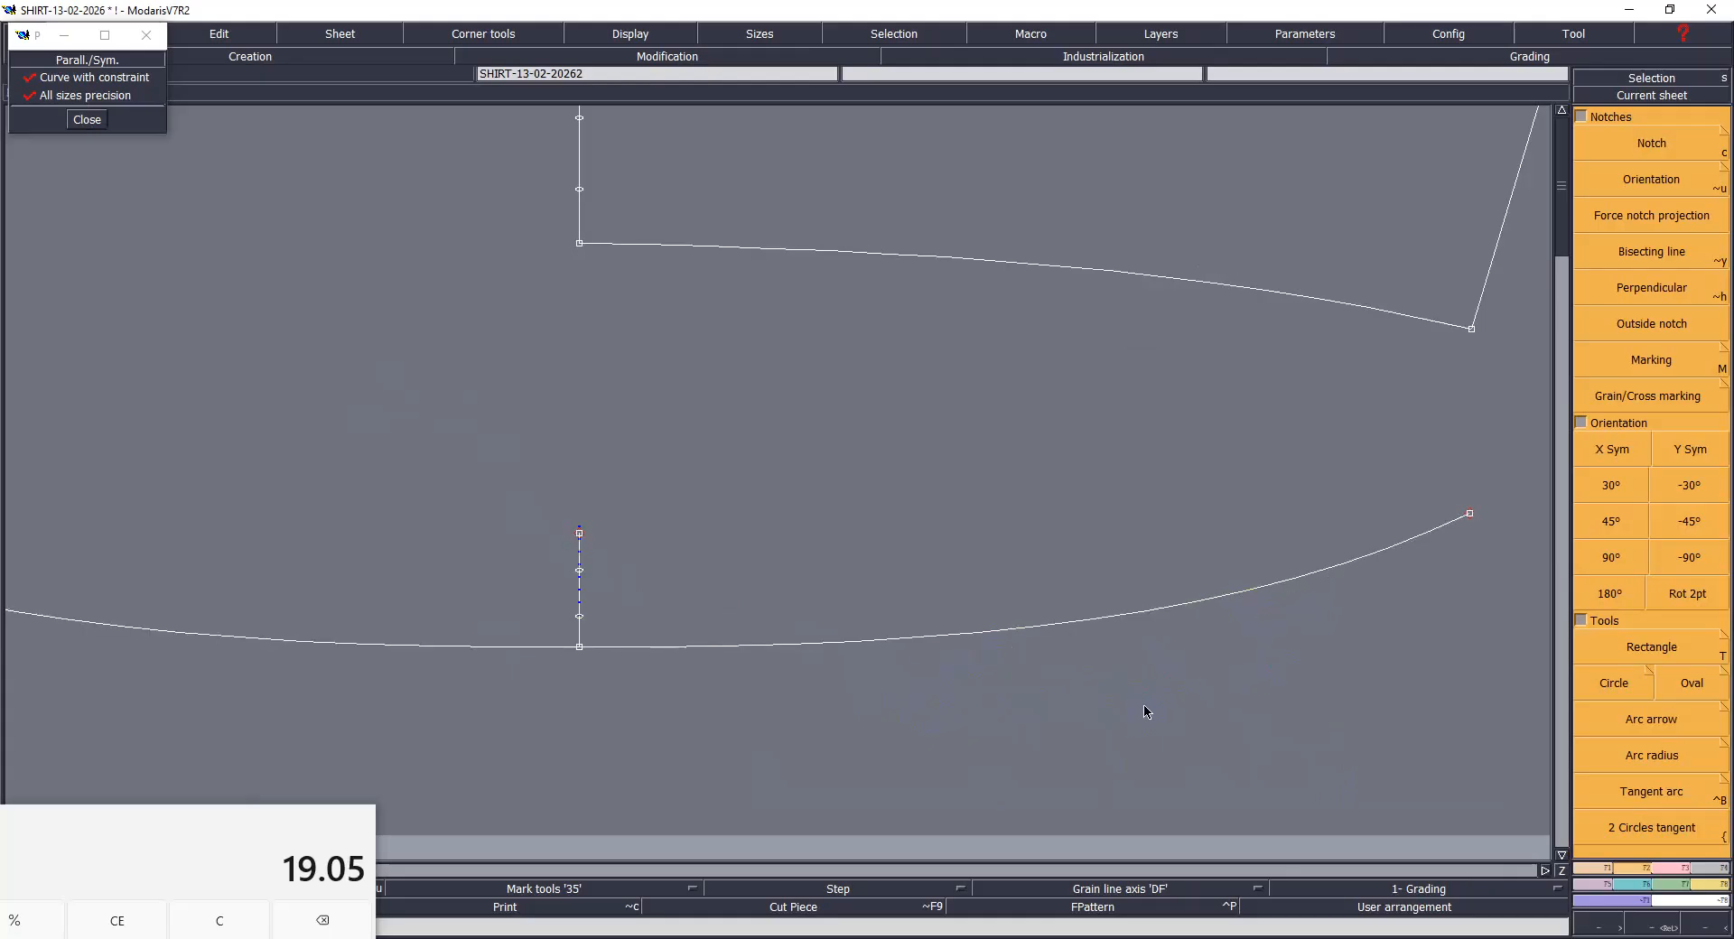
scroll(1086, 702, down, 2)
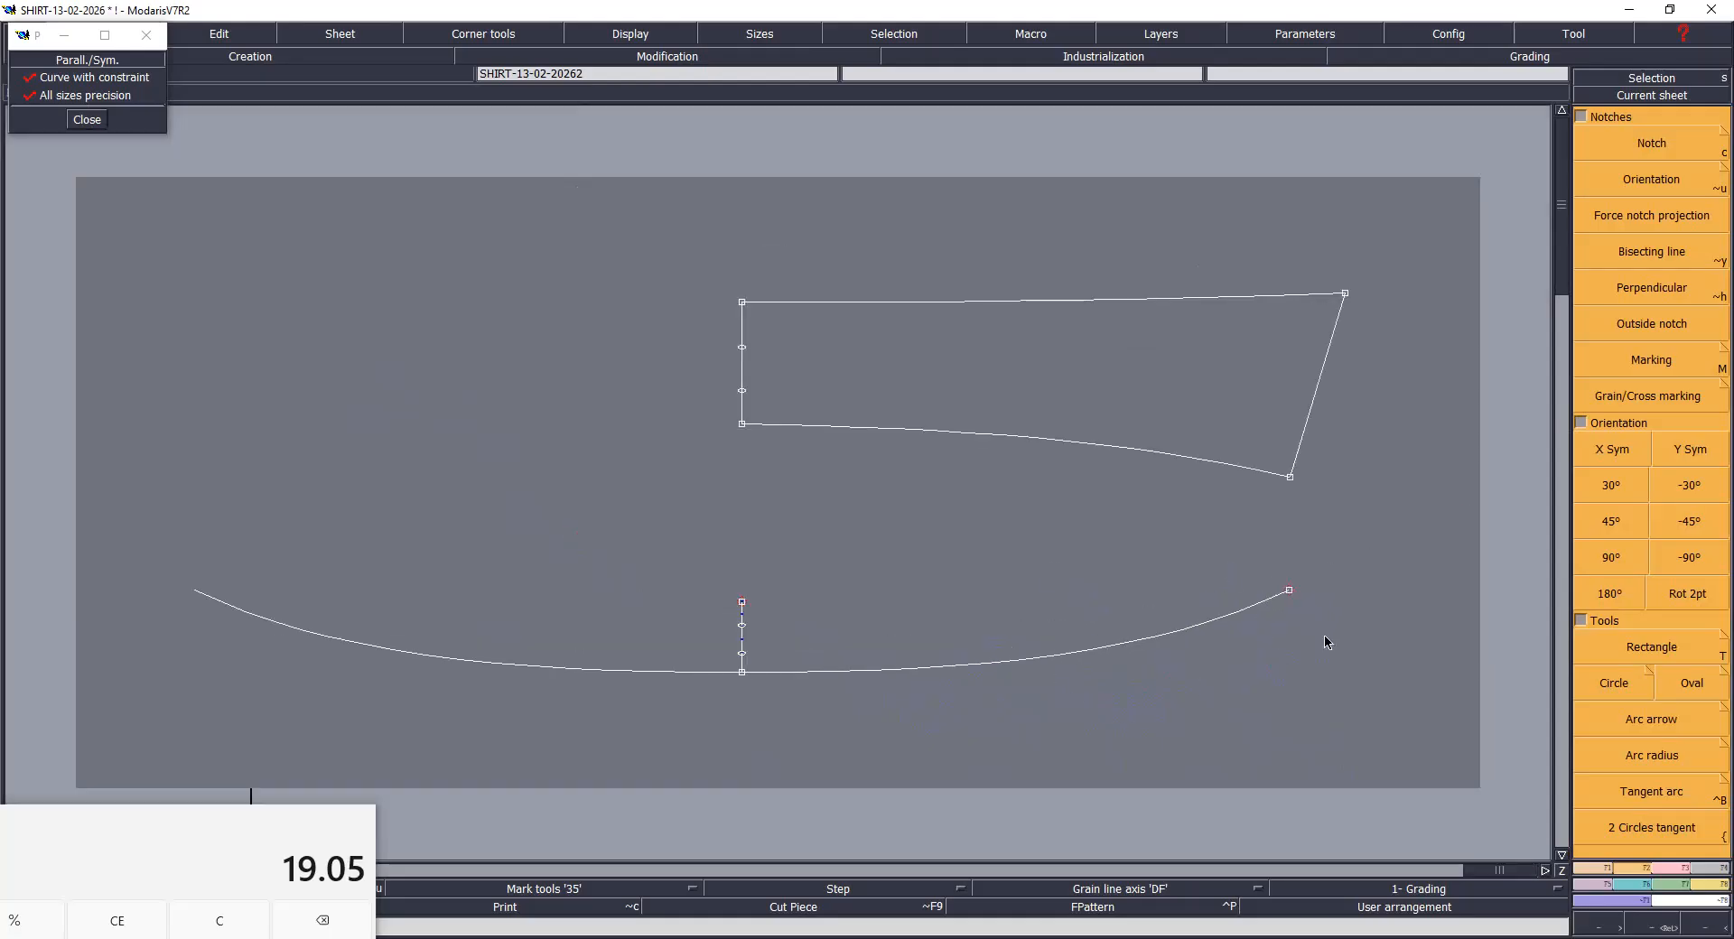
Step: Turn off Curve with constraint and create a parallel of the lower stand curve at the height of the CB line's upper end
scroll(1210, 704, up, 2)
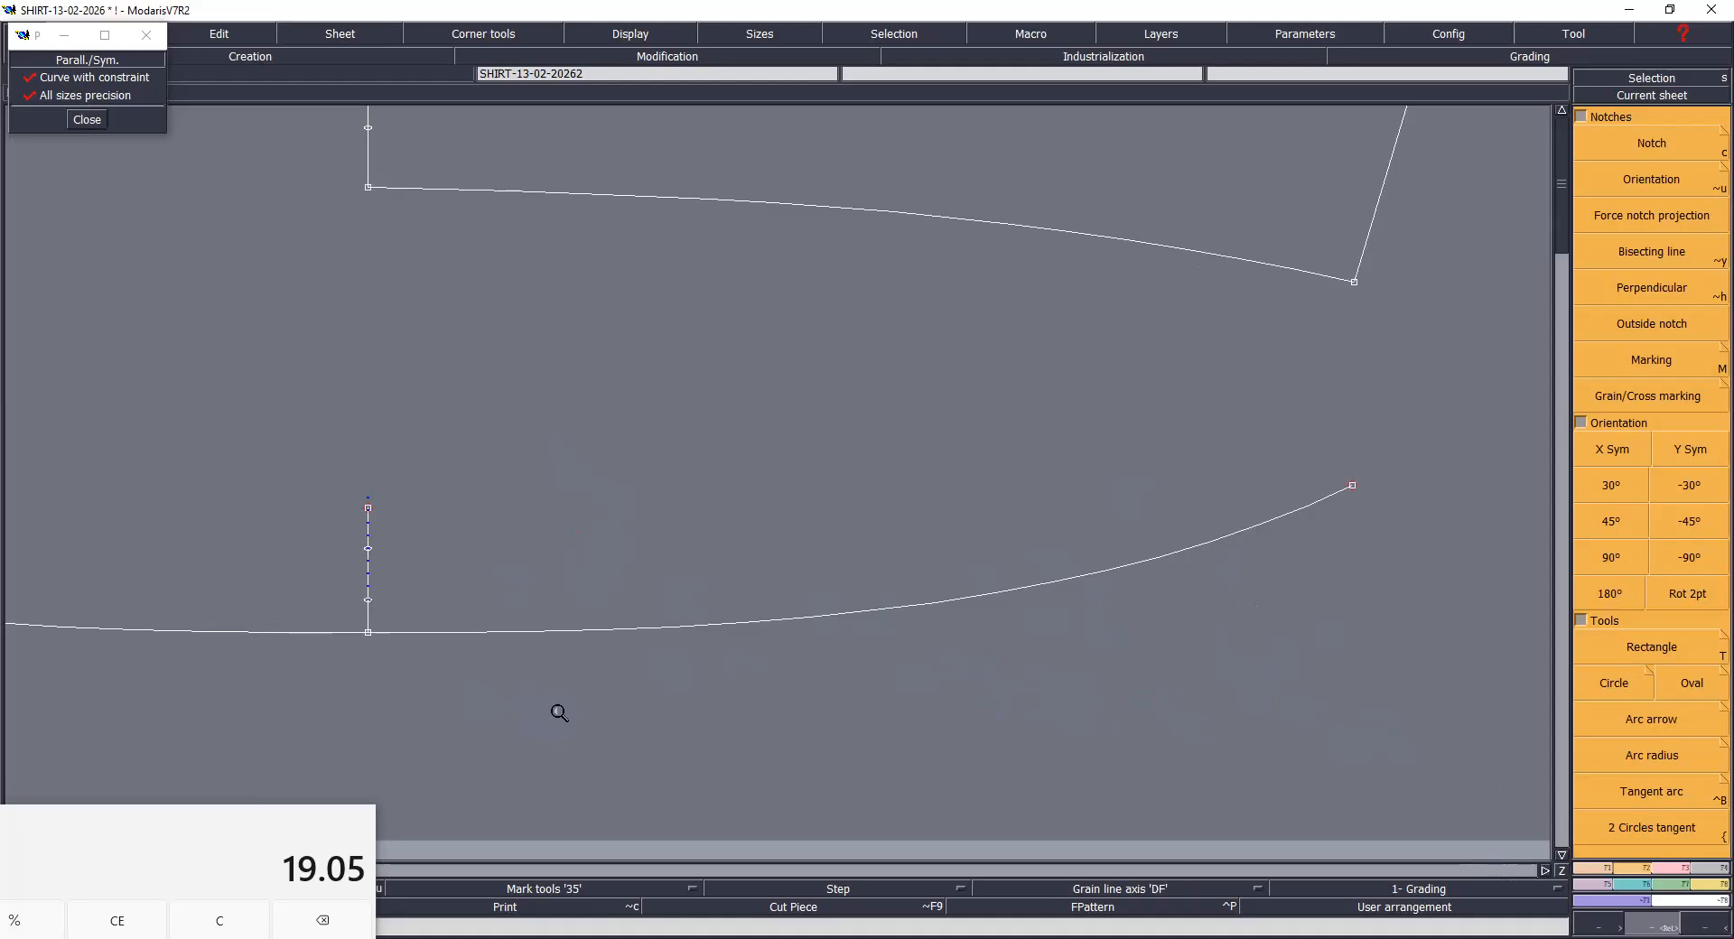
click(103, 77)
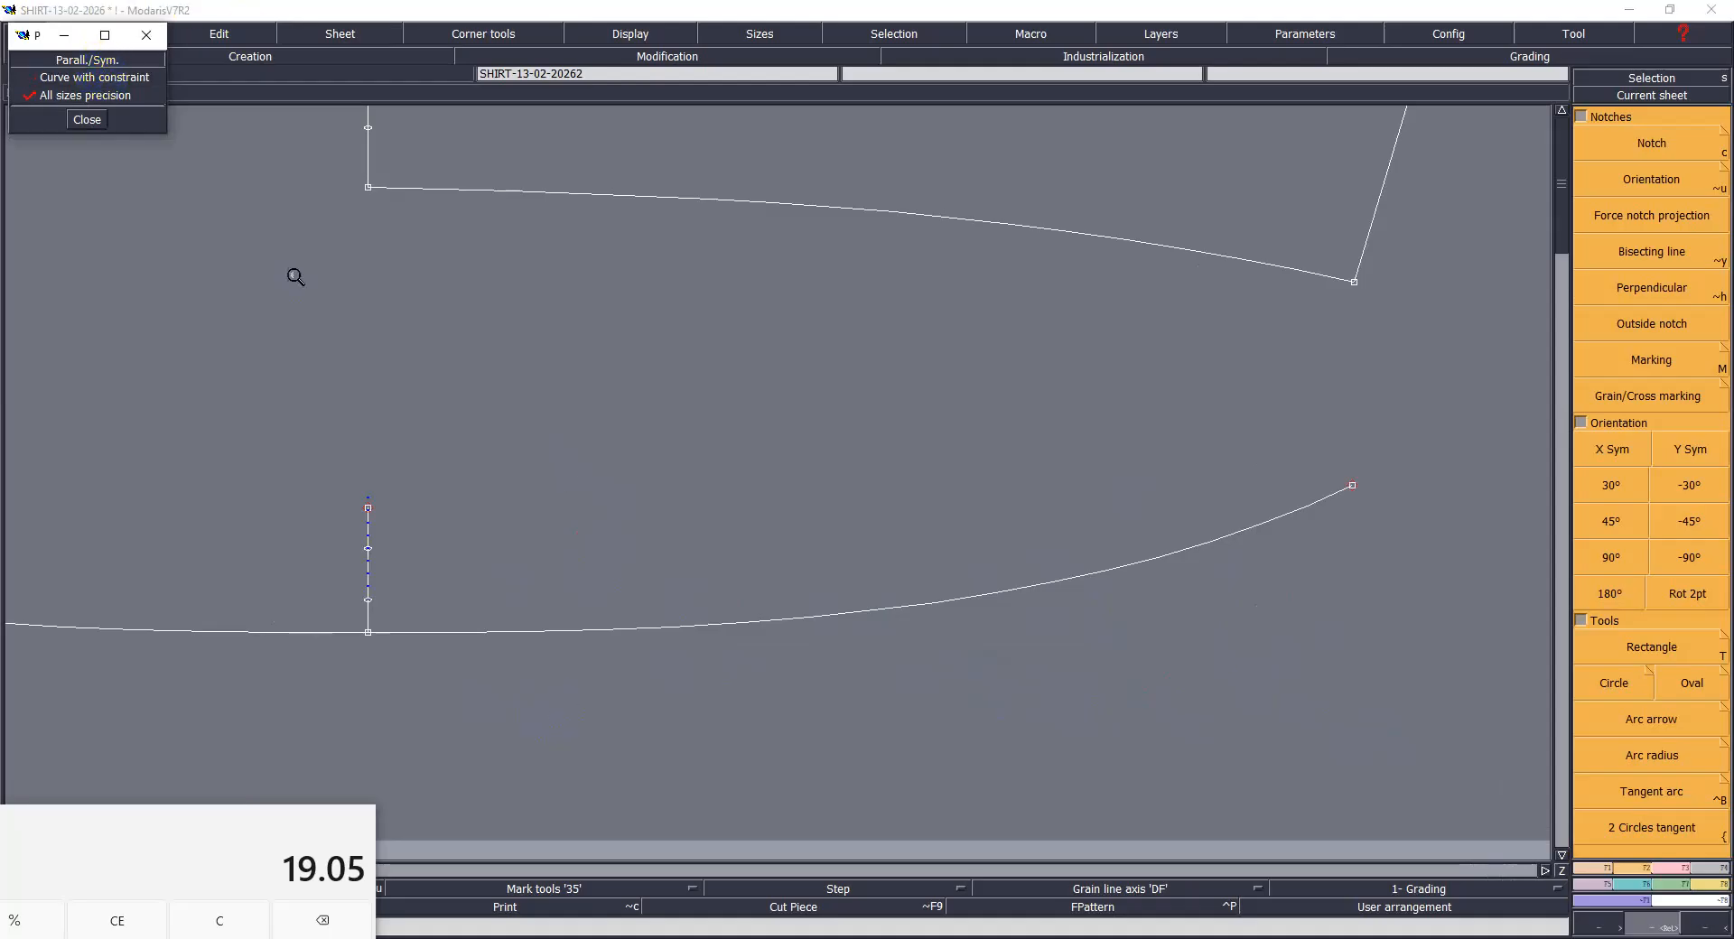
click(964, 612)
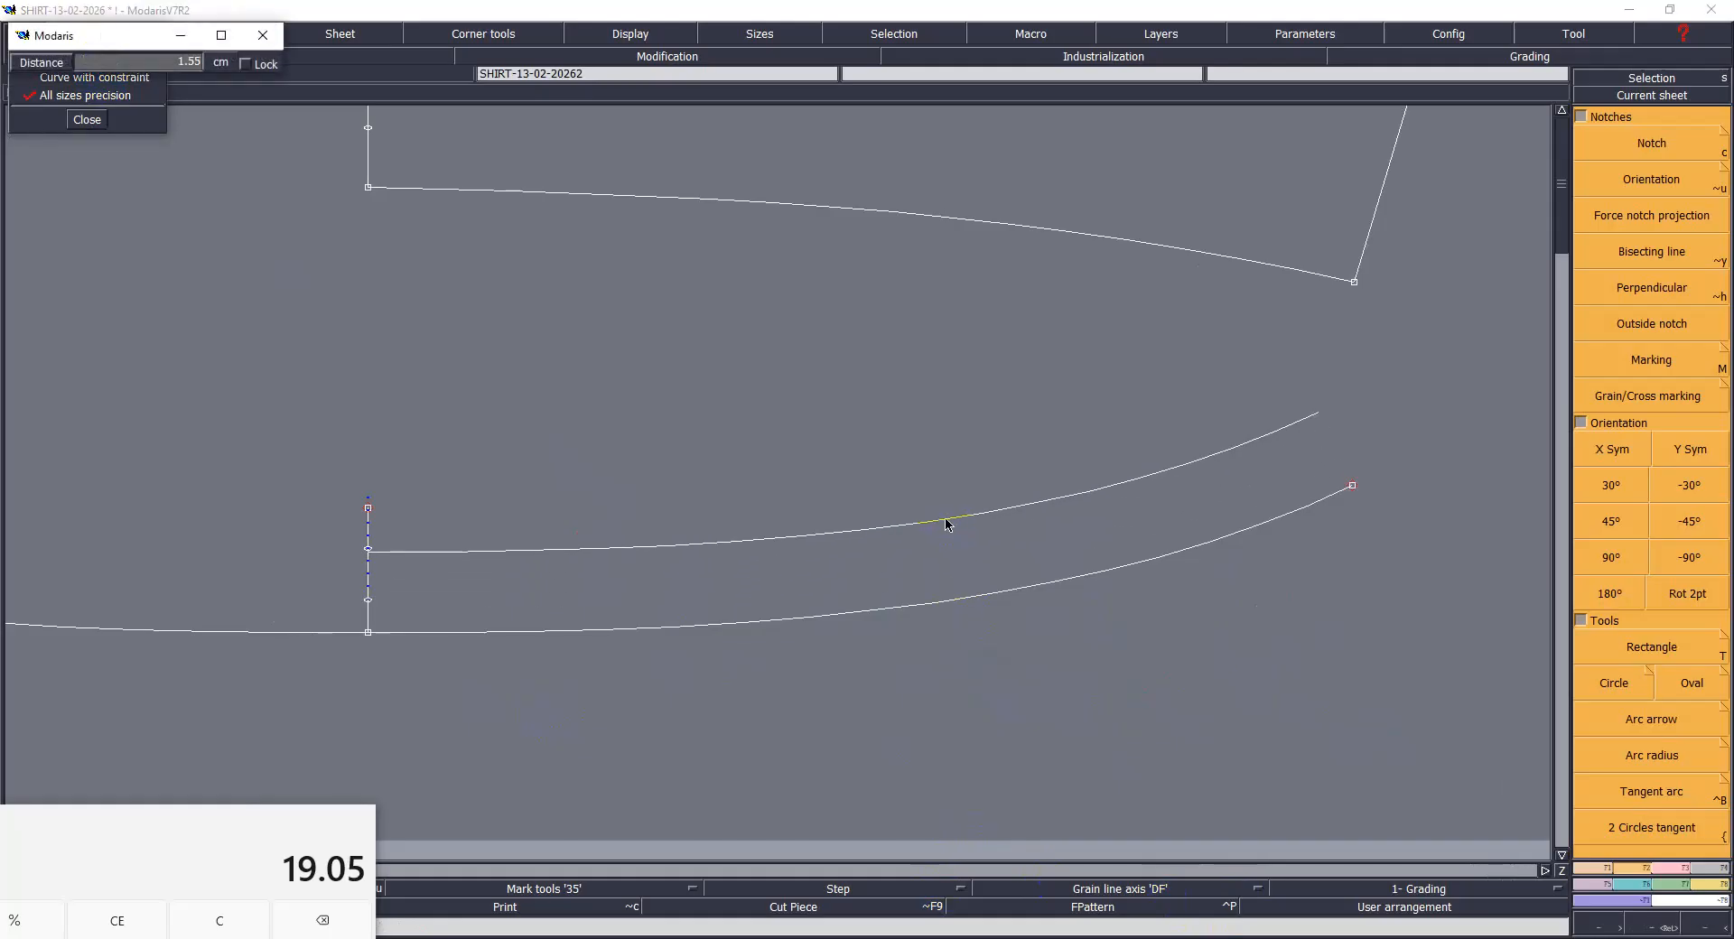
text(-1.9)
key(Return)
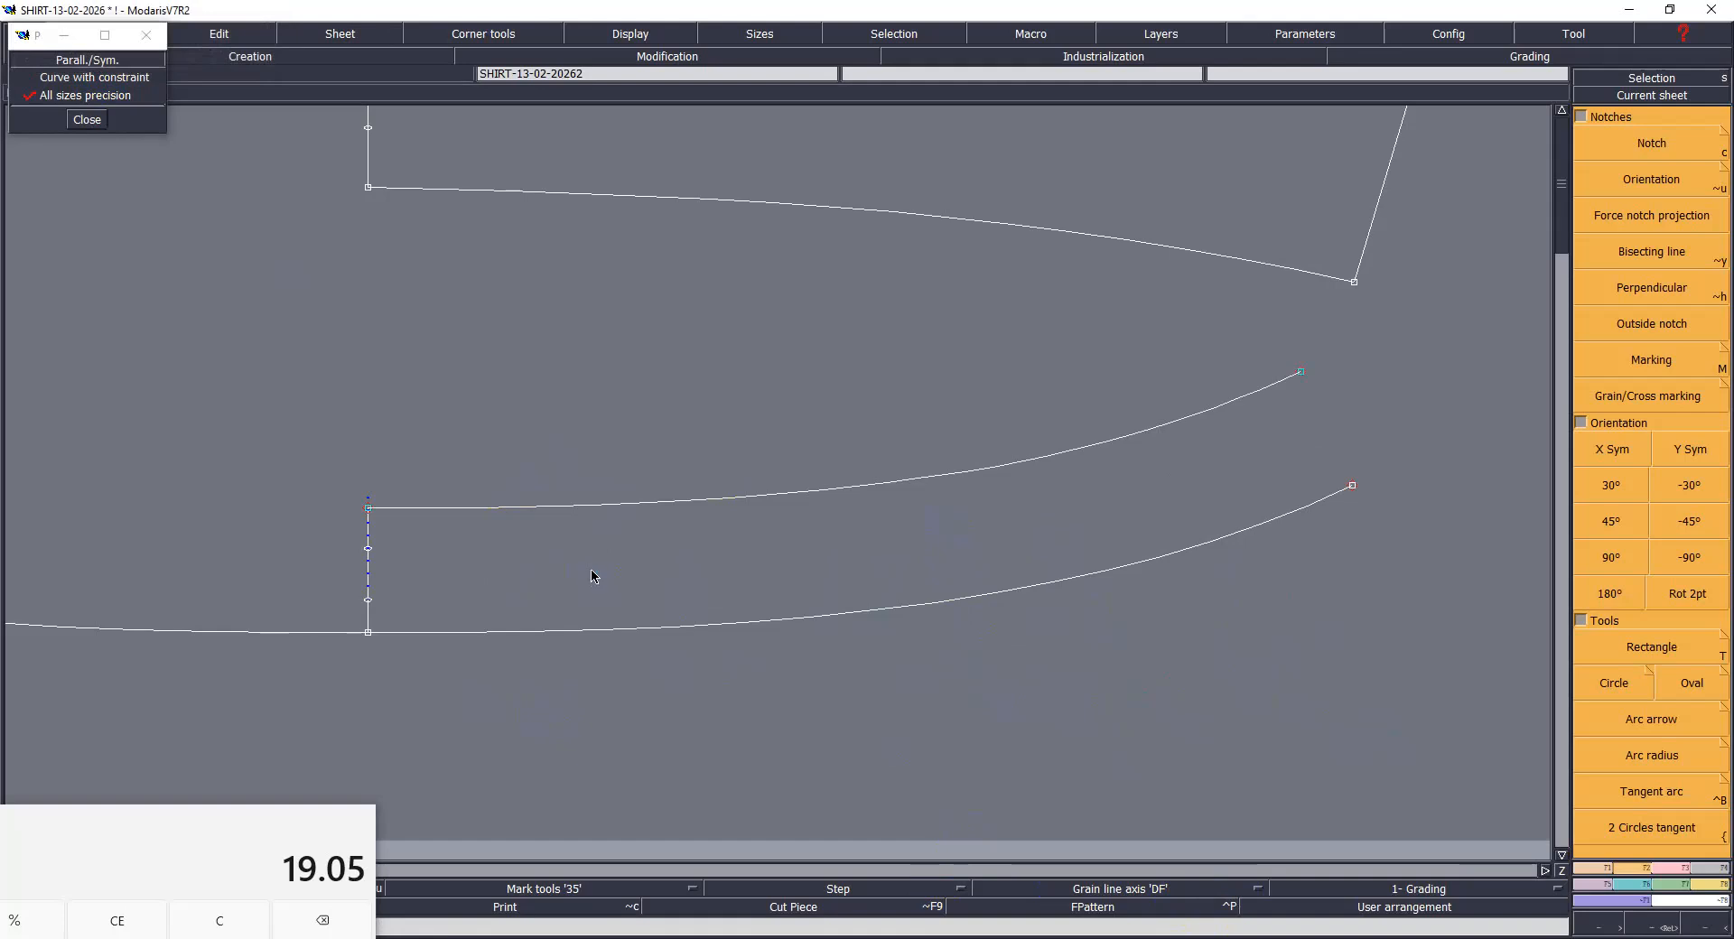
Step: Join the parallel curve's inner end to the upper end of the CB line, and save the model
key(r)
click(367, 508)
key(ctrl+s)
click(804, 579)
Step: Lengthen the lower stand curve past its outer end and place a point on it measured back from the new end
click(1331, 496)
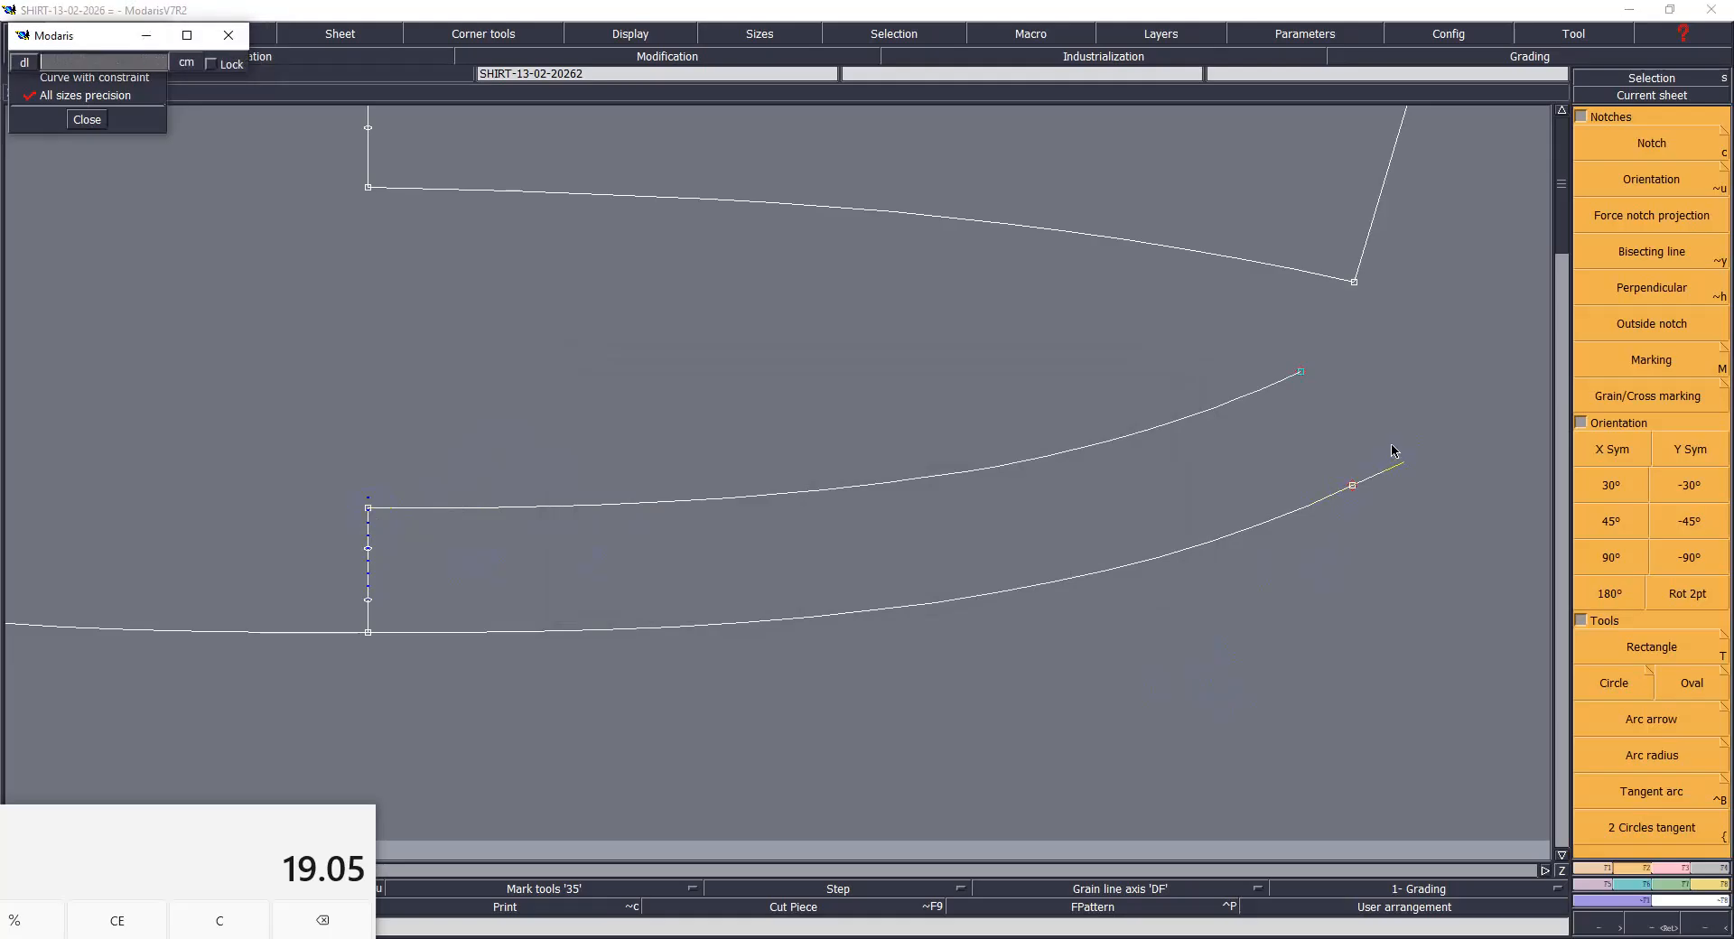
key(Return)
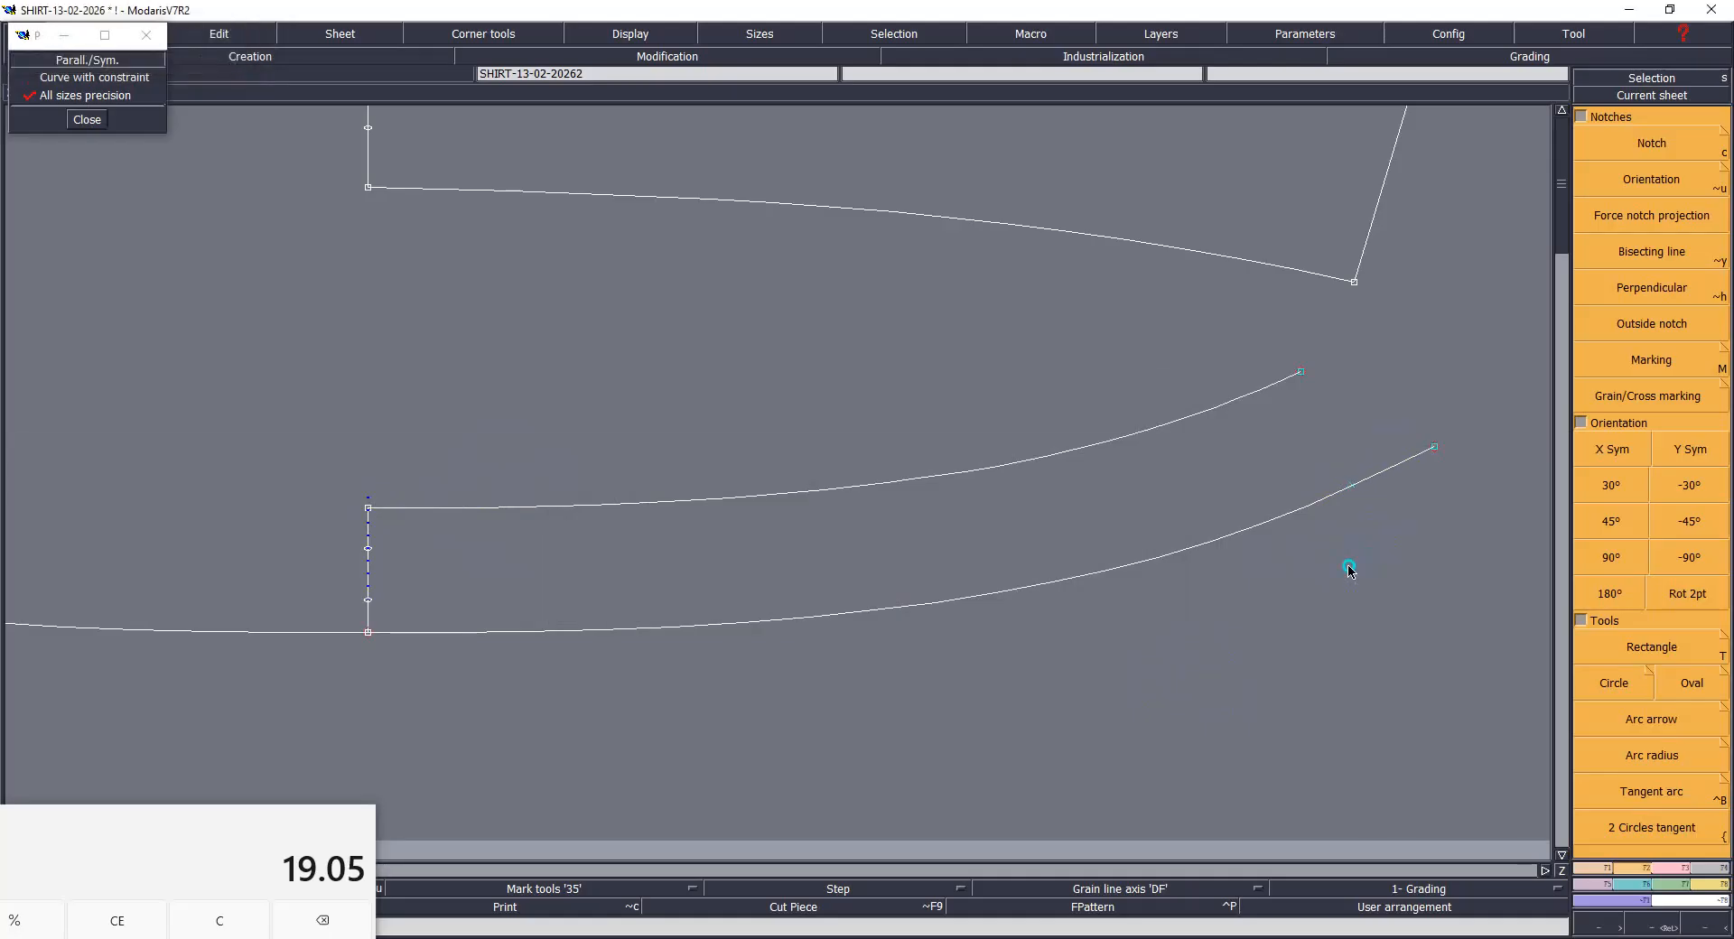
click(1438, 450)
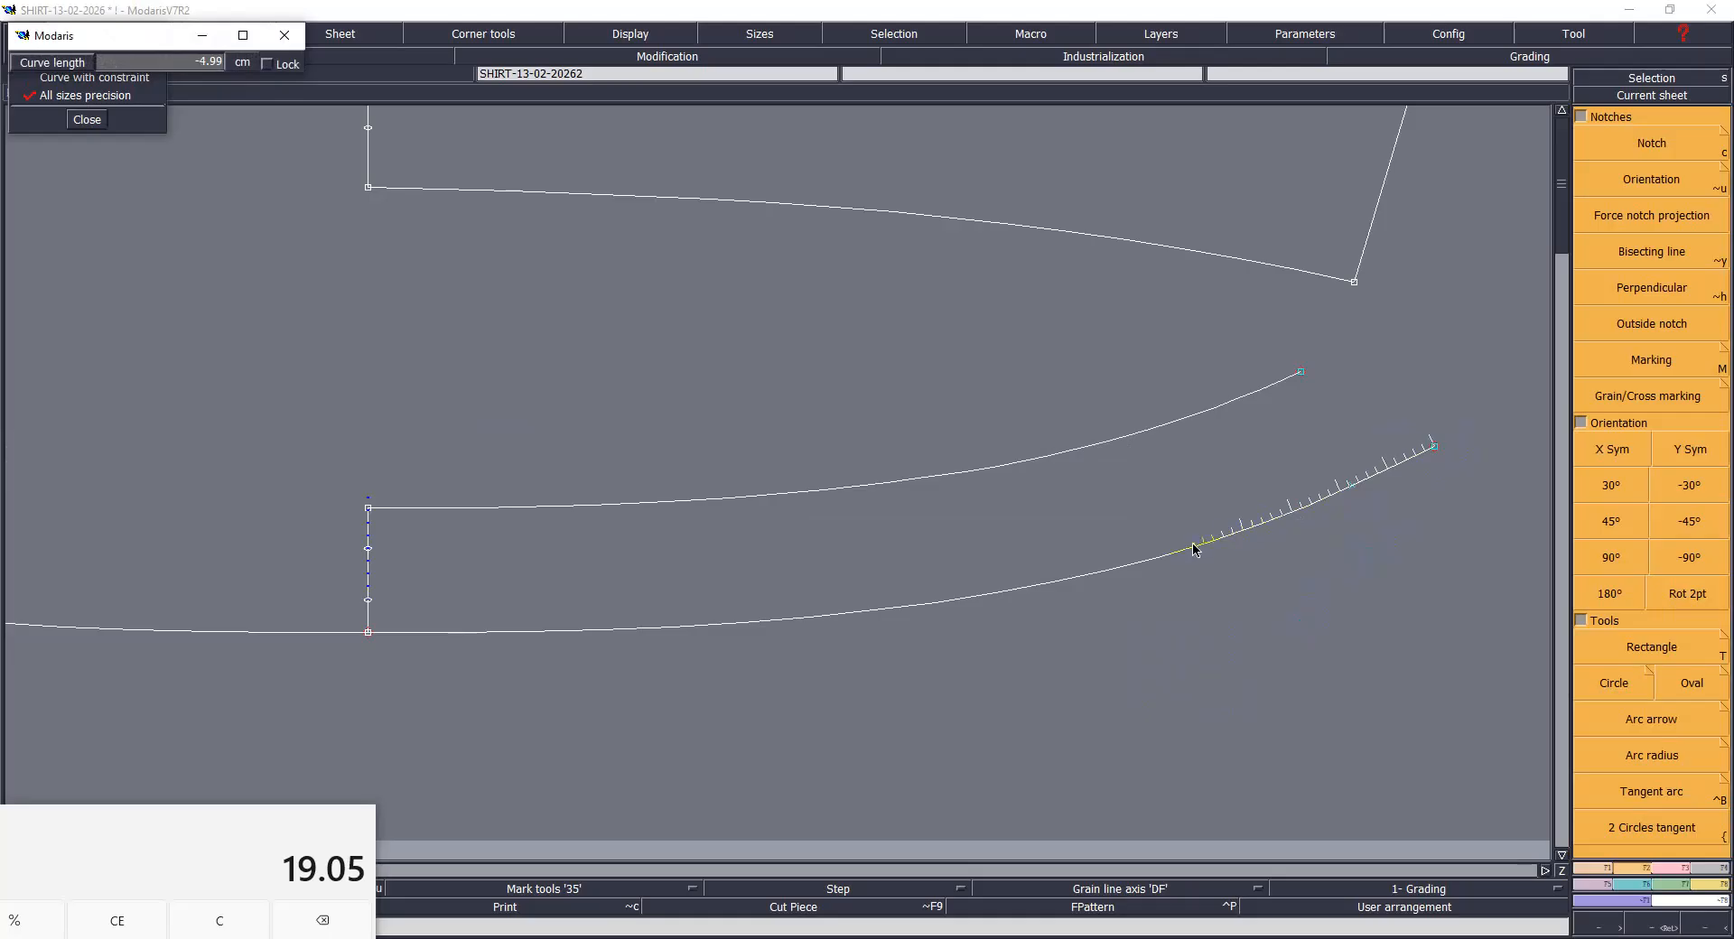
key(BackSpace)
text(-3.)
key(Return)
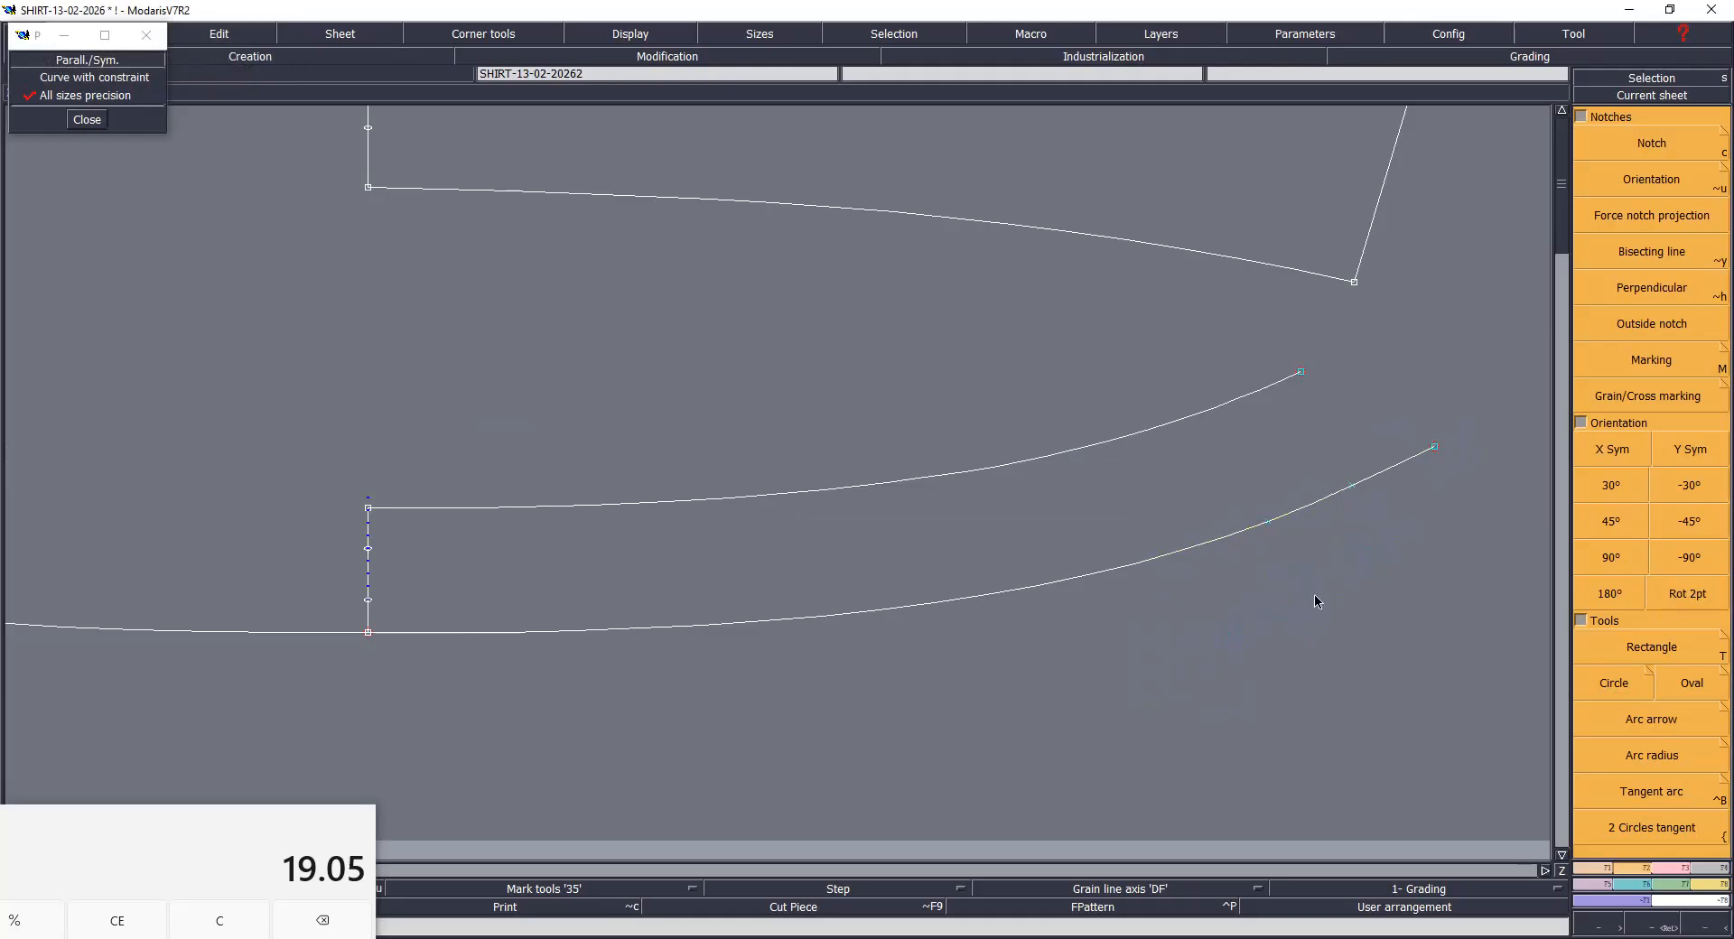
Step: Rotate the sheet by two points so the placed point and the extended end lie horizontally, and save
click(1681, 593)
click(1273, 524)
click(1434, 447)
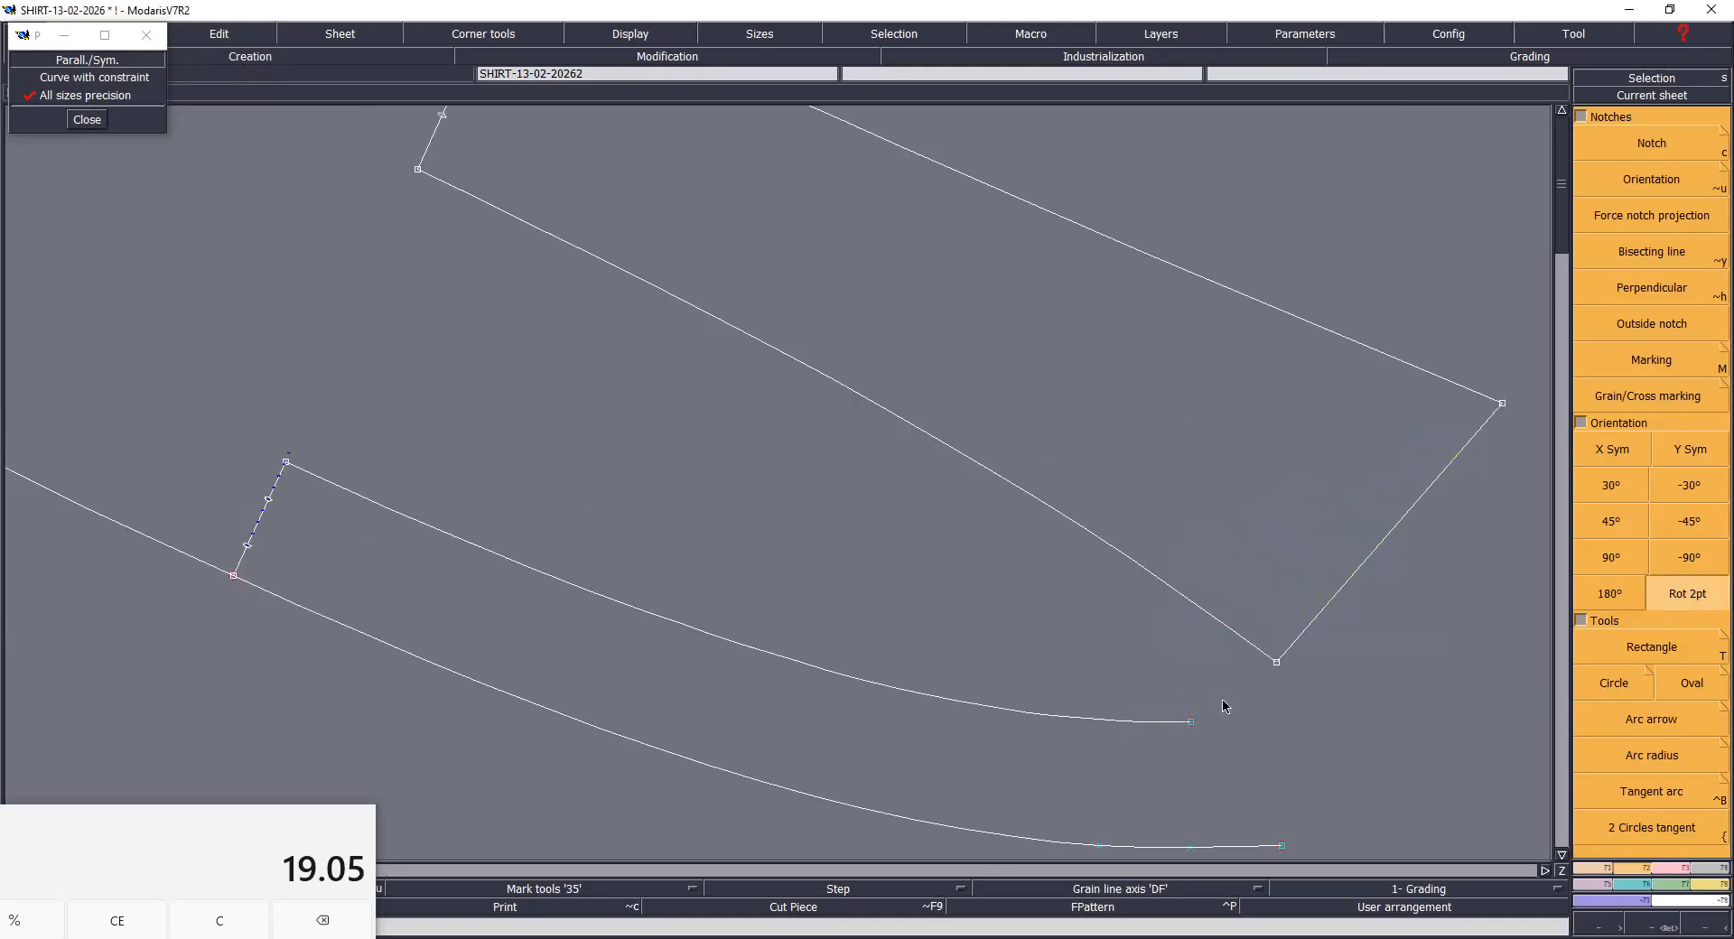
key(Home)
key(Return)
drag(642, 452, 1336, 807)
key(ctrl+s)
click(778, 585)
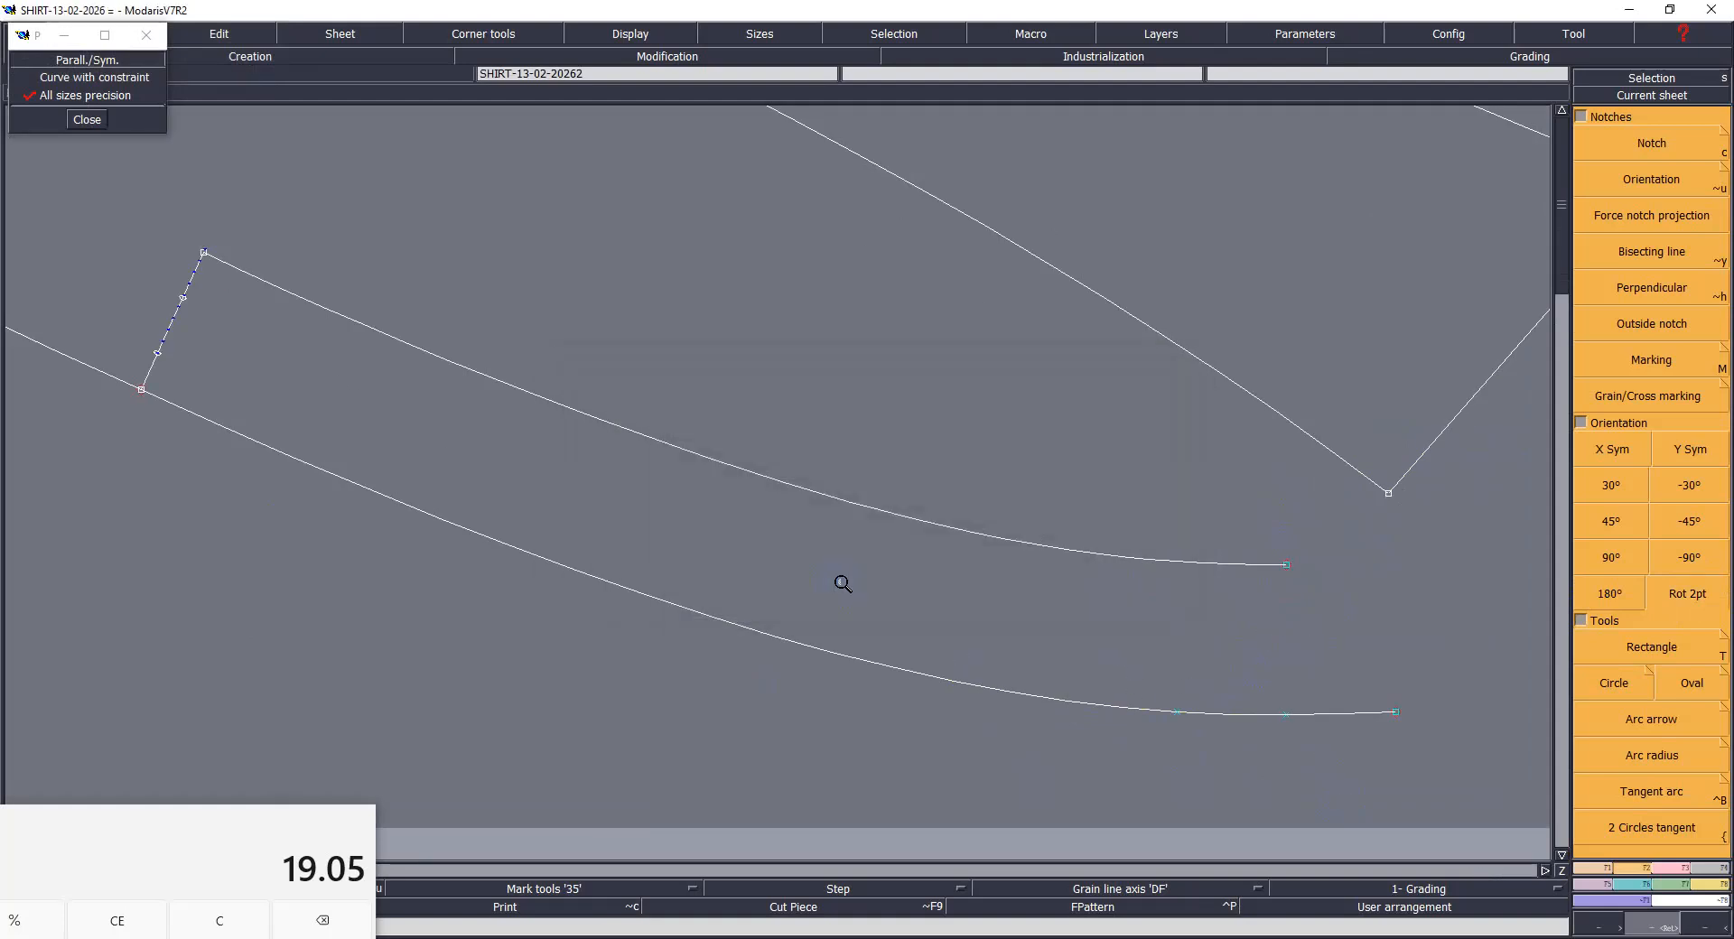
Step: Align the upper stand curve's outer end vertically with the original end point on the lower curve
key(x)
click(1286, 714)
click(1287, 566)
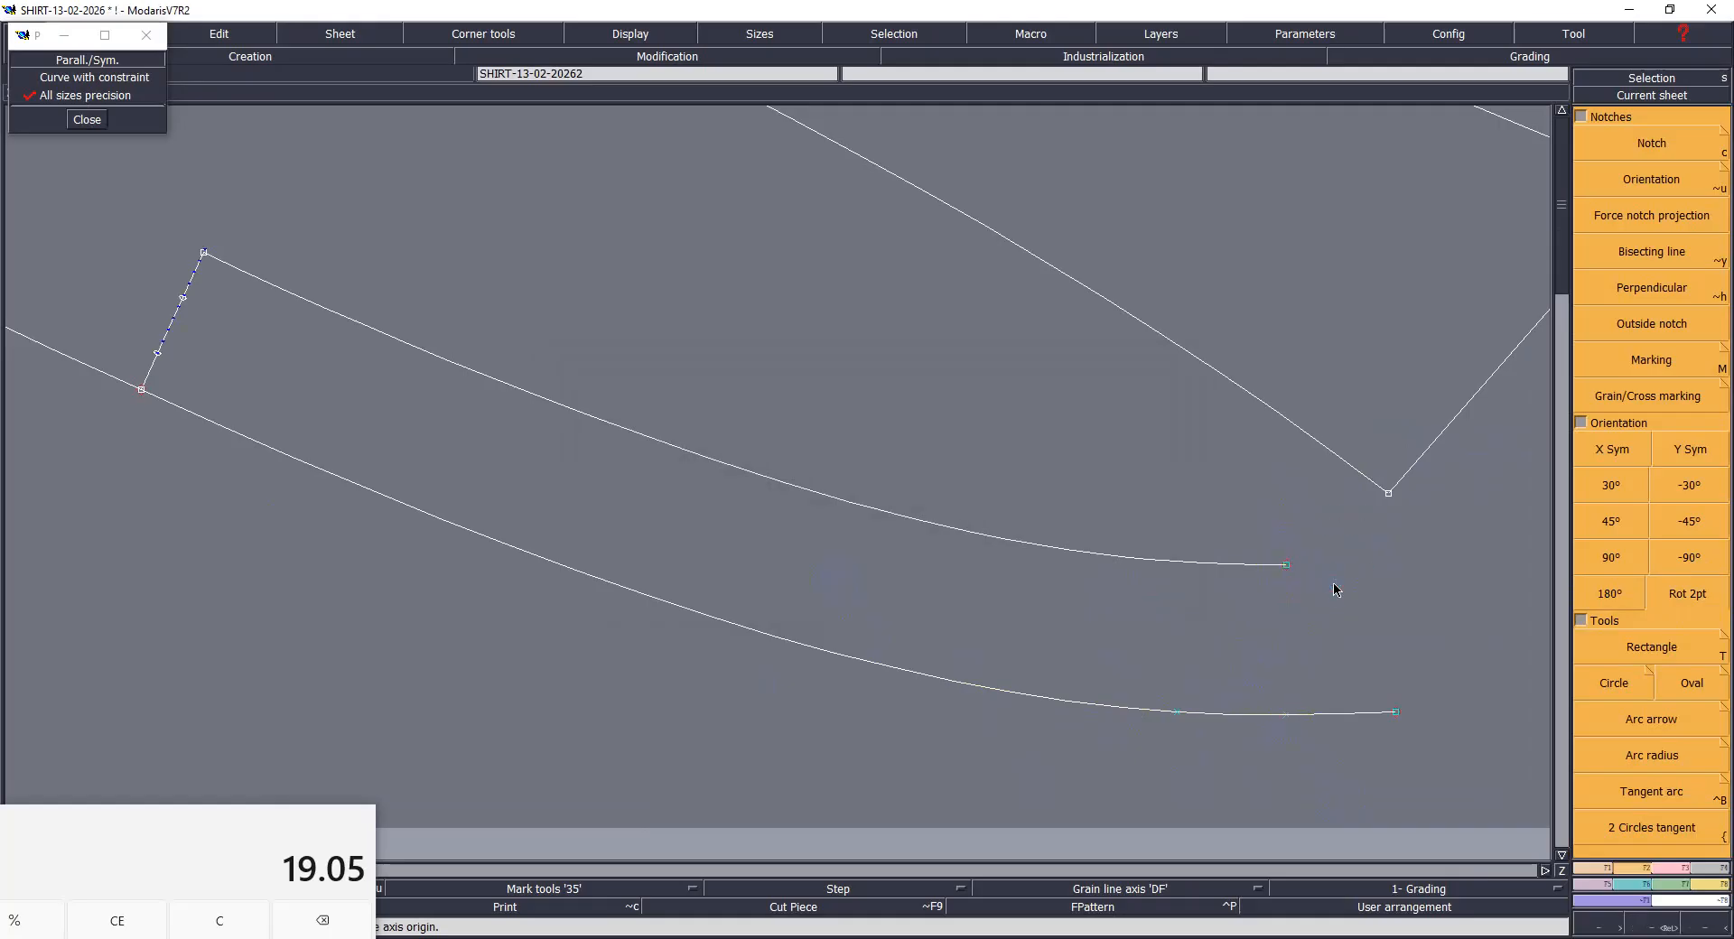
click(1286, 715)
click(1287, 566)
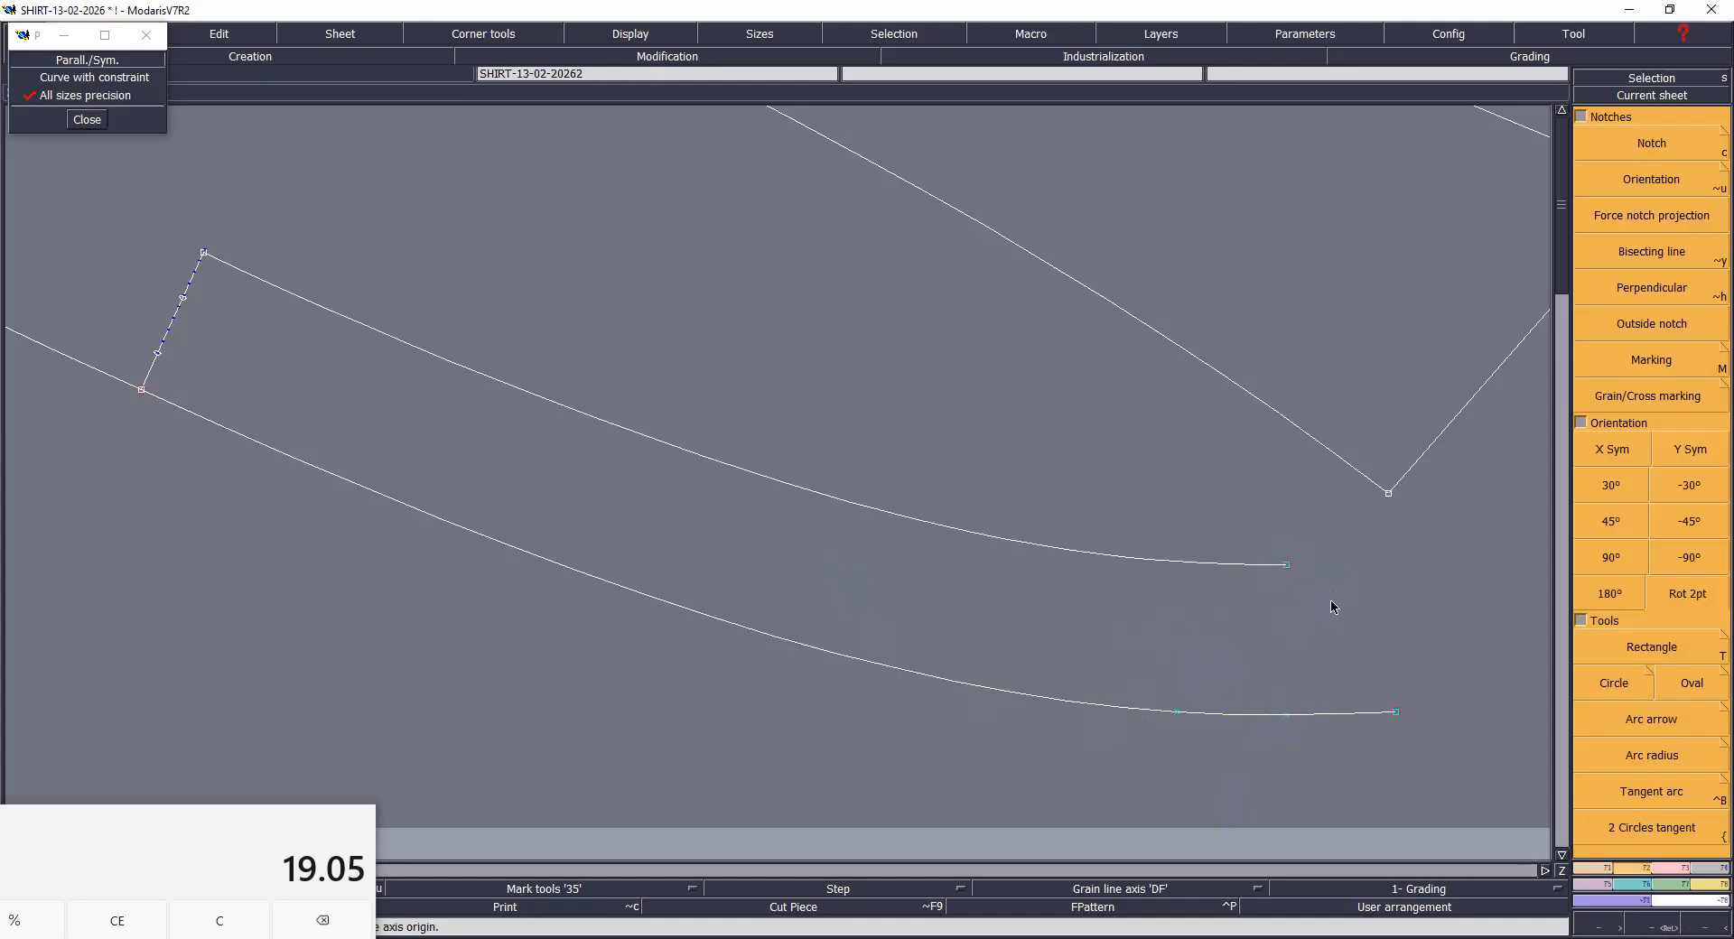
Step: Turn on Print to keep a reference and move the upper curve's outer end with dx -0.4 cm and dy 0
key(alt+c)
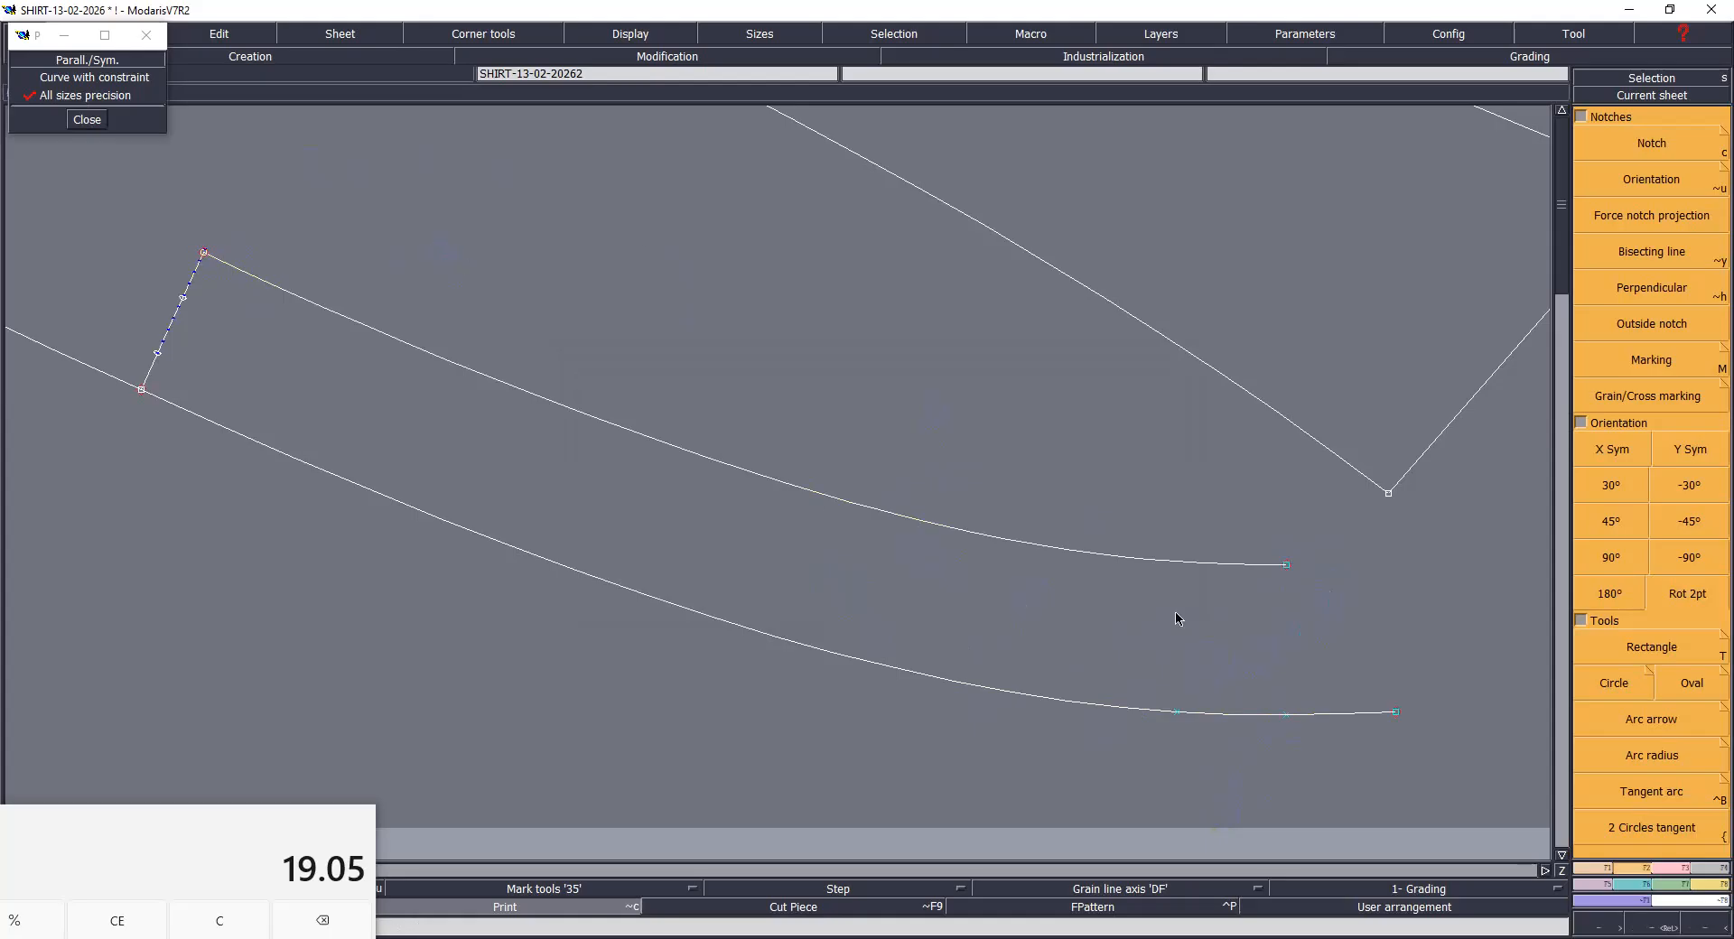
click(1284, 566)
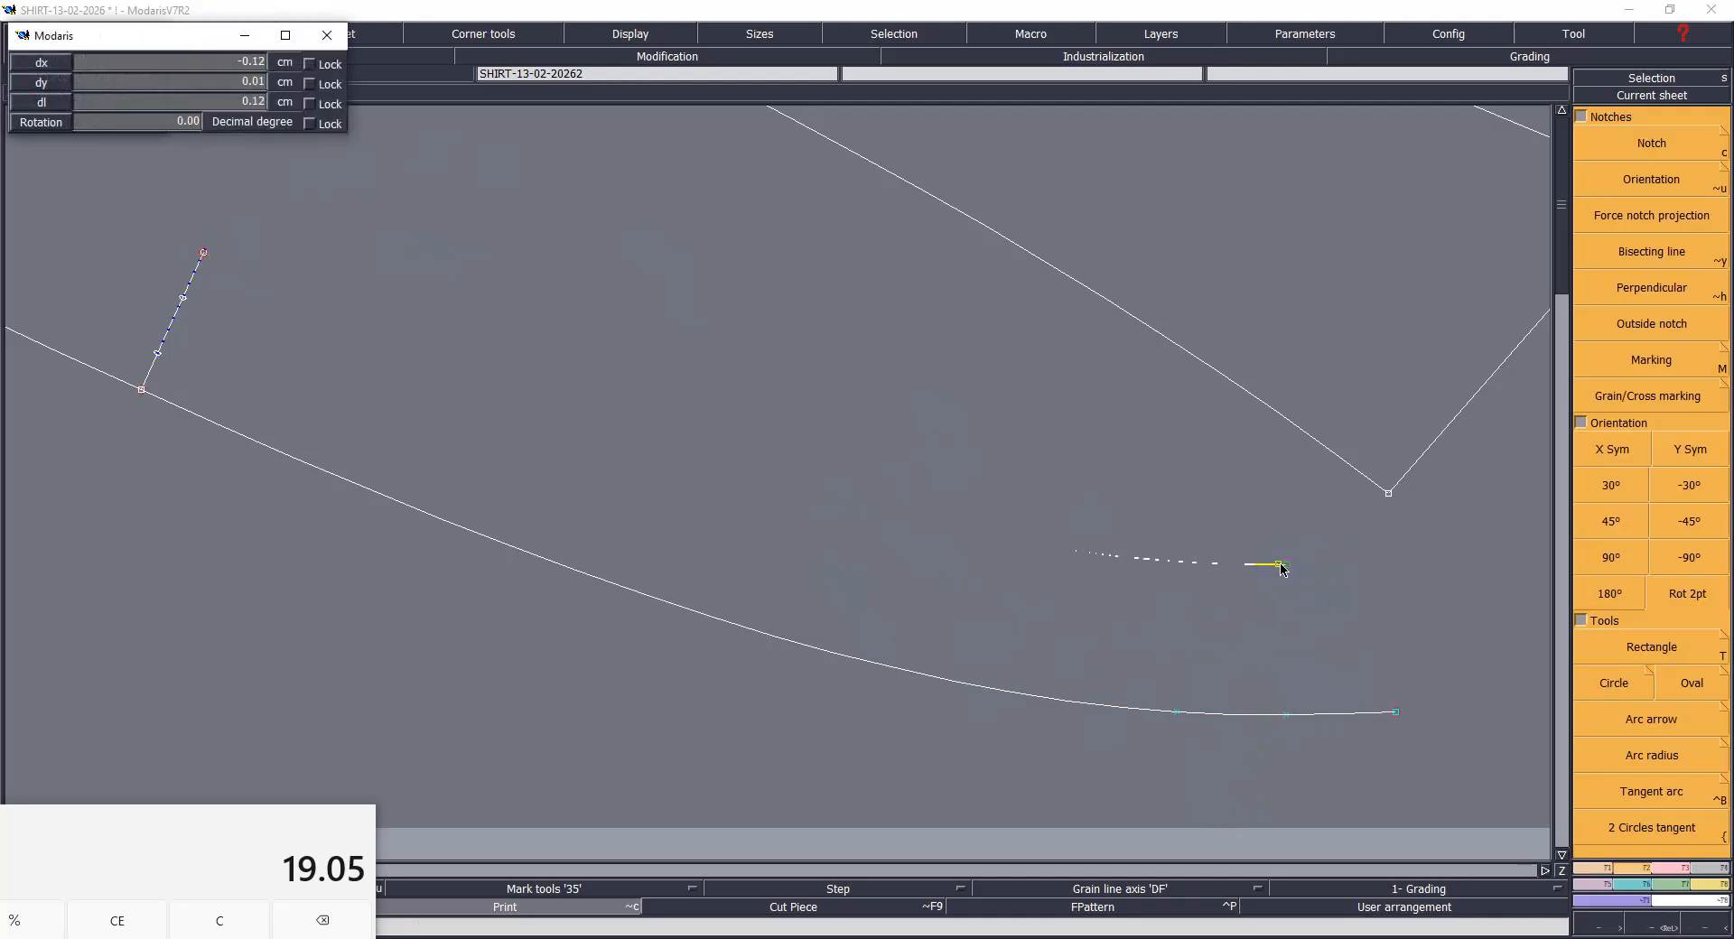
text(-0)
text(.4)
key(Tab)
key(Return)
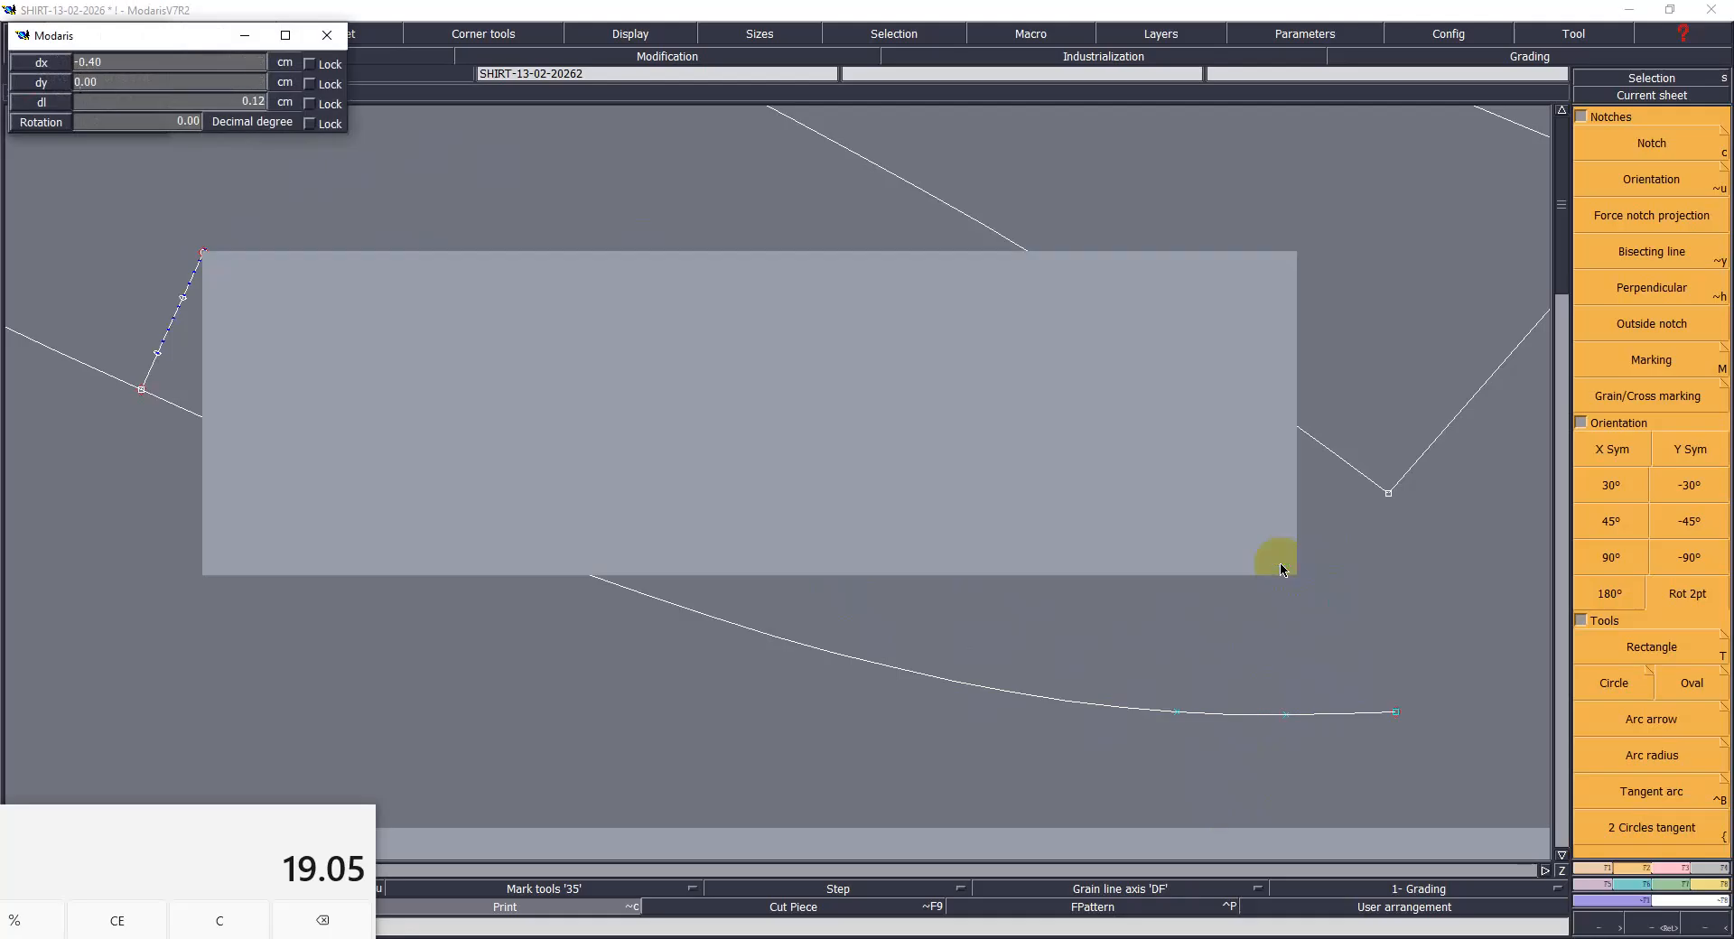
Step: Try moving the upper curve's outer end with dx 0 and dy -0.3 cm, and undo the move
click(1263, 568)
key(Down)
text(0)
key(Tab)
key(BackSpace)
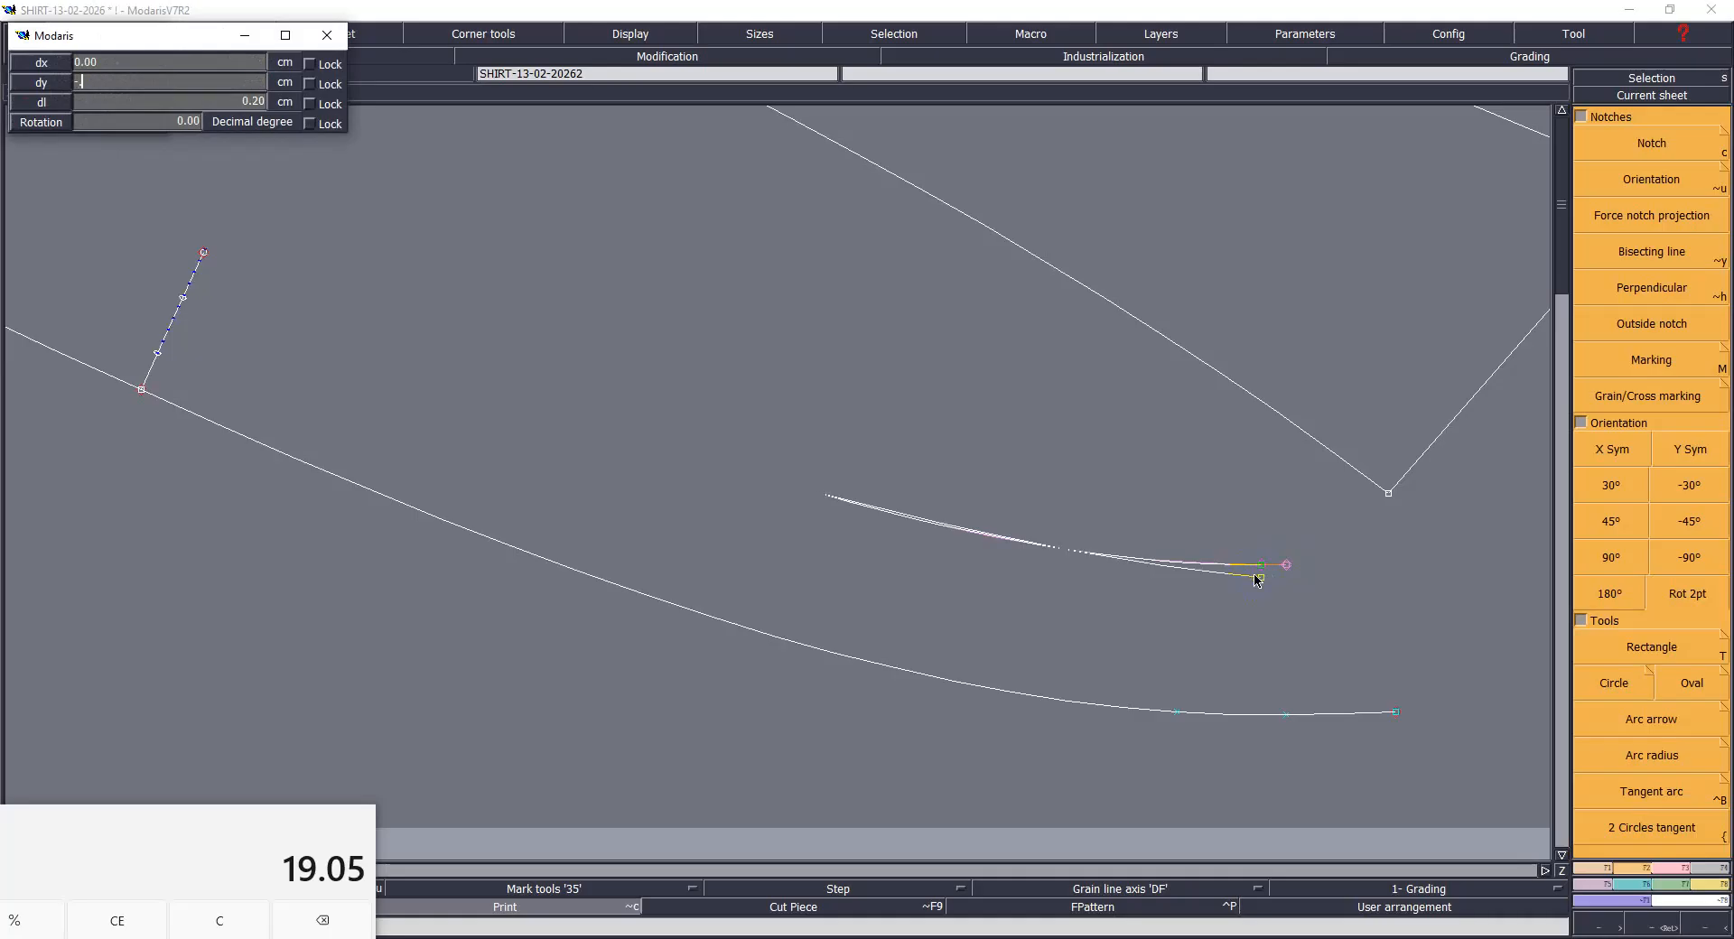
text(-.3)
key(Return)
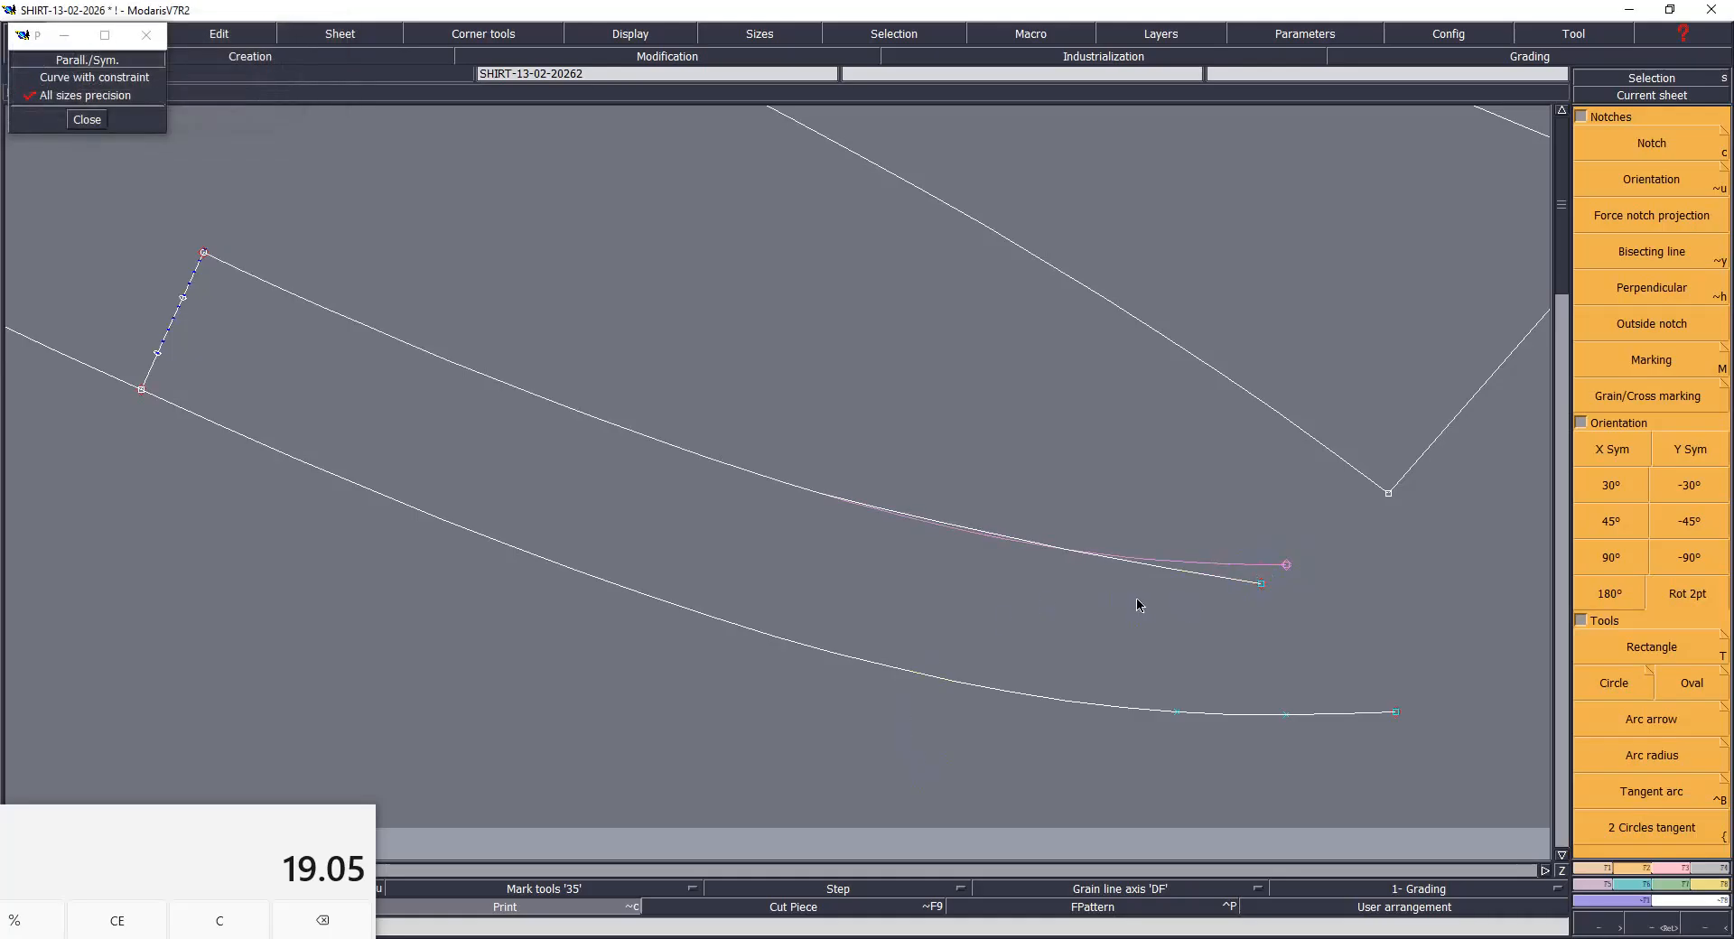
key(ctrl+z)
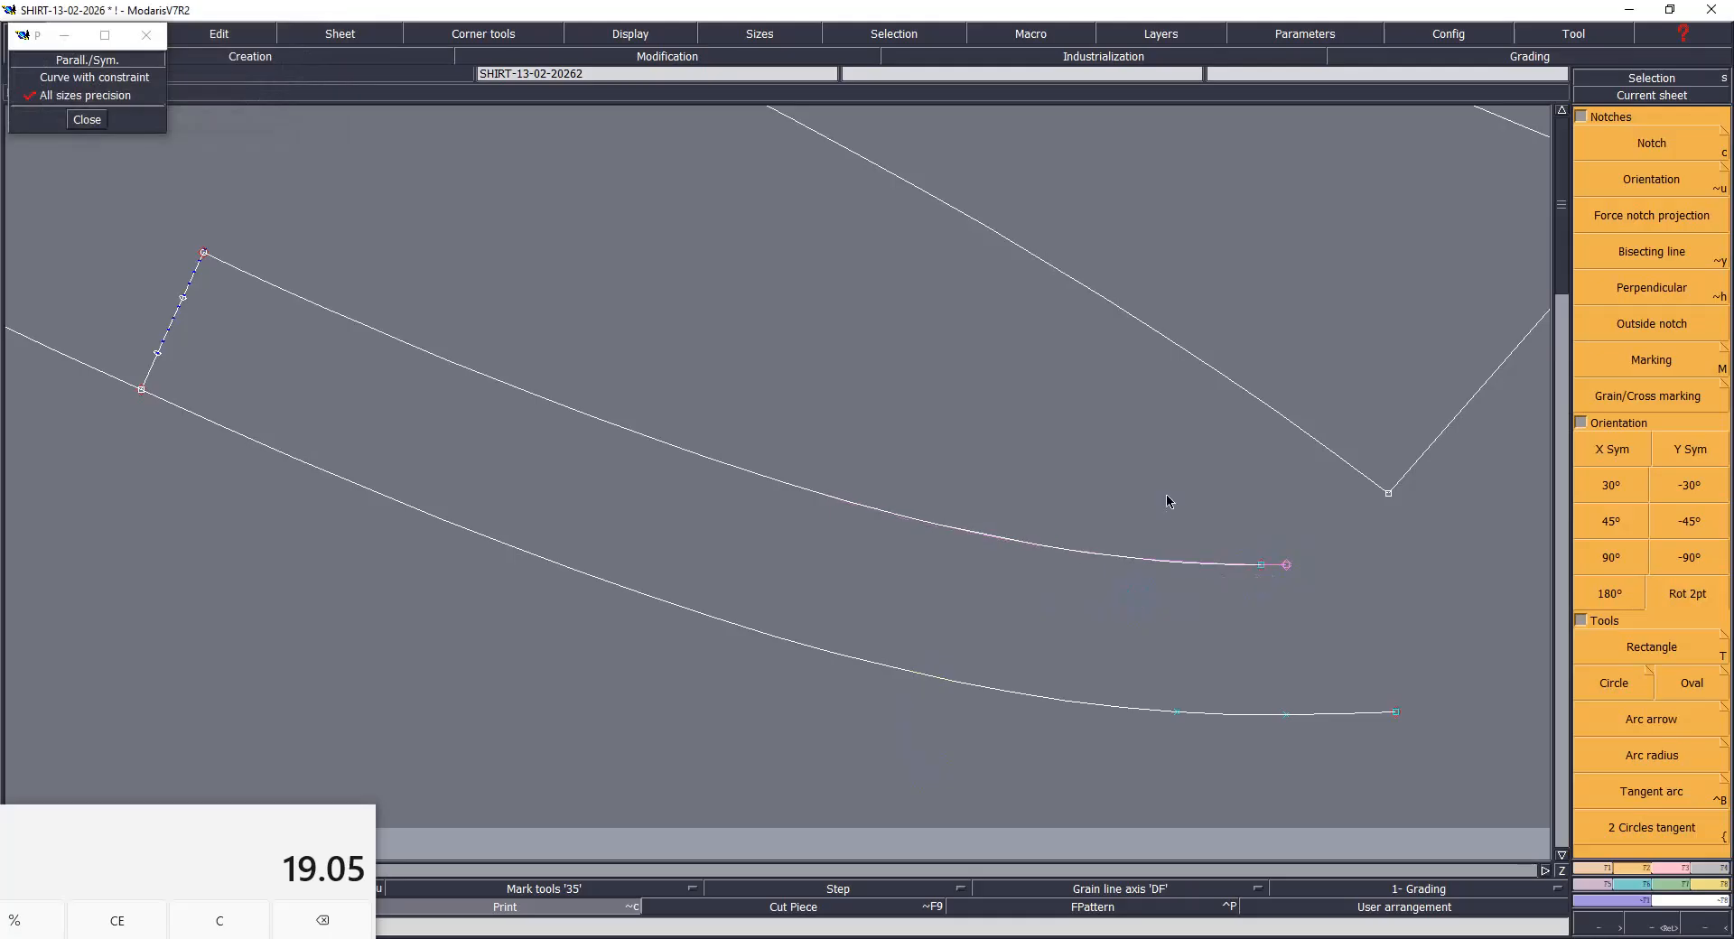
Step: Lower the upper curve's outer end by 0.25 cm
click(1257, 565)
key(Down)
key(Down)
key(BackSpace)
text(-.25)
key(Return)
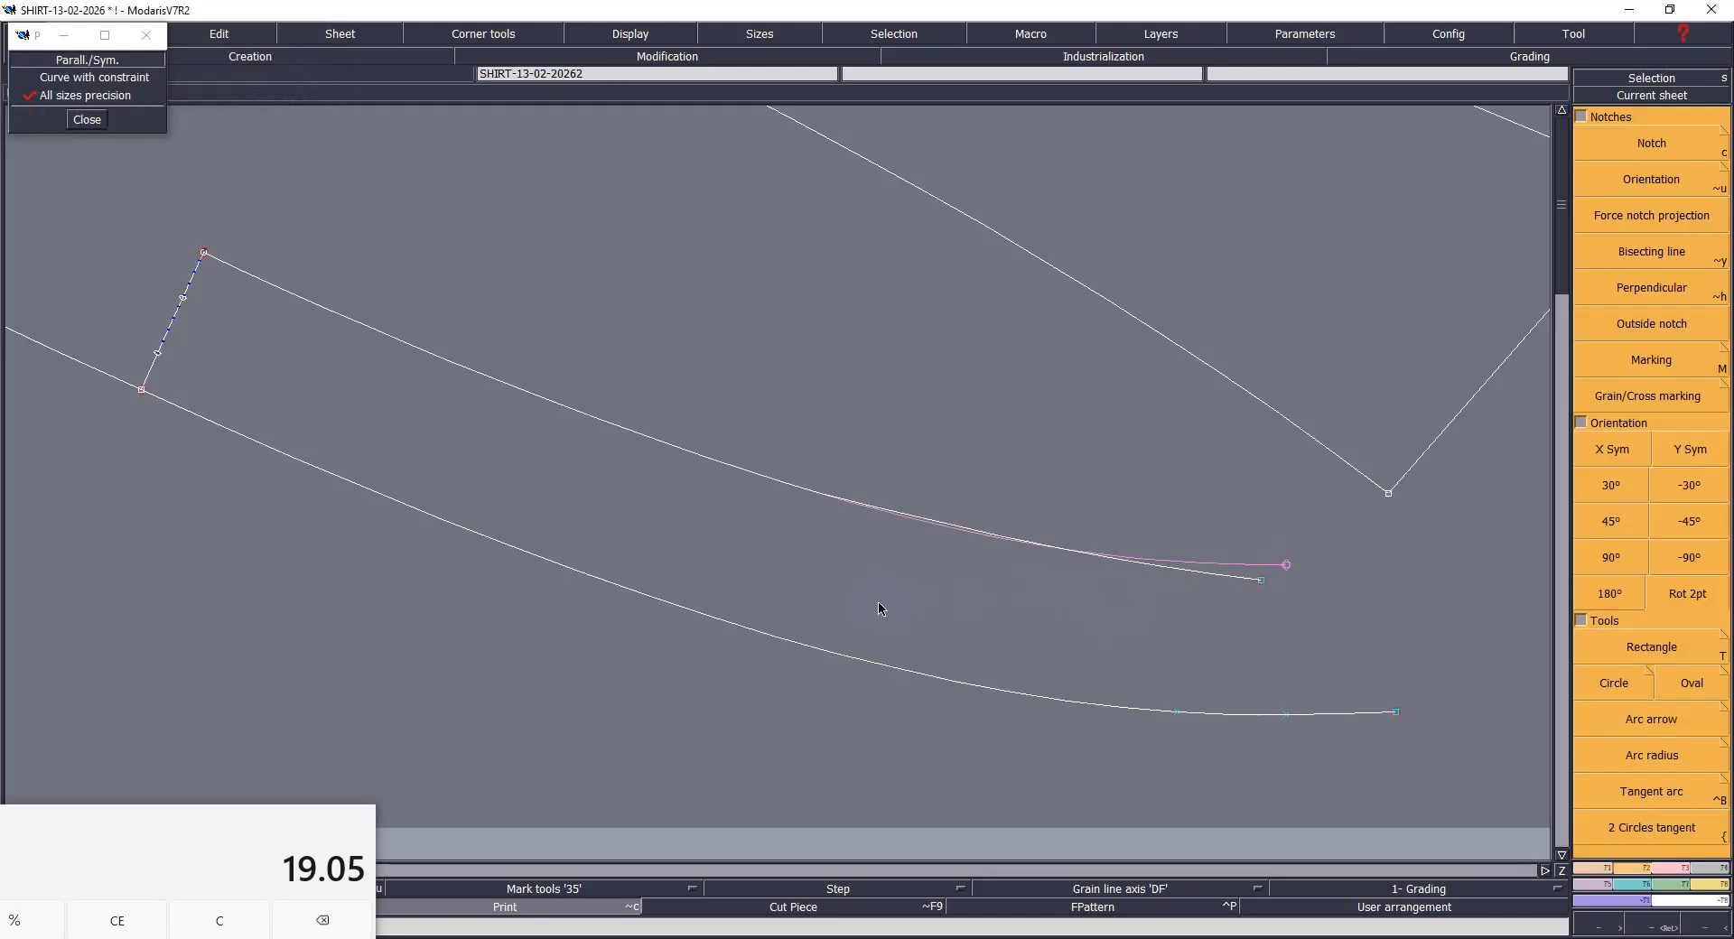
Step: Smooth the upper stand curve by repositioning its outer, middle and CB-side curve points below the pink reference curve
click(1059, 550)
click(1035, 555)
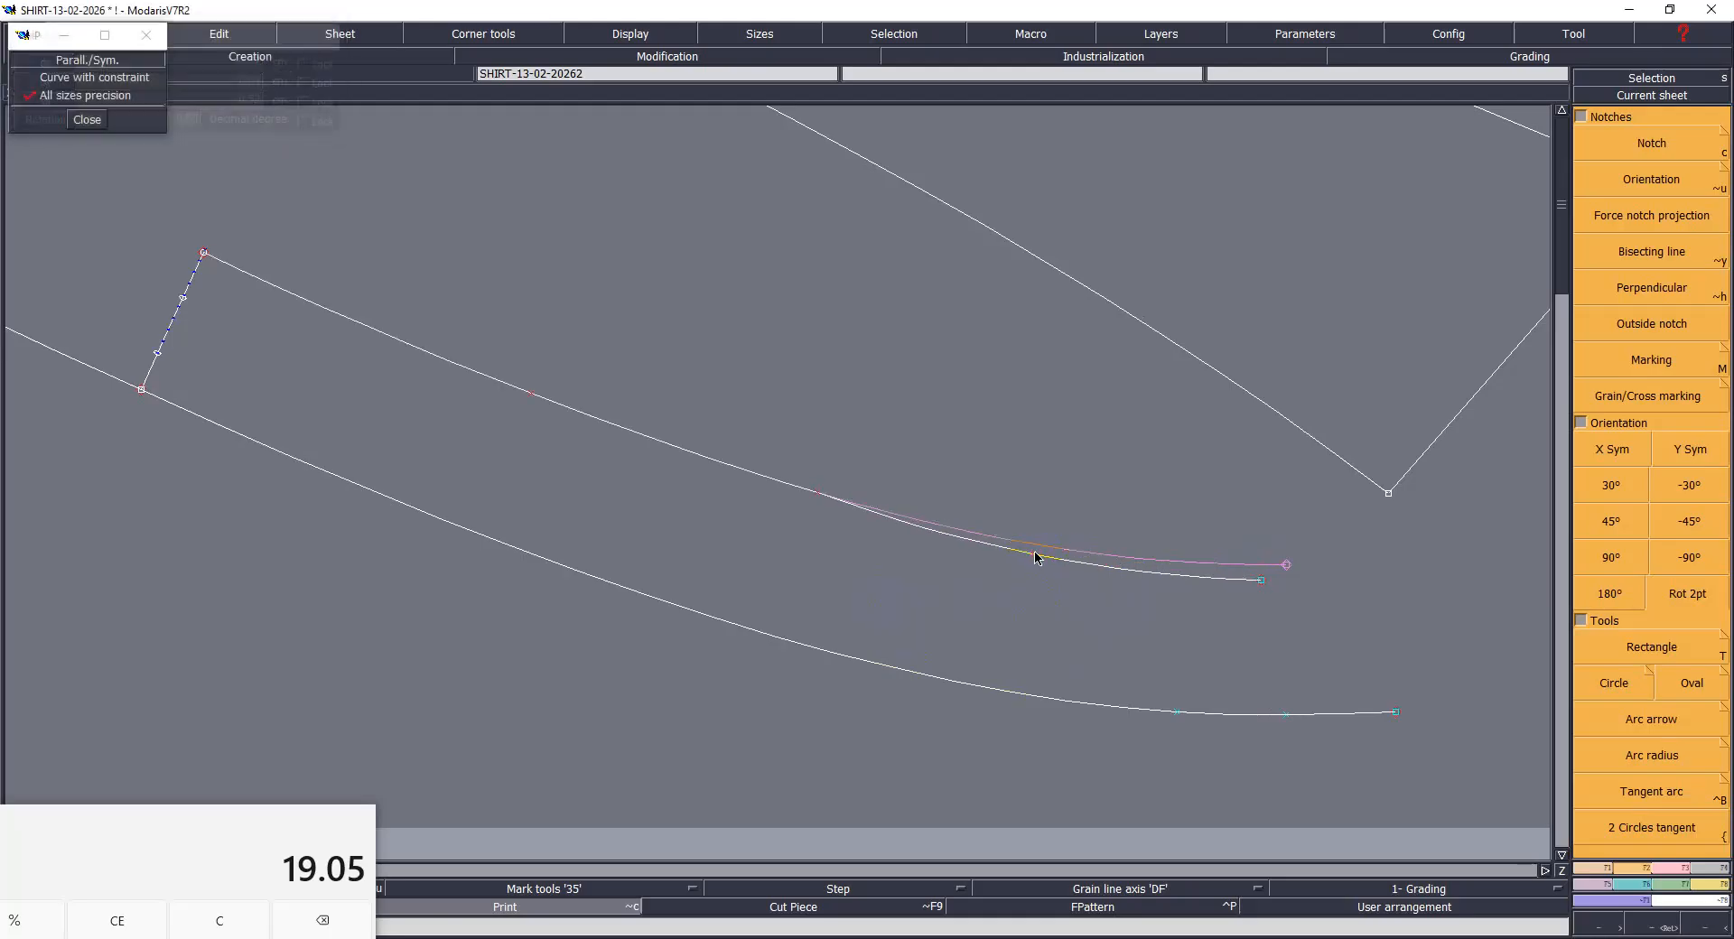
click(817, 495)
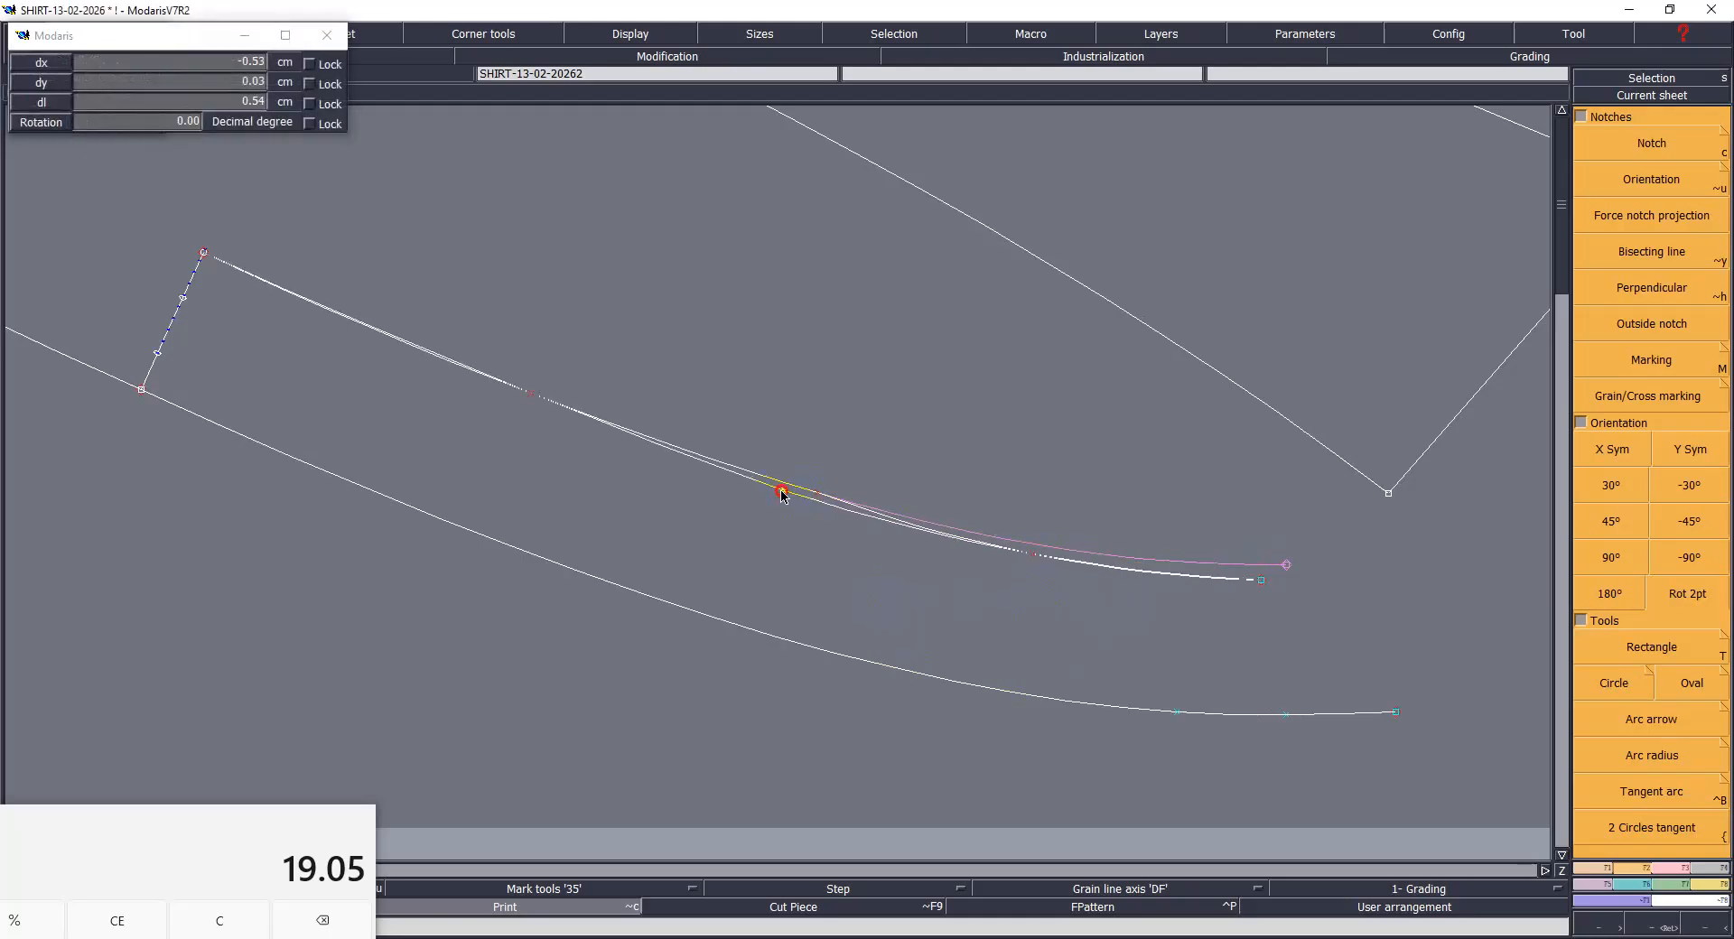
click(782, 492)
click(533, 396)
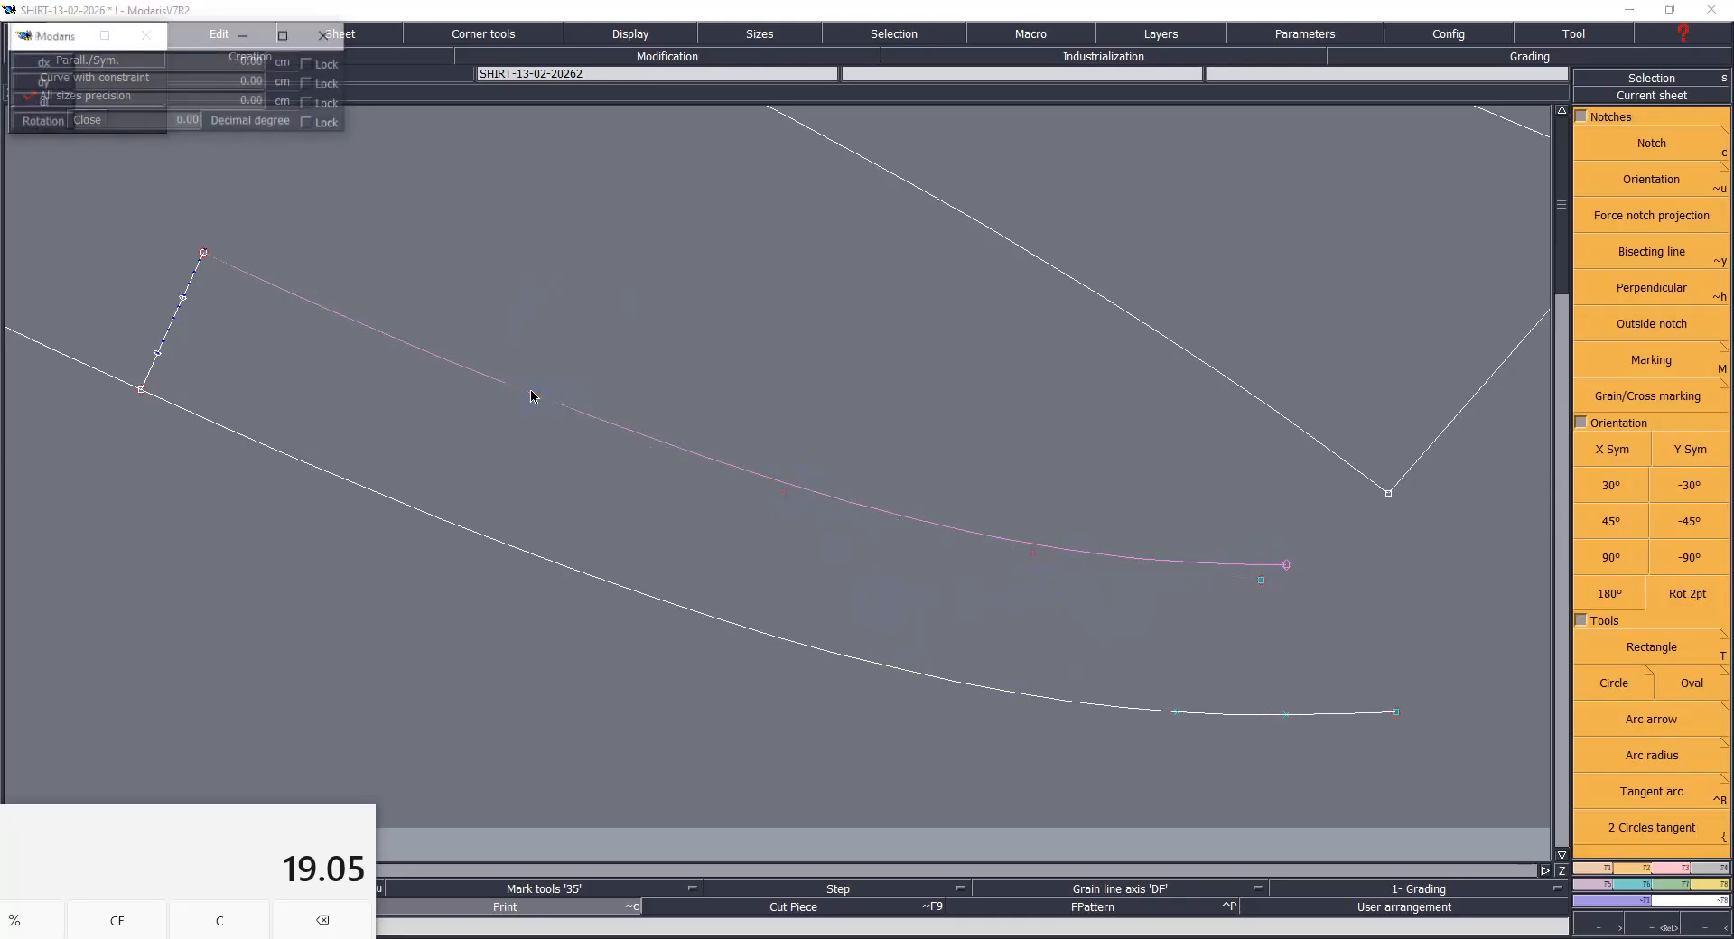
click(536, 398)
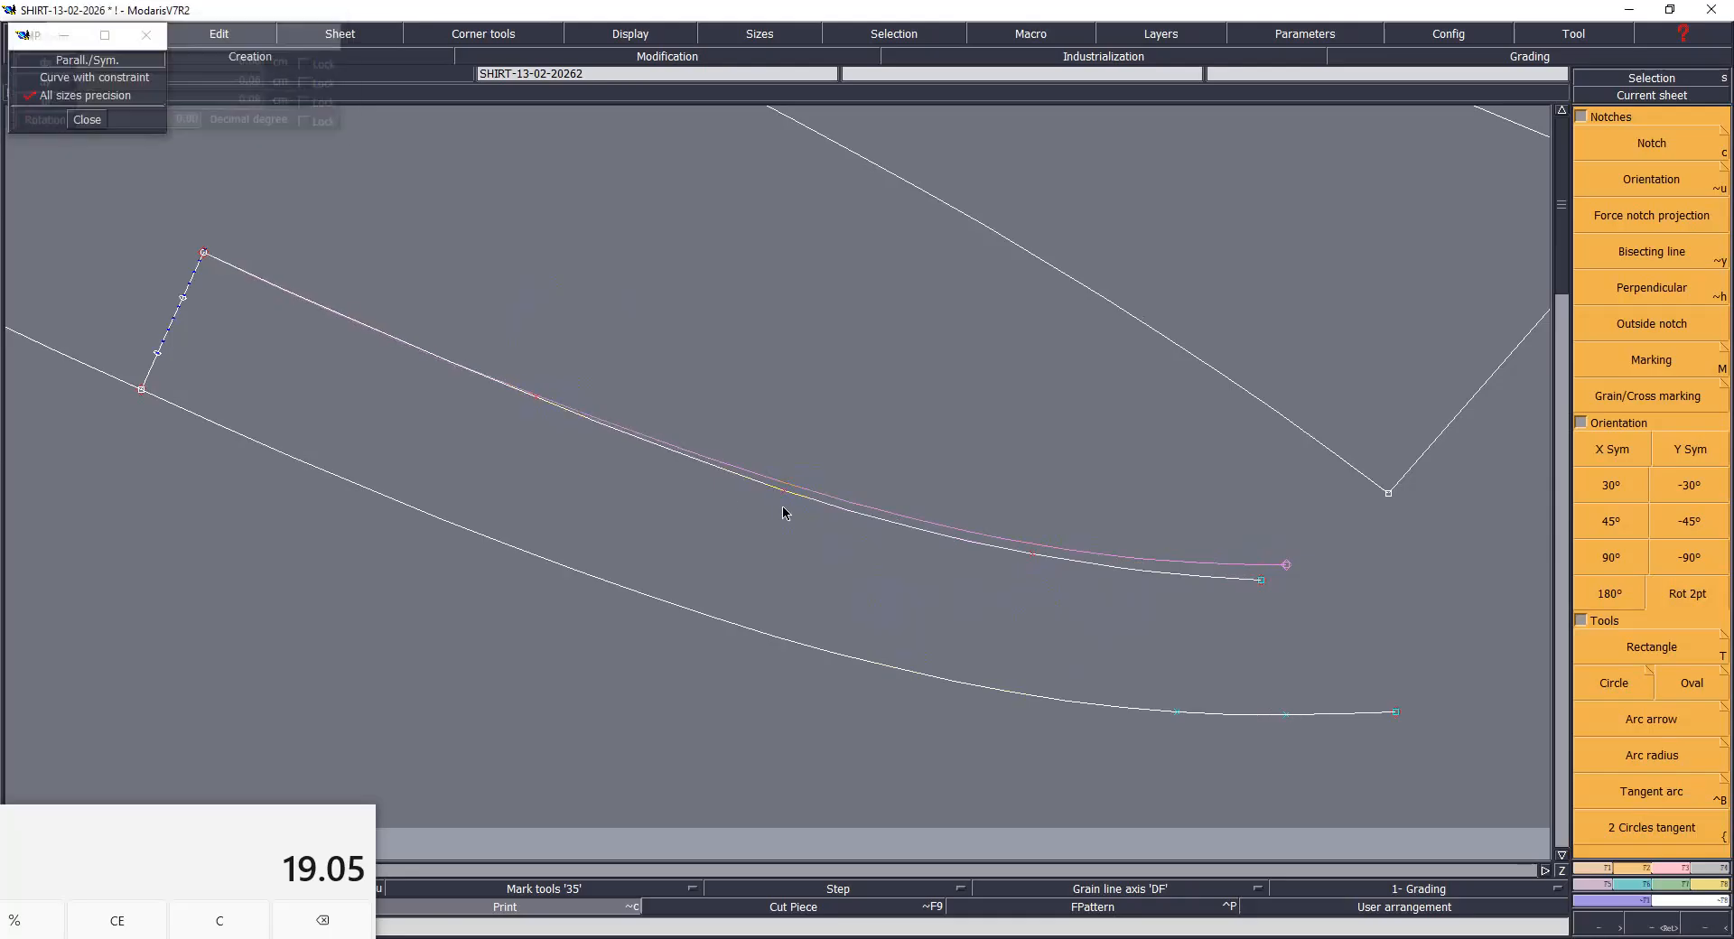
Step: Fine-tune the outer and middle curve points of the upper stand curve for an even run toward the outer end
click(1030, 559)
click(1027, 551)
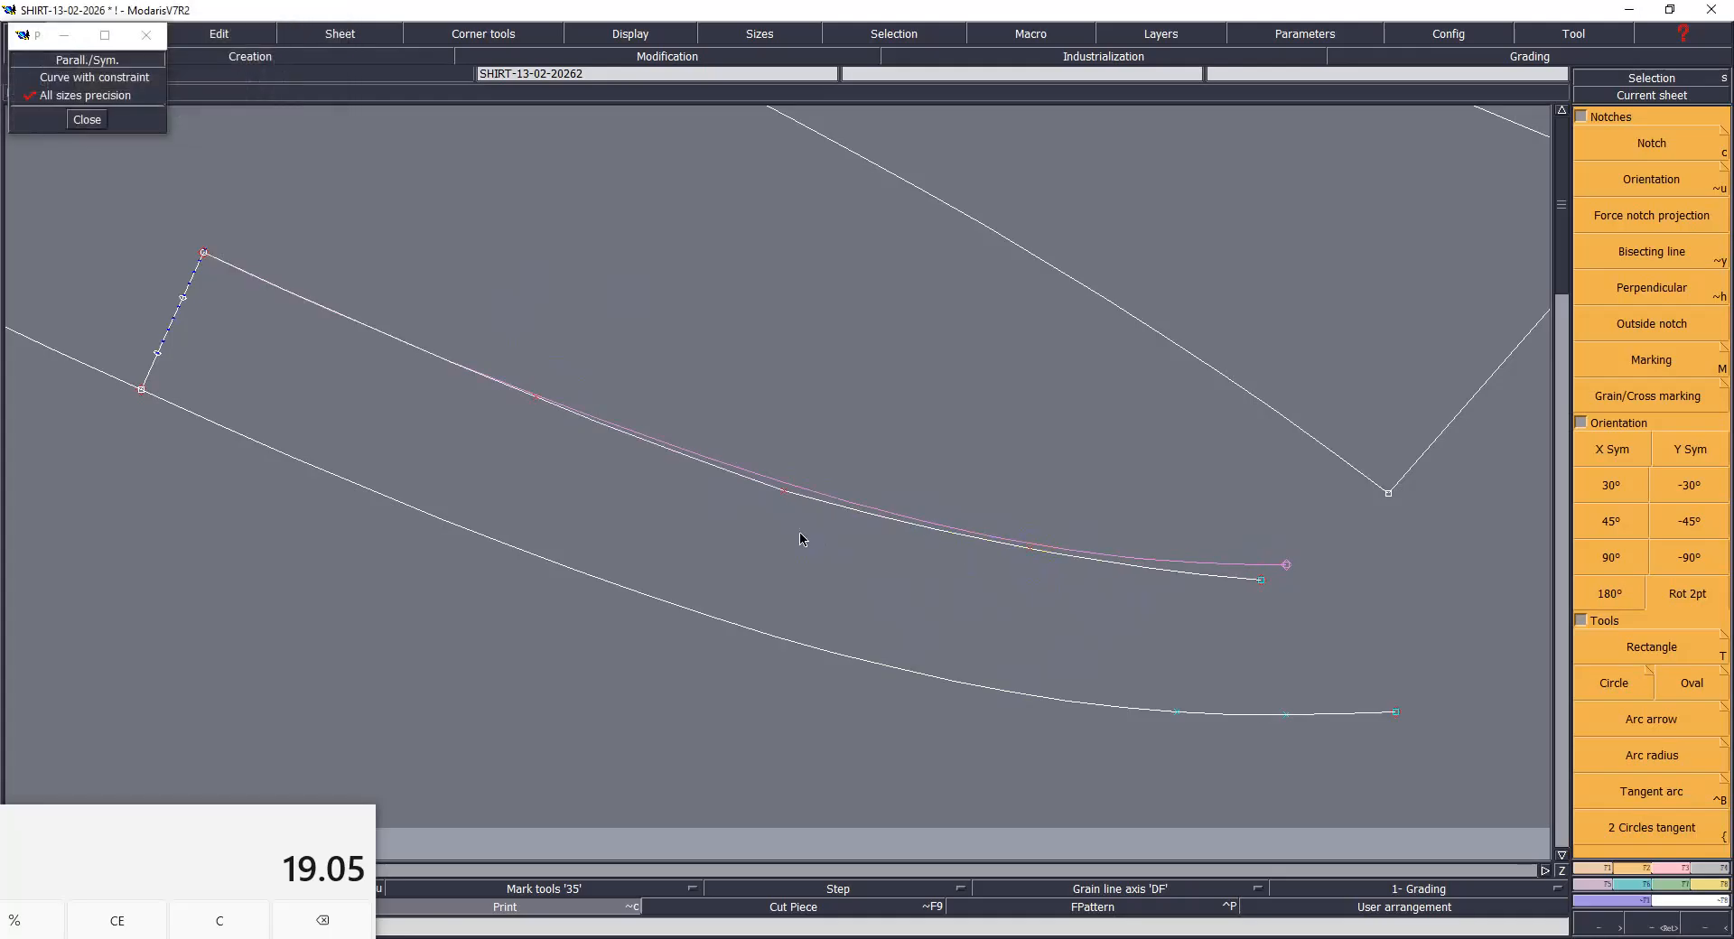
click(782, 490)
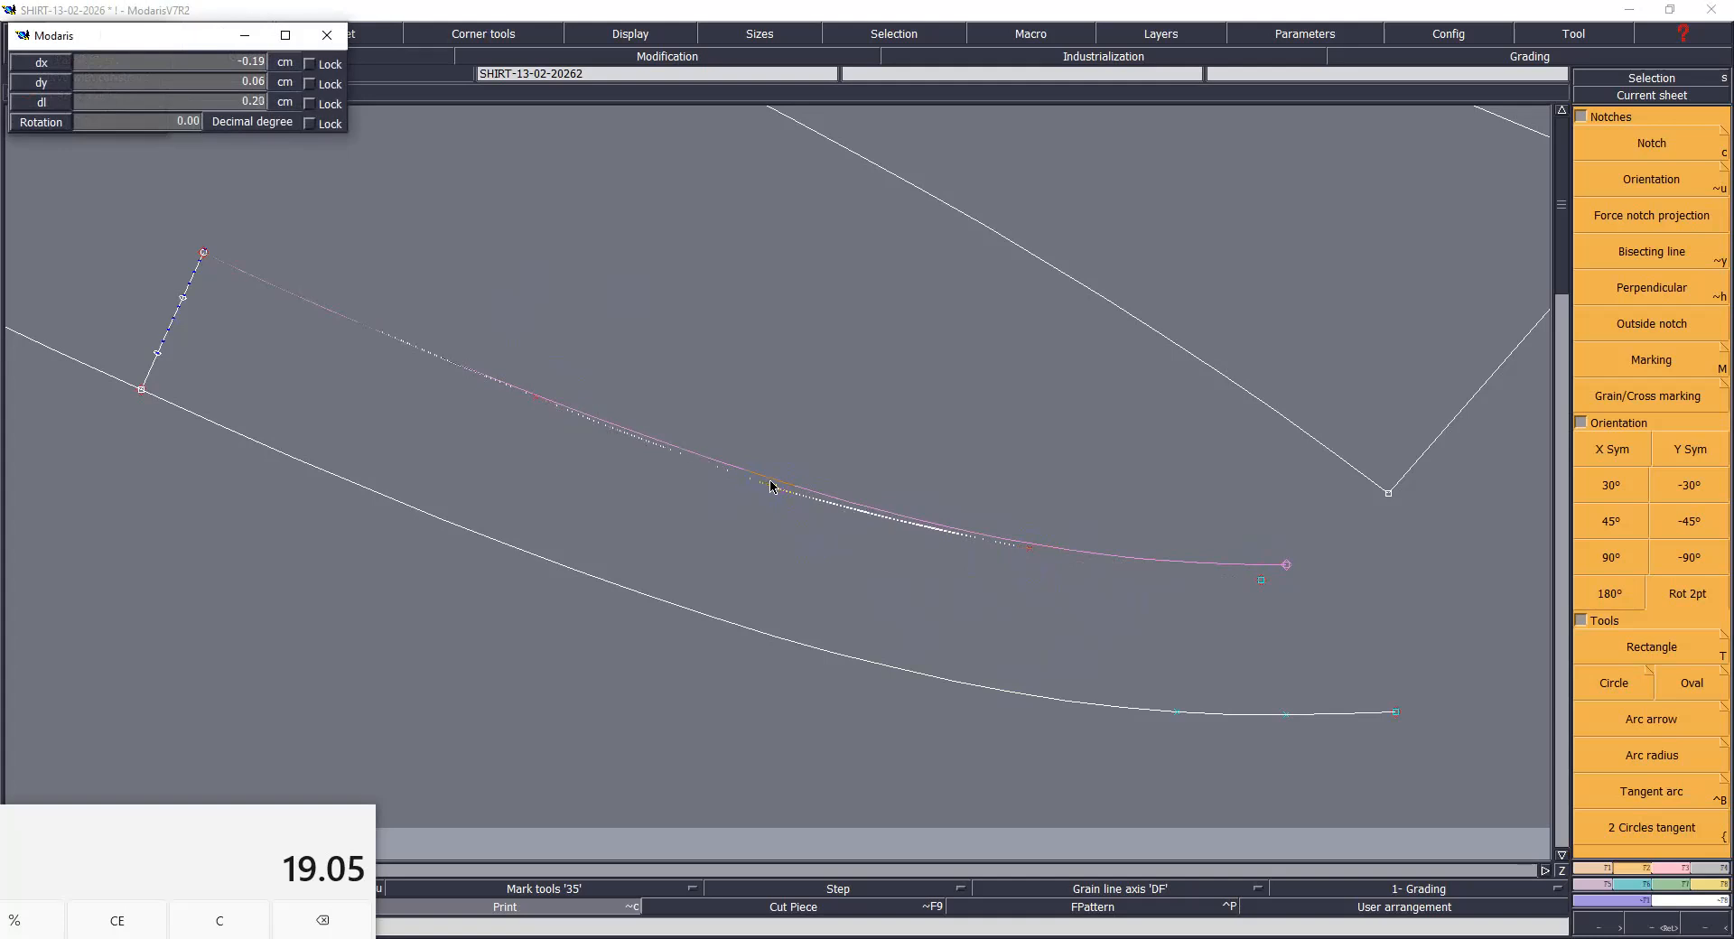
click(782, 487)
click(782, 488)
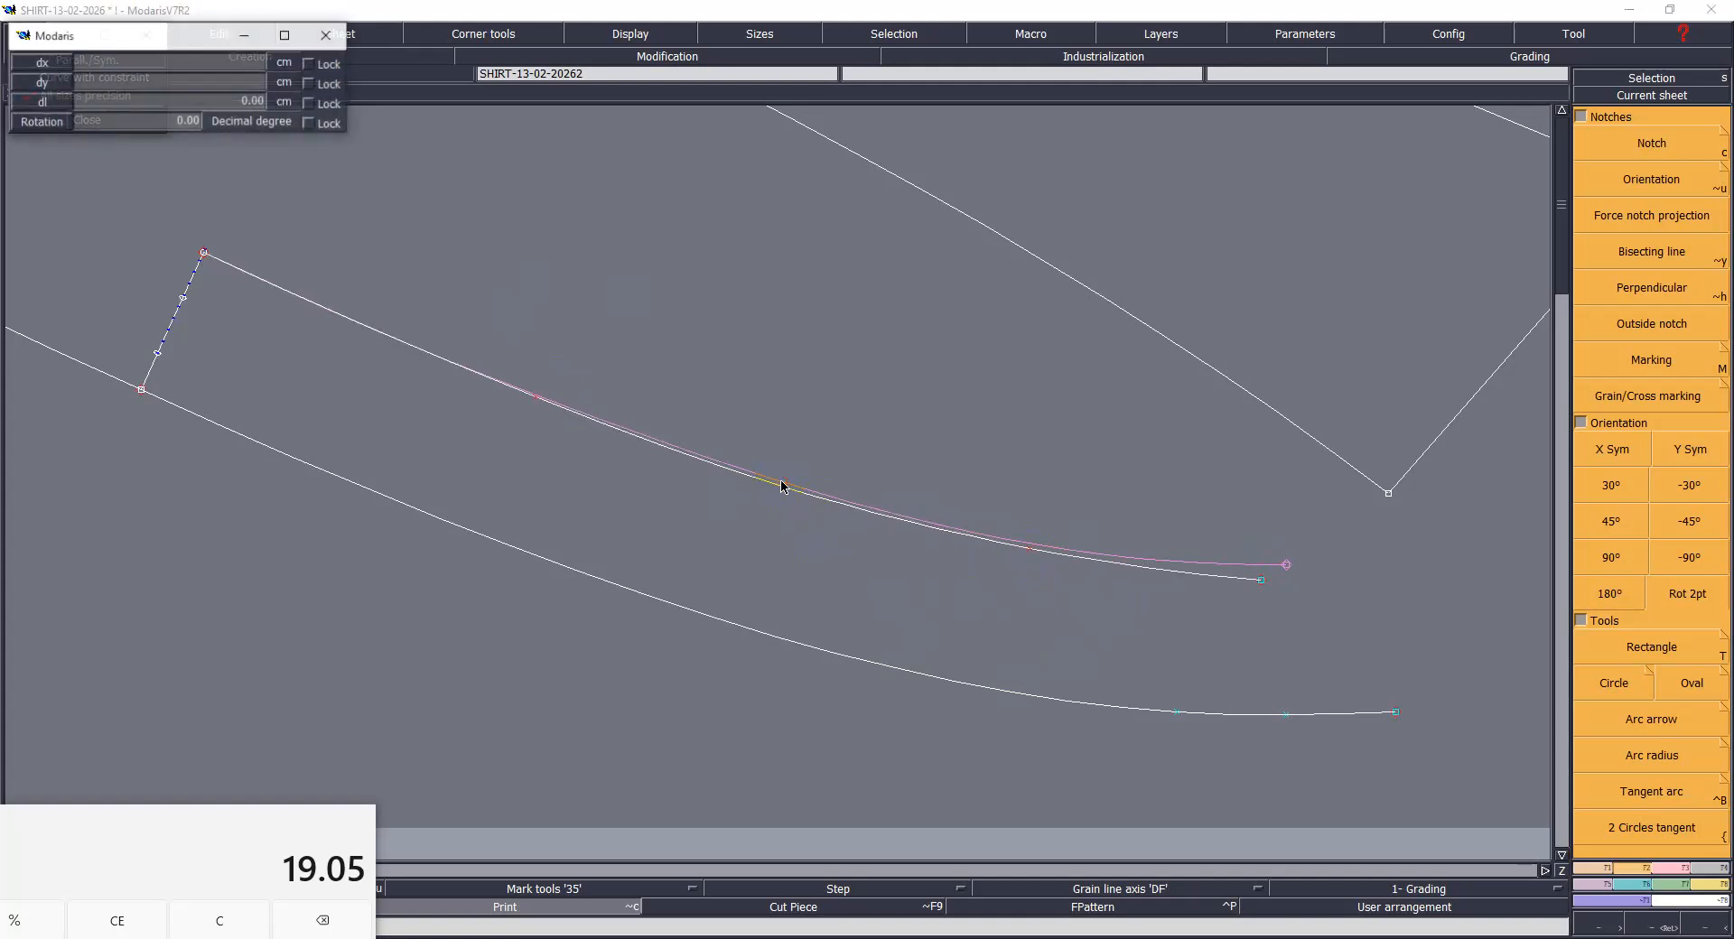
click(775, 488)
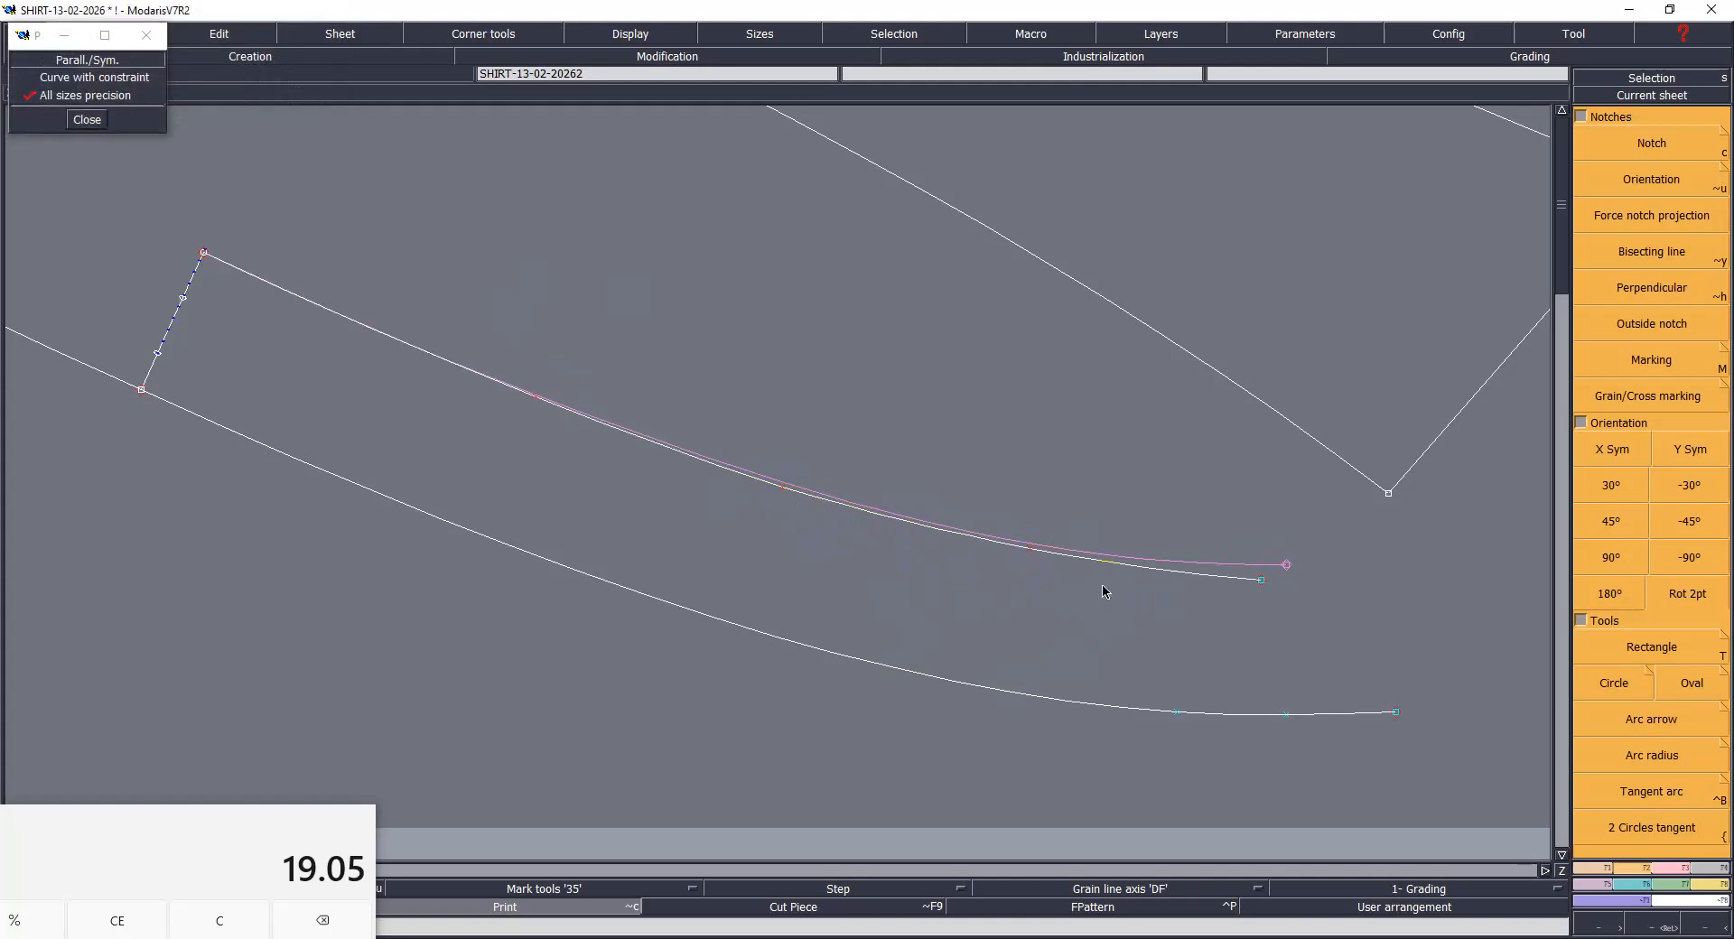
click(1032, 554)
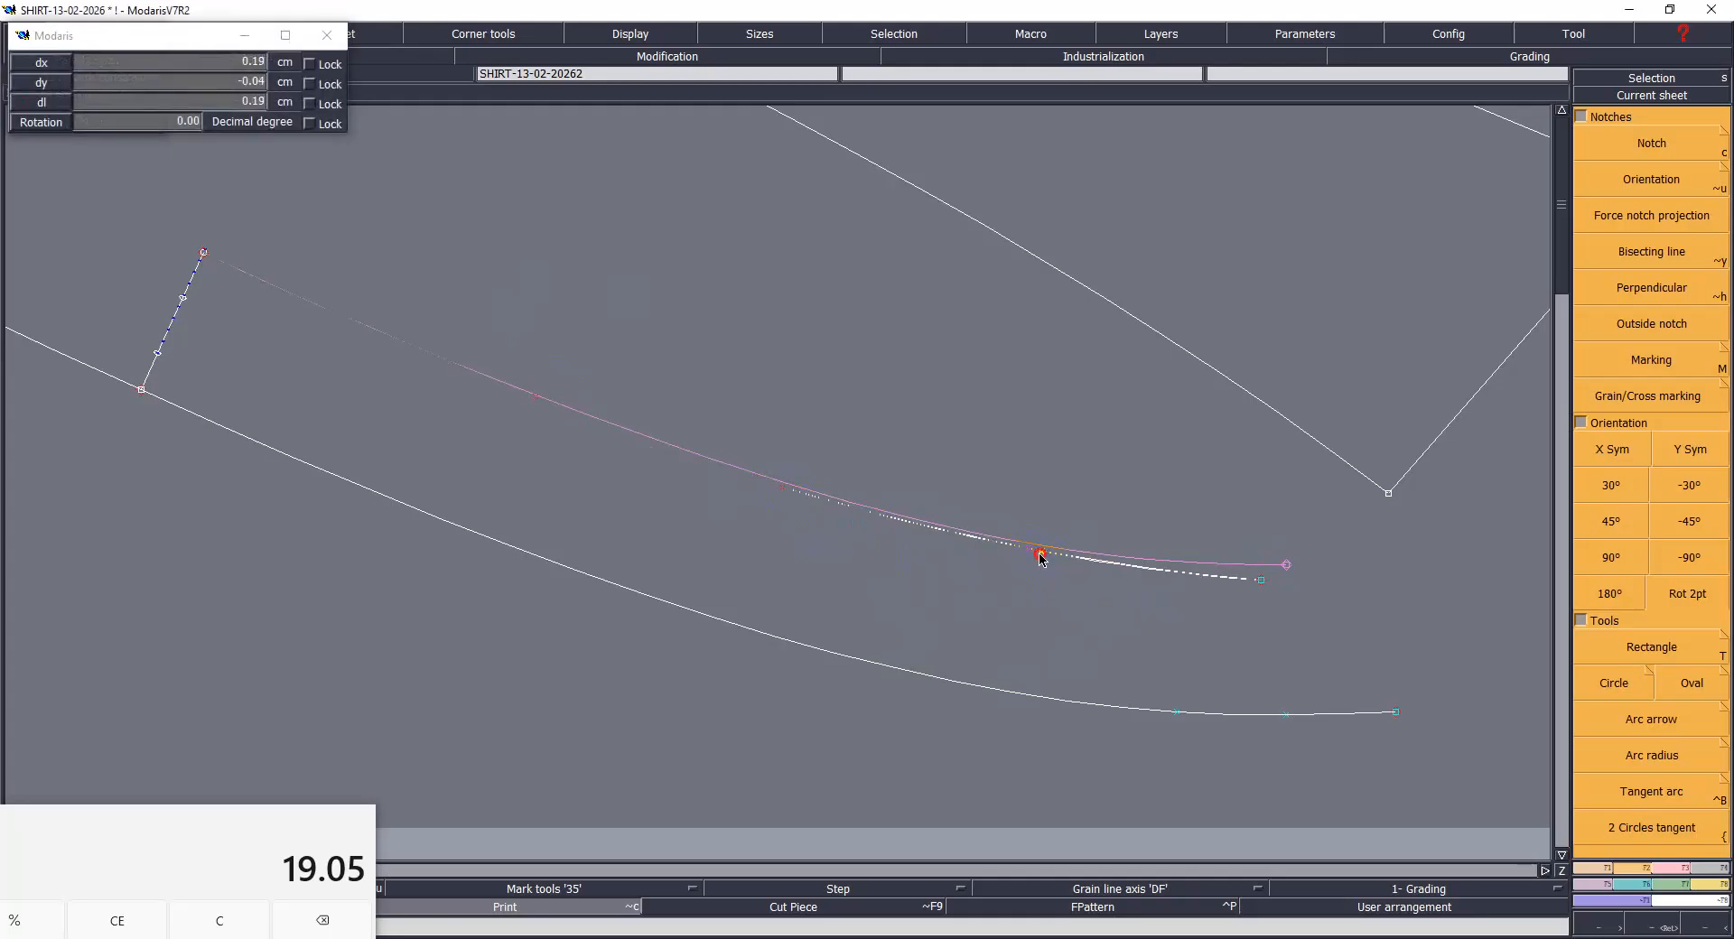
click(1039, 555)
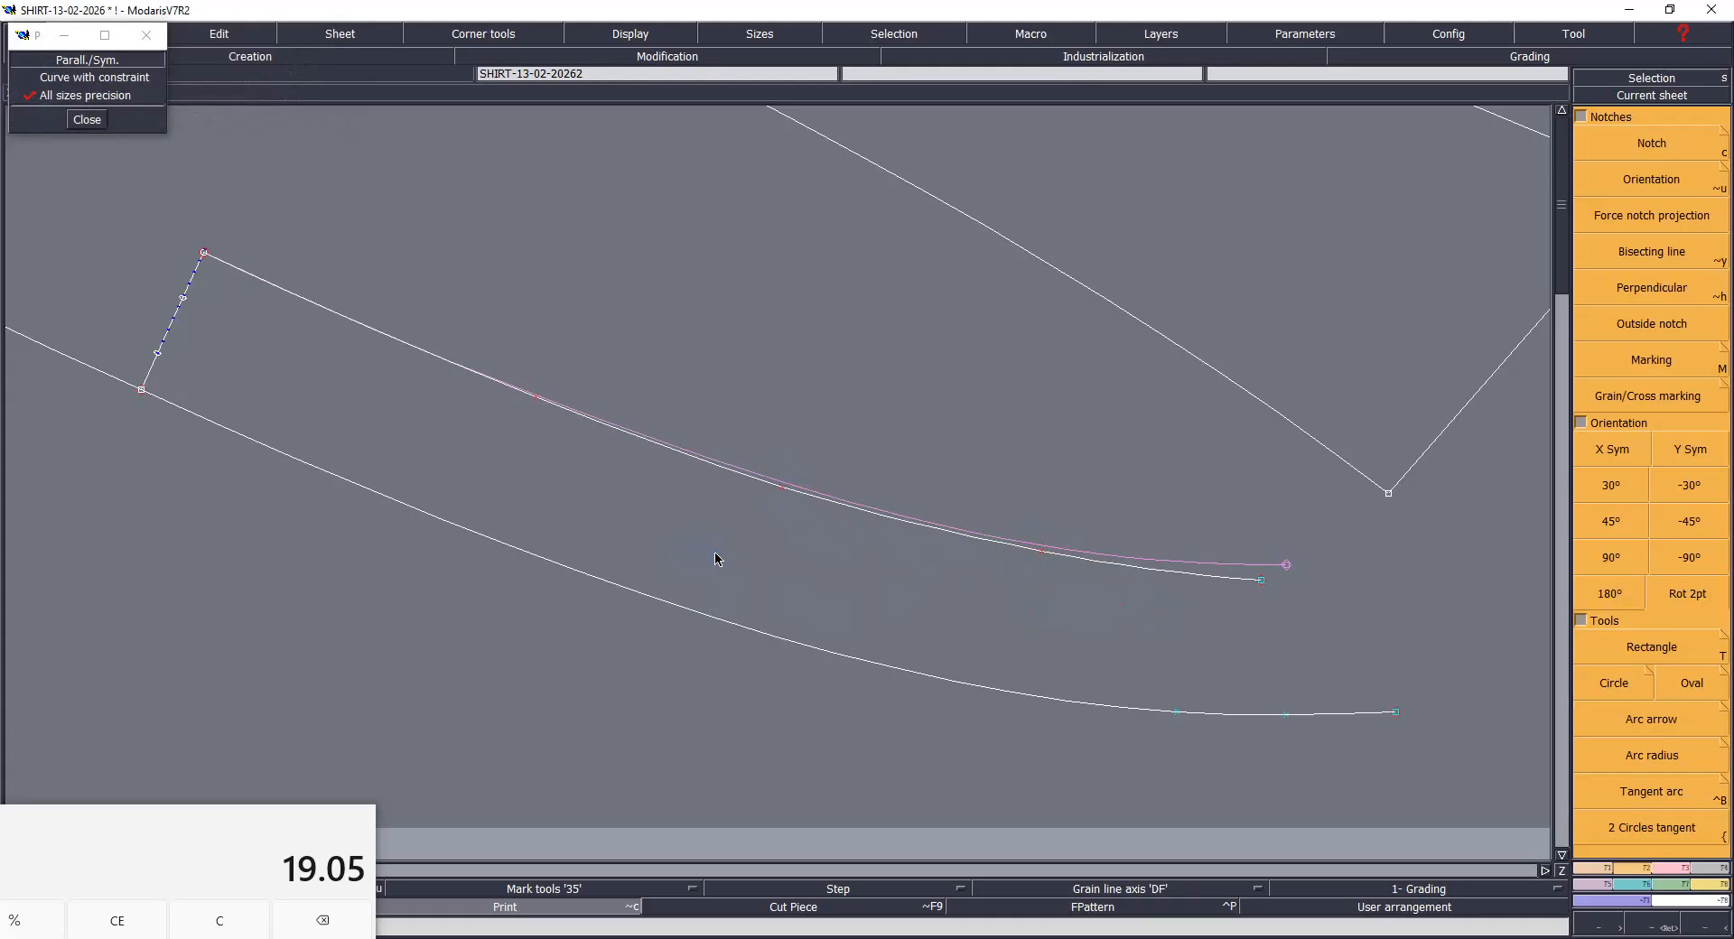
Step: Turn off the Print reference and save the file despite the anomalies warning
key(alt+c)
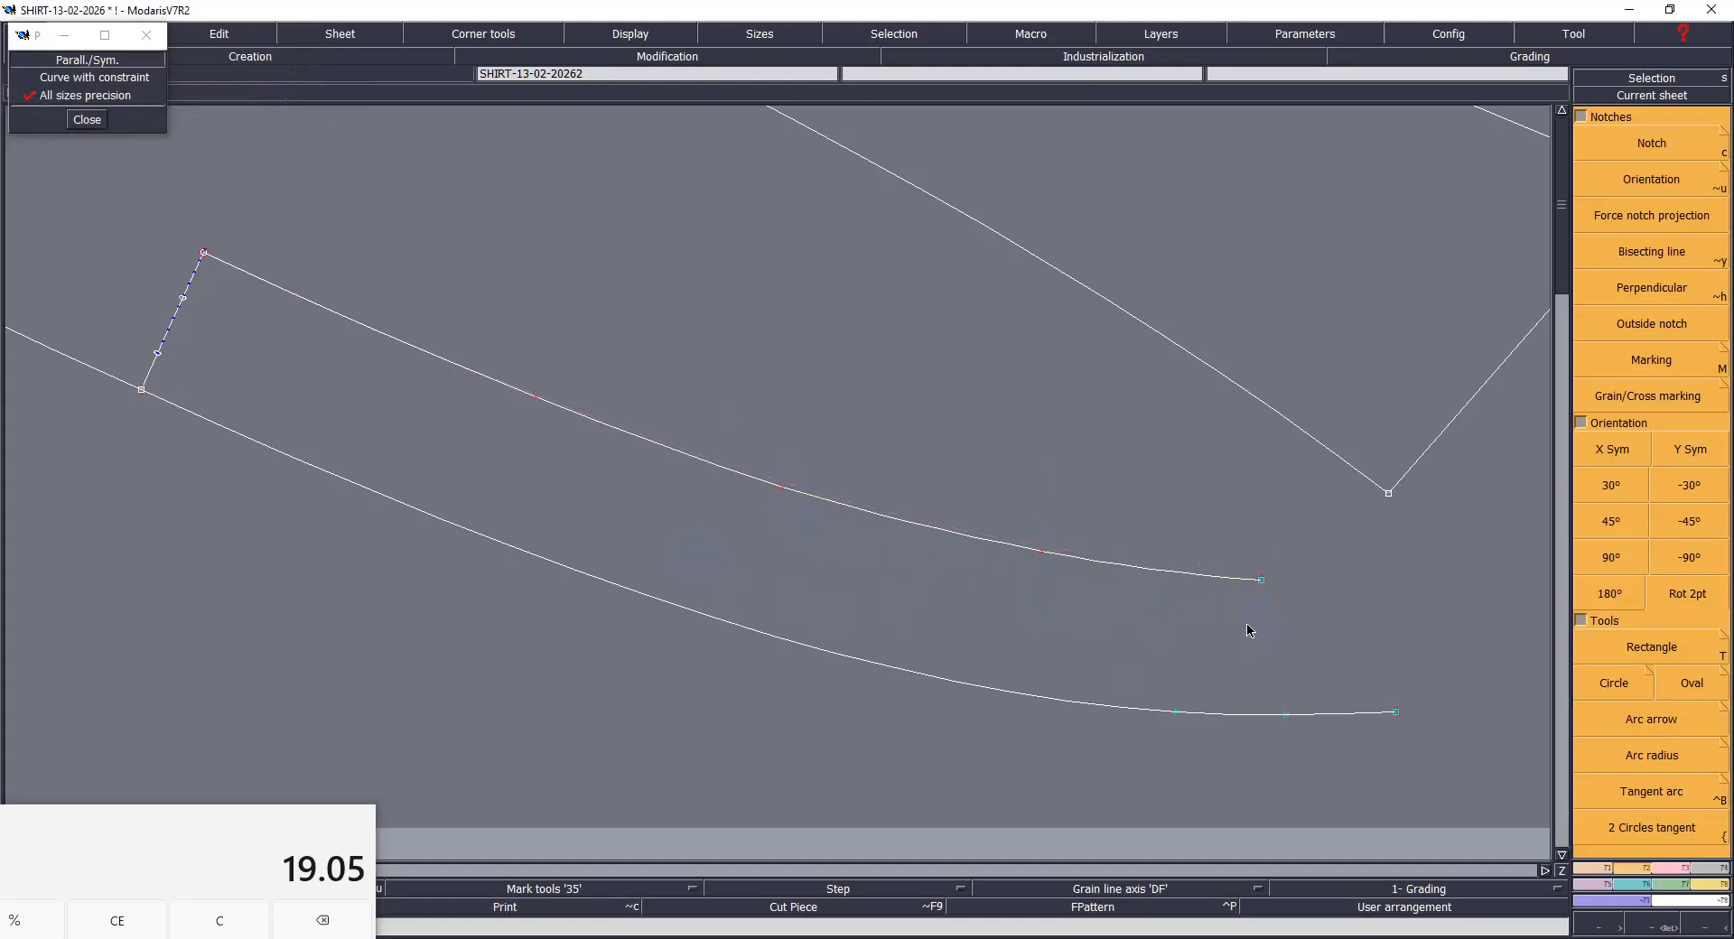
key(ctrl+s)
click(761, 582)
Step: Connect the outer ends of the upper and lower stand curves with a line and bend it into a rounded front using its tangents
click(1262, 581)
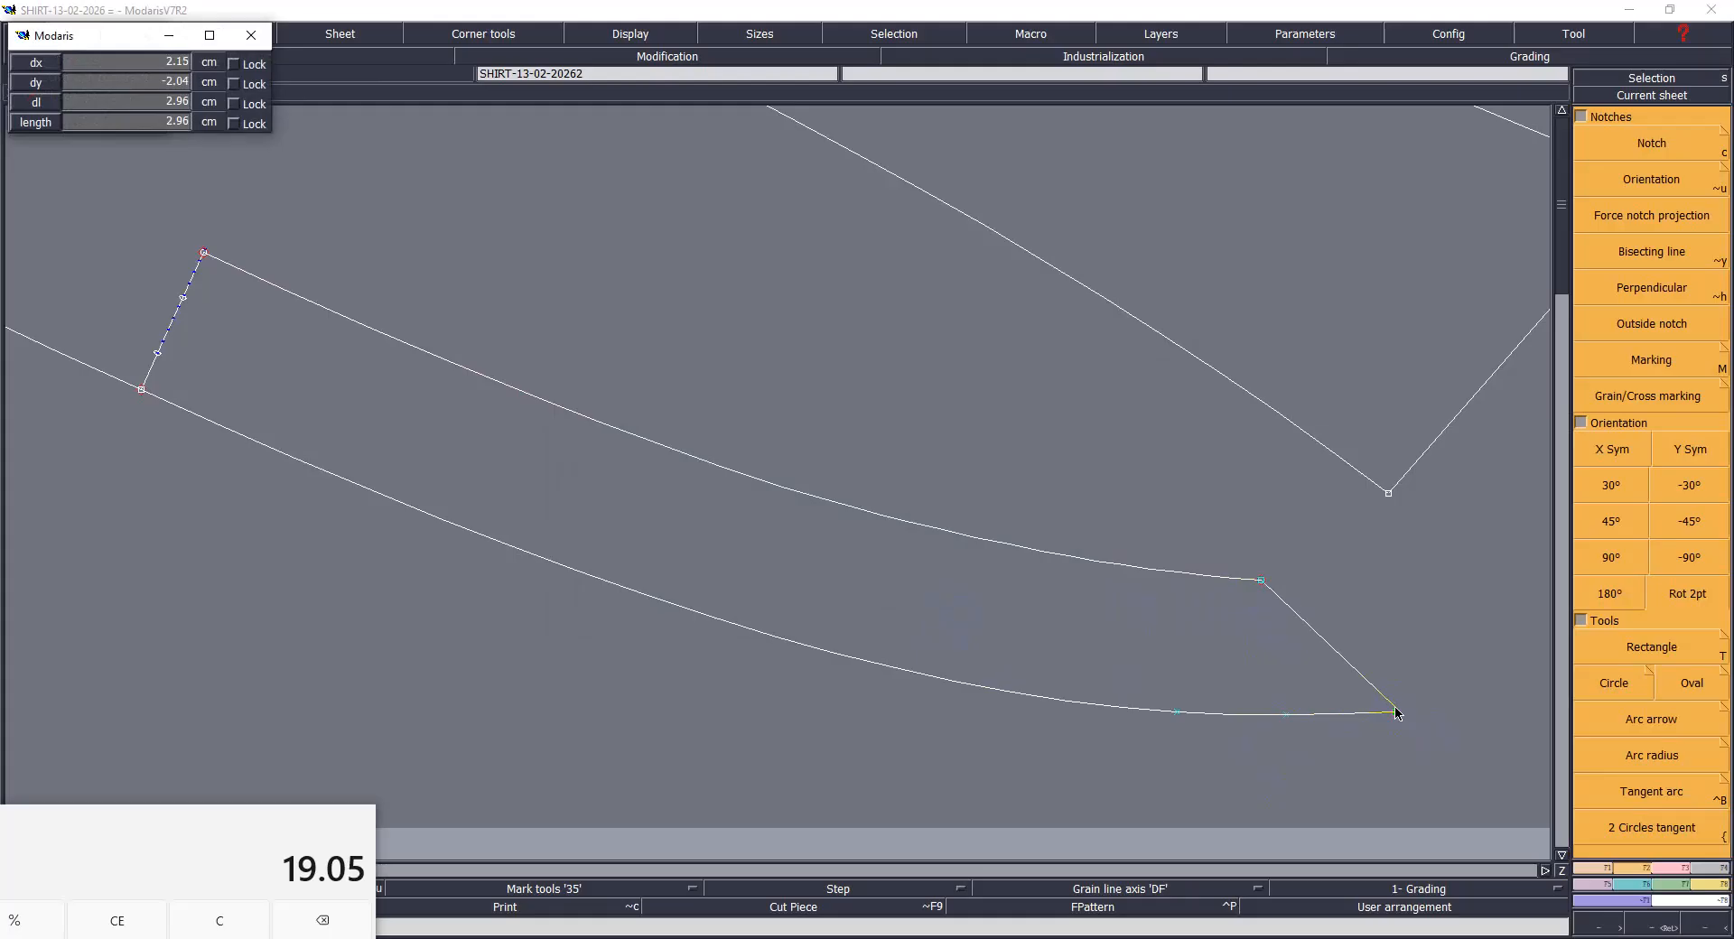
click(1395, 712)
key(r)
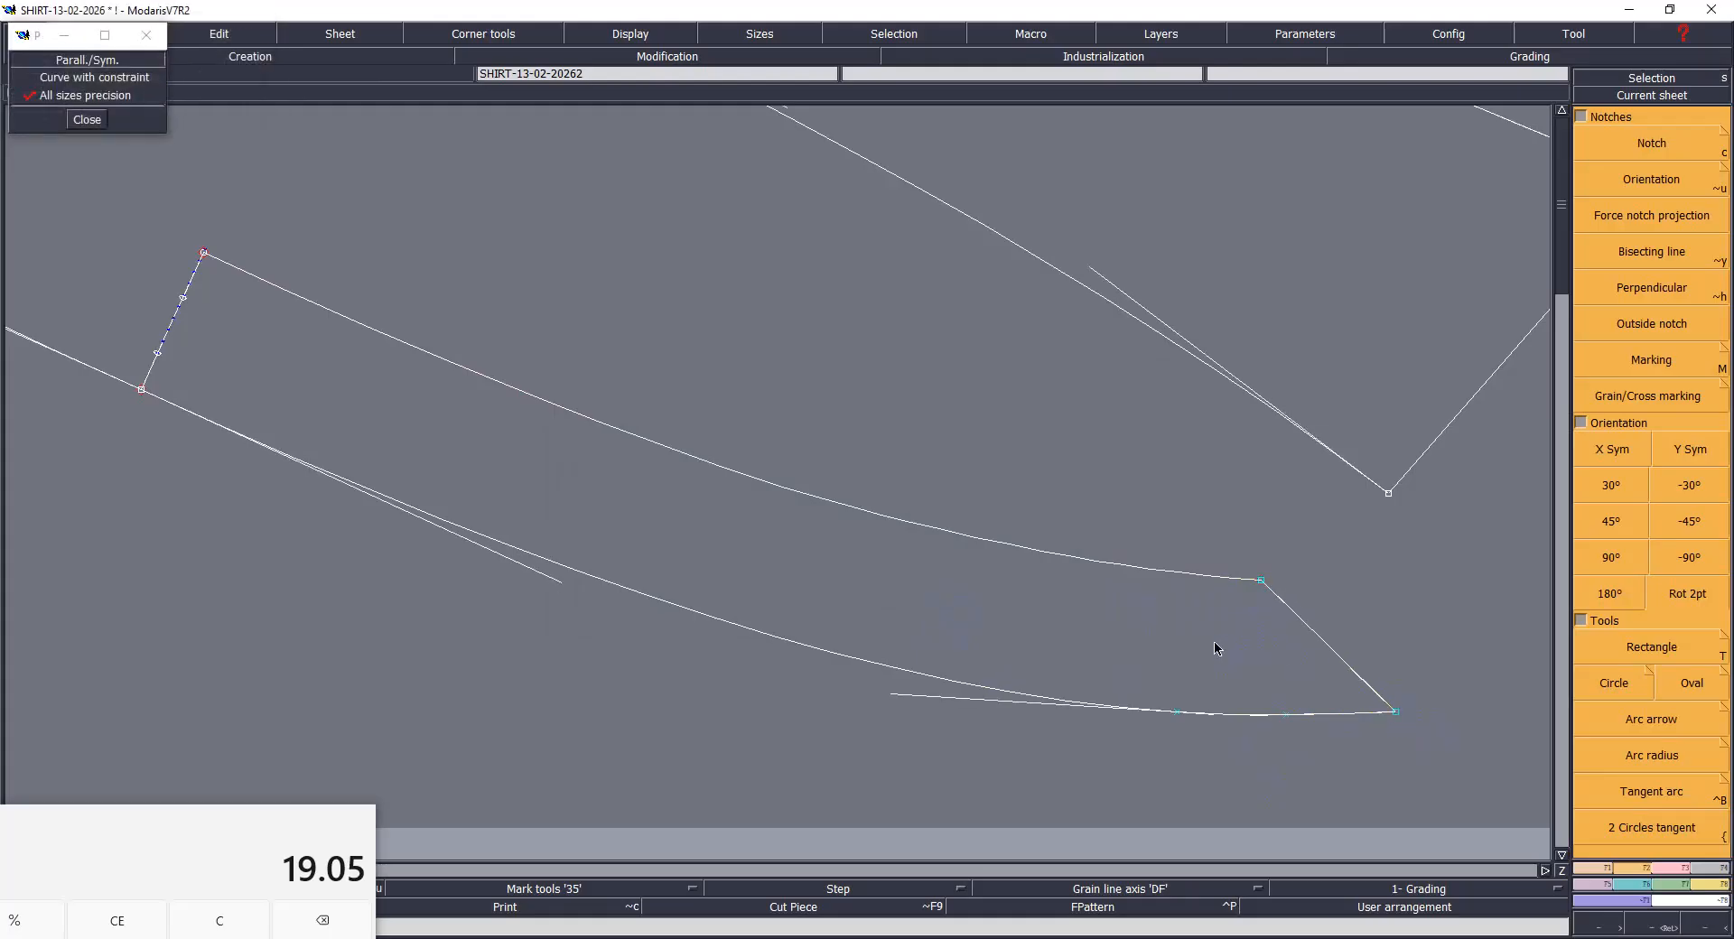
click(1351, 669)
click(1397, 632)
click(1295, 616)
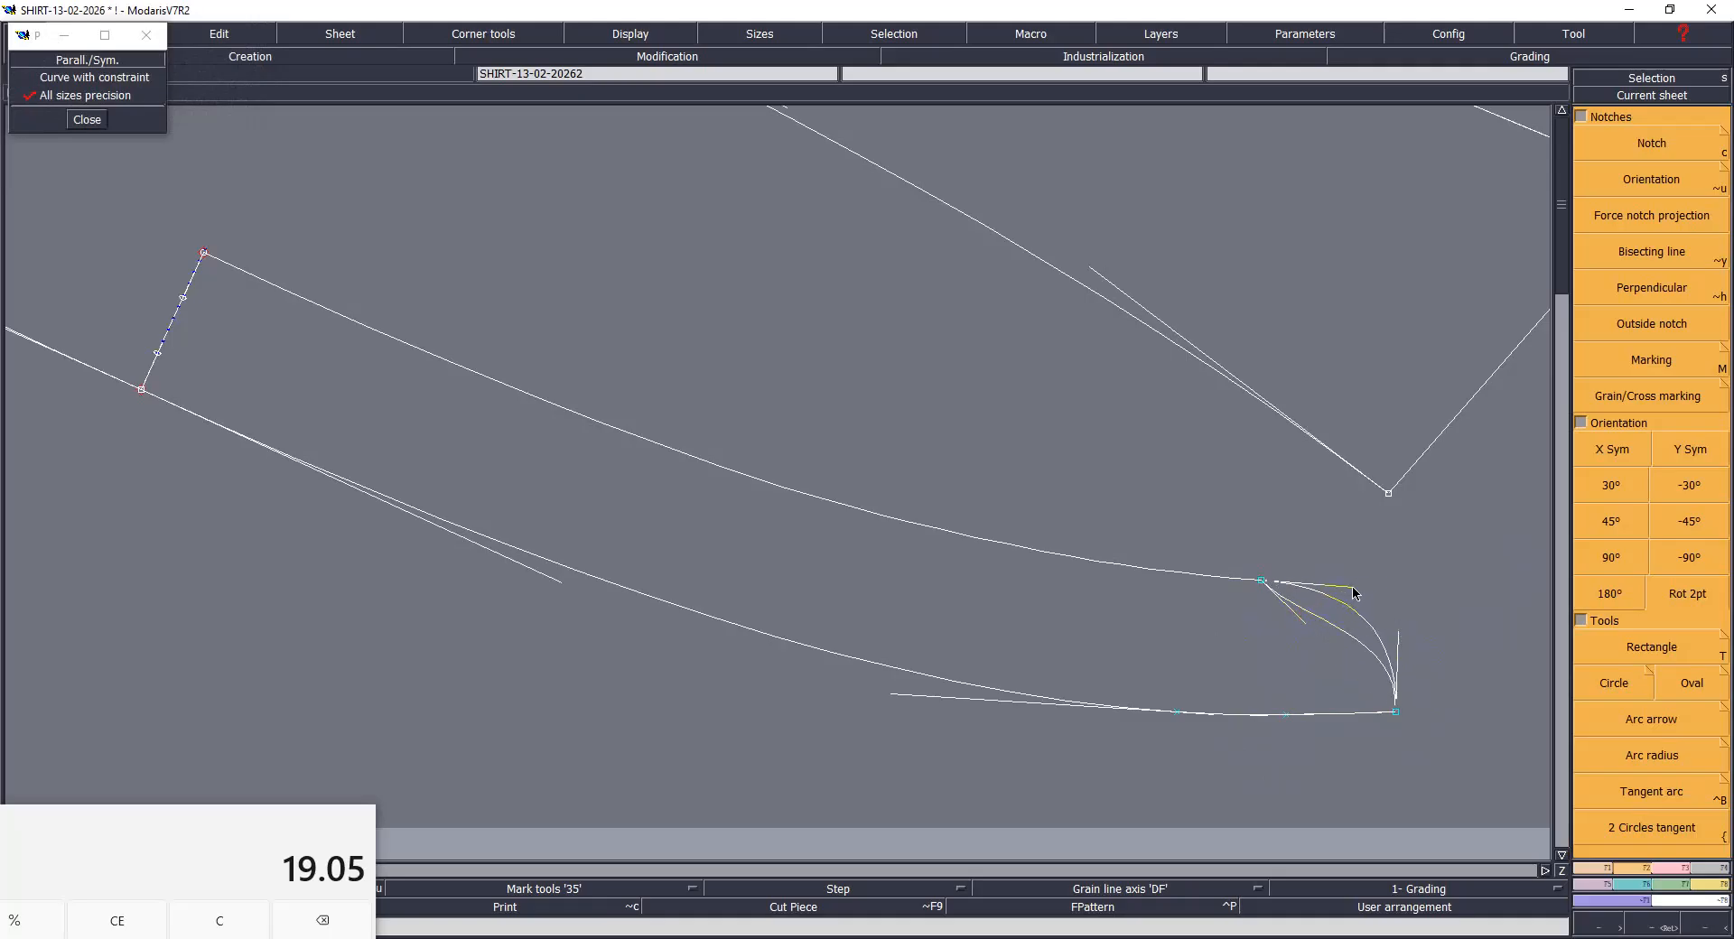
click(1361, 591)
click(1400, 637)
click(1391, 632)
click(1301, 627)
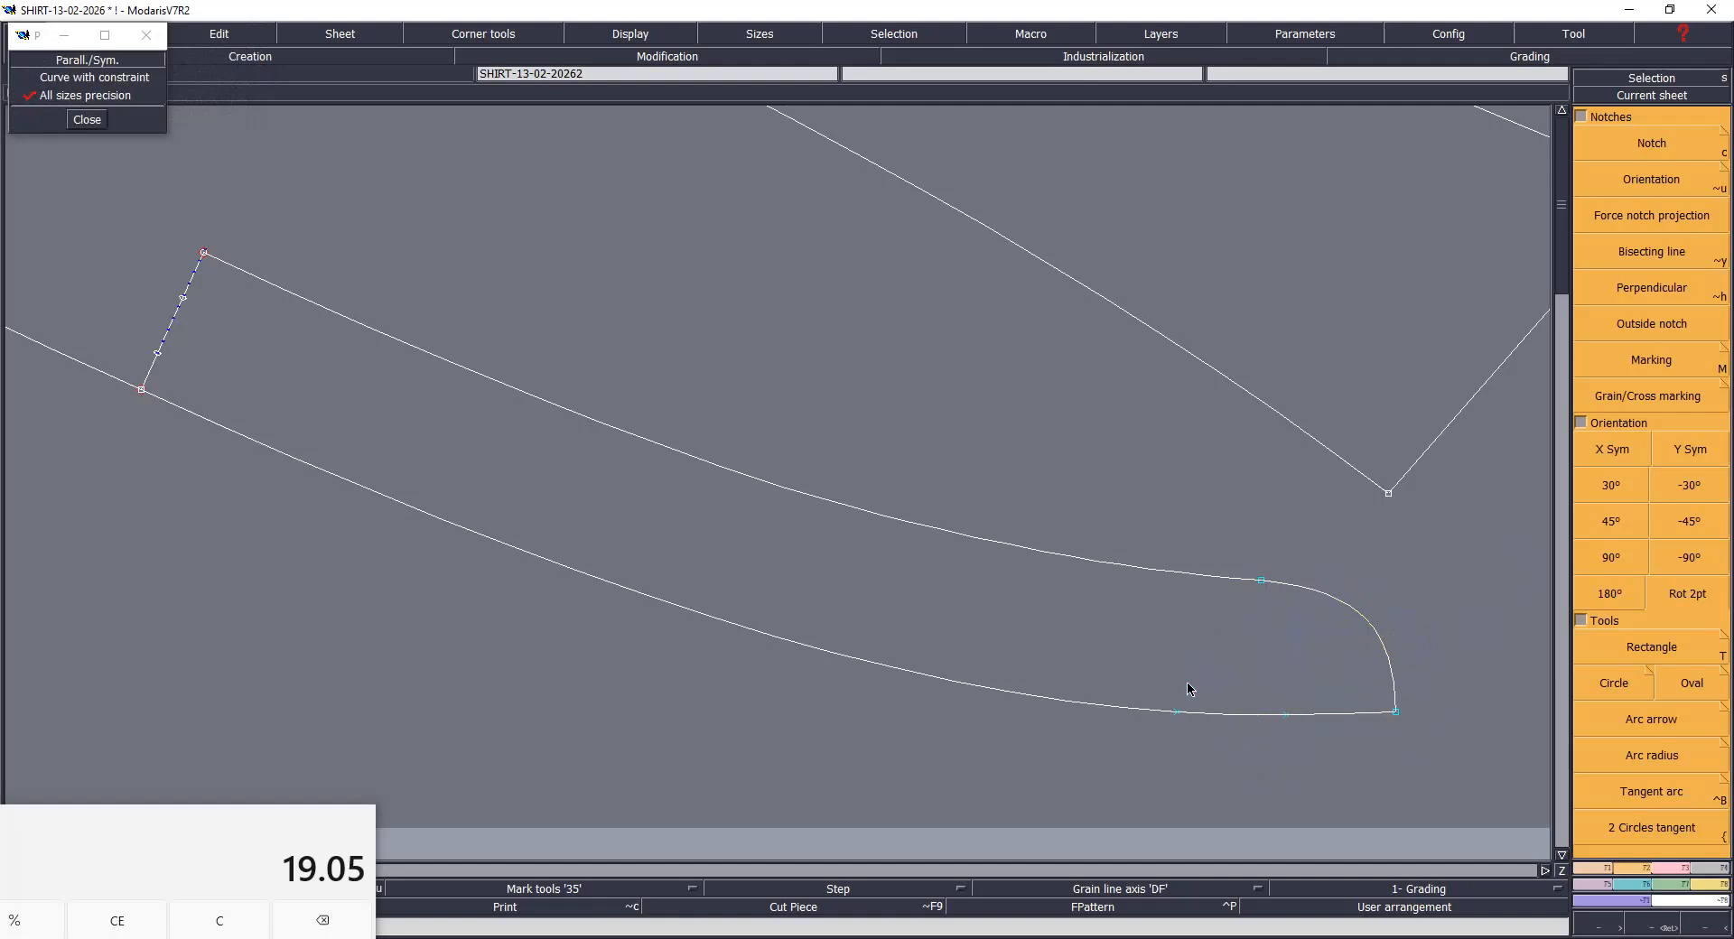
Step: Place a notch on the lower stand curve at its original end point, before the front extension
key(c)
click(1286, 713)
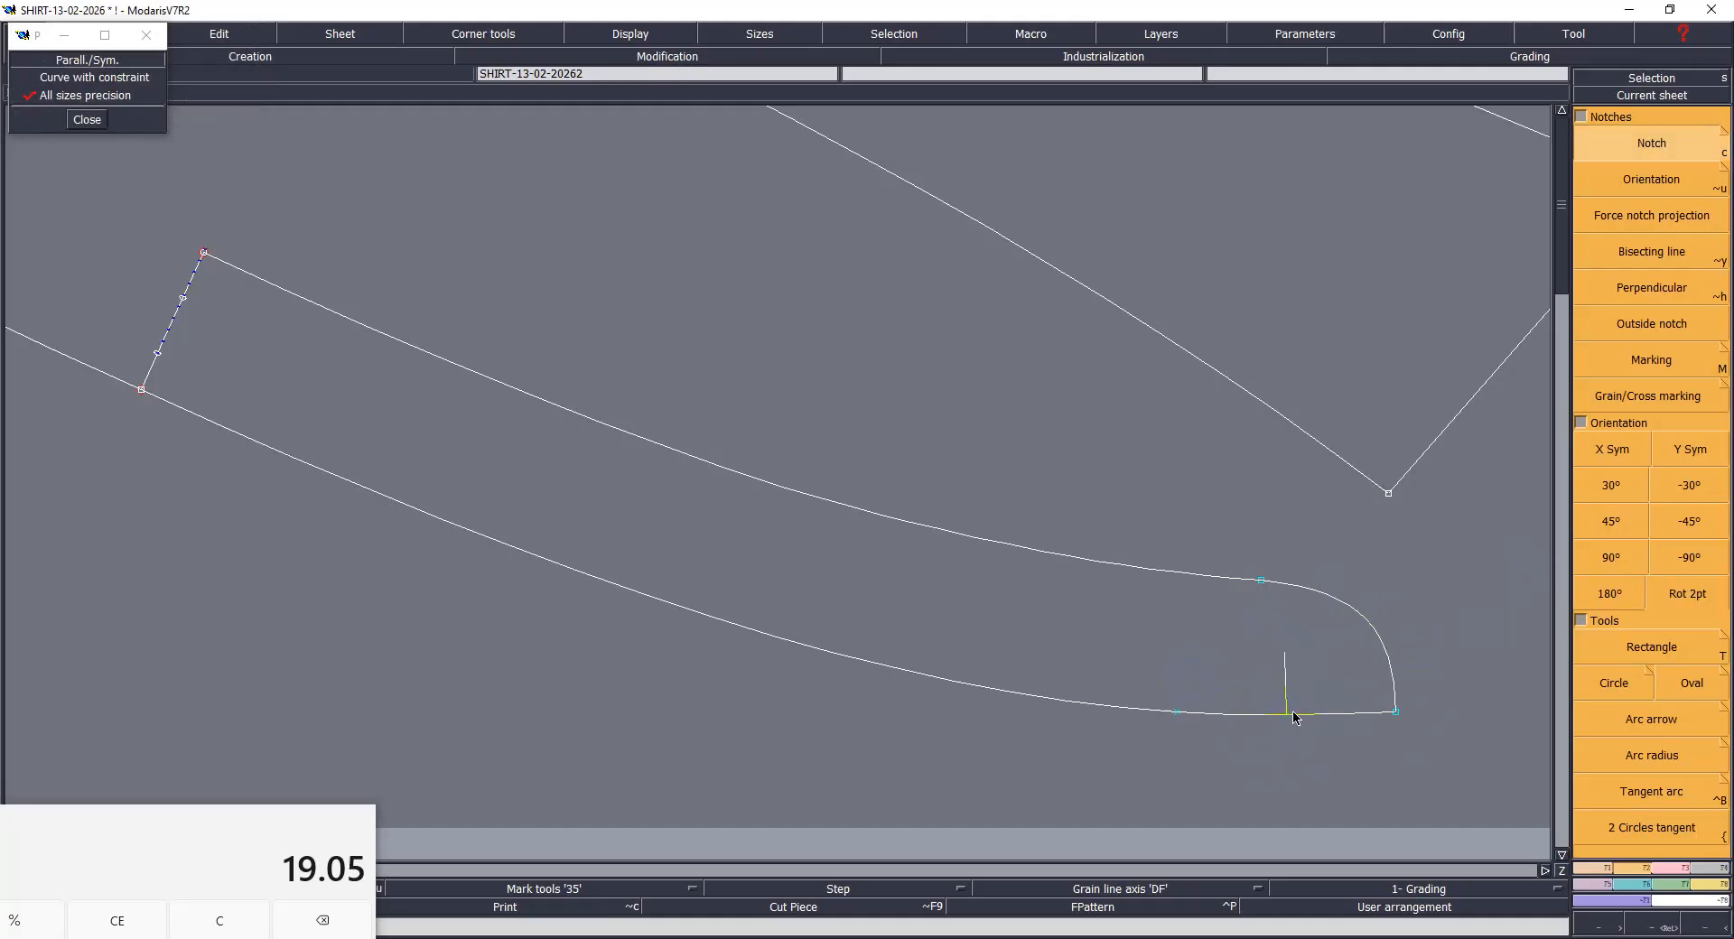
key(s)
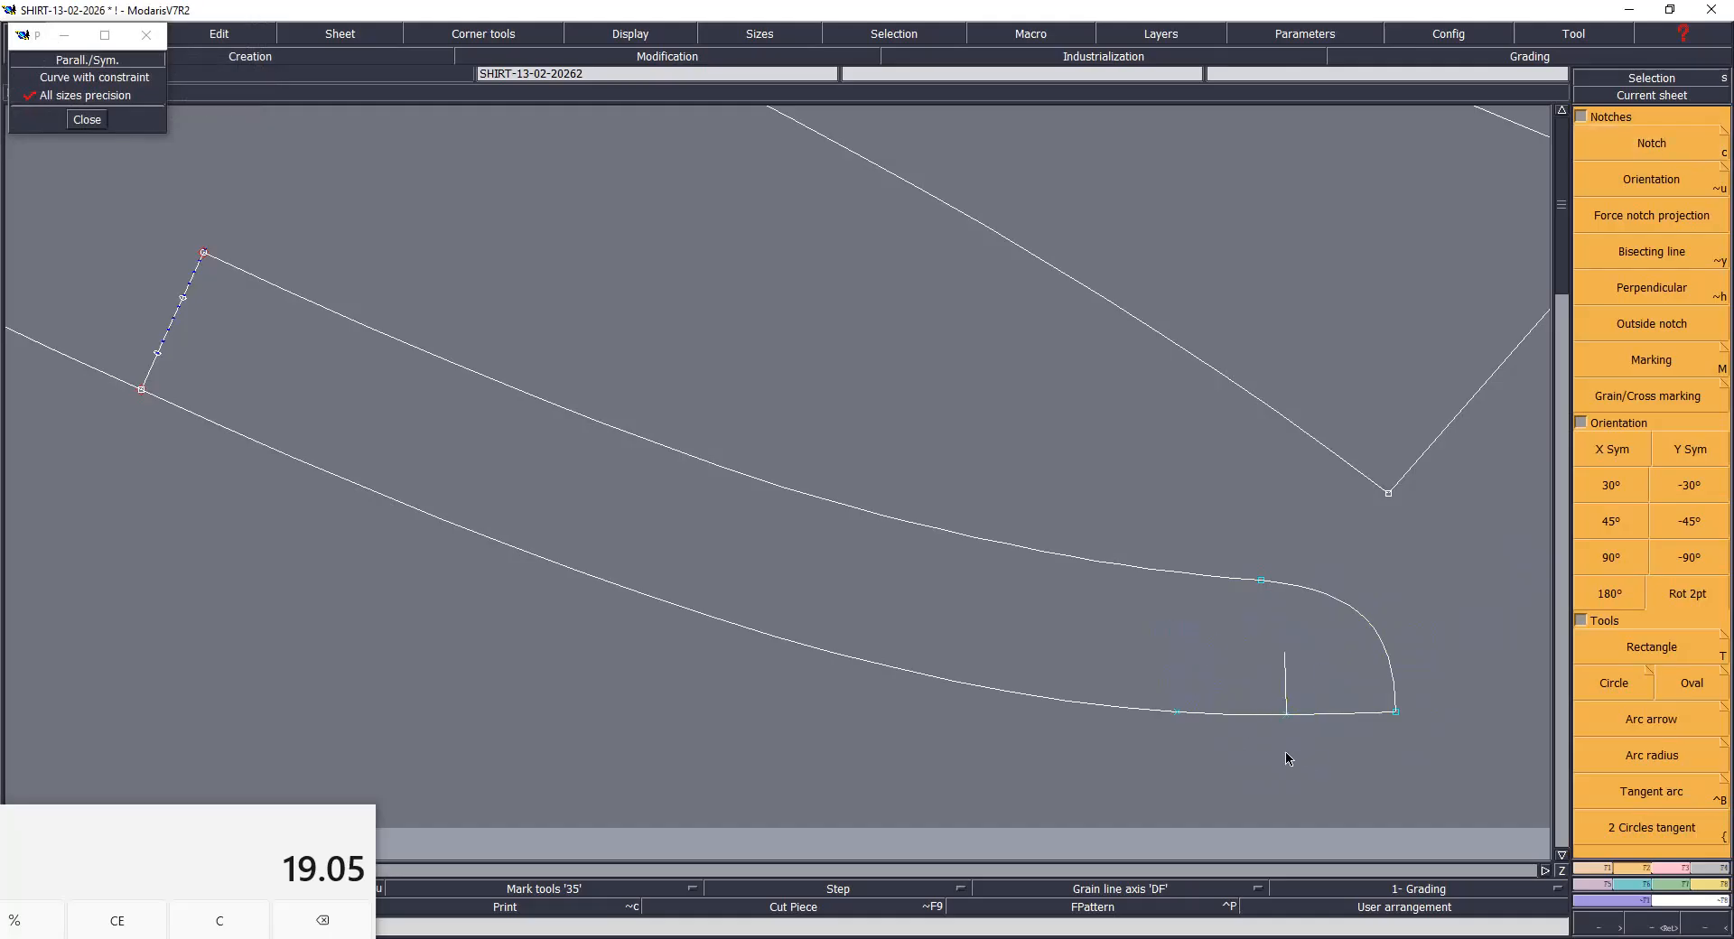
Step: Try a parallel of the lower stand curve through the upper curve's outer end, and undo it
click(1290, 585)
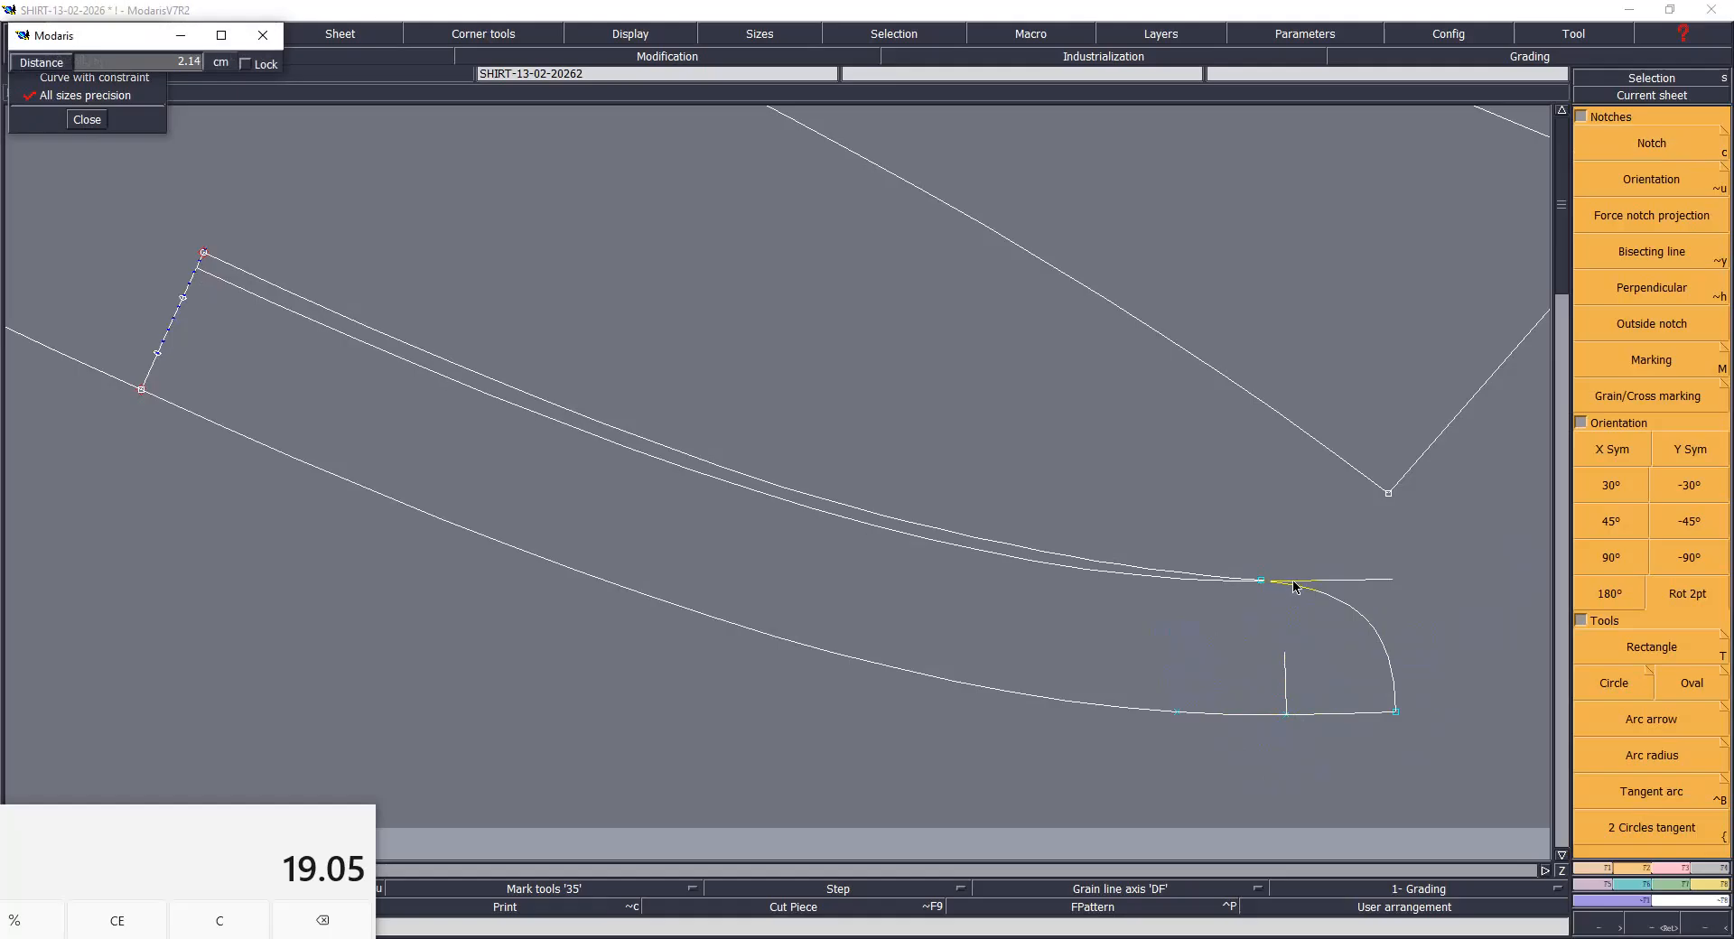
click(1294, 587)
key(ctrl+z)
Step: Add a relative point from the lower curve's notch point with dx 0 and dy 1.1 cm
key(F1)
click(1637, 325)
click(1284, 712)
text(0)
key(Return)
text(1.1)
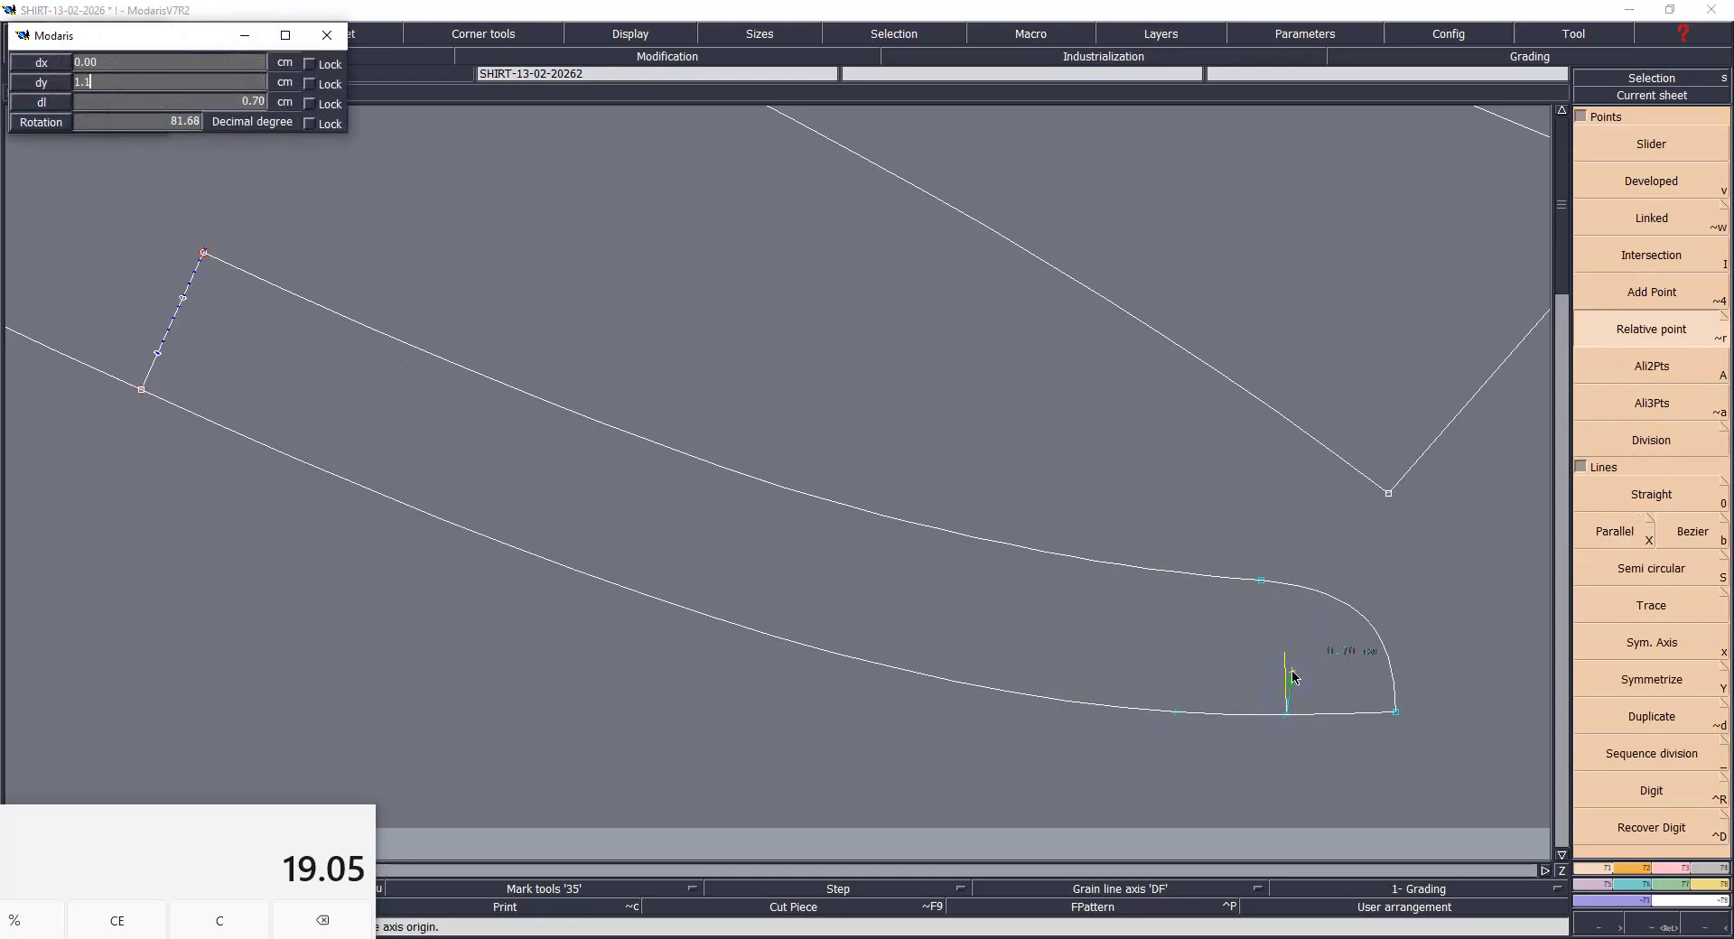
key(Return)
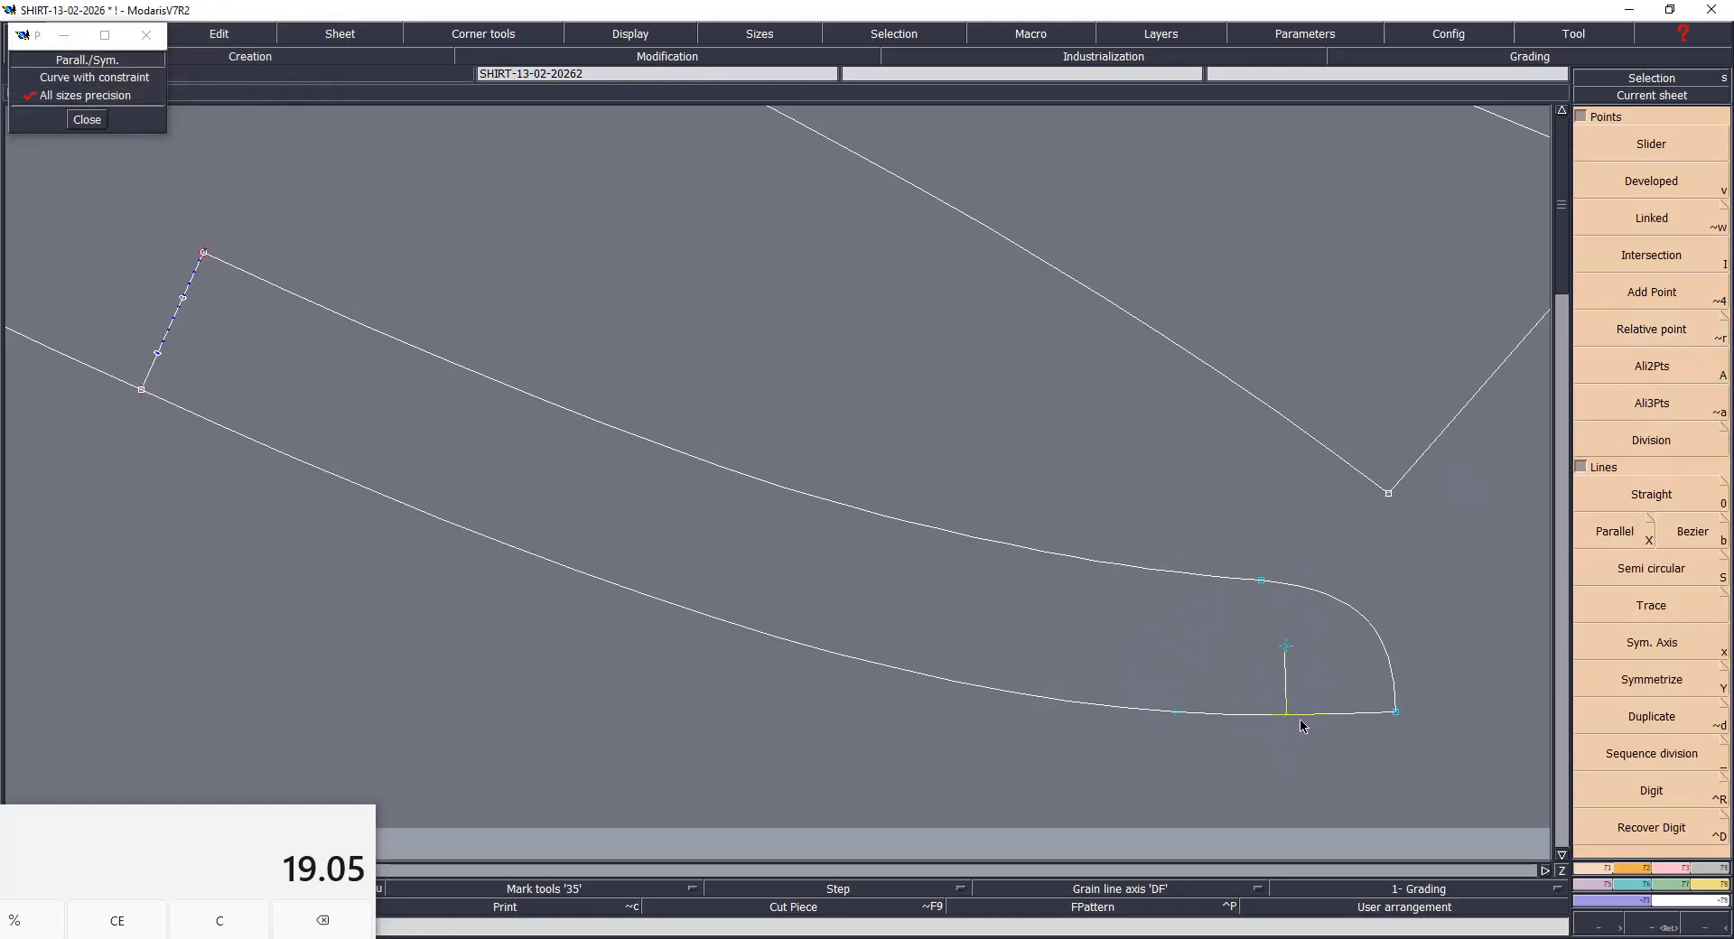
Step: Orient the lower notch toward the relative point above it and save the file
click(1289, 649)
click(1376, 630)
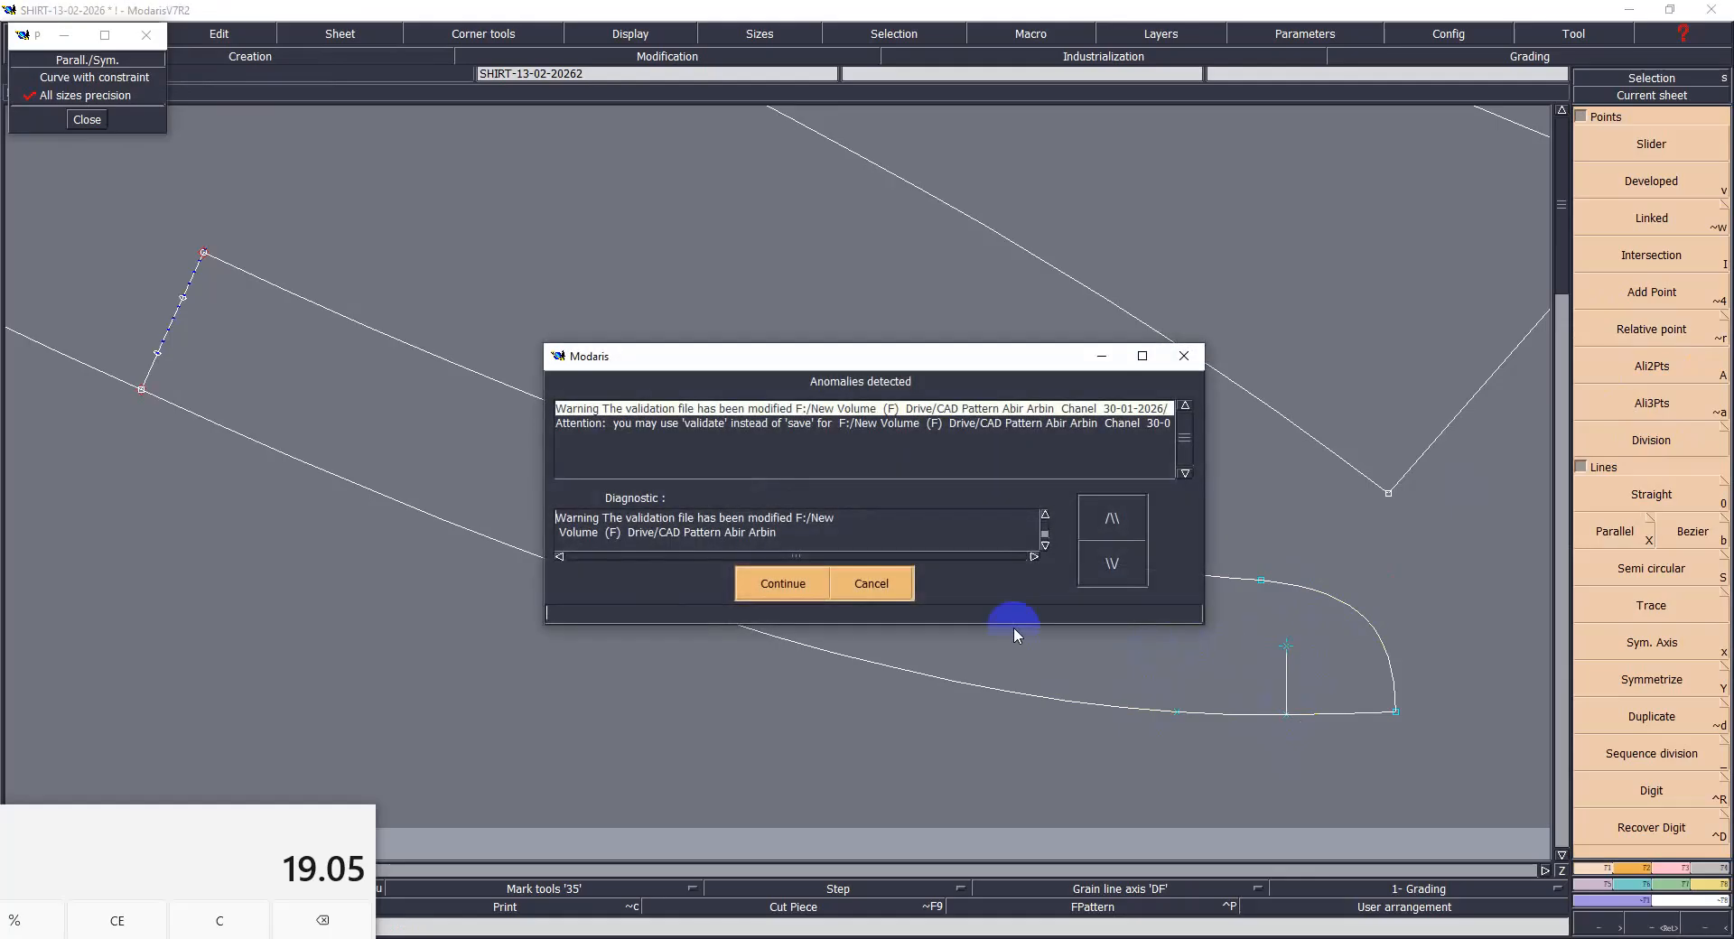
click(793, 587)
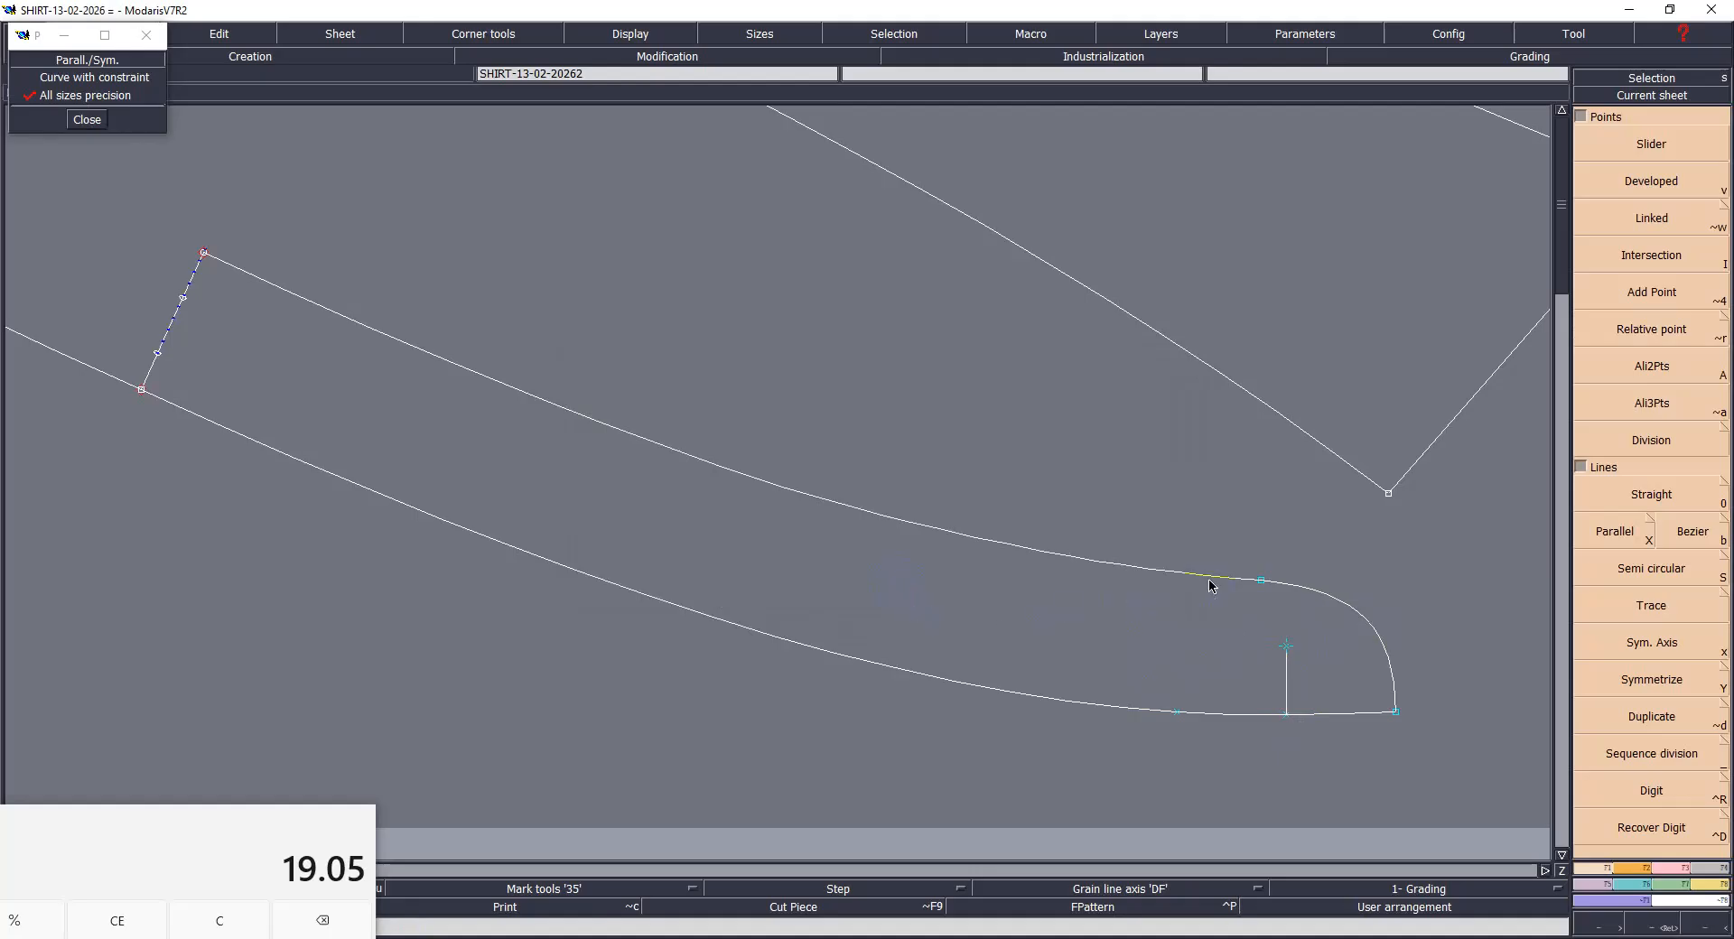
Step: Place a notch at the upper stand curve's outer end, orient it vertically downward, and save the file
click(1262, 581)
click(1260, 580)
click(1259, 750)
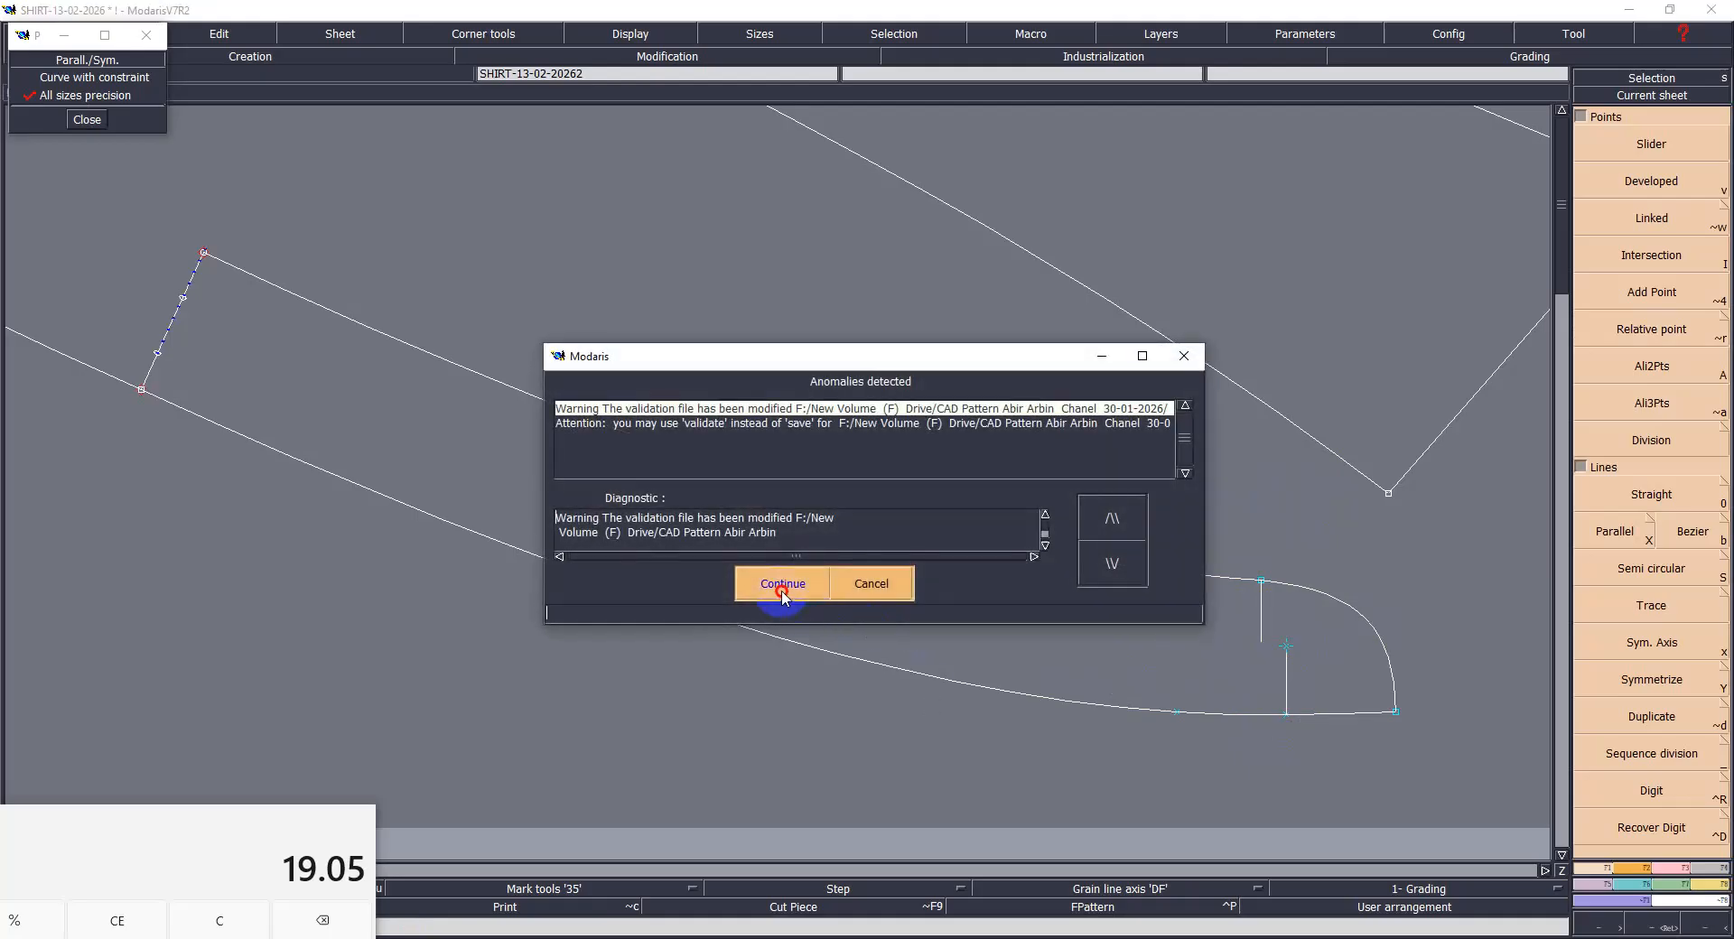
click(772, 583)
click(875, 511)
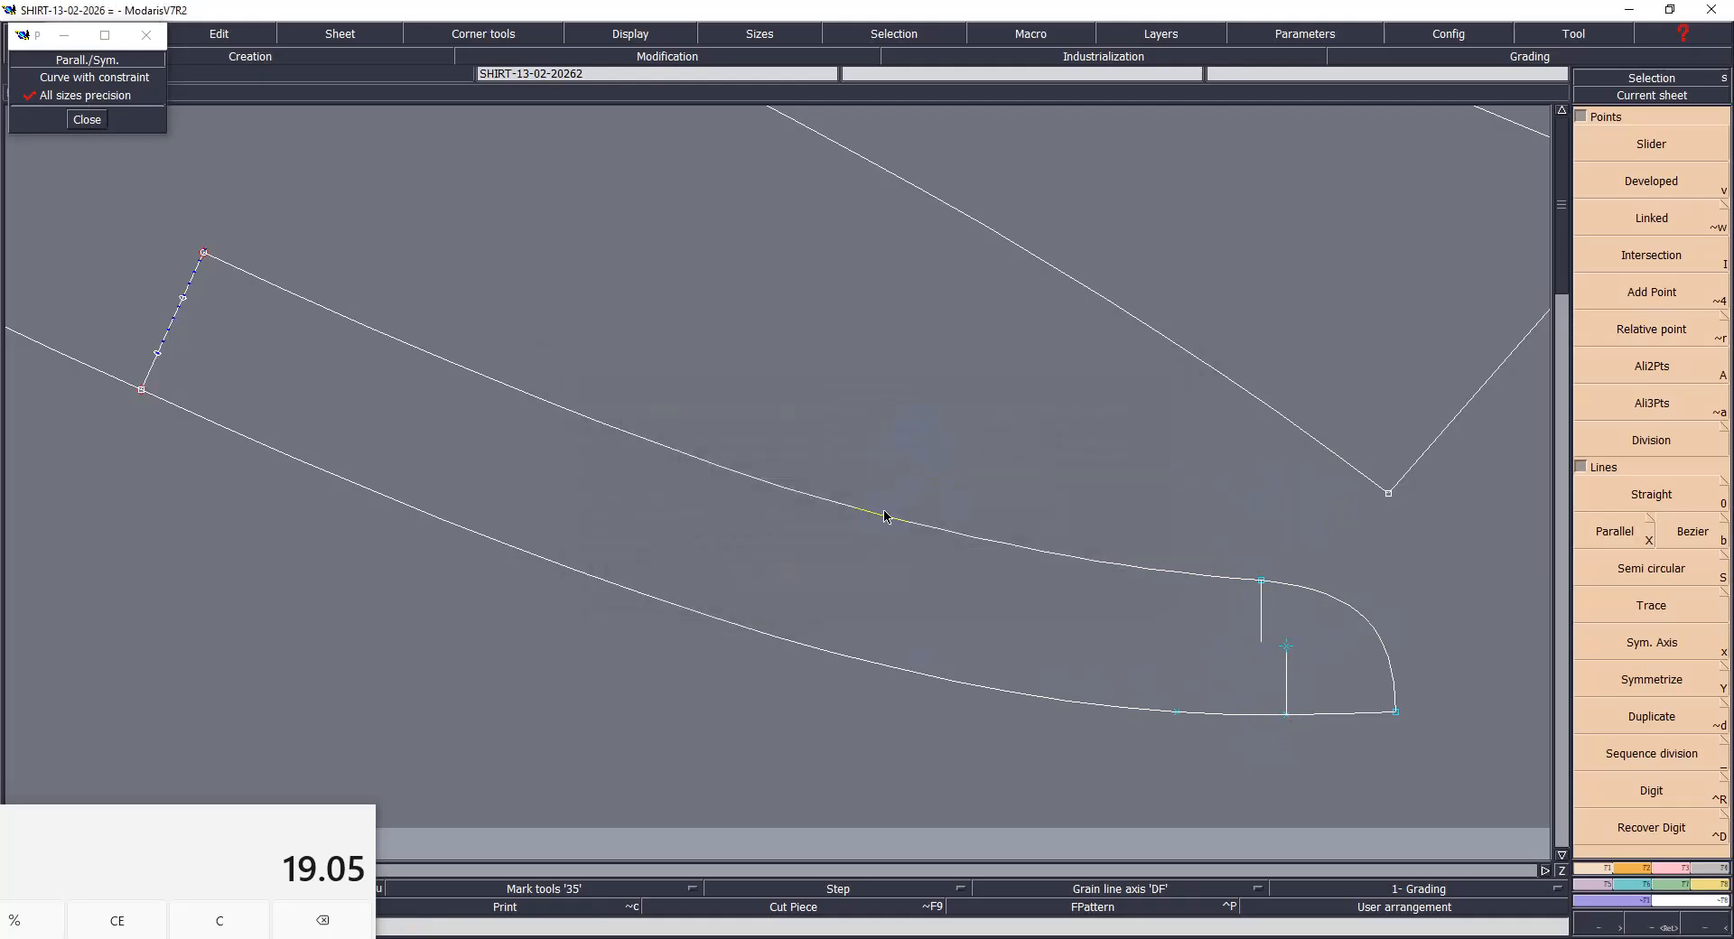
click(770, 583)
Step: Arrange the collar and stand with their CB lines vertical and dimension their edges
key(Home)
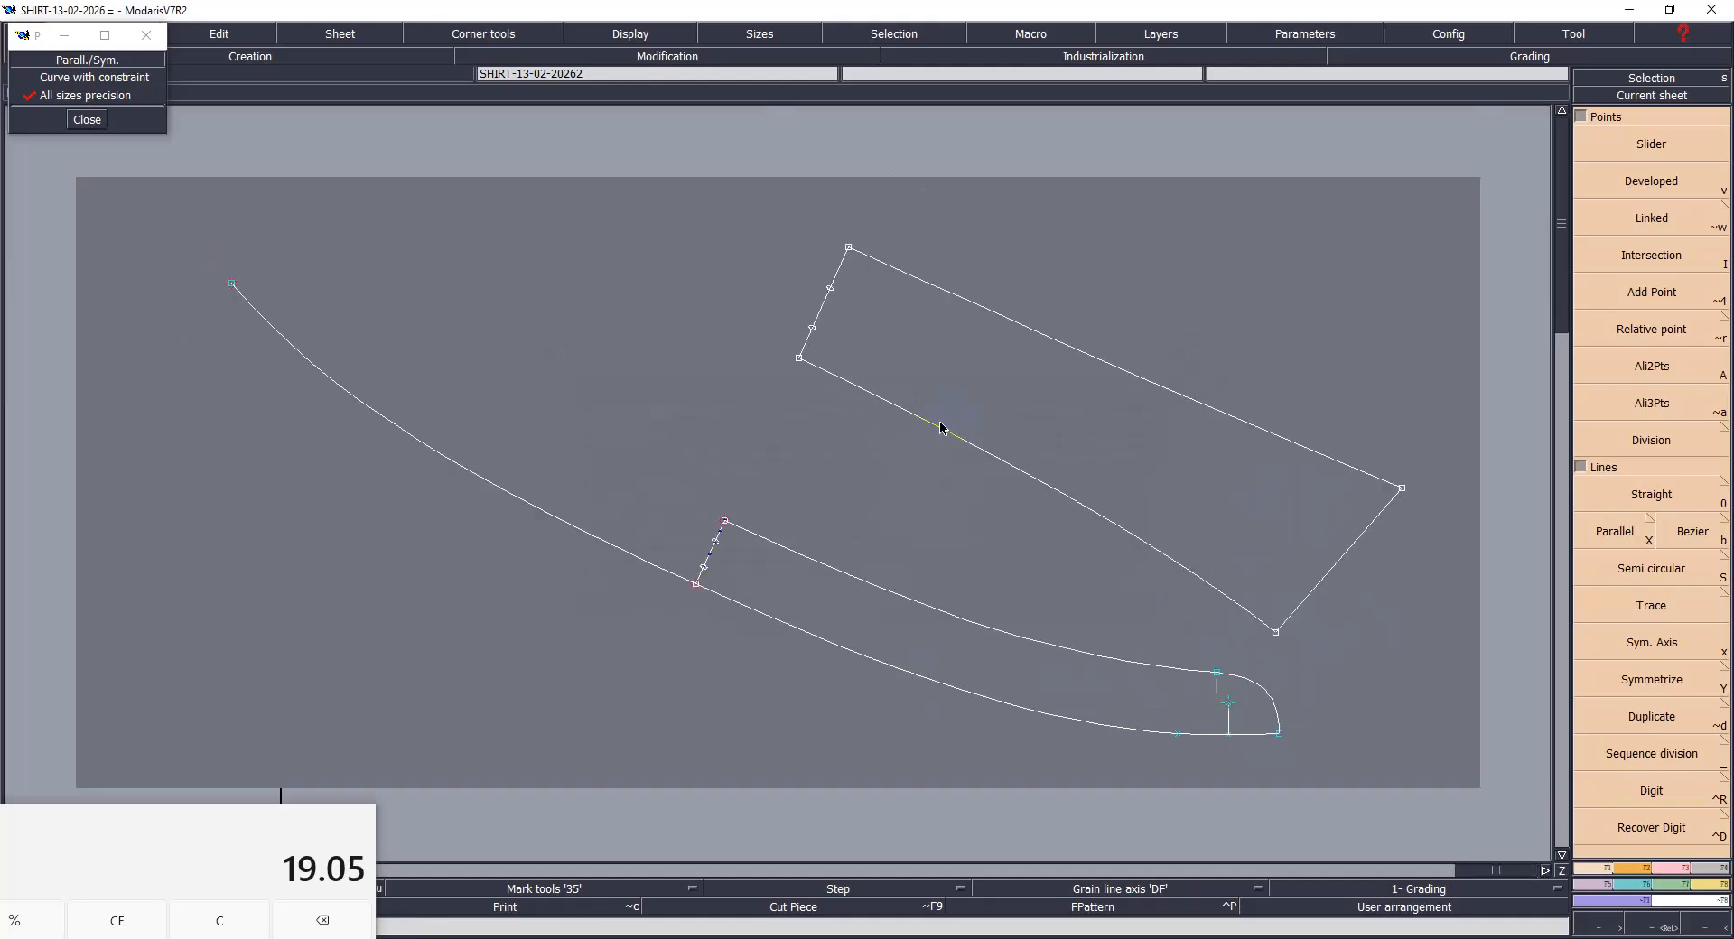
click(647, 531)
click(770, 584)
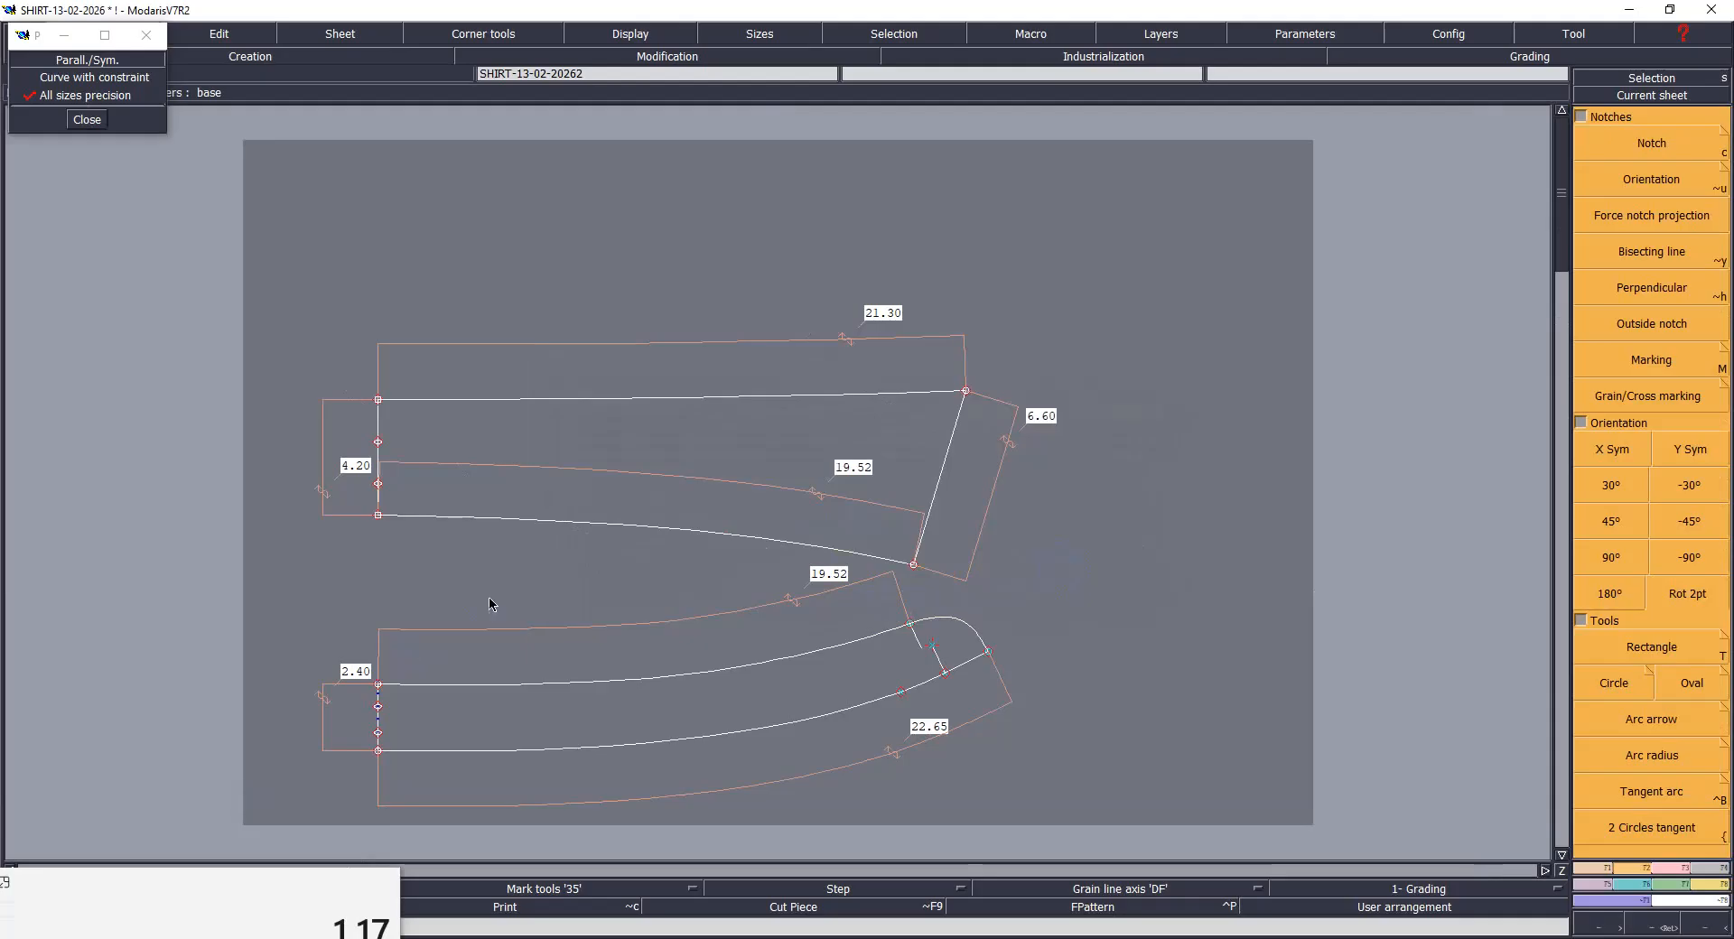
Step: Save the file and hide the dimensions on the collar and stand
click(736, 596)
click(770, 586)
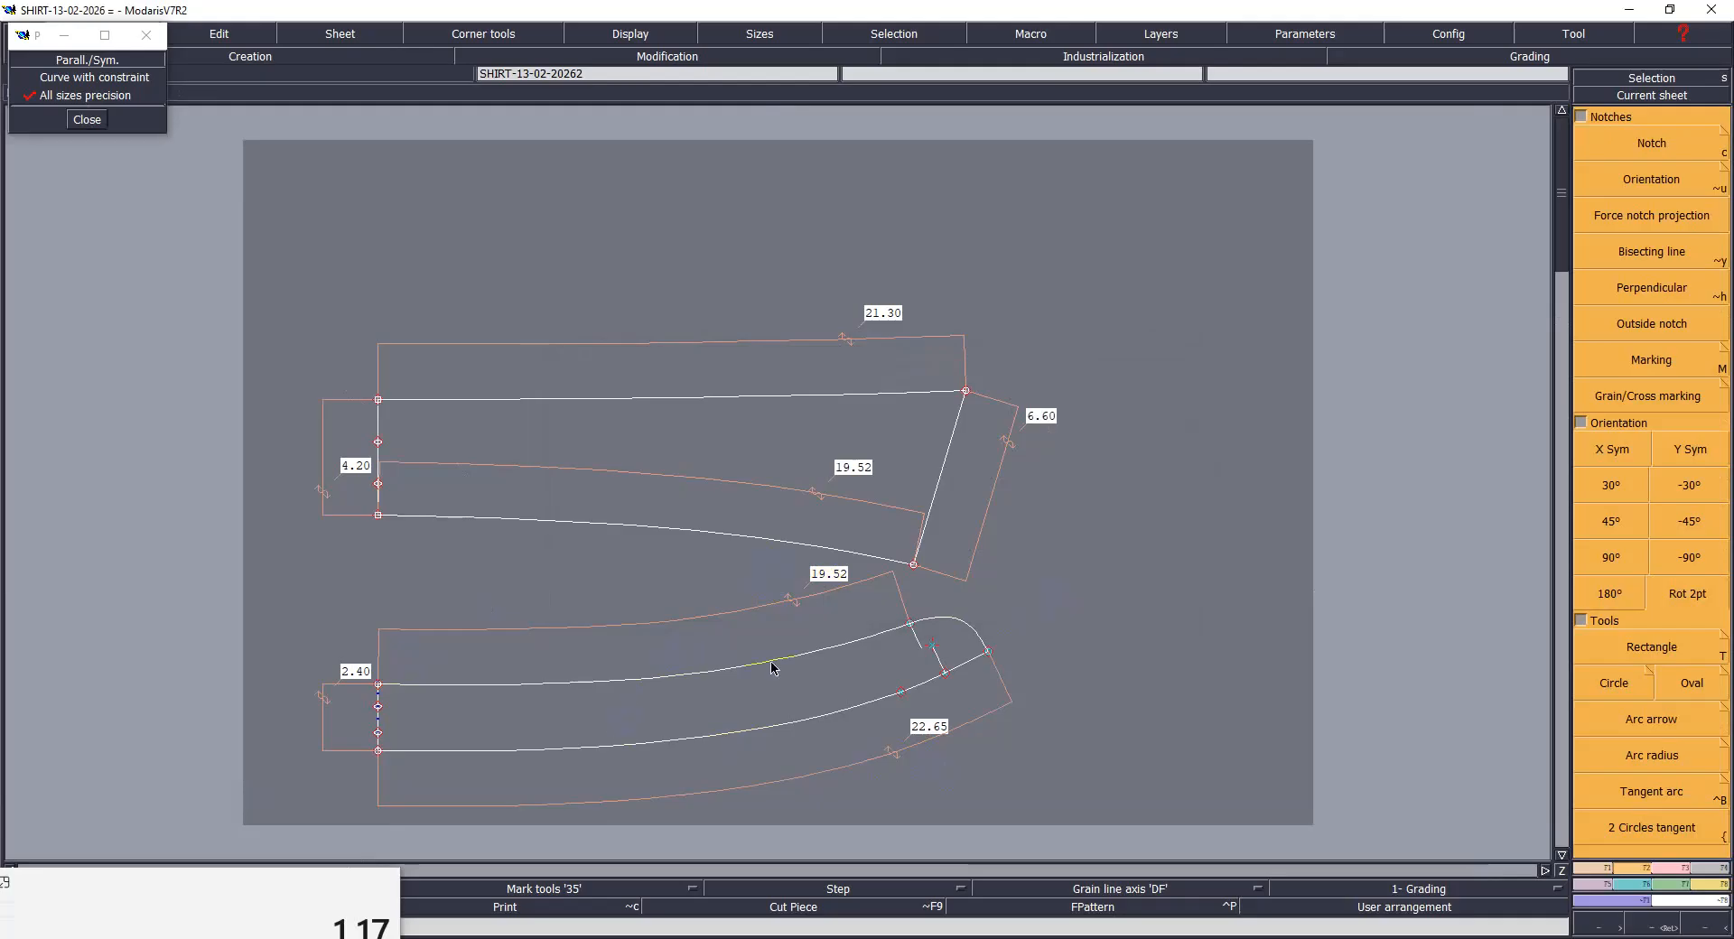
key(ctrl+h)
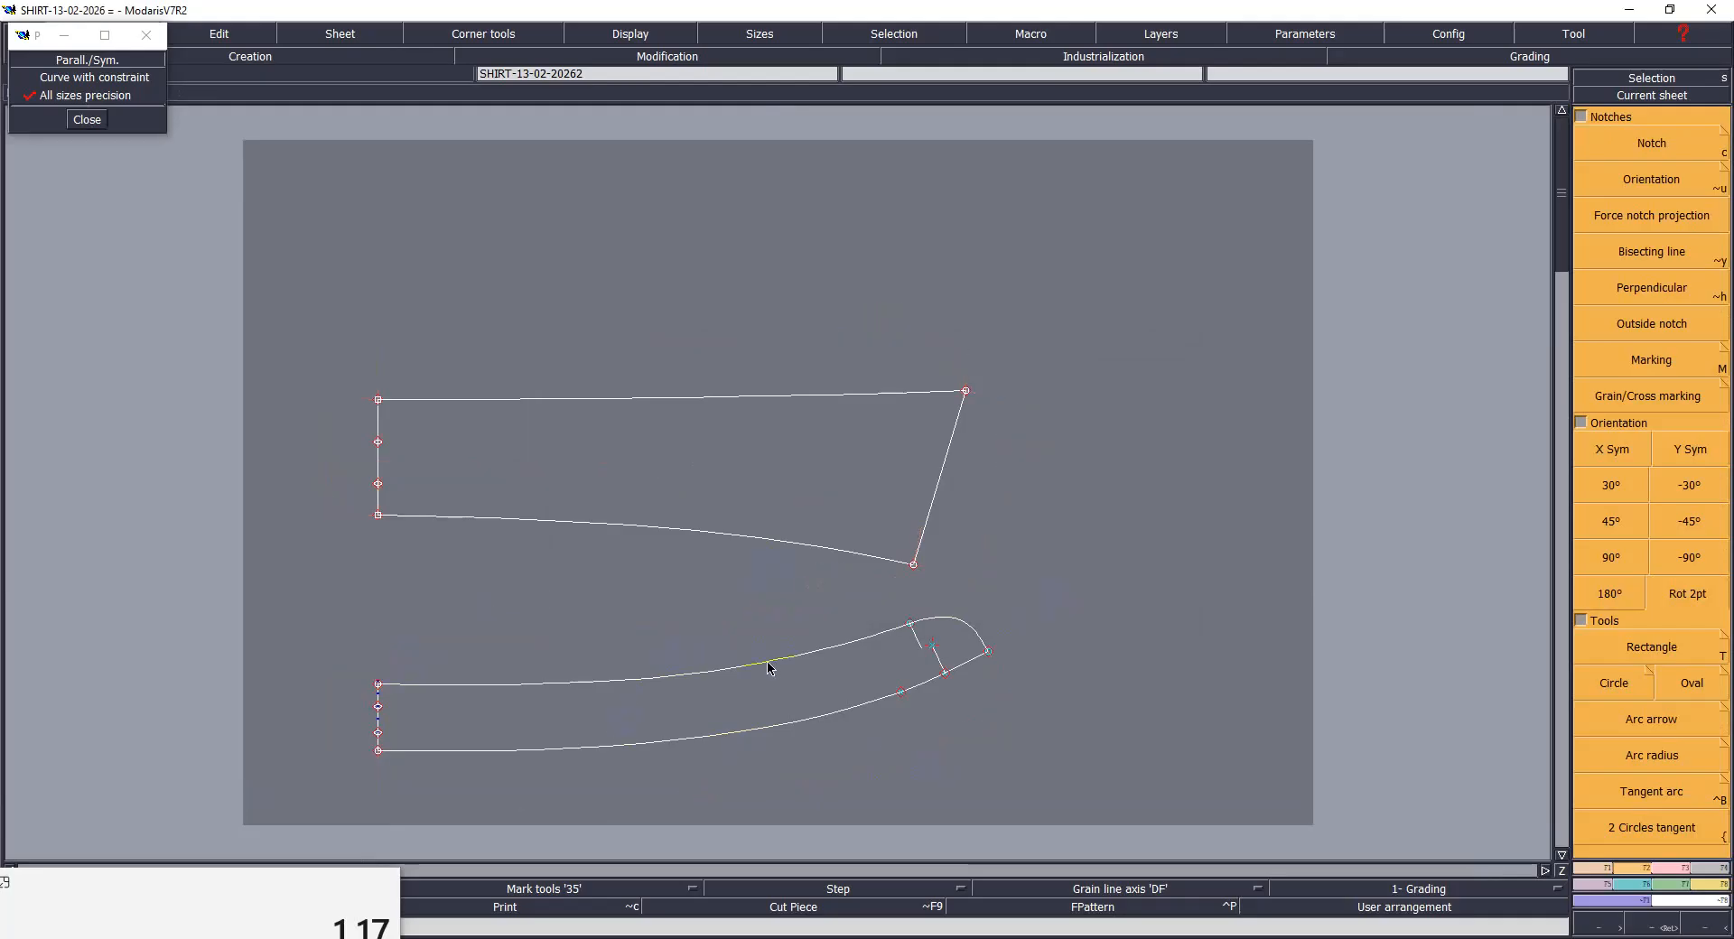
Step: Mirror the collar and stand halves across the CB line to view the full pieces, and undo the mirroring
drag(352, 264, 1066, 791)
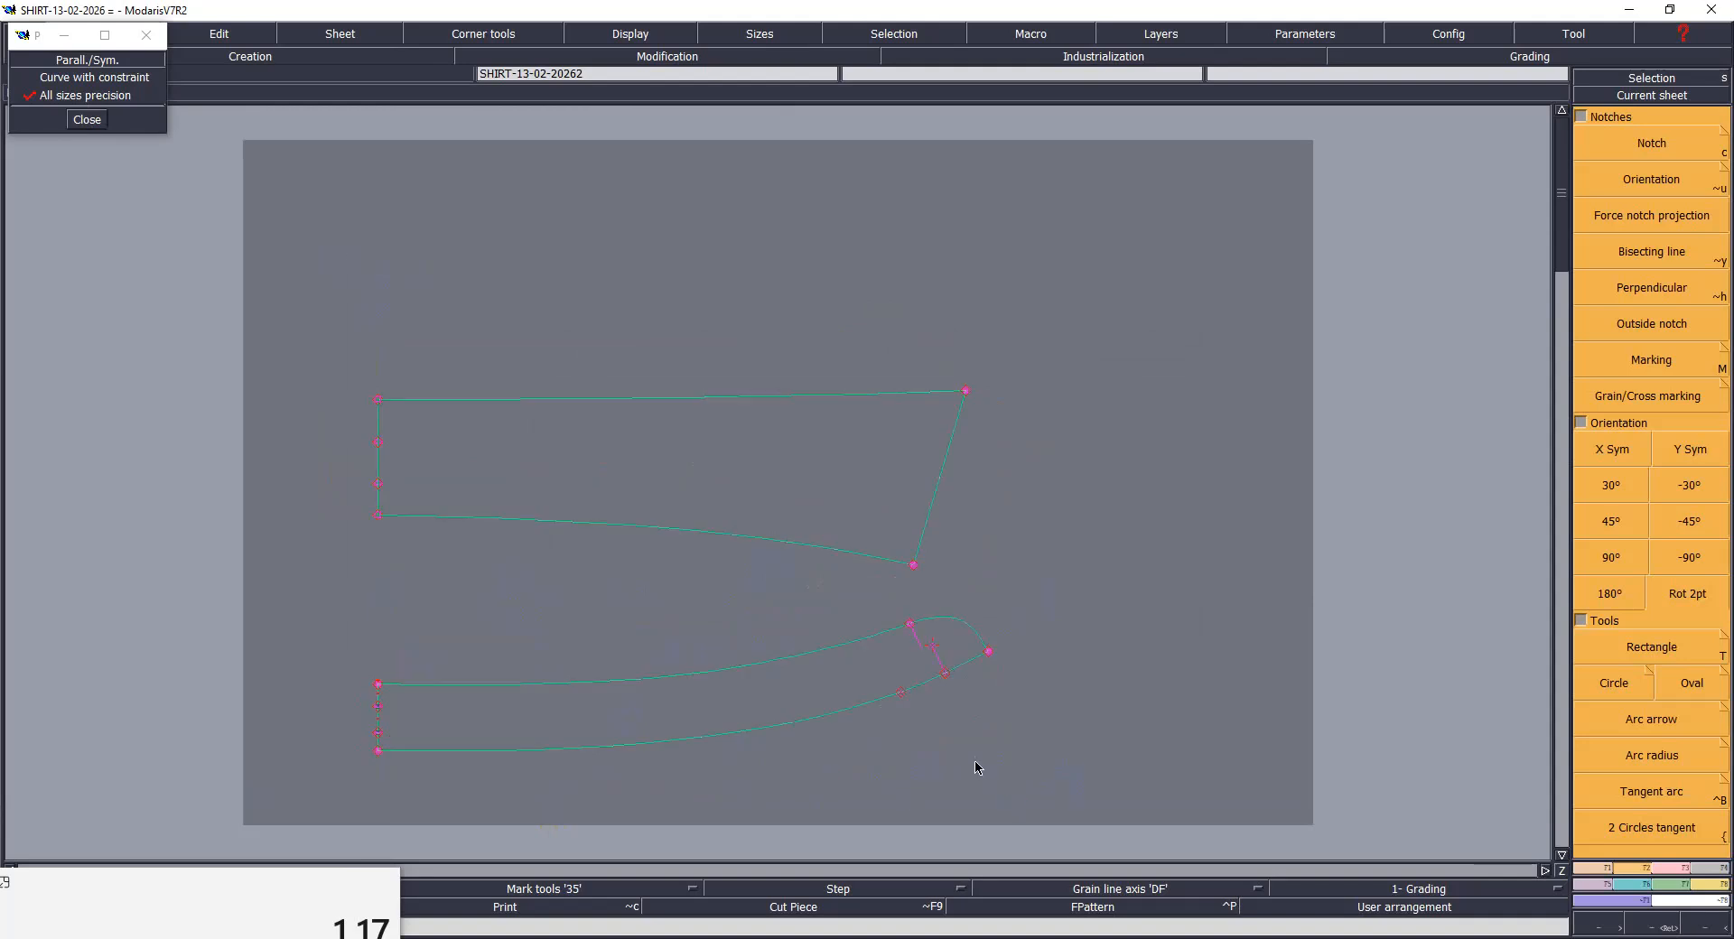
click(865, 705)
click(1129, 648)
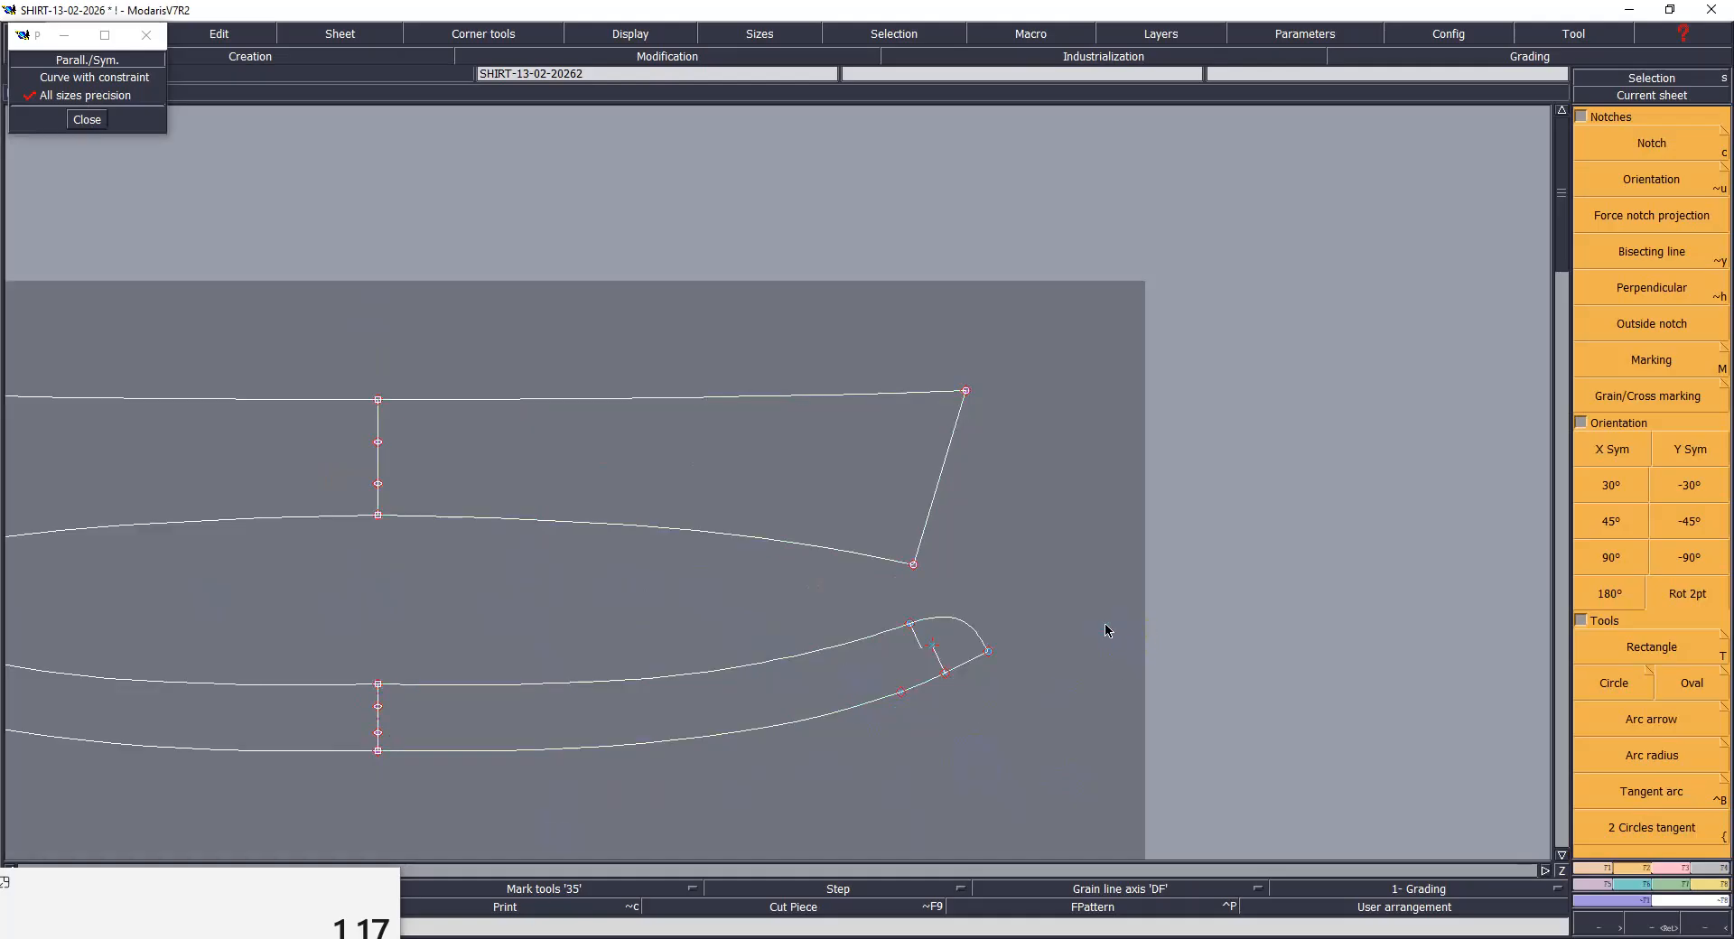
key(Home)
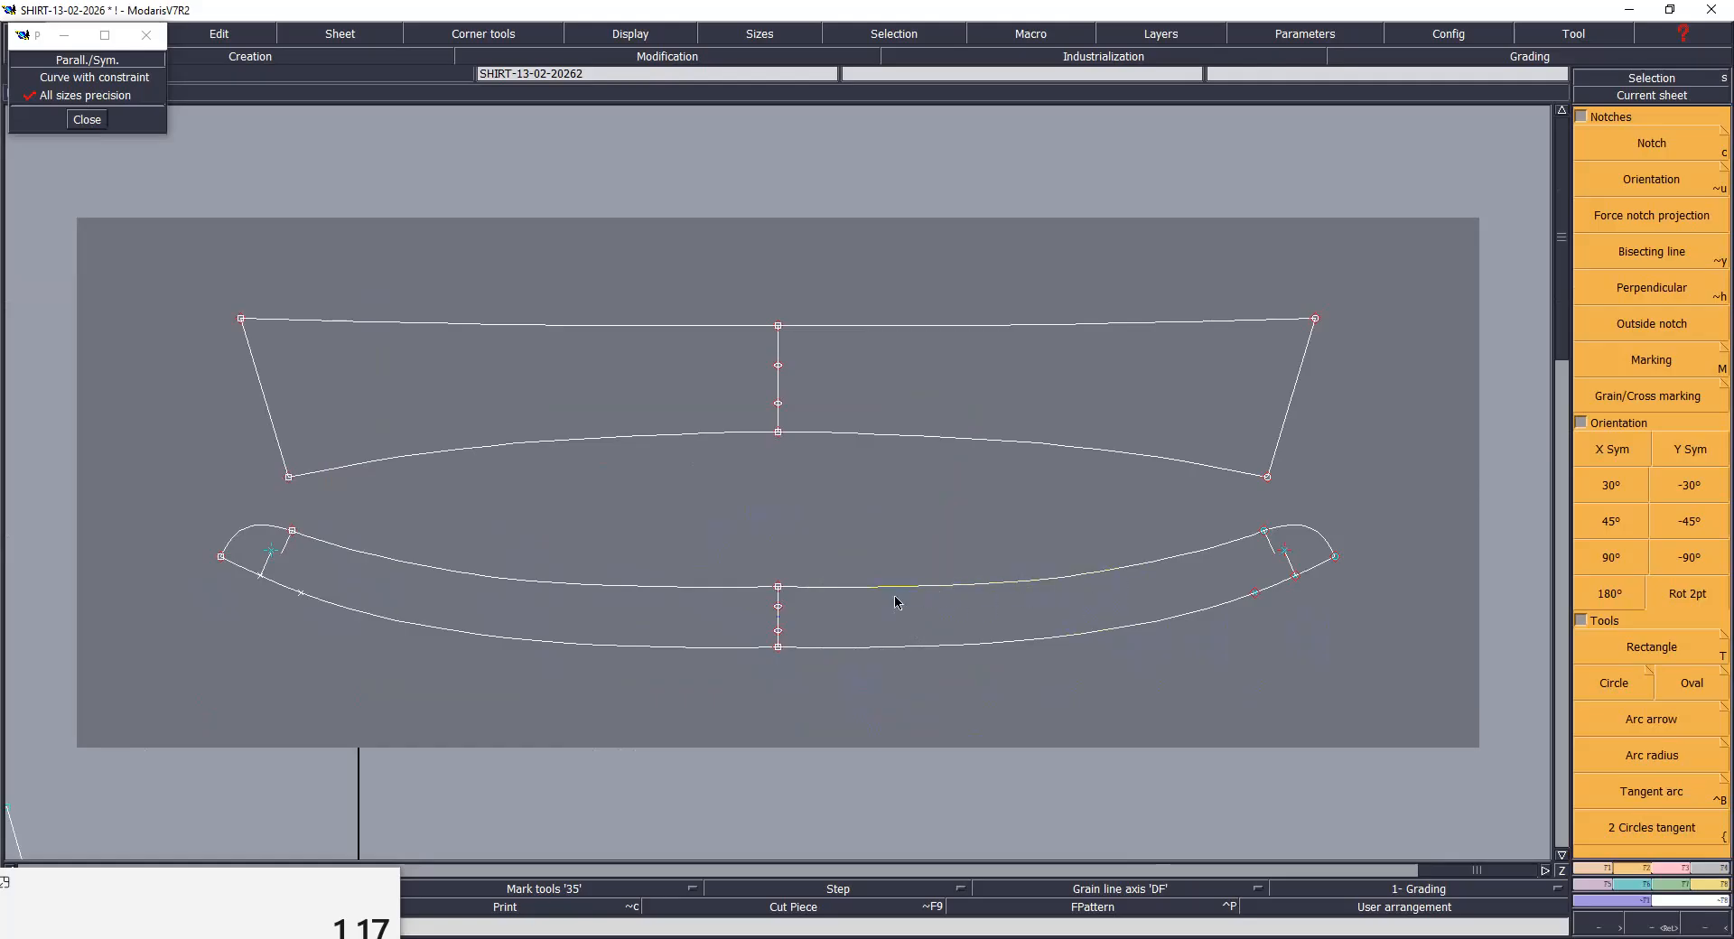
key(ctrl+z)
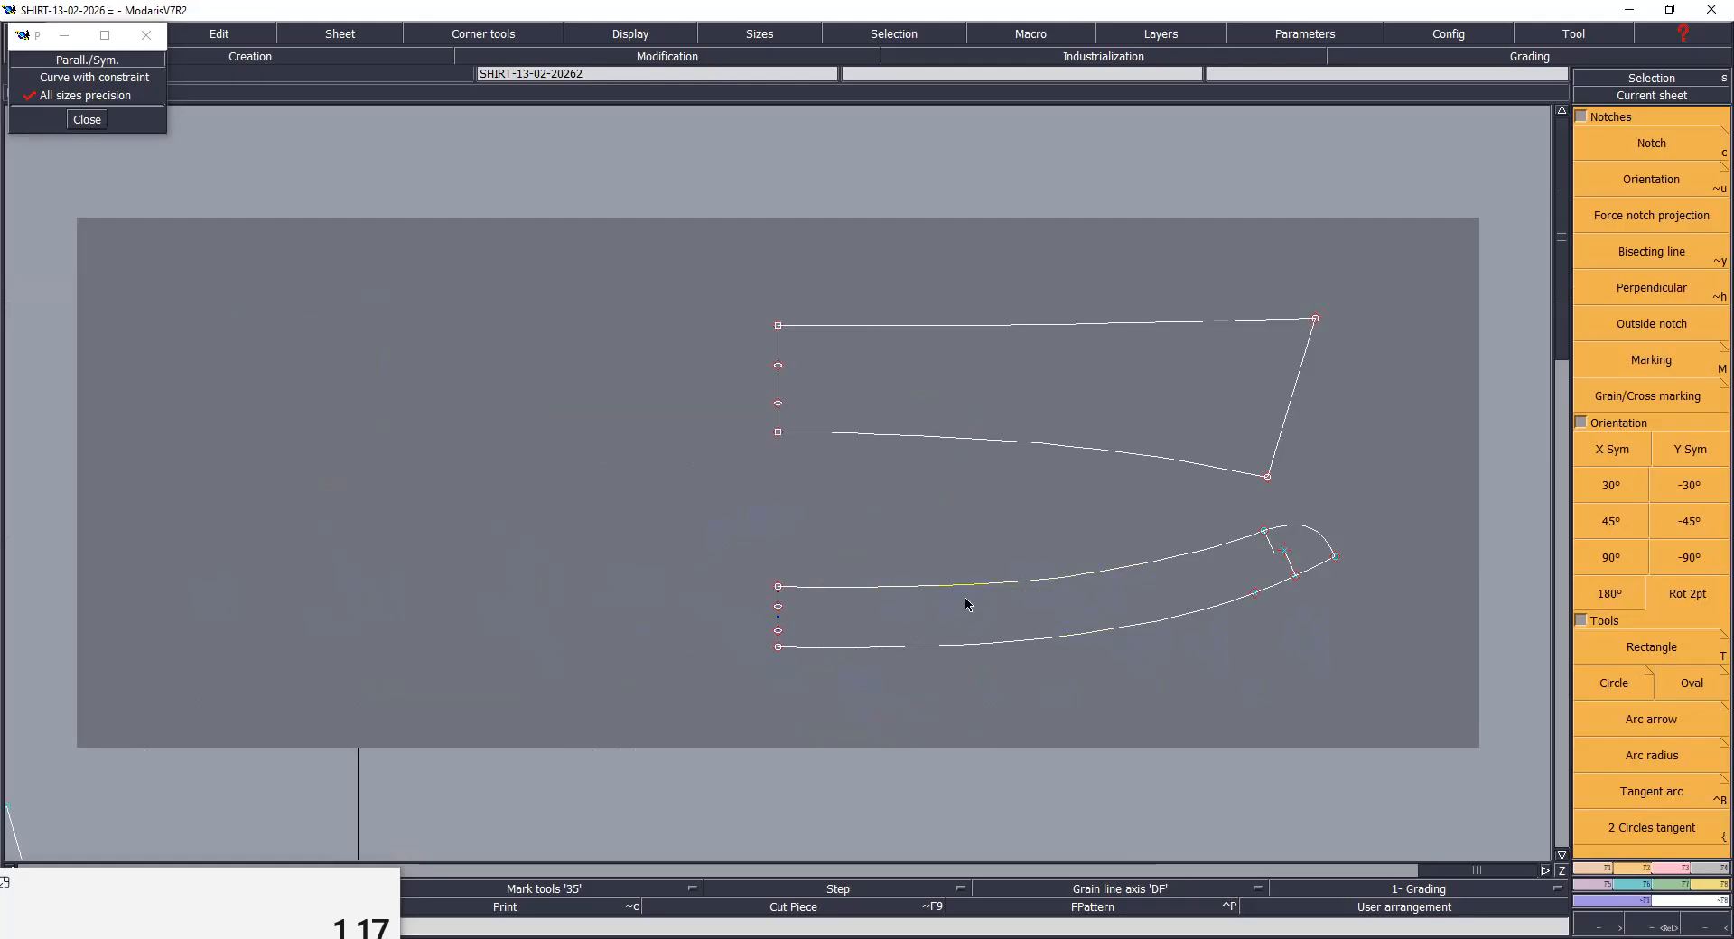
Step: Refit the sheet boundary to the half collar and half stand
key(a)
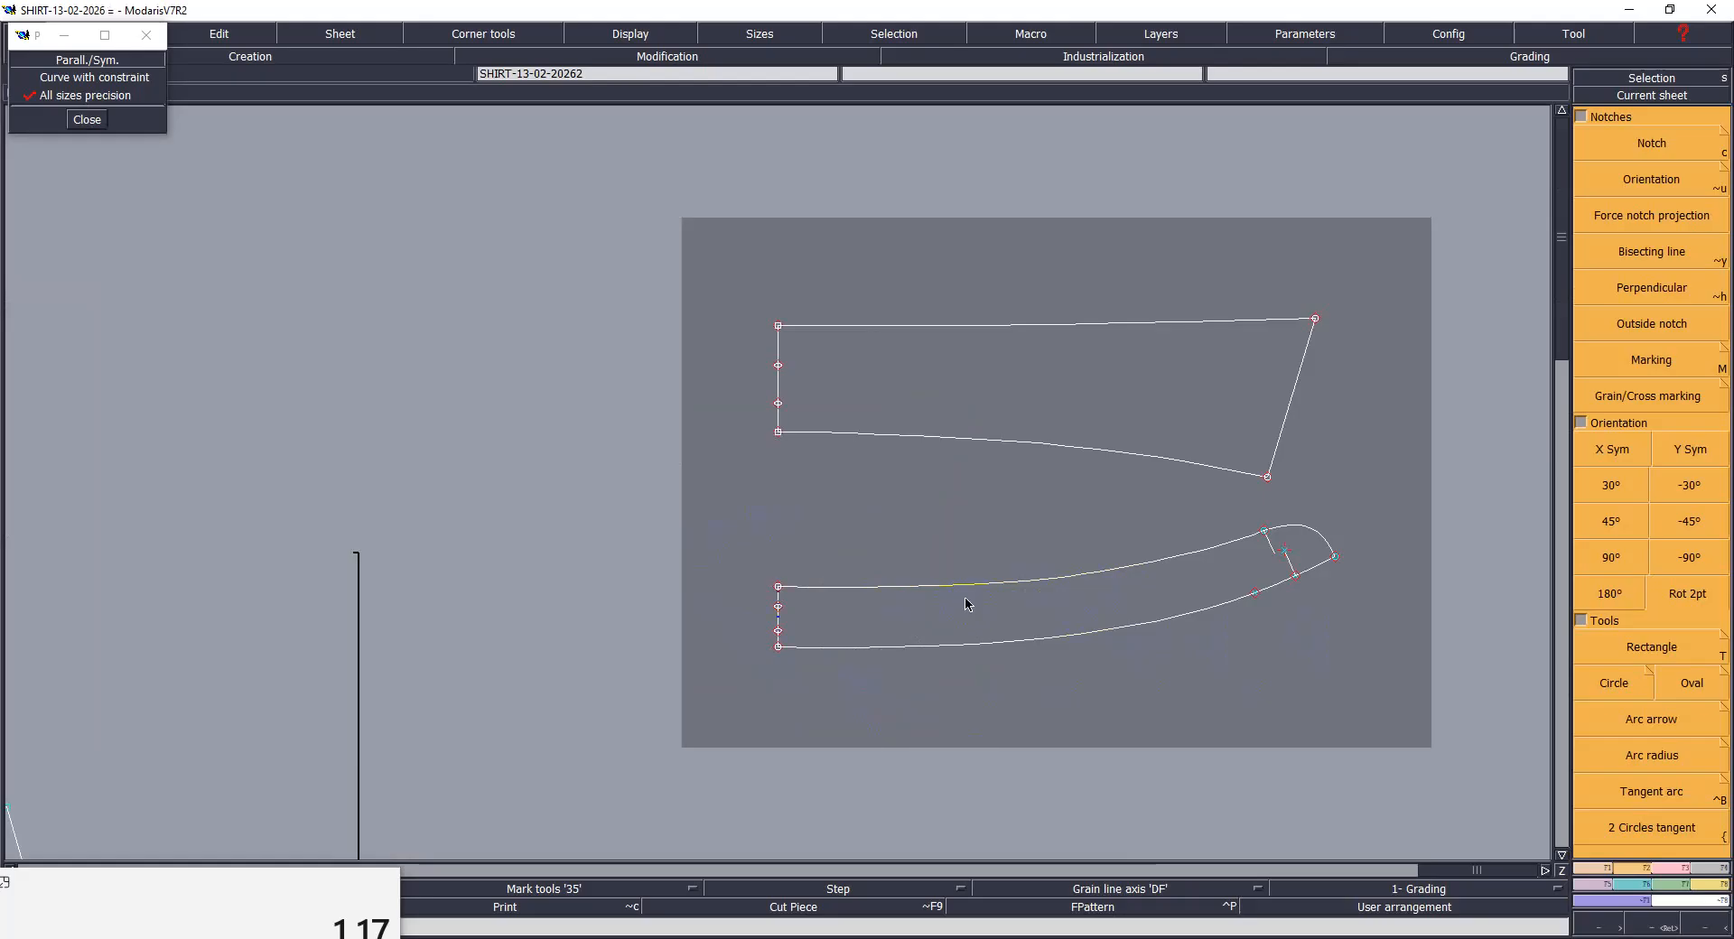
key(Return)
Step: Nudge the three curve points along the stand's upper edge to smooth its line
drag(695, 266, 1343, 743)
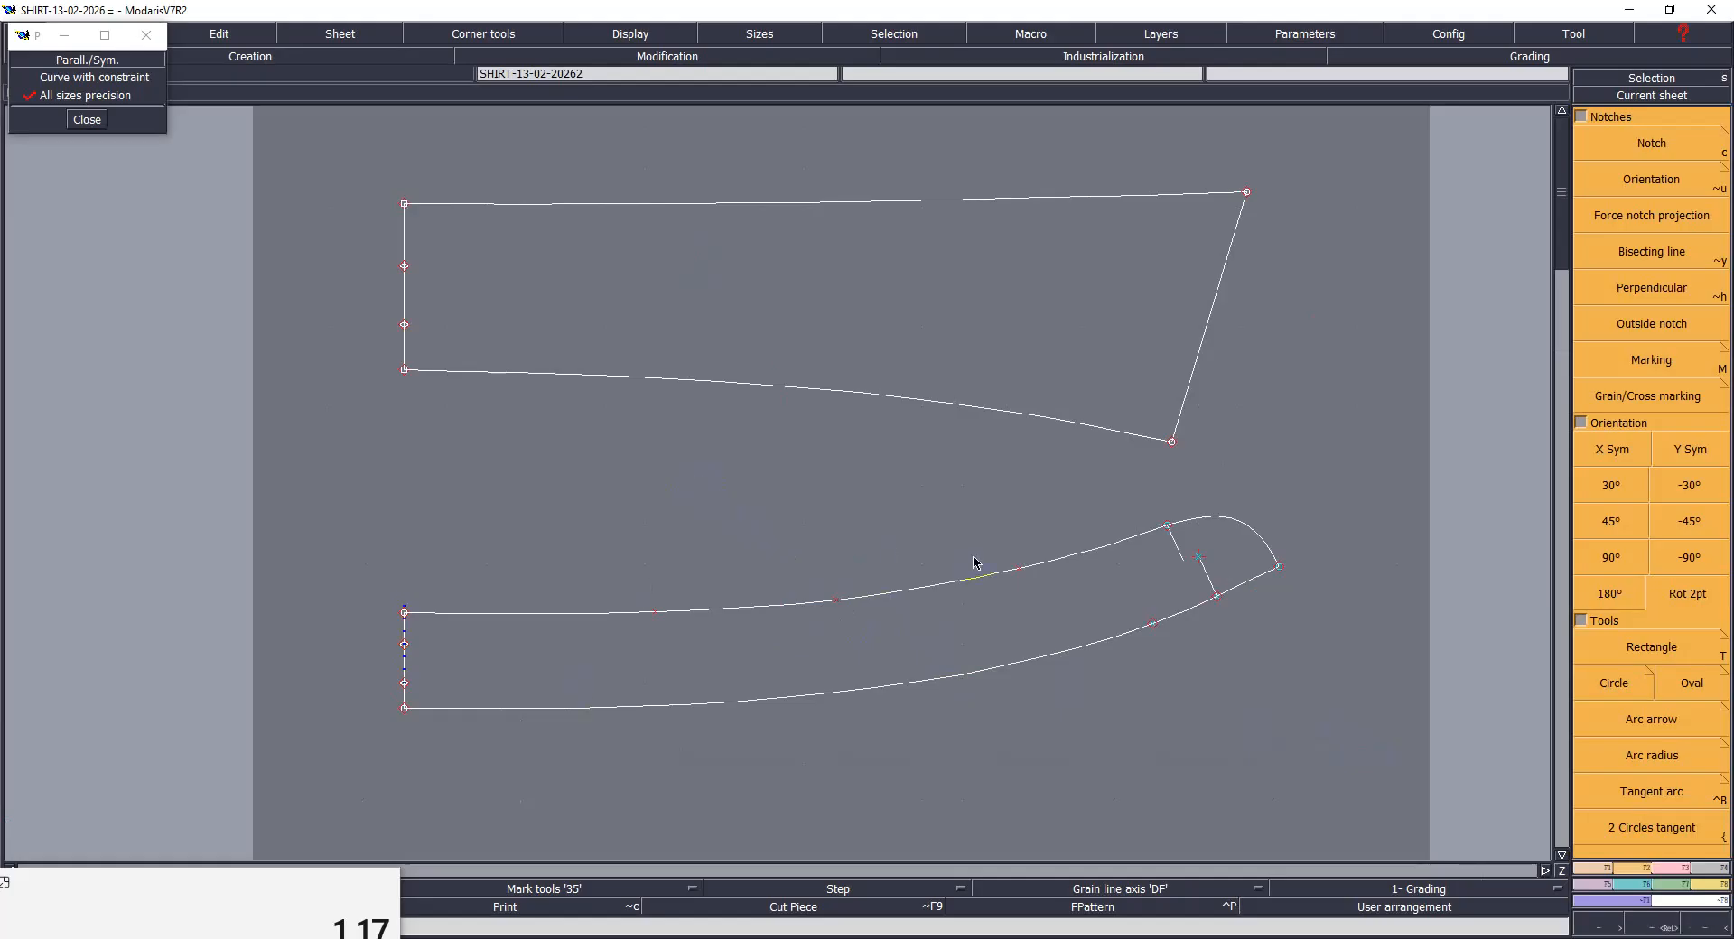
click(657, 617)
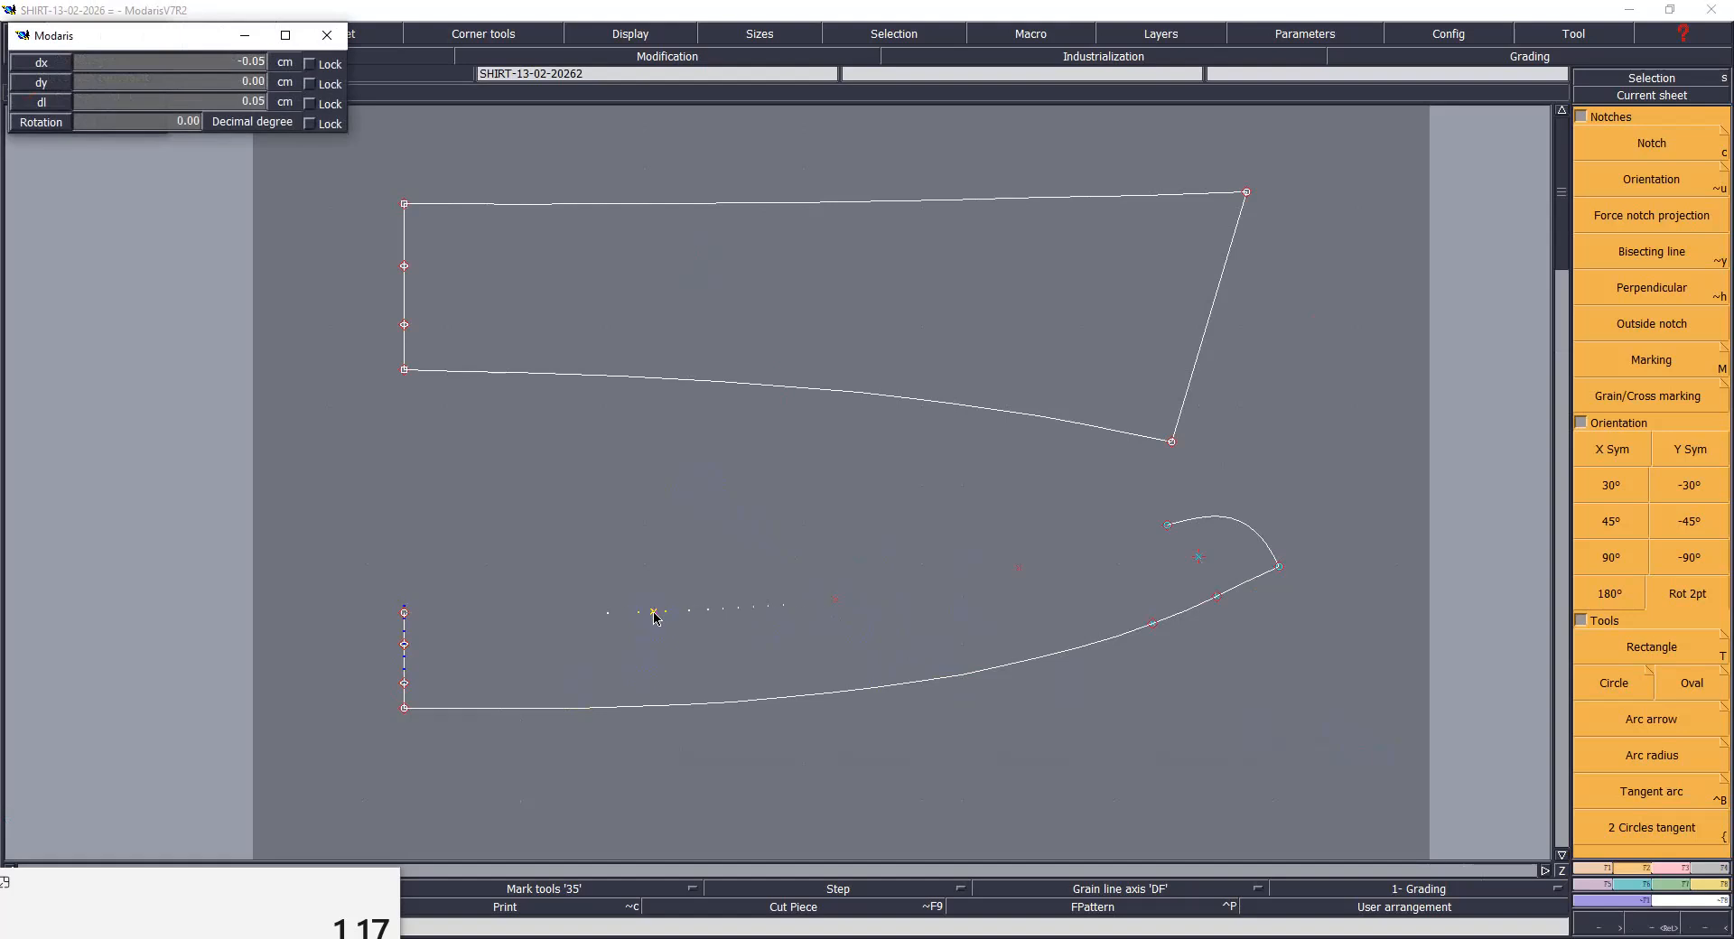
click(656, 613)
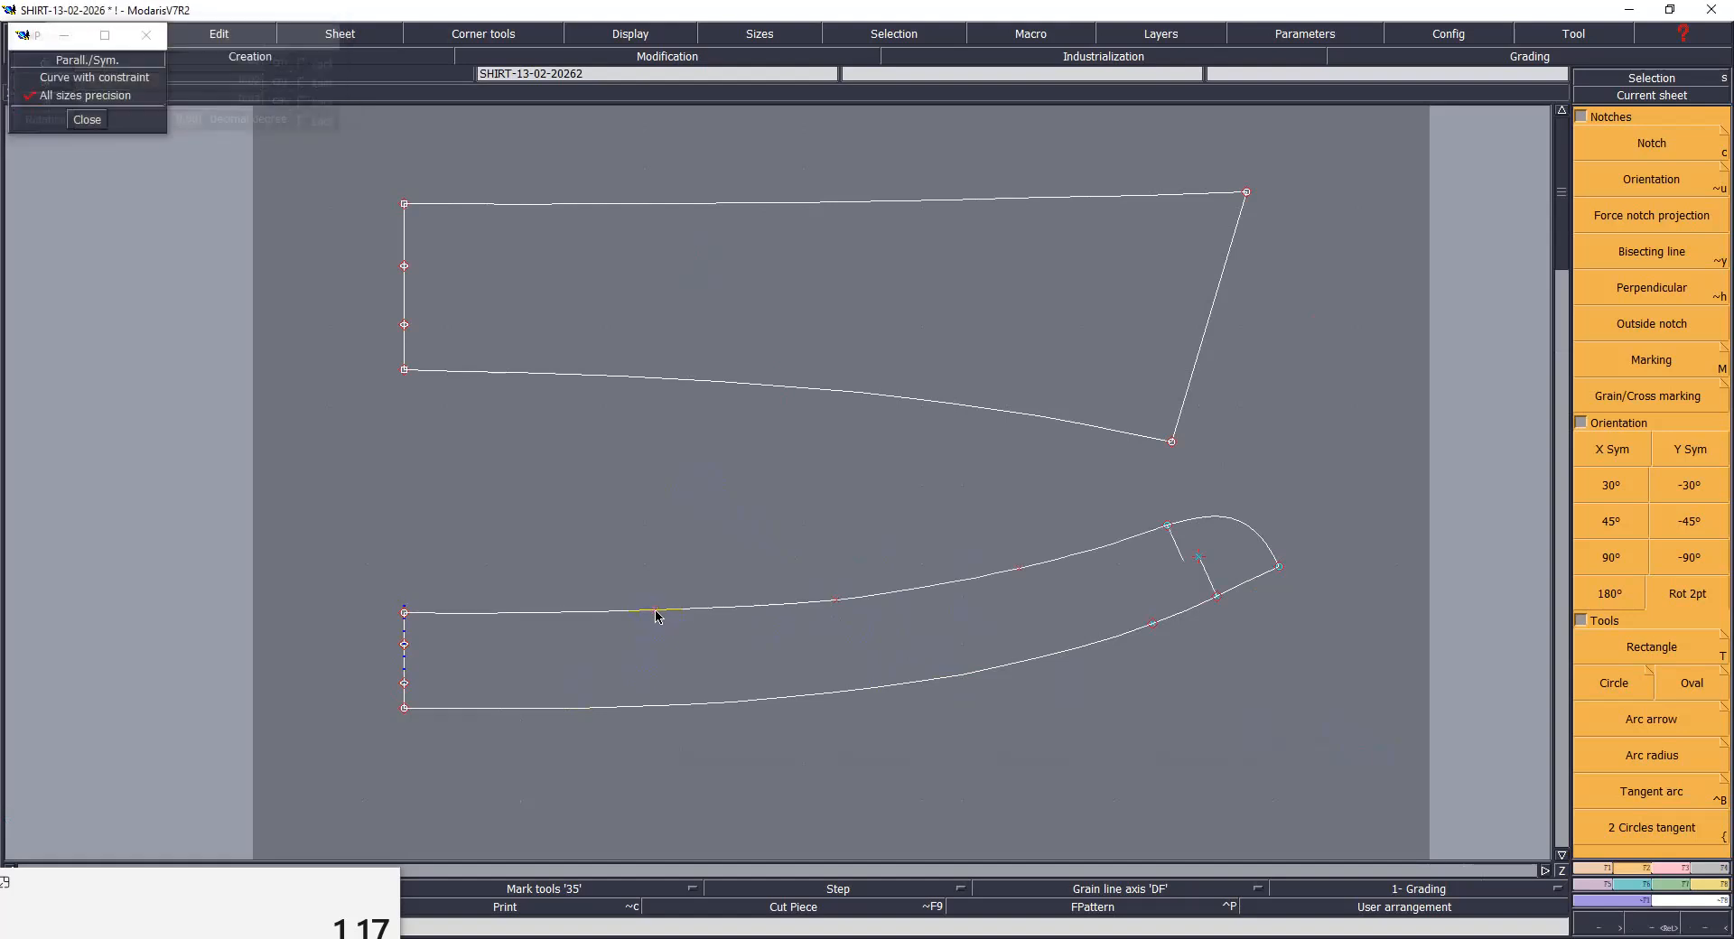
click(835, 600)
click(836, 599)
click(1020, 567)
click(1018, 567)
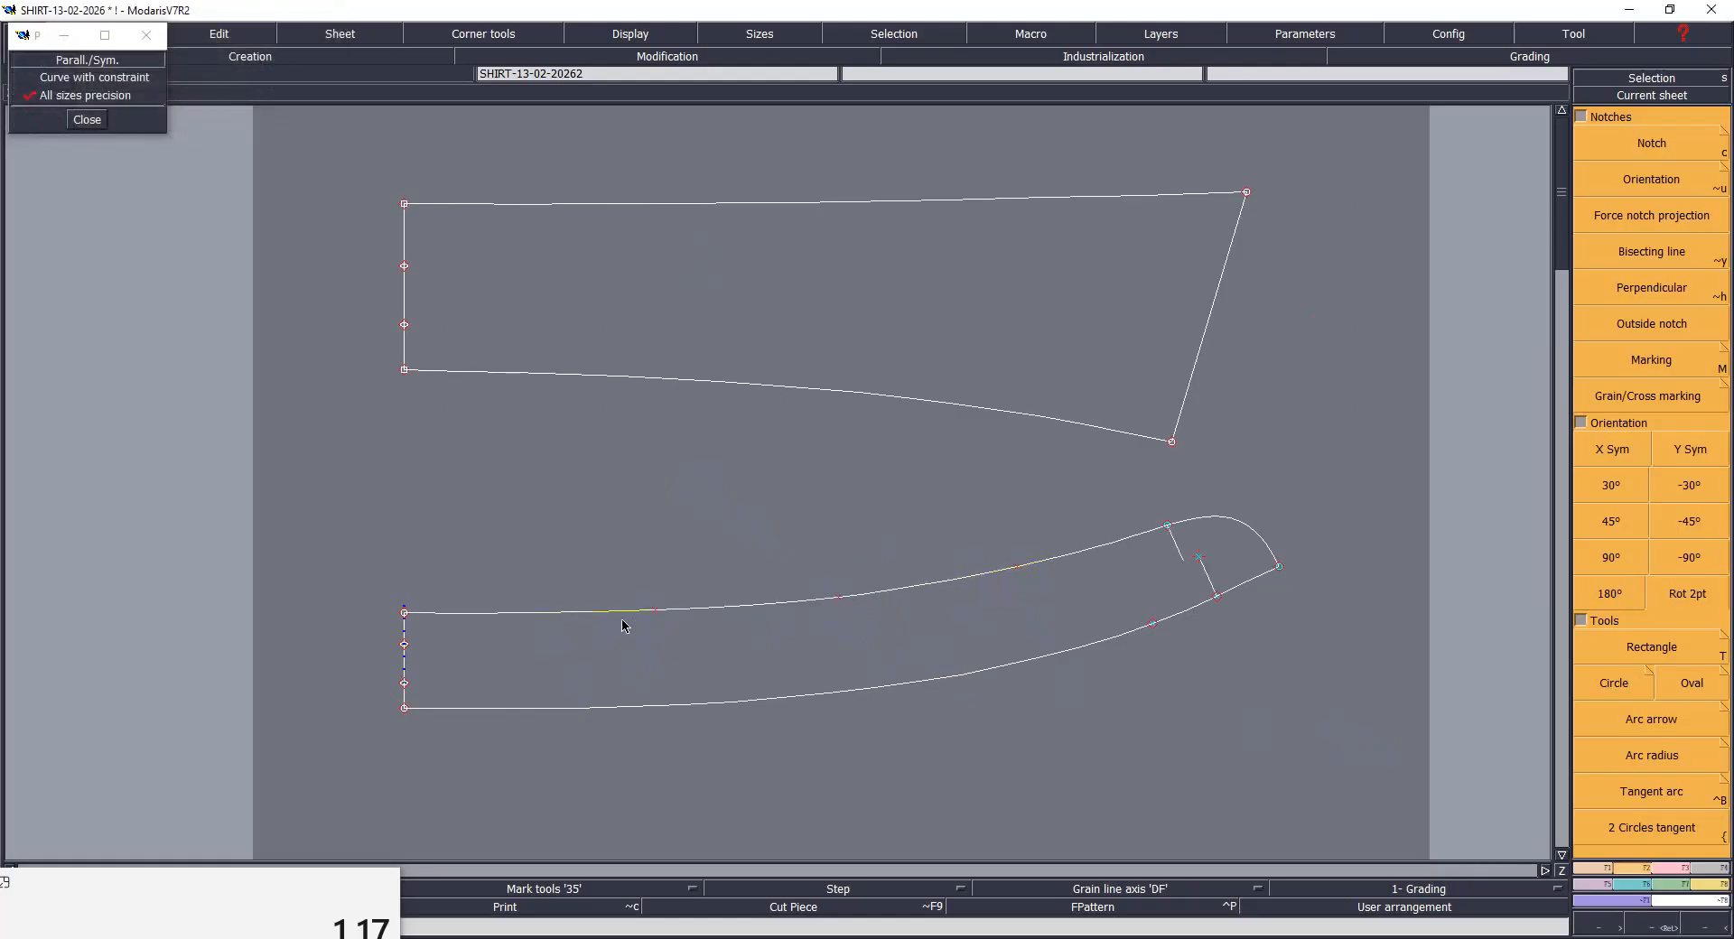
Step: Shift the stand's upper-edge curve point nearest CB slightly closer to the CB line and save the file
click(656, 614)
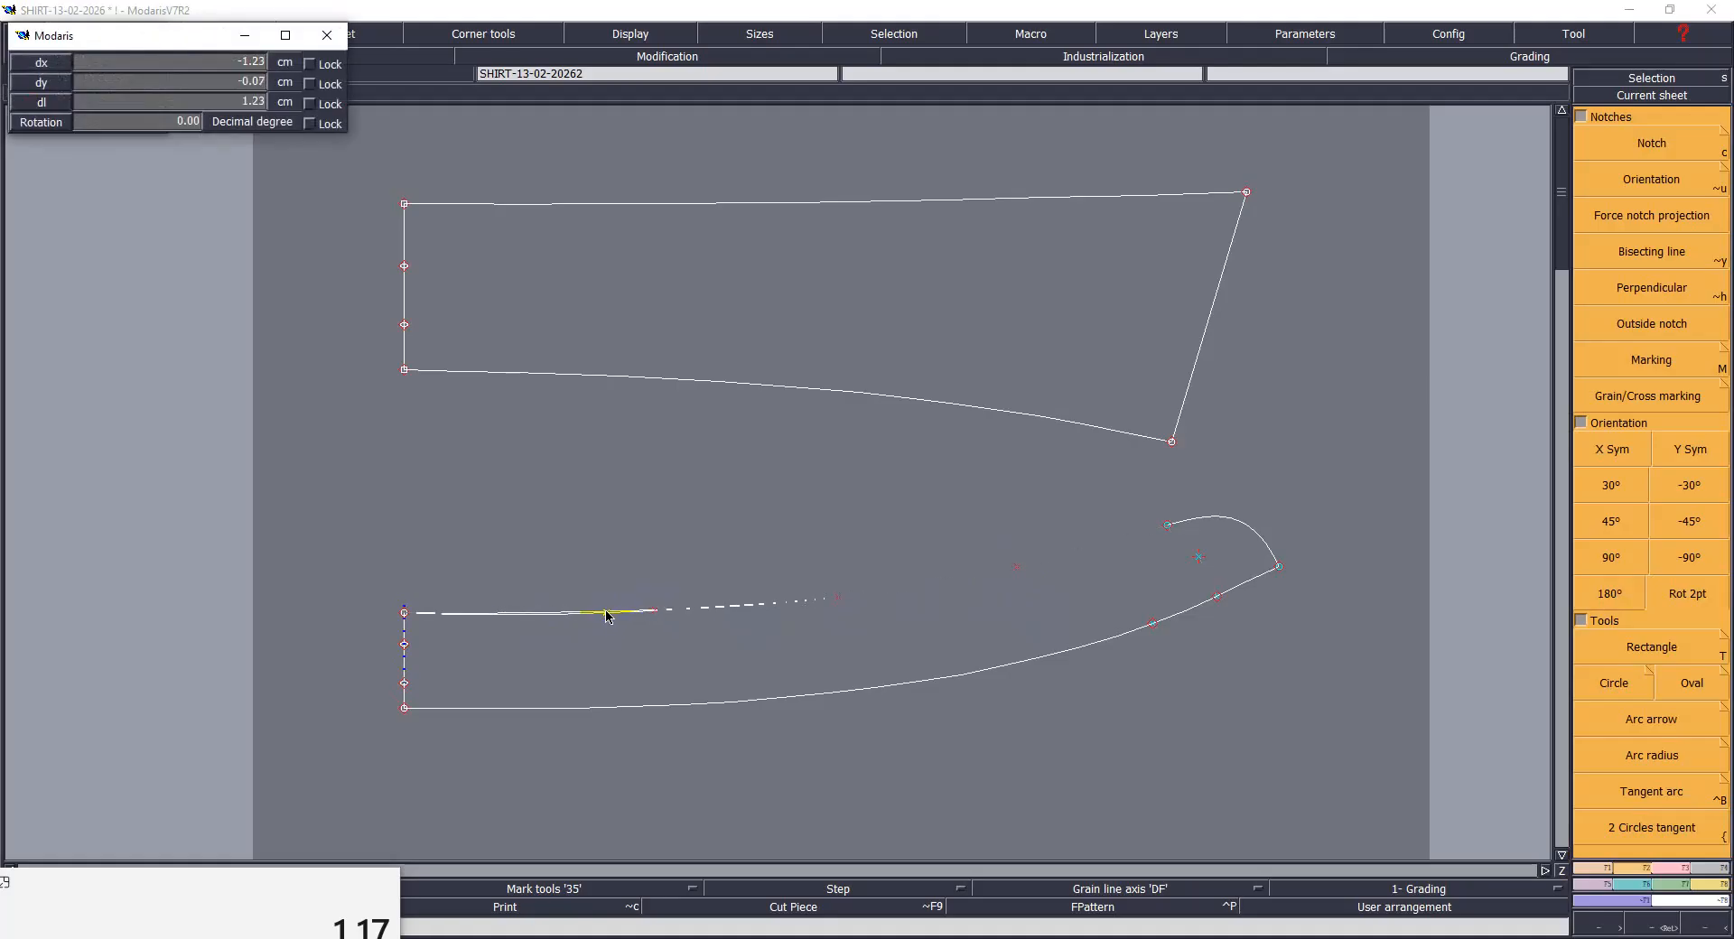
click(620, 614)
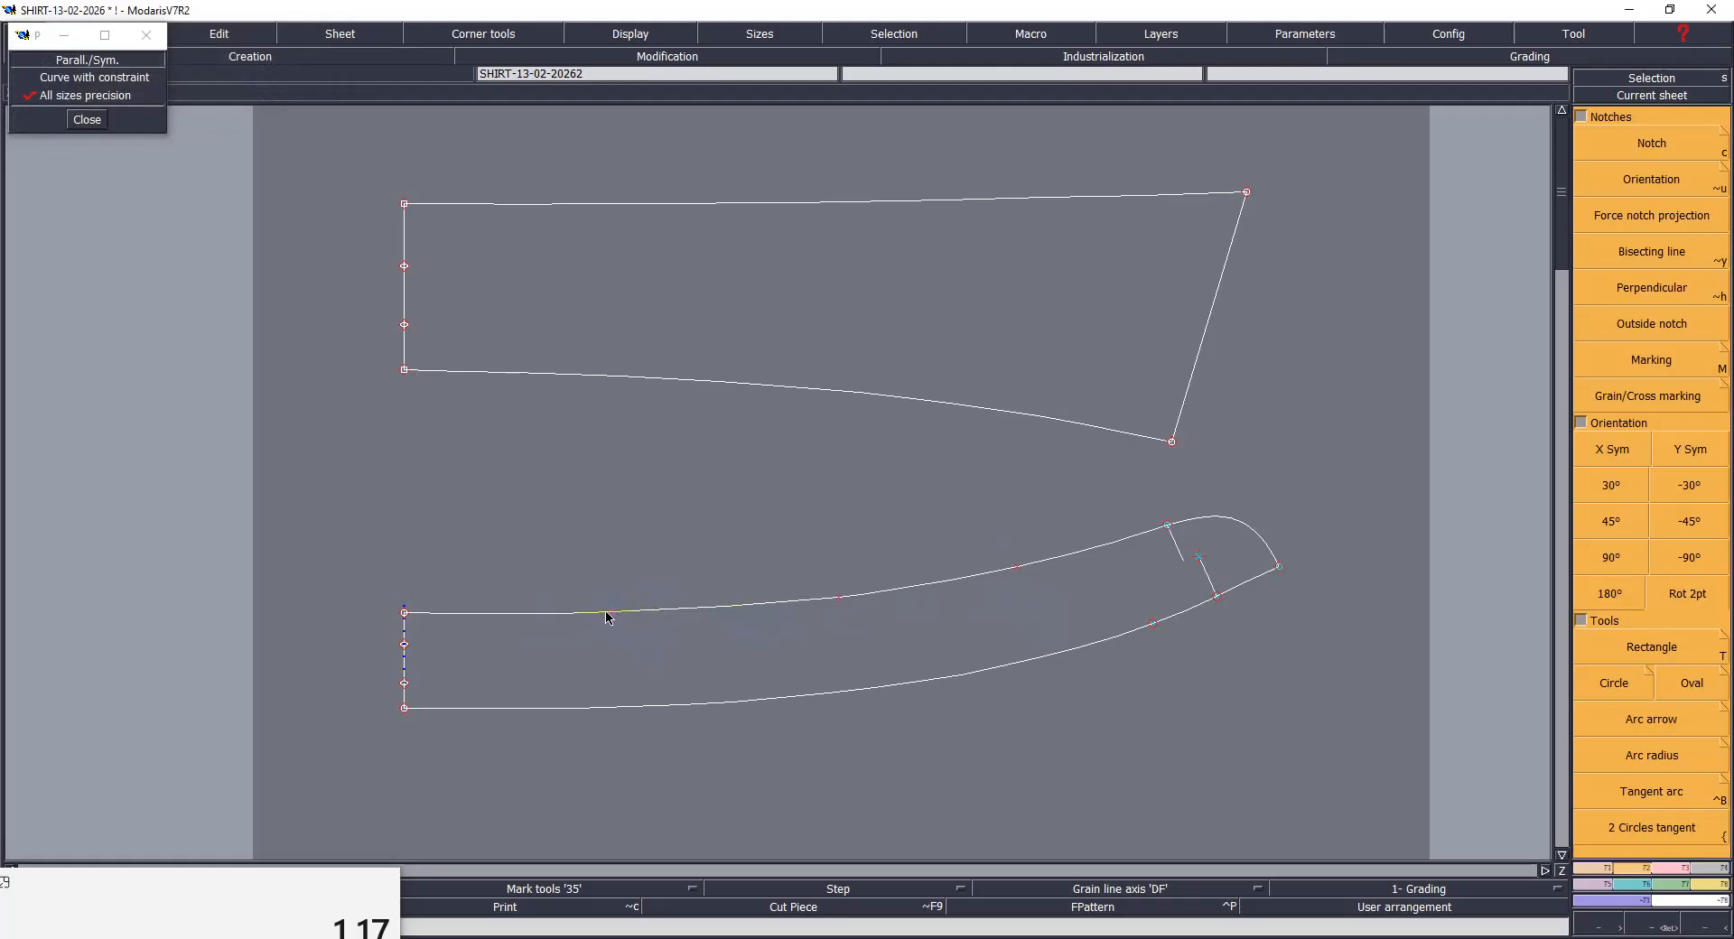
click(610, 616)
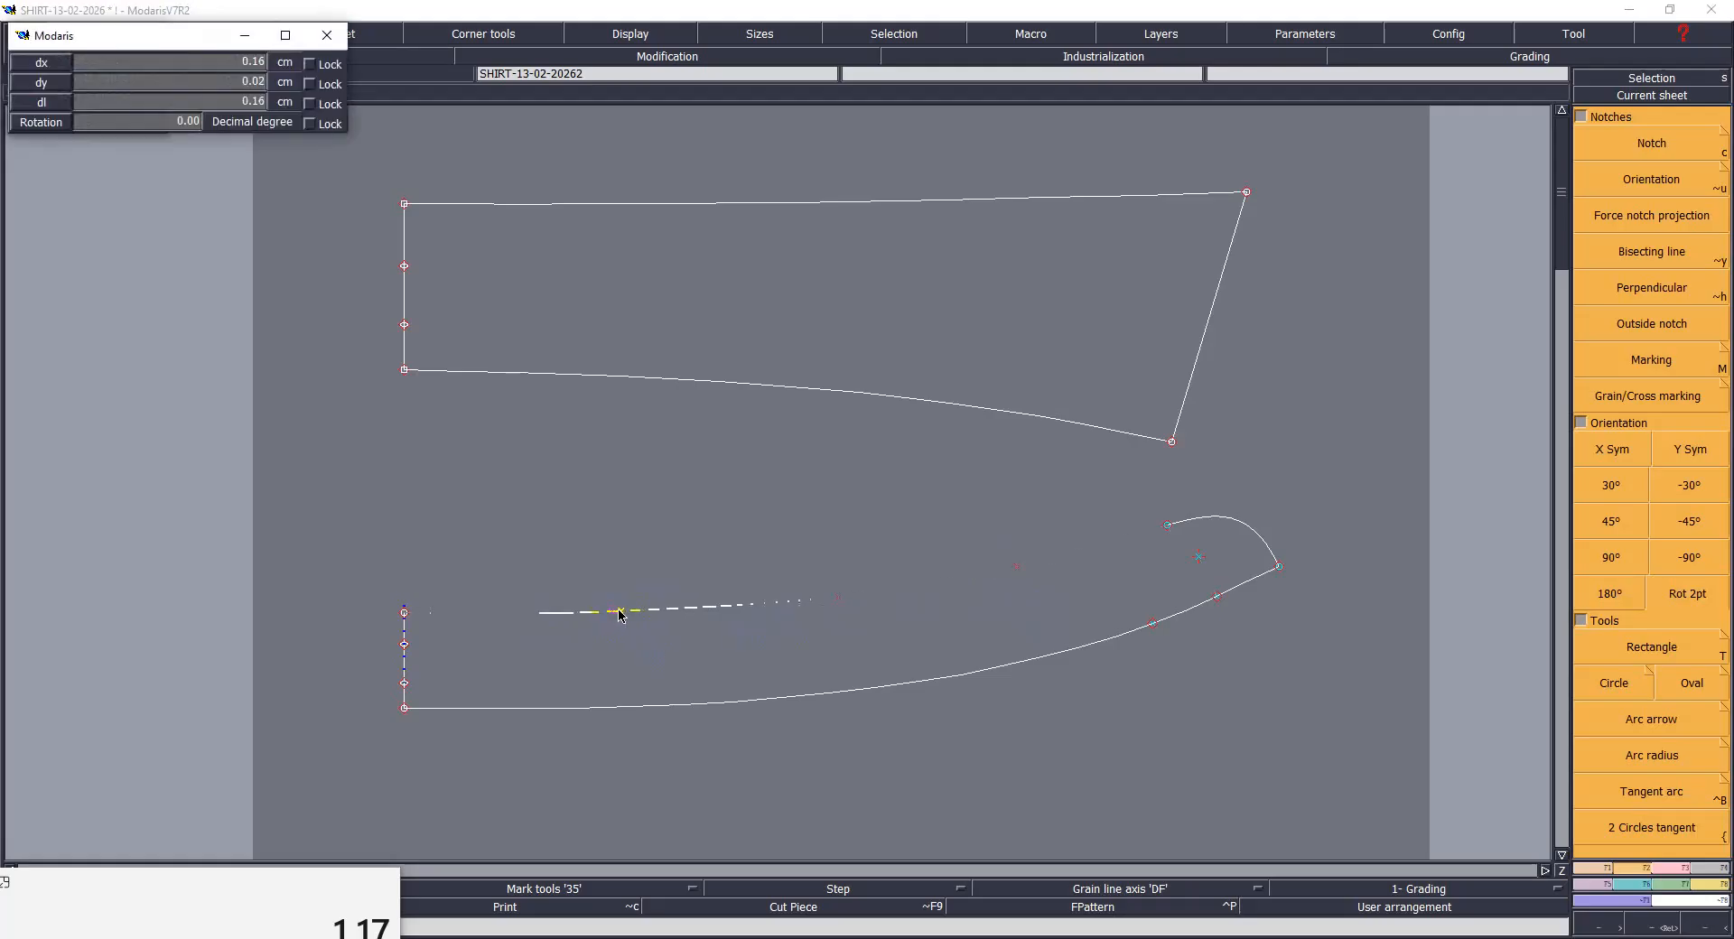
click(623, 615)
click(624, 615)
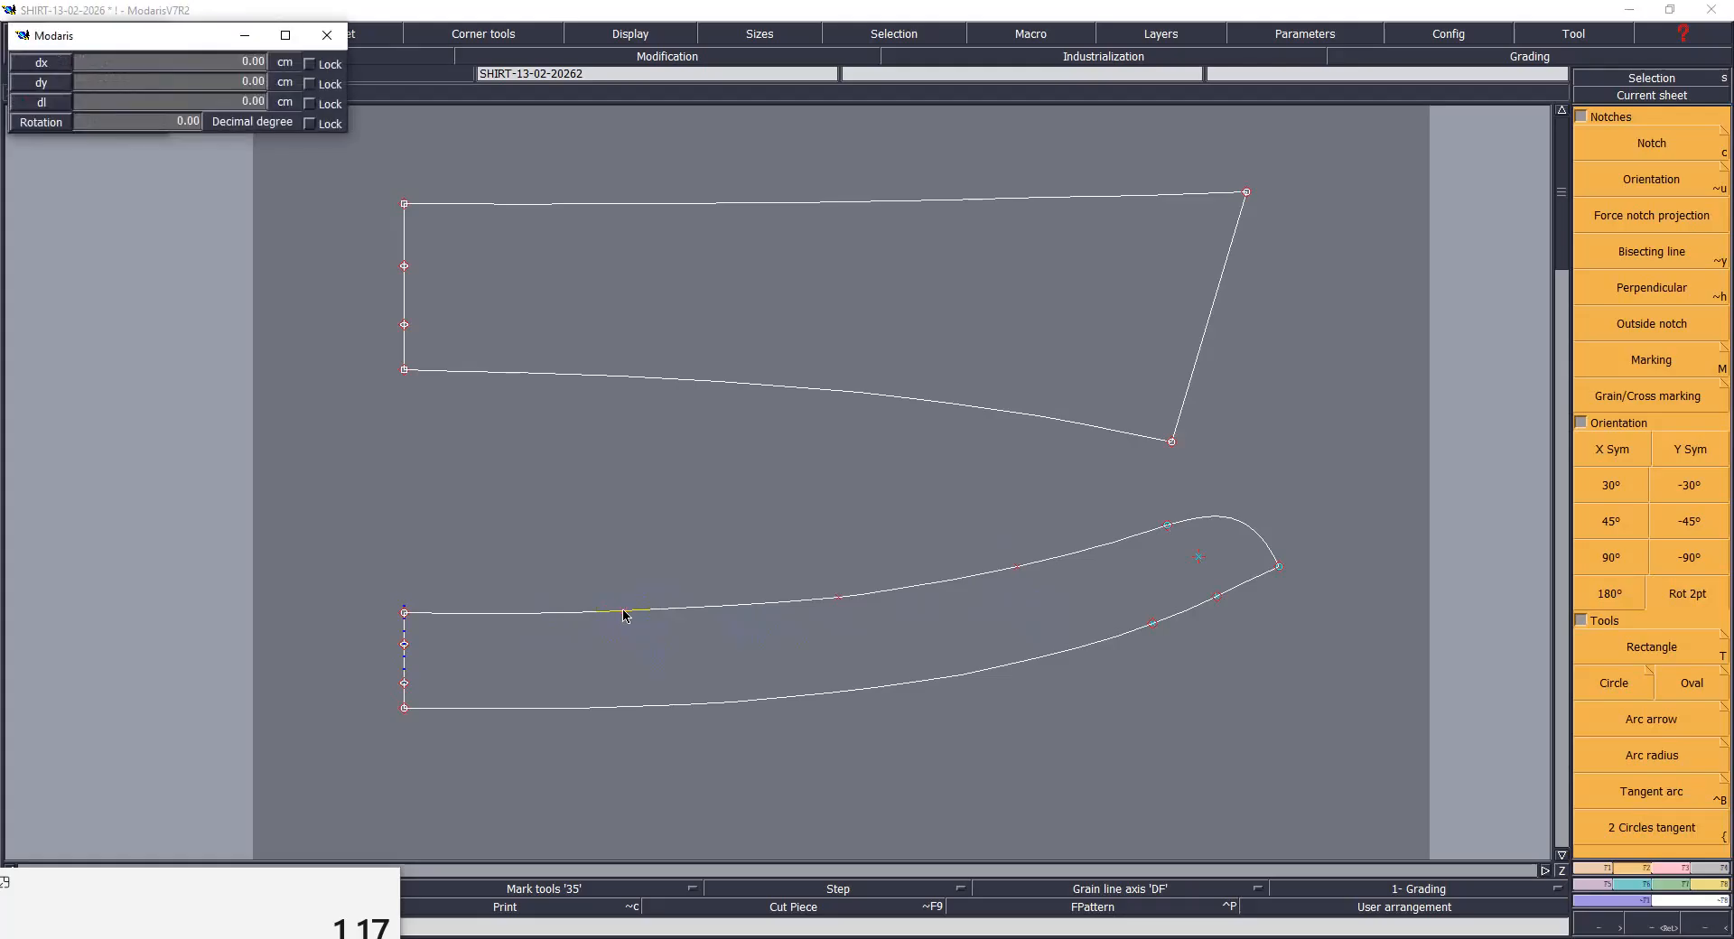
click(626, 612)
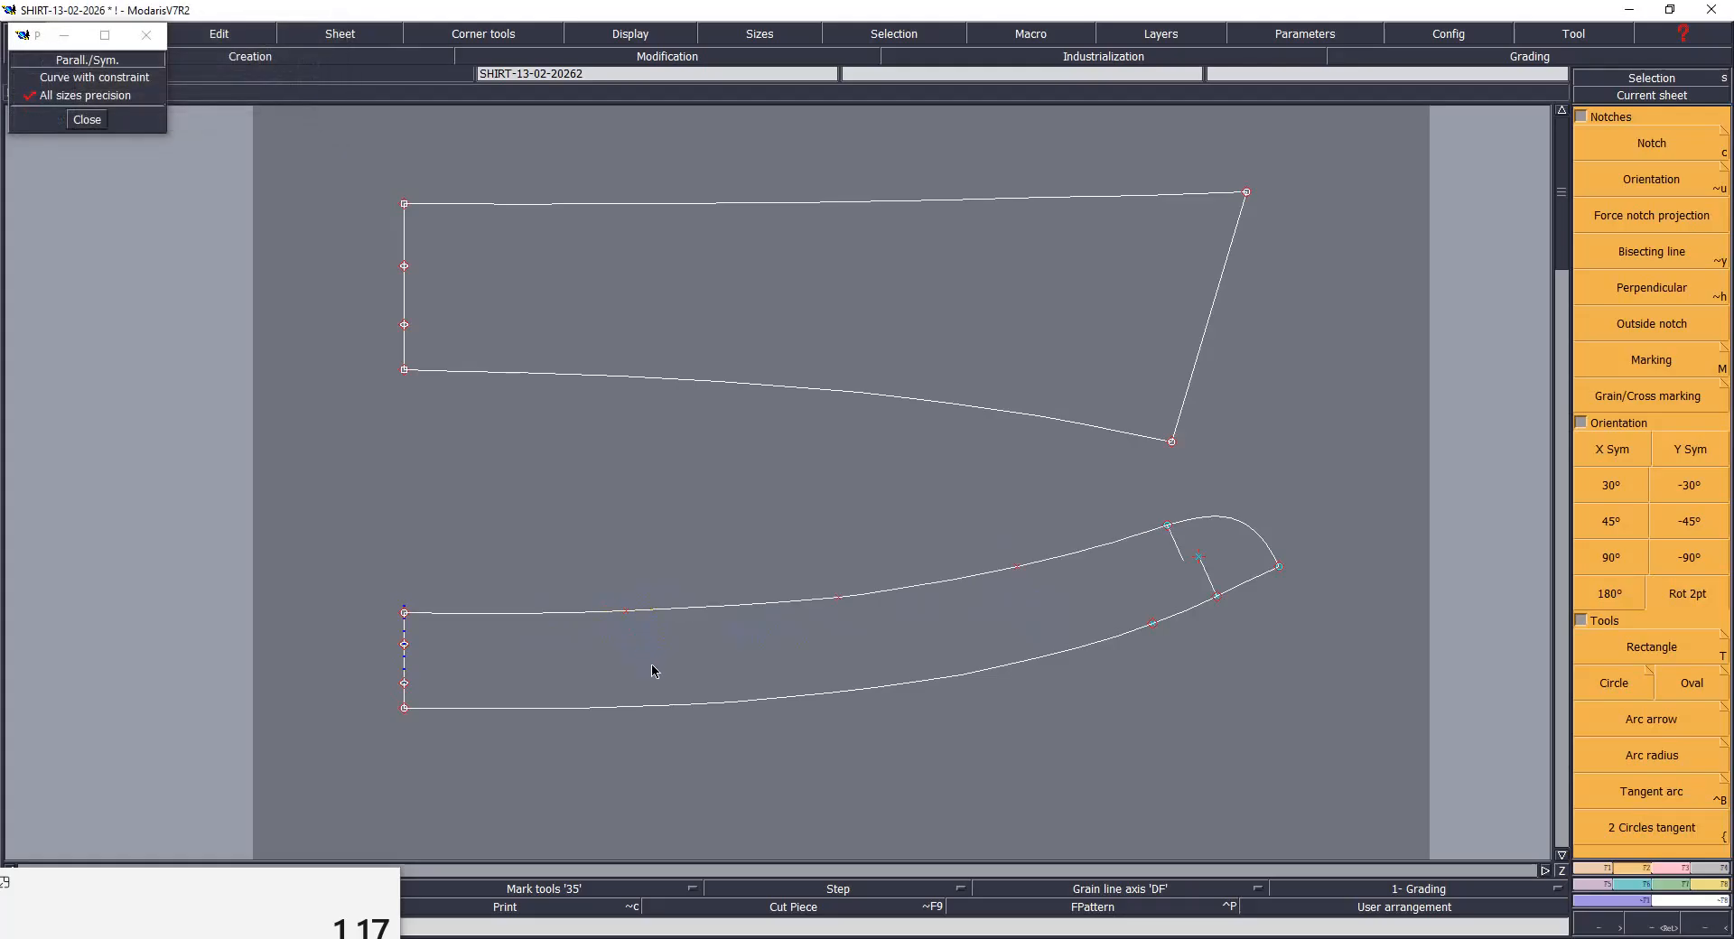
key(ctrl+s)
click(780, 586)
Step: Mirror the collar and stand halves across the CB line with the curve constraint enabled
click(81, 79)
drag(333, 111, 1390, 770)
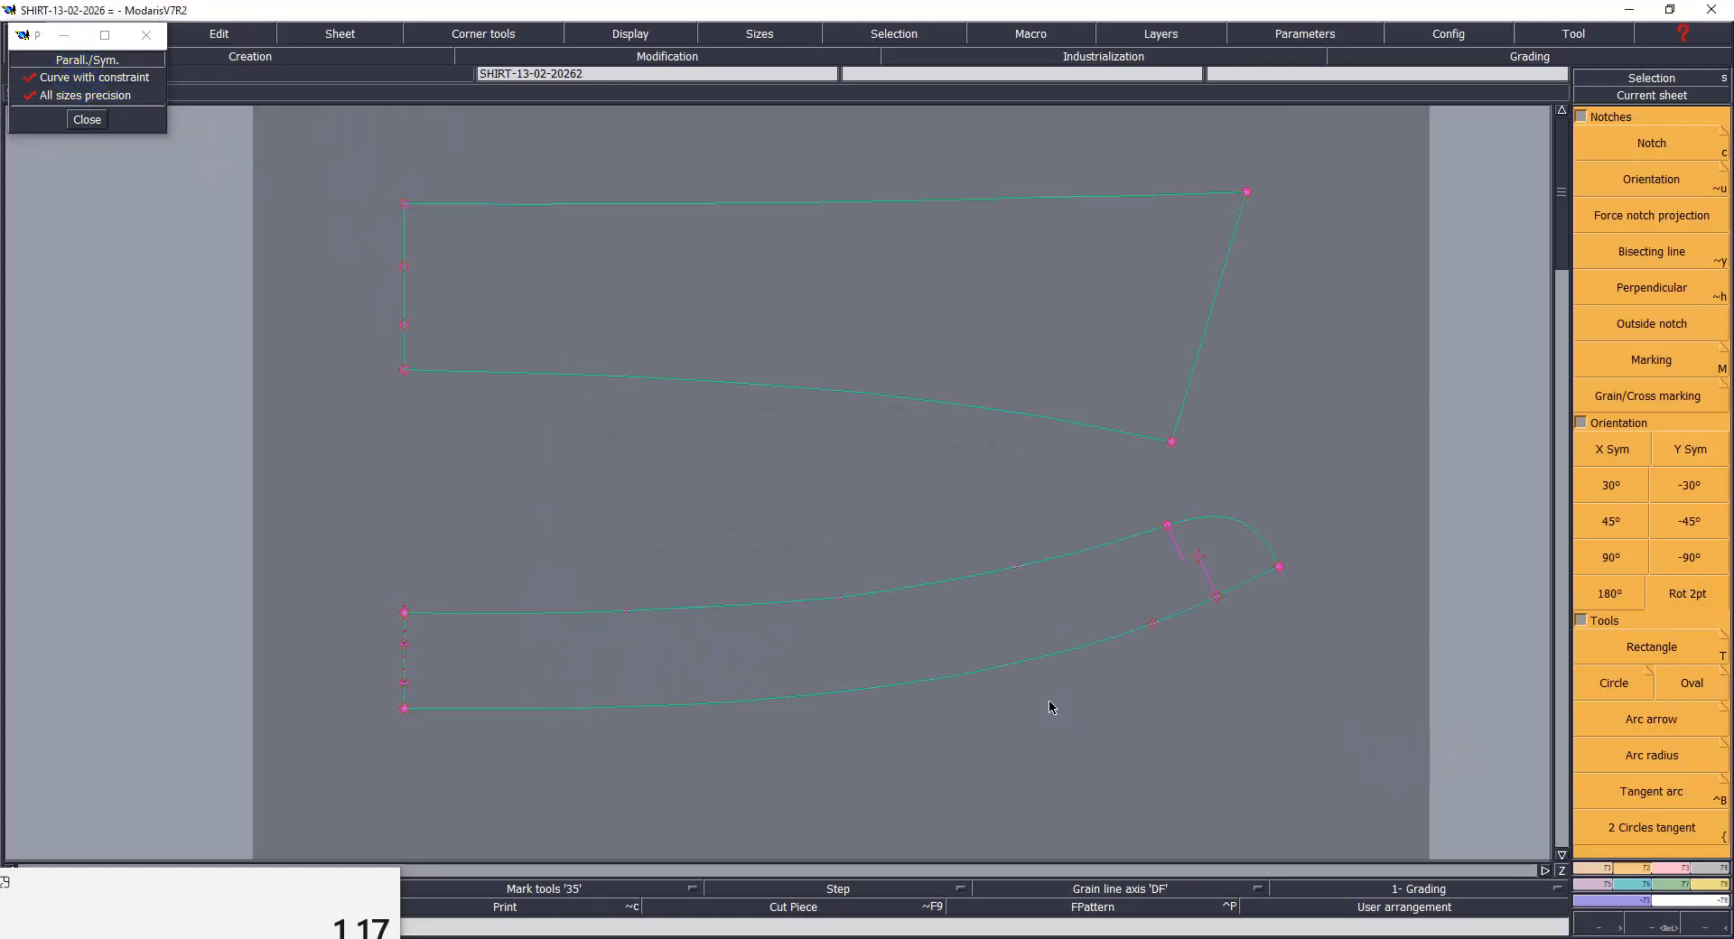
click(982, 667)
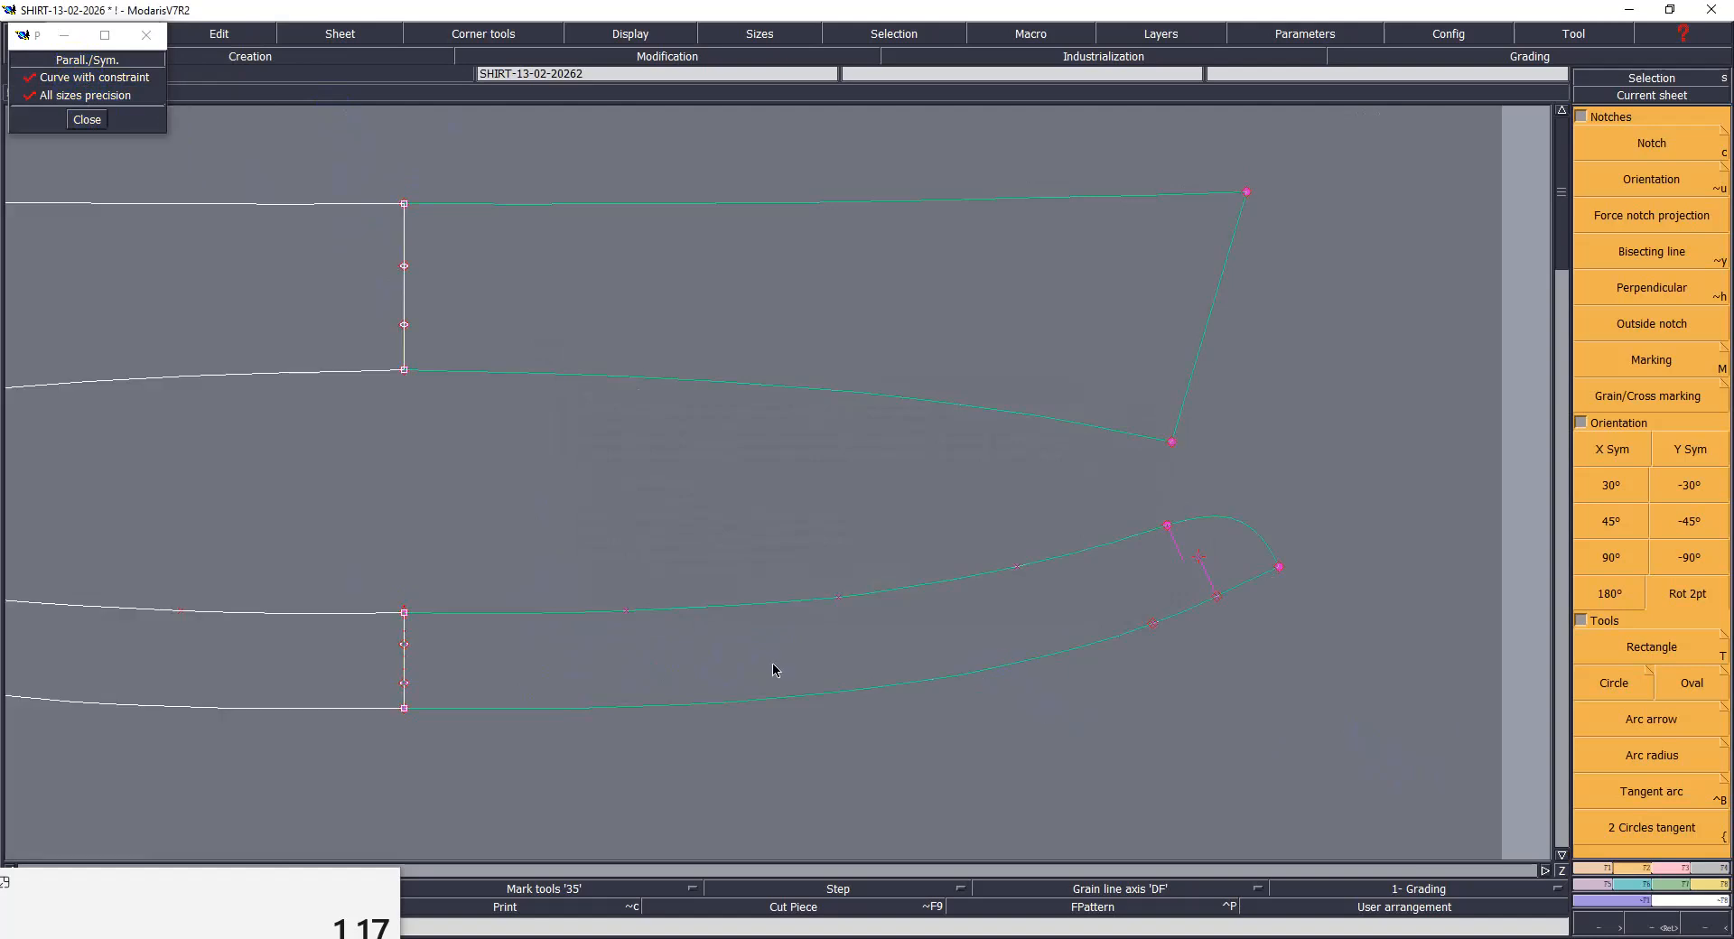
key(Home)
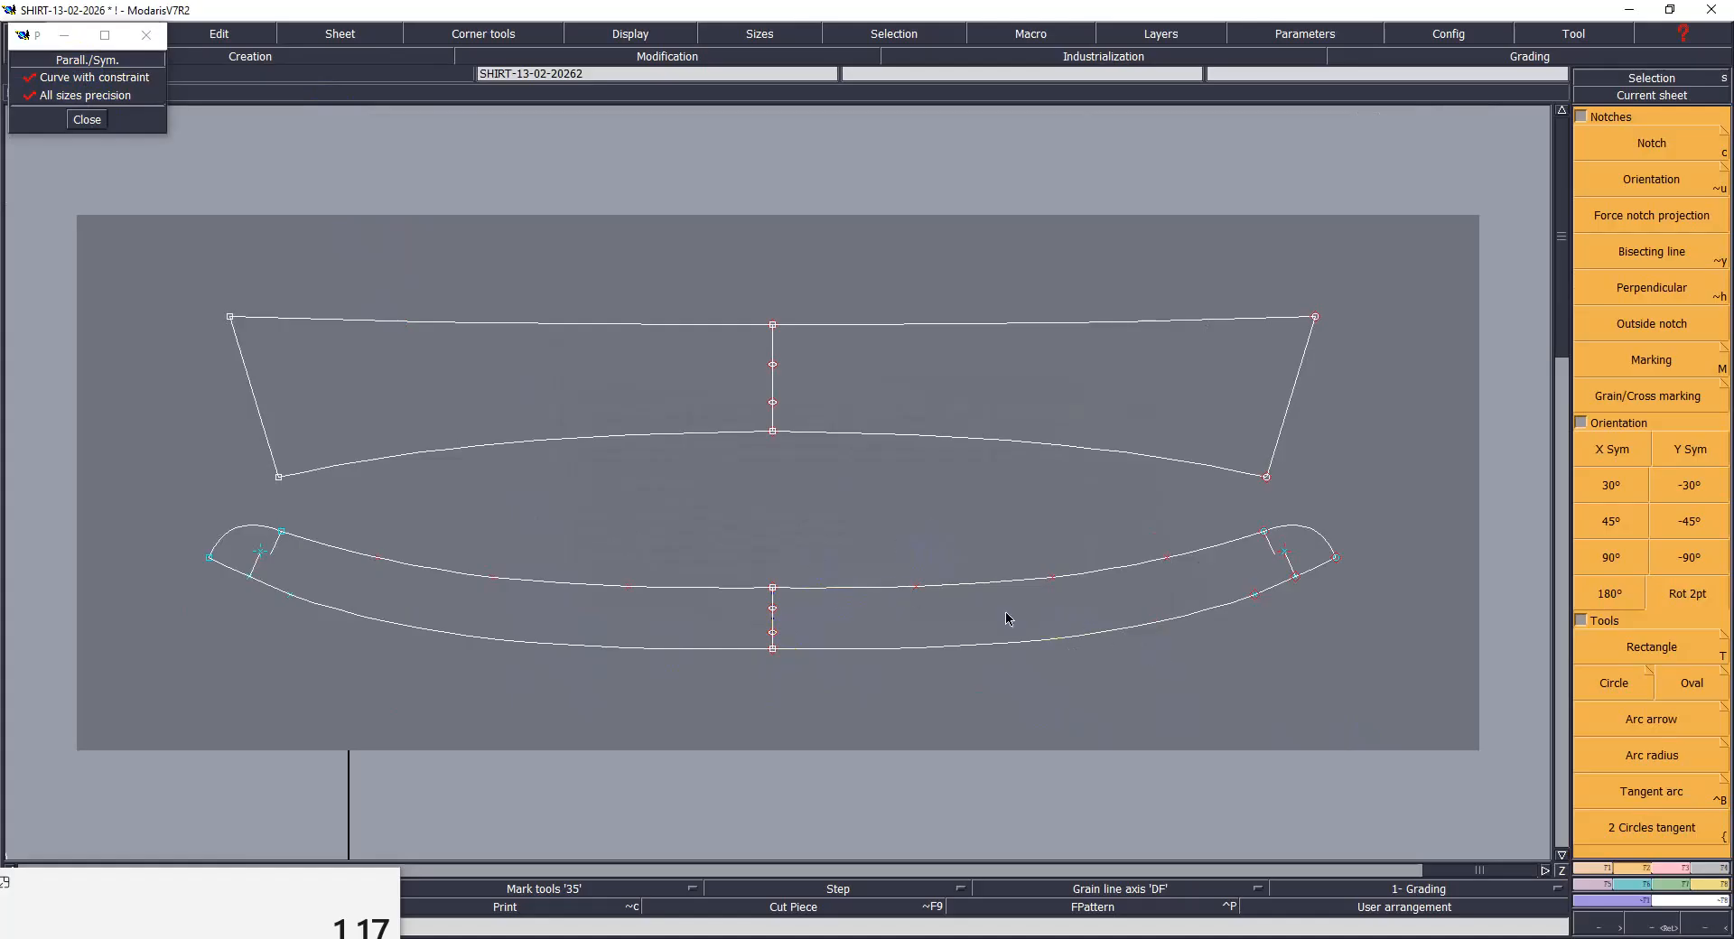
Step: Adjust the middle, outer and CB-side curve points on the mirrored stand's upper edge, moving the CB-side point about 0.25 cm toward CB
click(1054, 580)
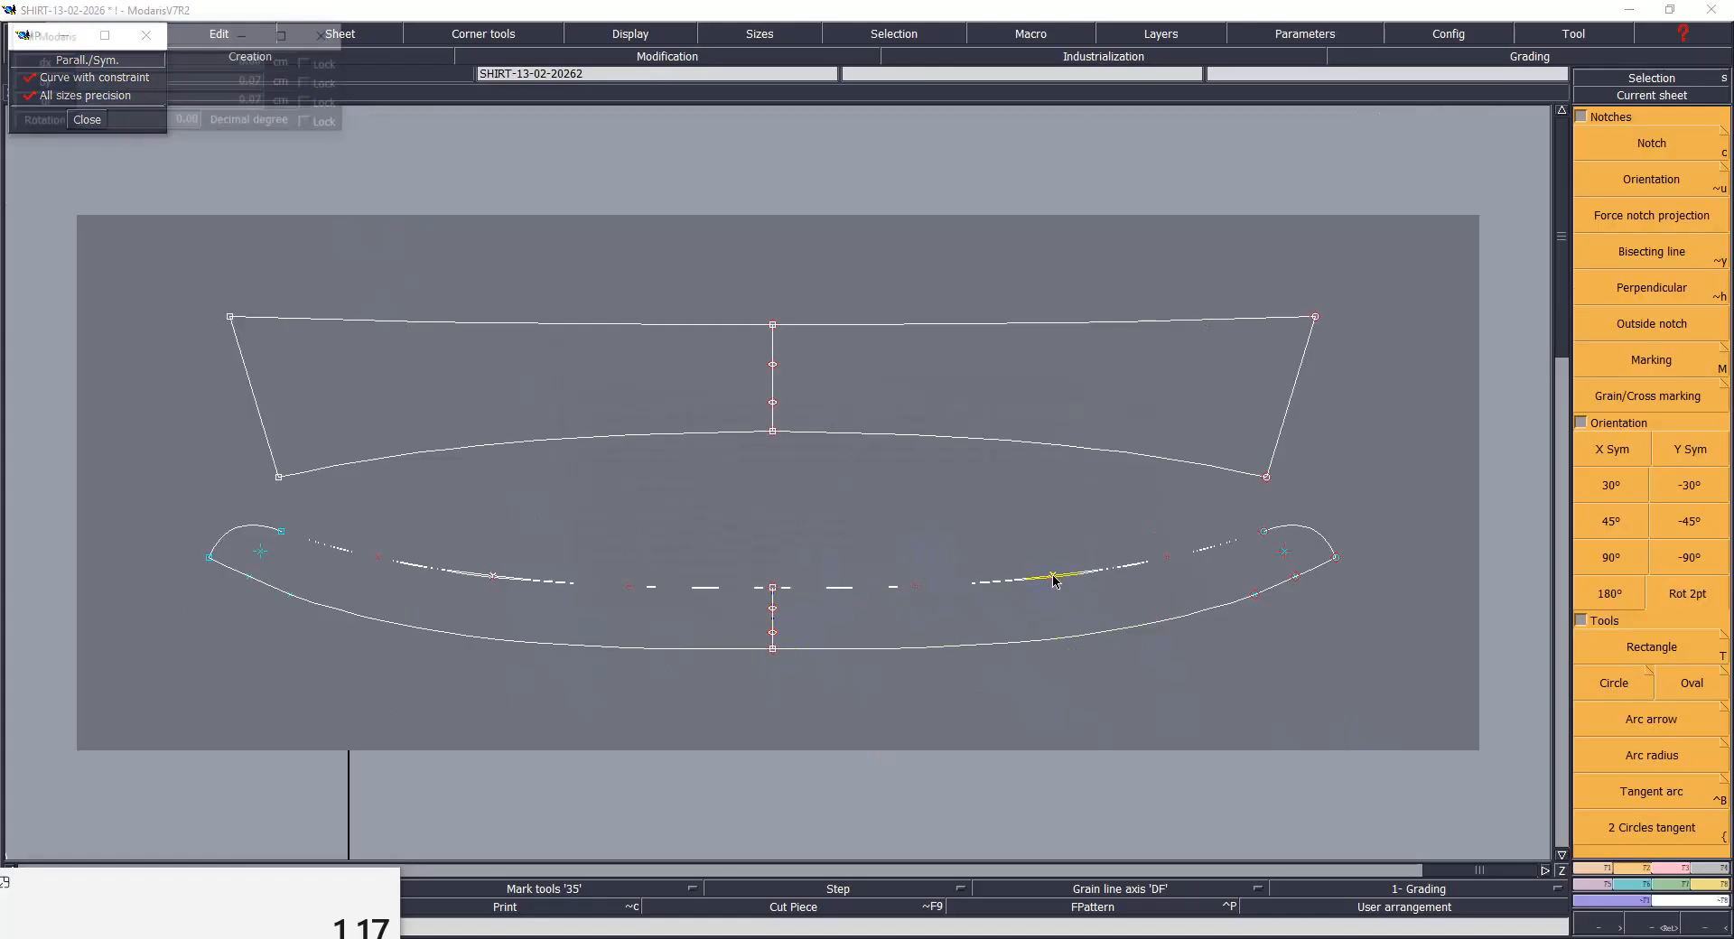
click(1052, 579)
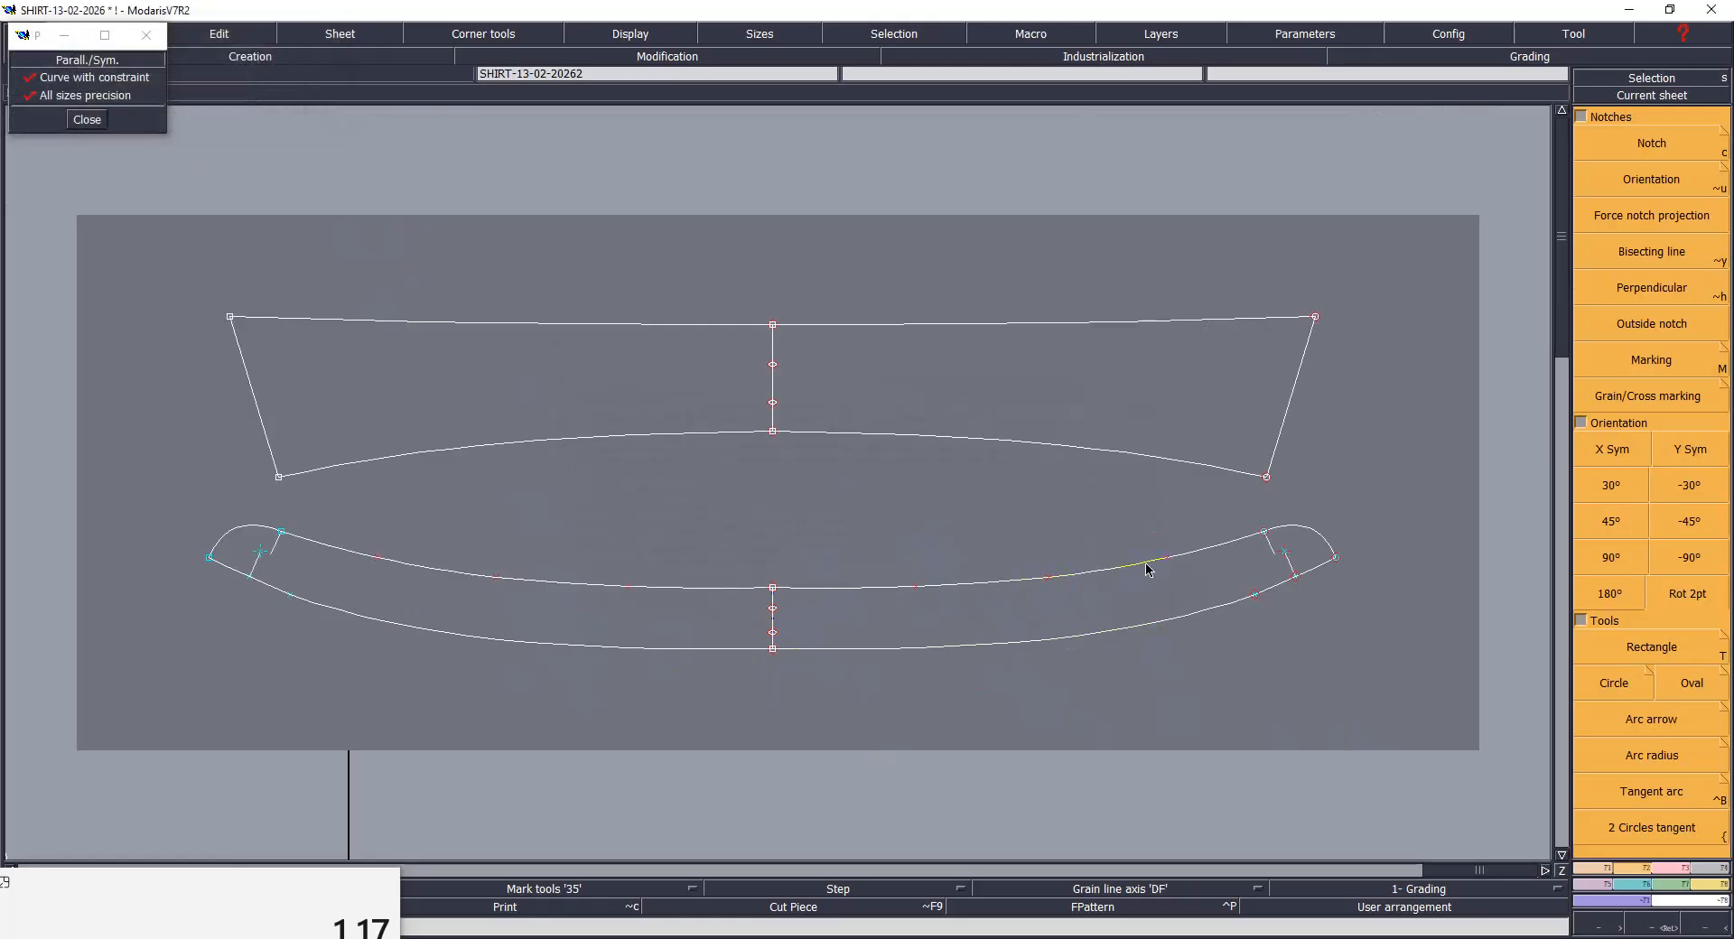
click(1161, 566)
click(1092, 579)
click(910, 587)
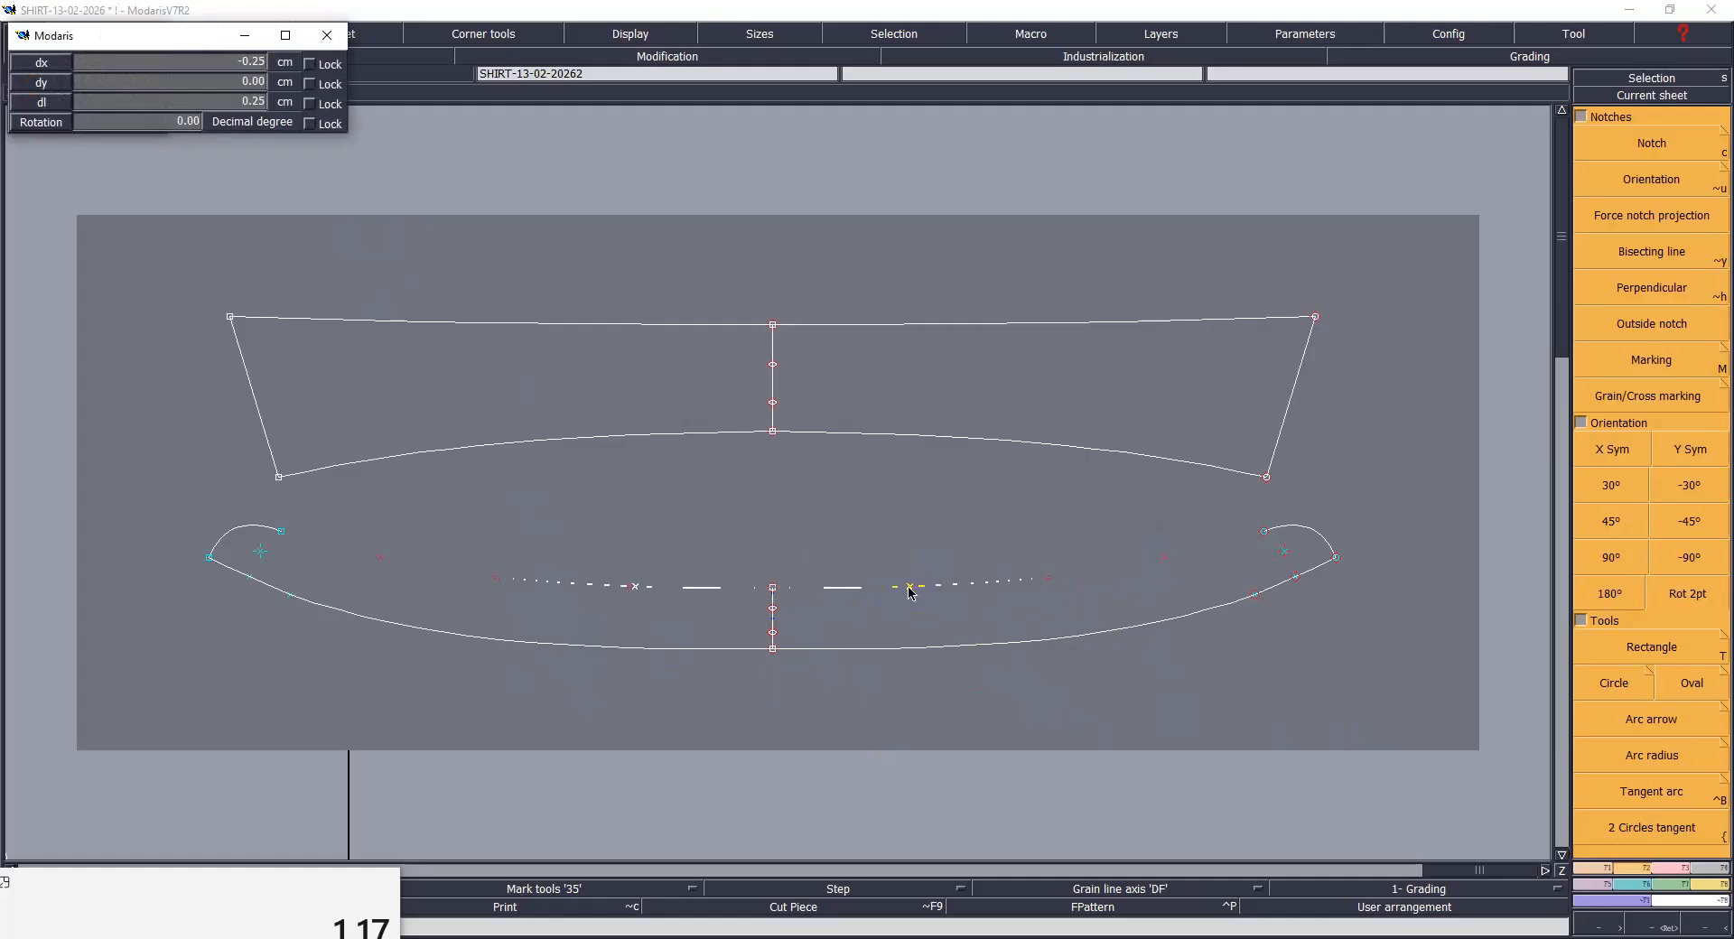
click(908, 589)
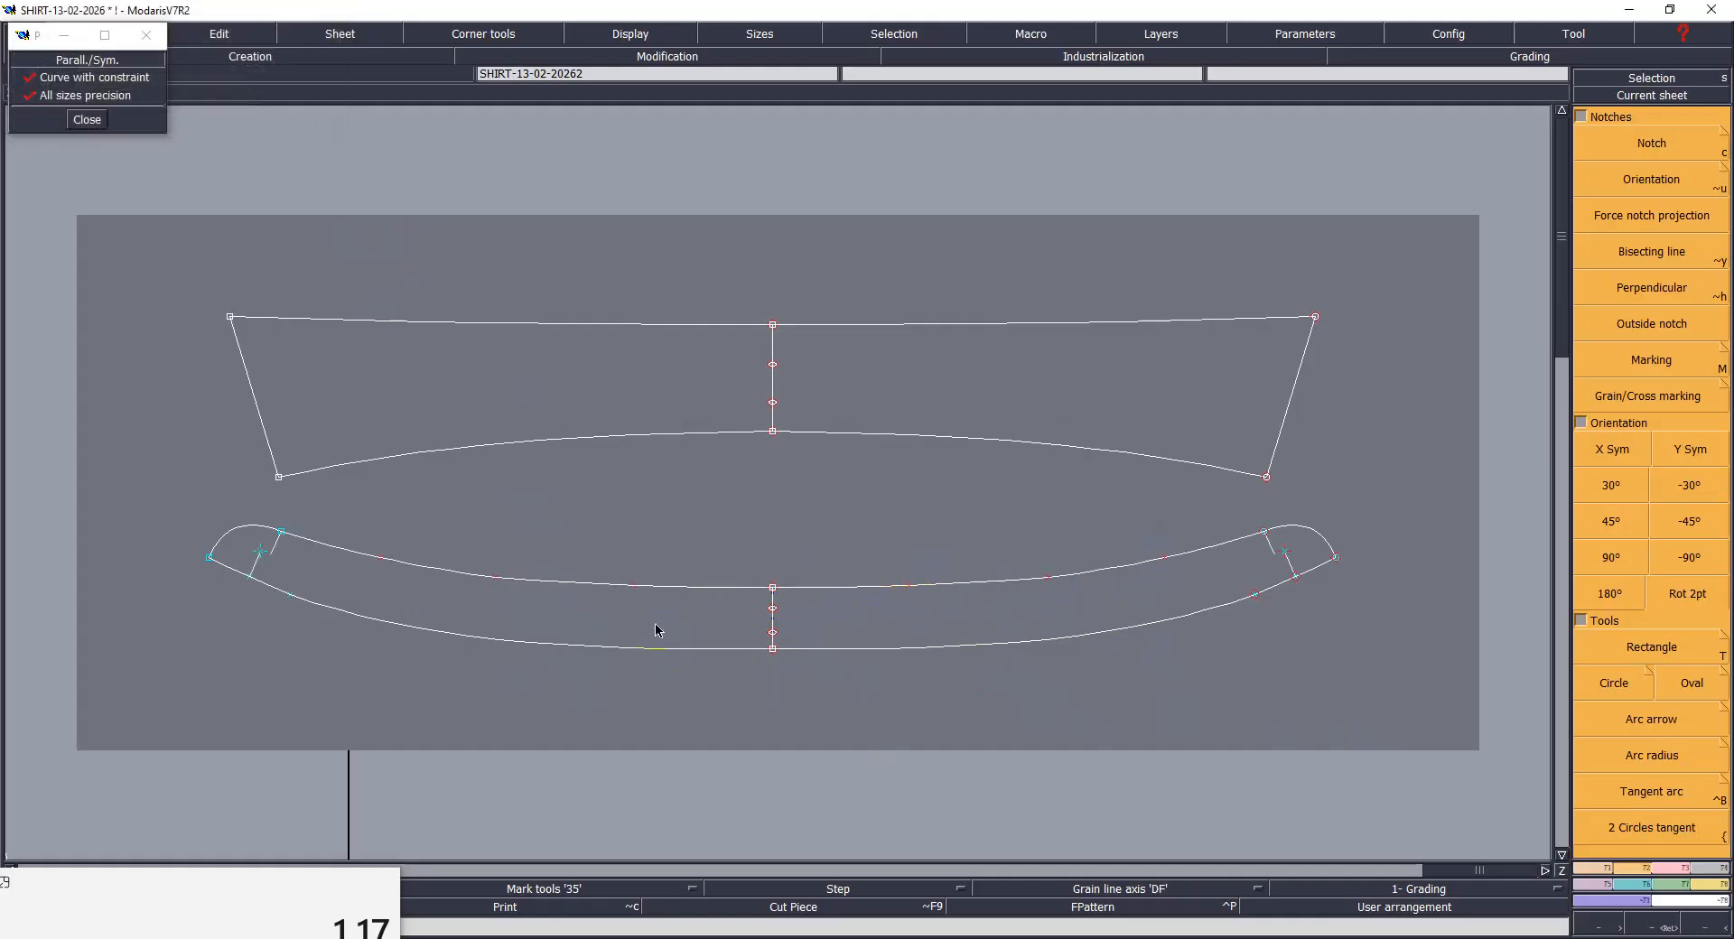
Step: Fine-tune the middle and outer curve points of the stand's upper edge, moving the middle one further toward CB
click(1052, 580)
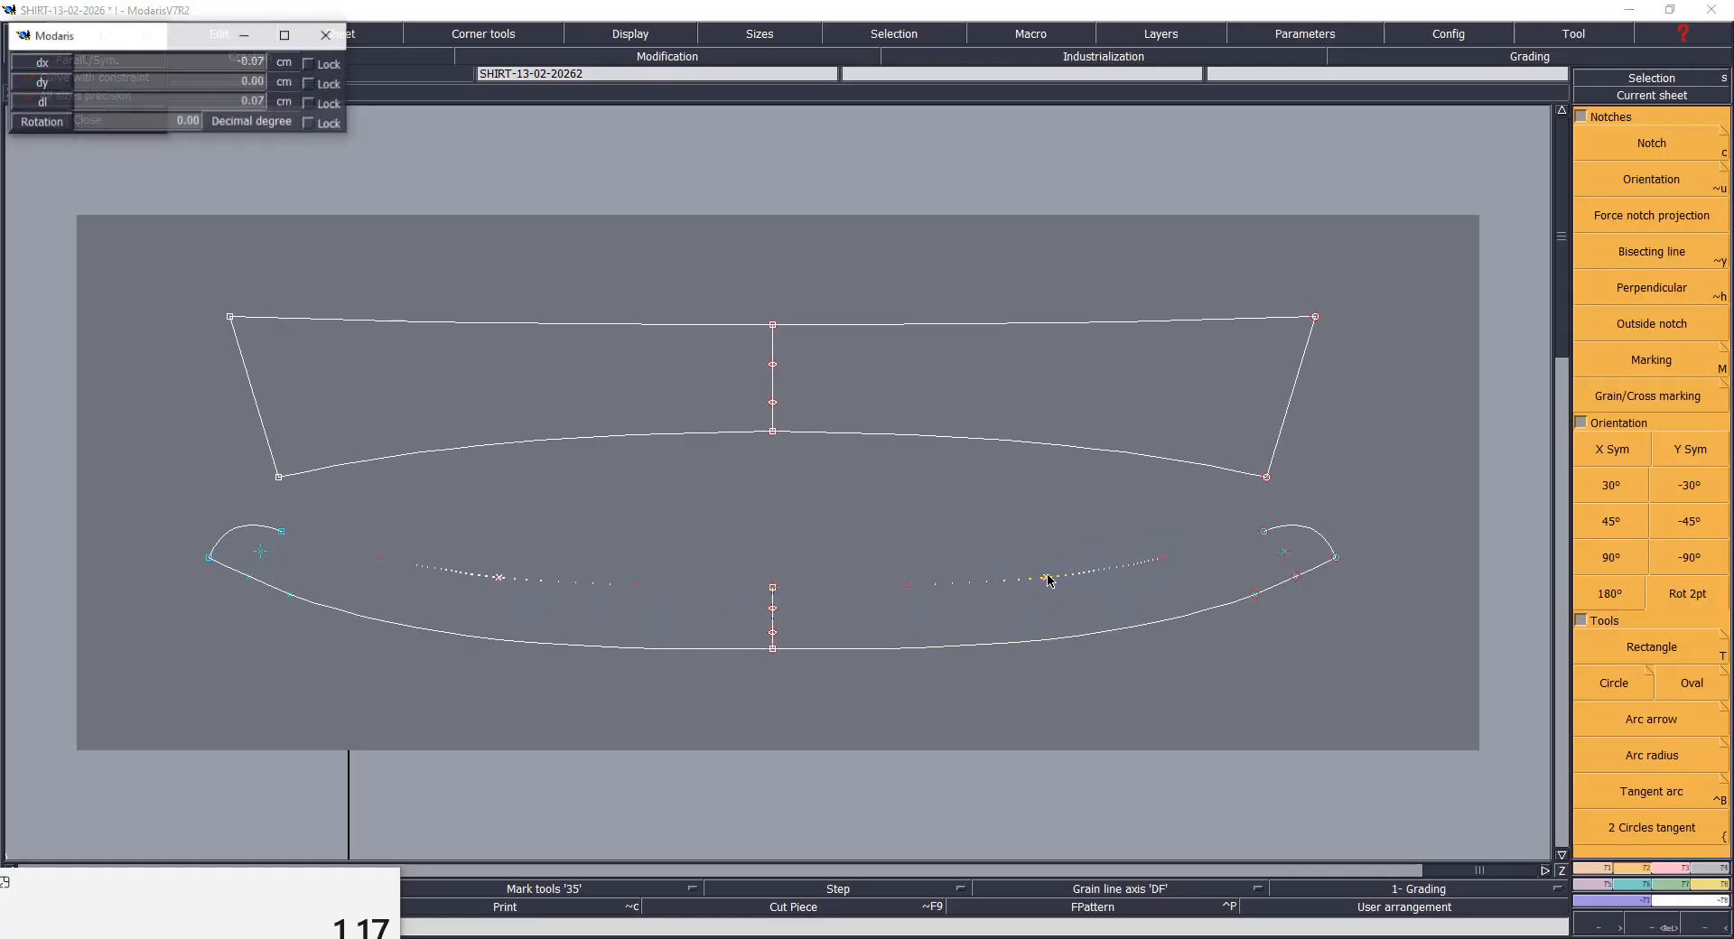
click(1038, 587)
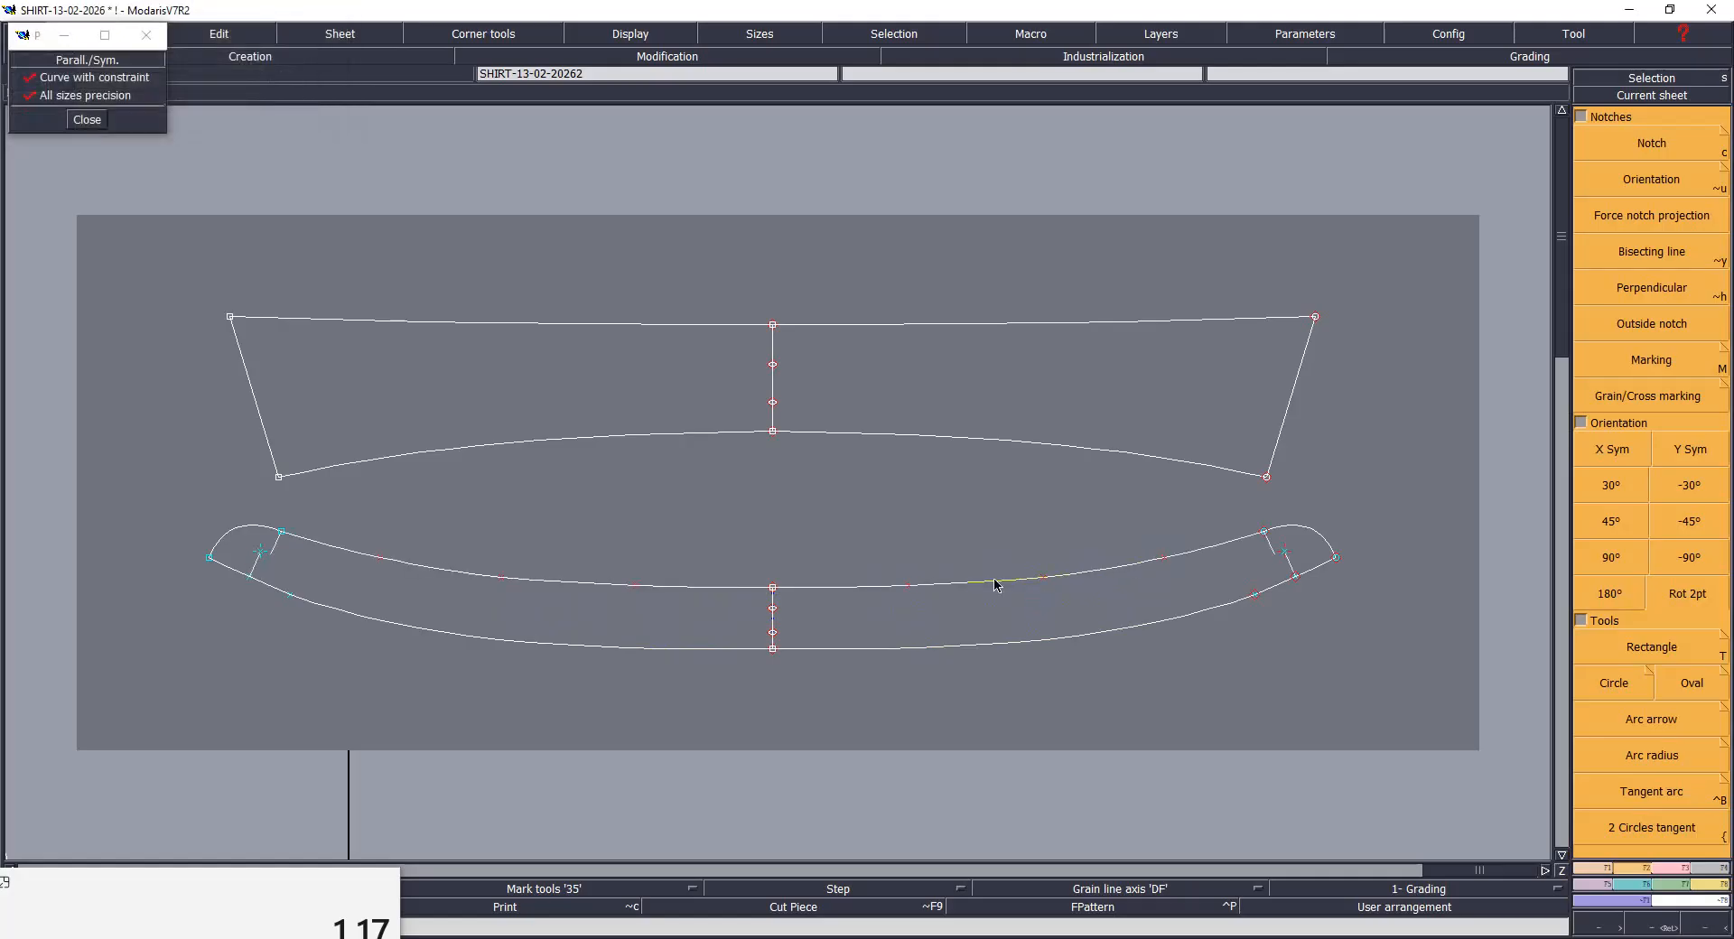
click(1168, 561)
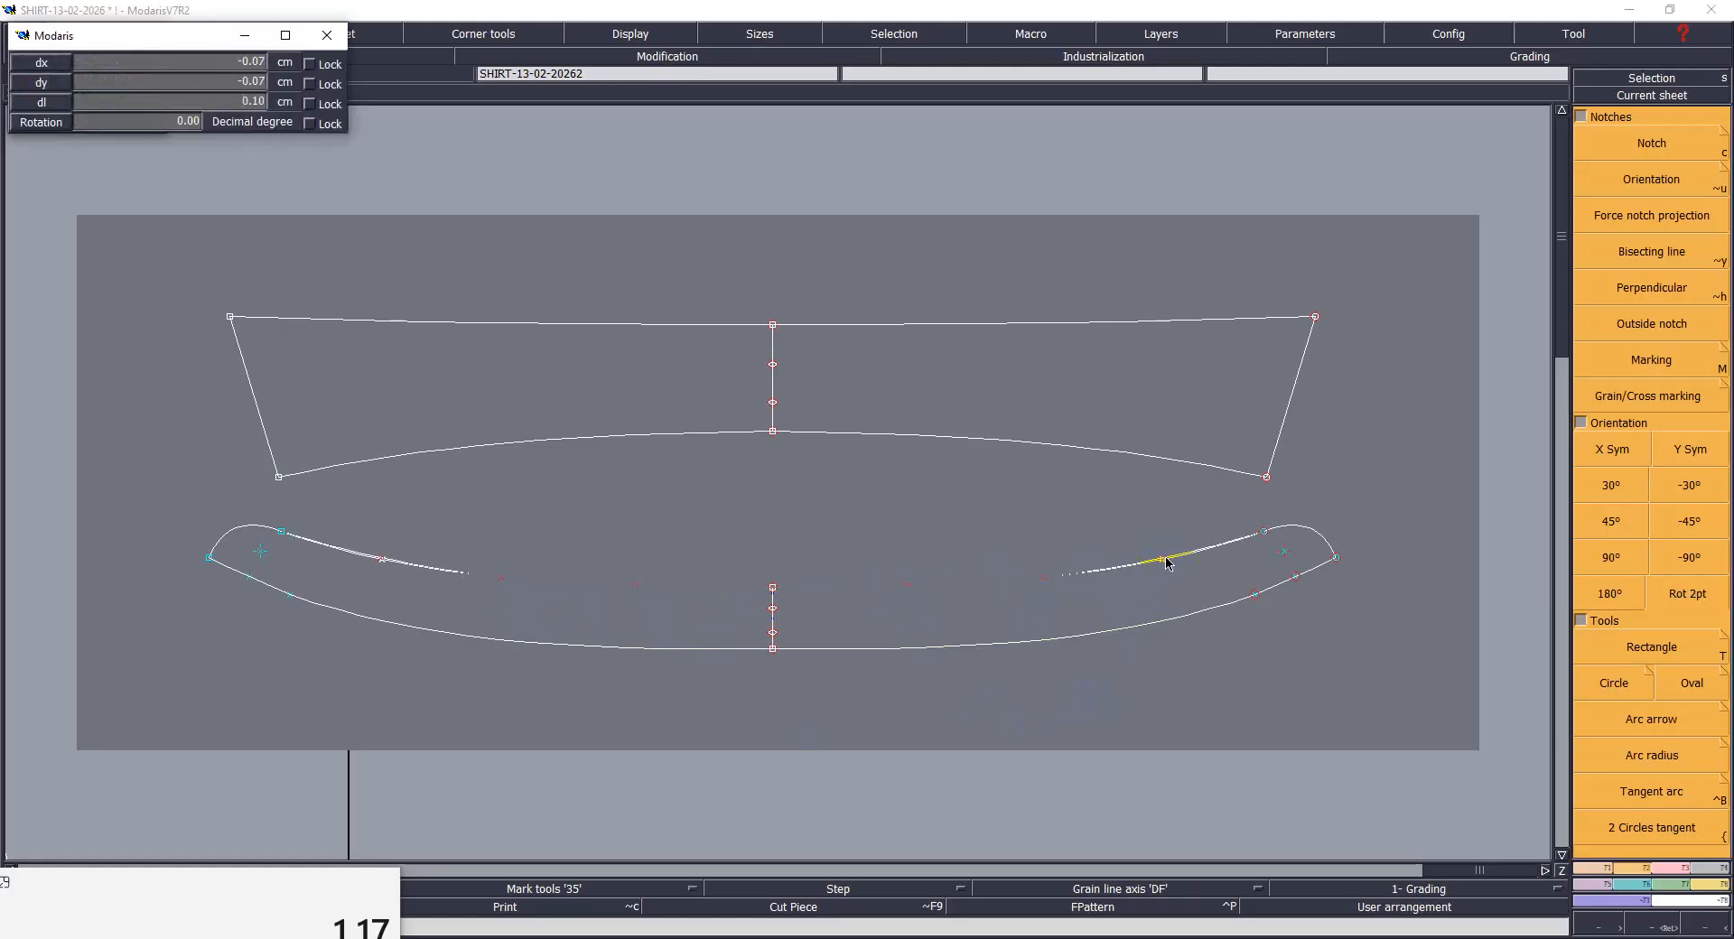
click(1156, 567)
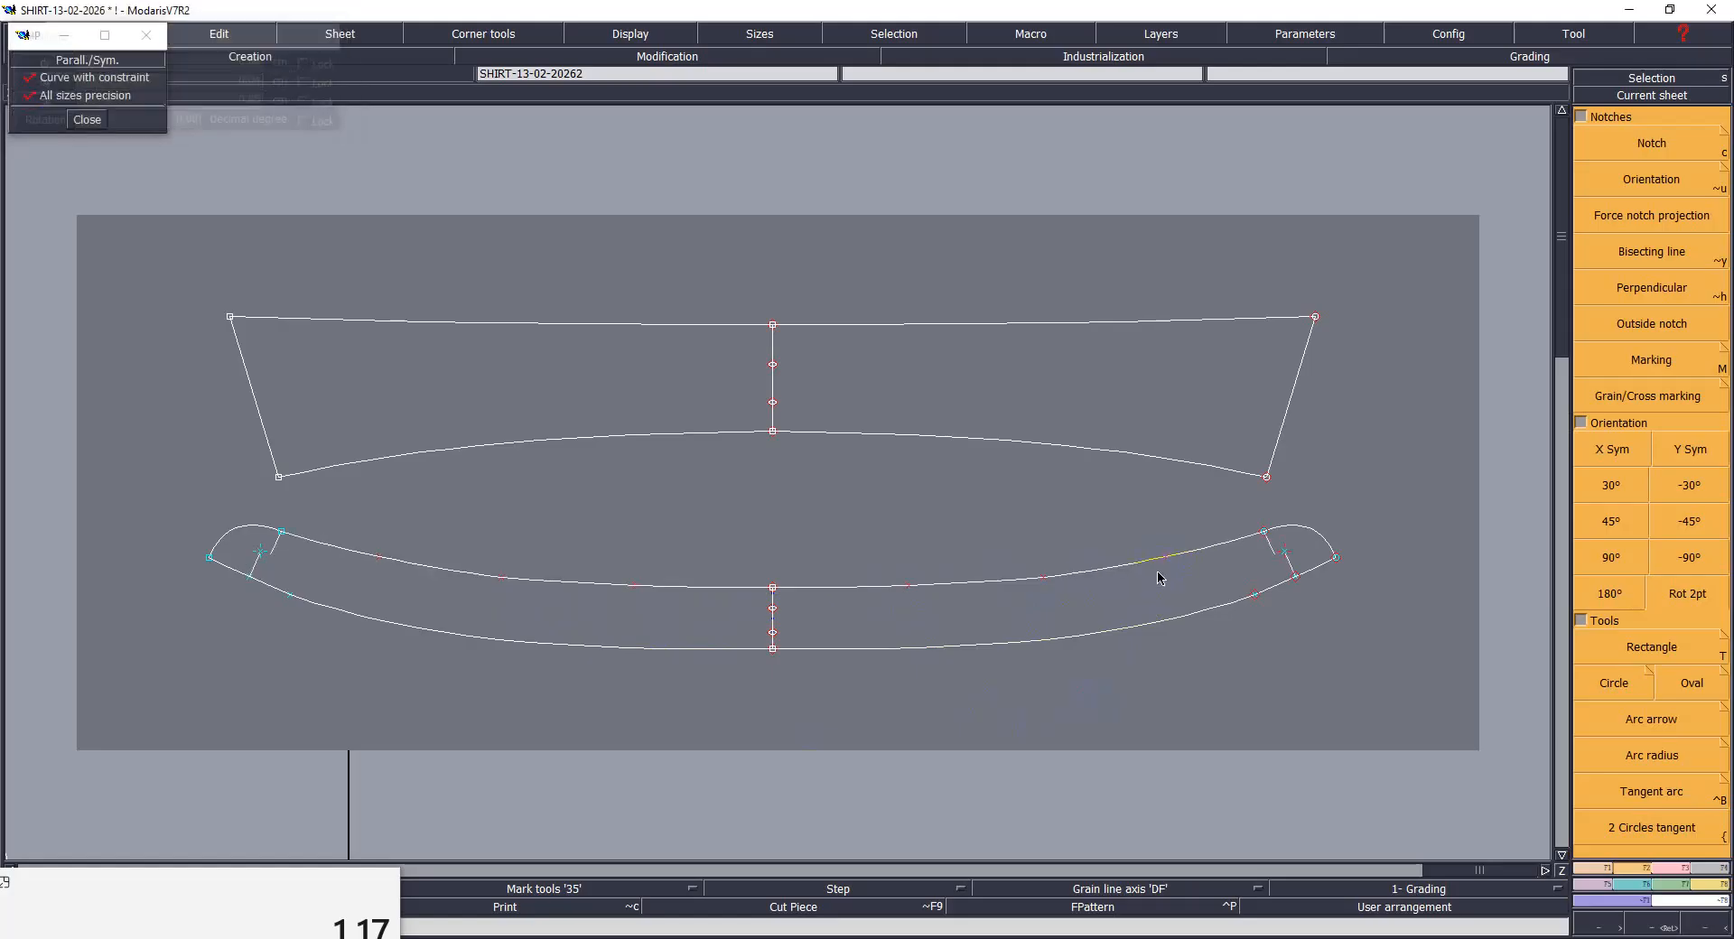
click(1043, 581)
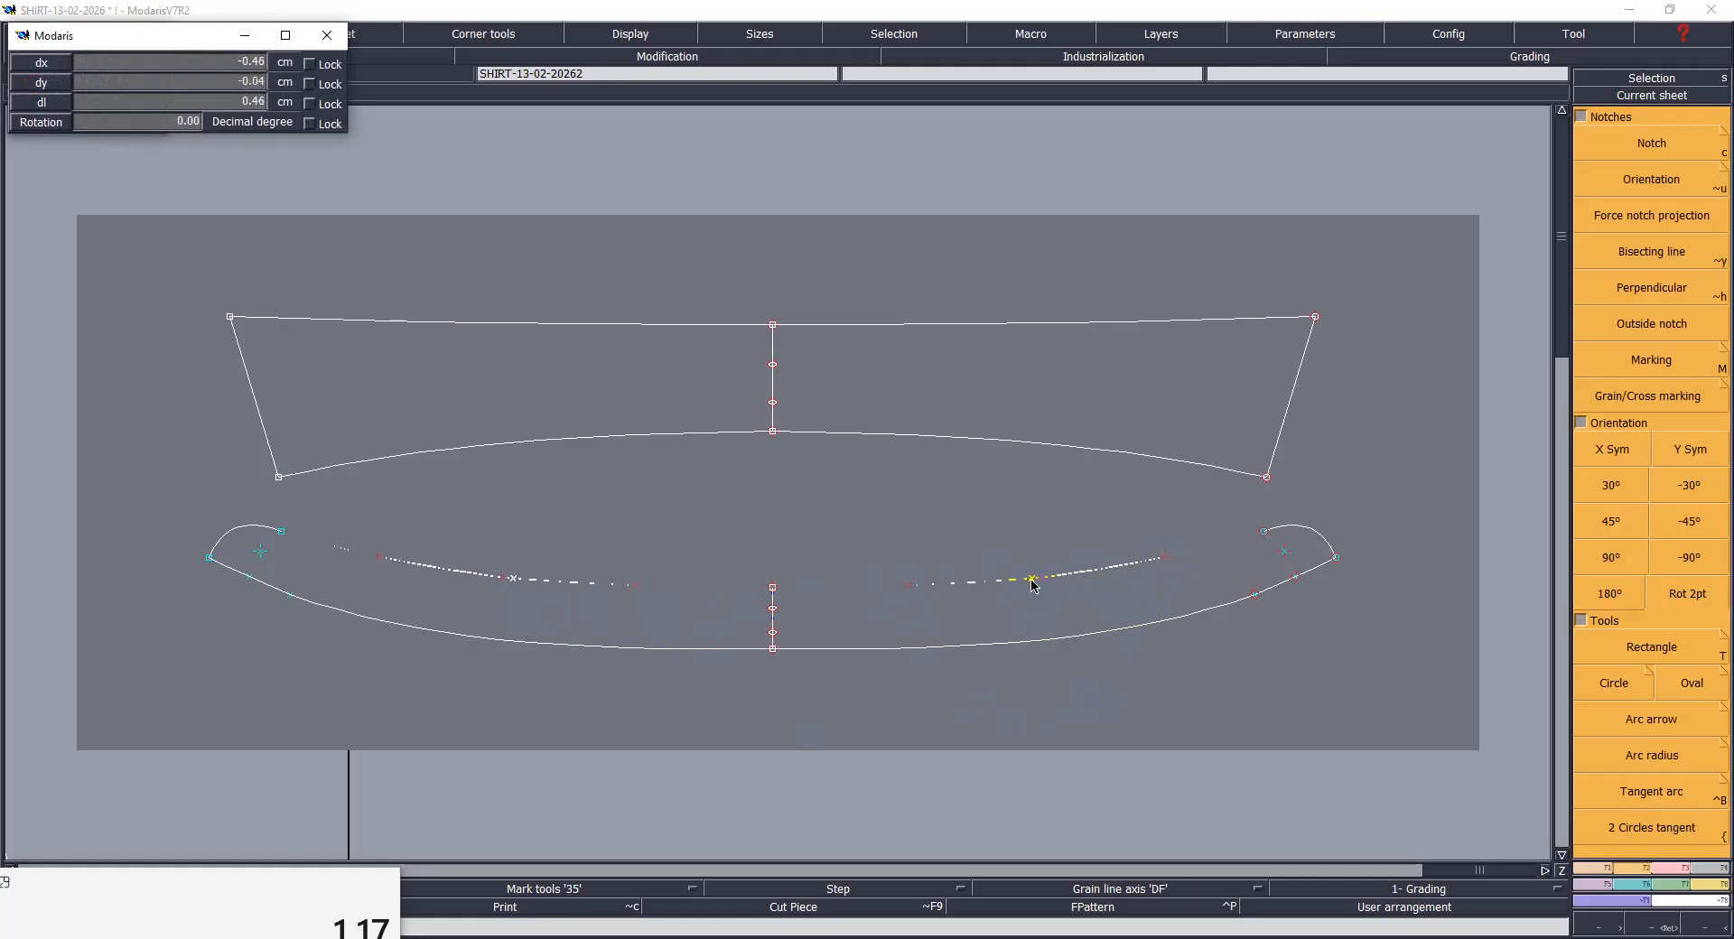
click(1032, 580)
click(1034, 585)
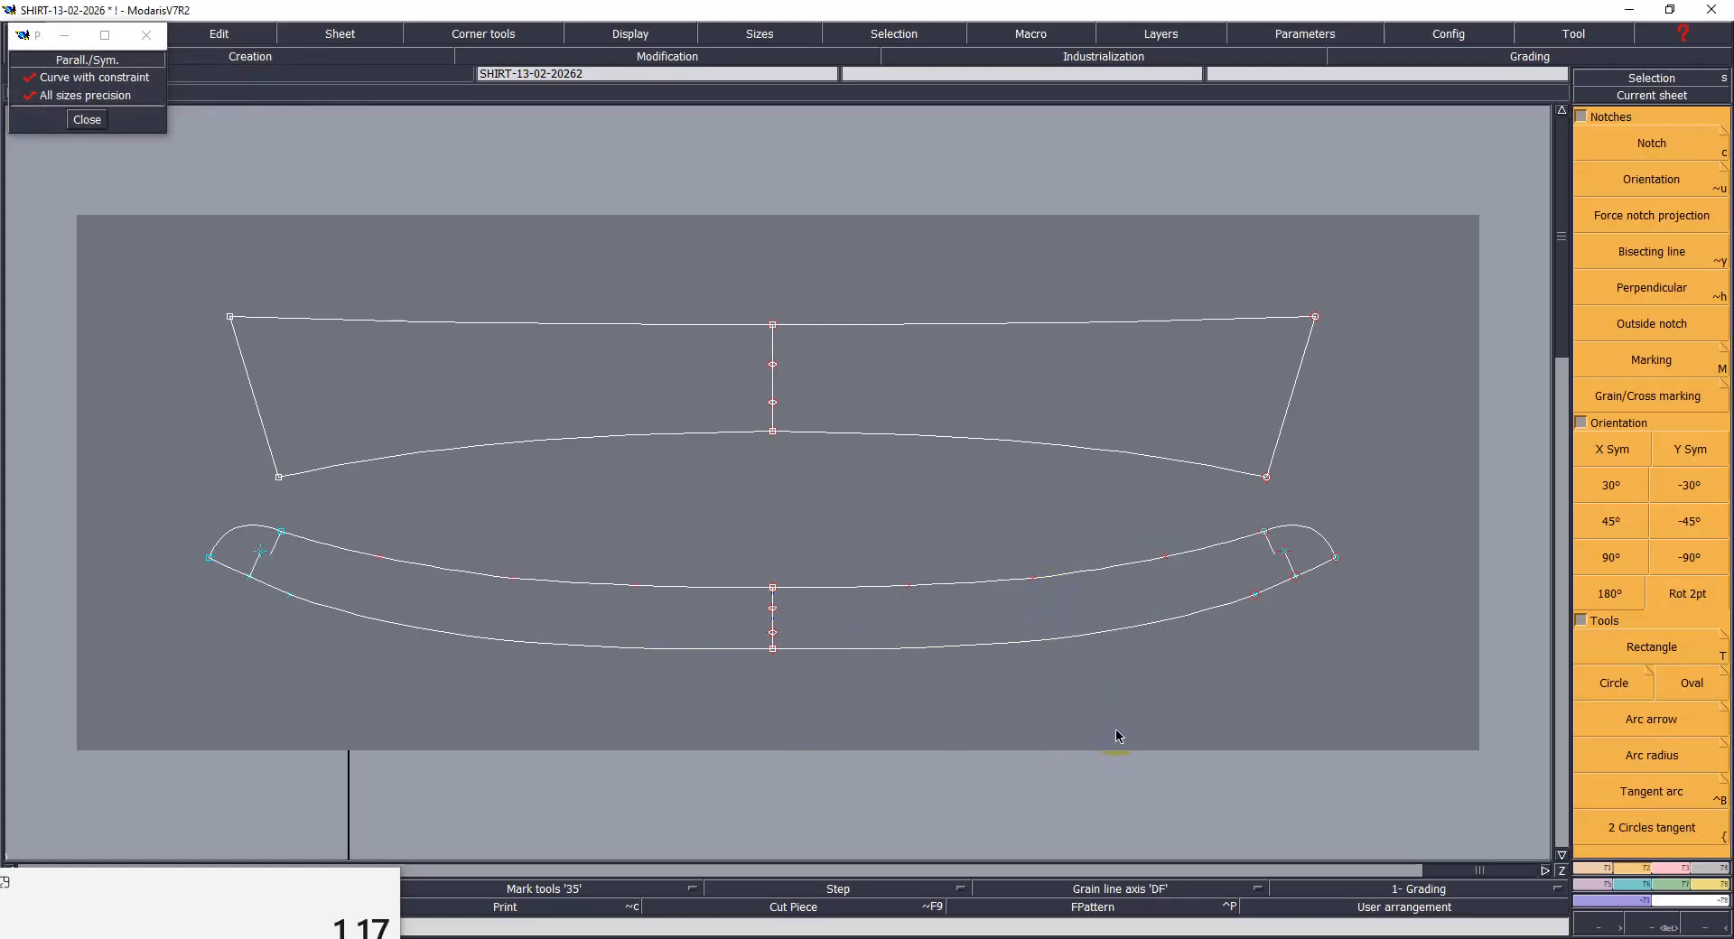
Step: Save the file and display the dimensions on the collar and stand
key(ctrl+s)
click(784, 579)
click(732, 642)
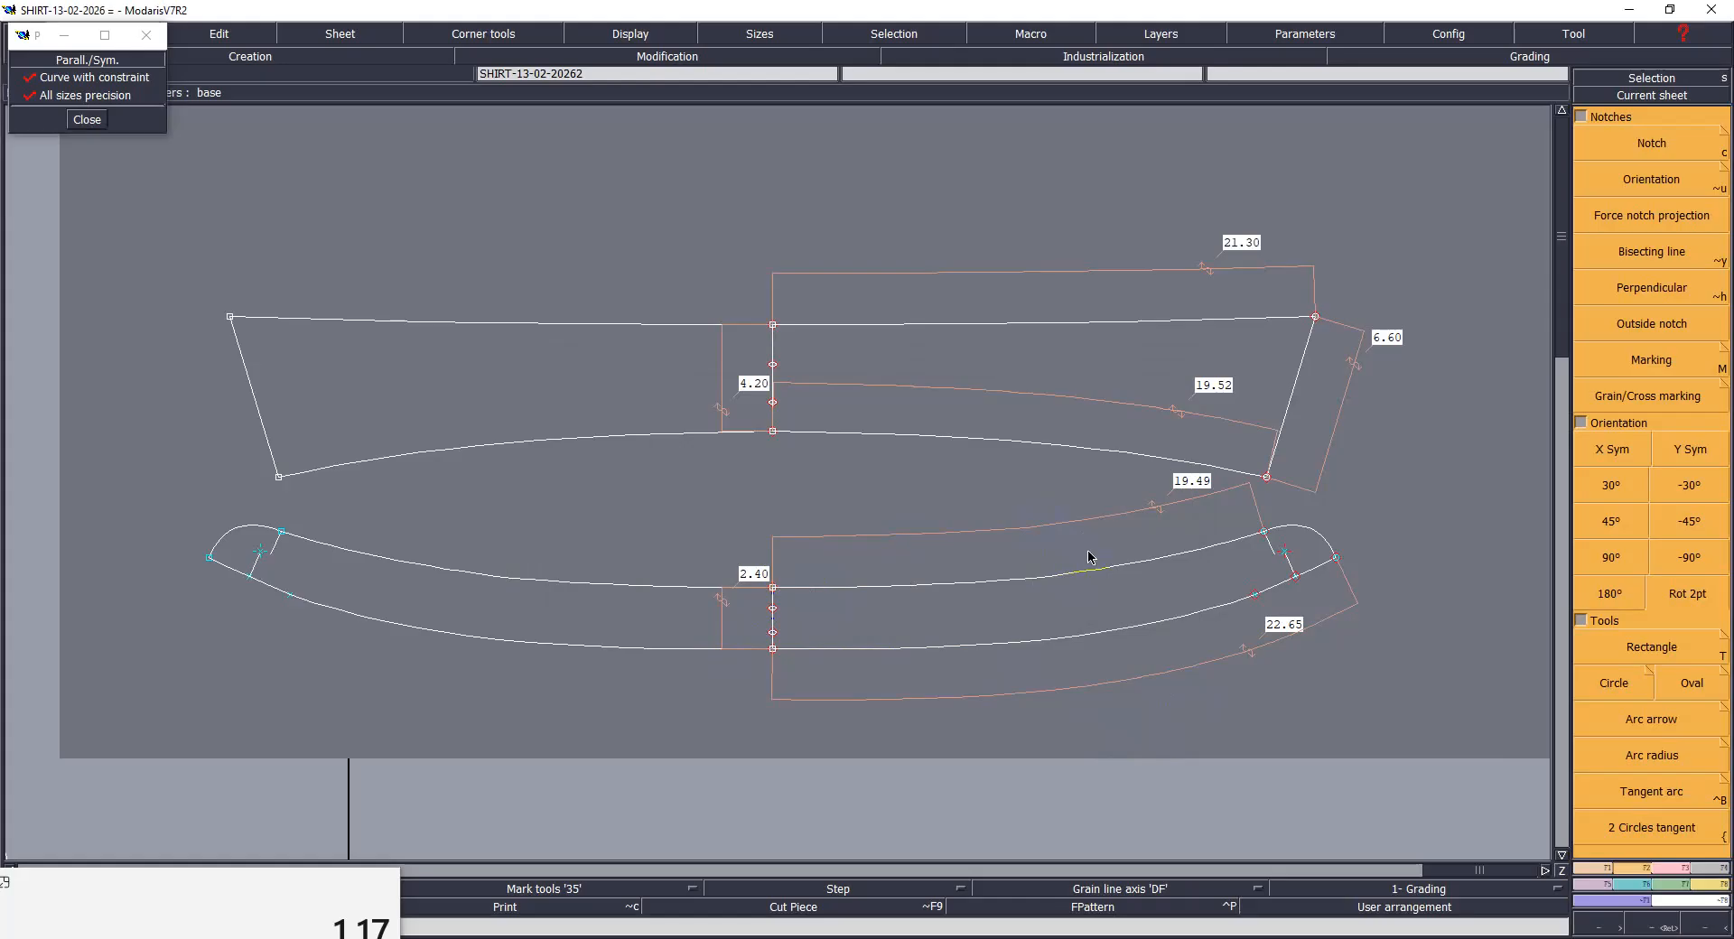
Step: Shift the collar's front edge by -0.03 cm in X and 0 in Y
drag(1238, 230, 1365, 533)
click(1315, 318)
key(BackSpace)
text(-.03)
key(Down)
key(BackSpace)
key(Down)
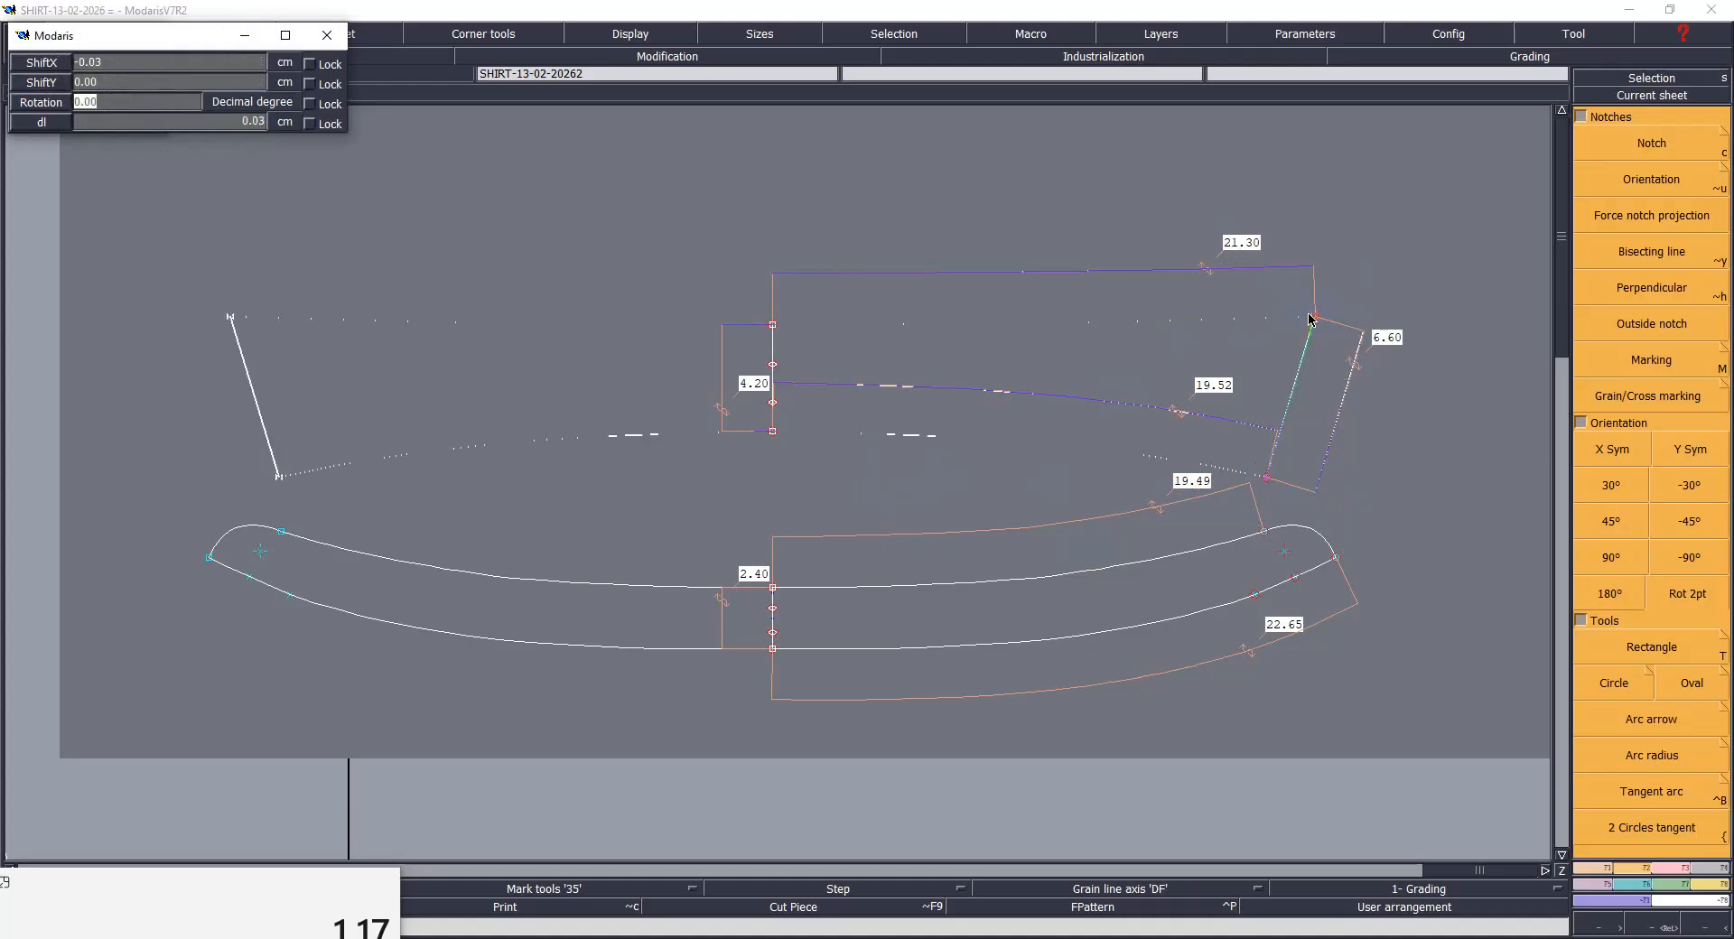
key(Return)
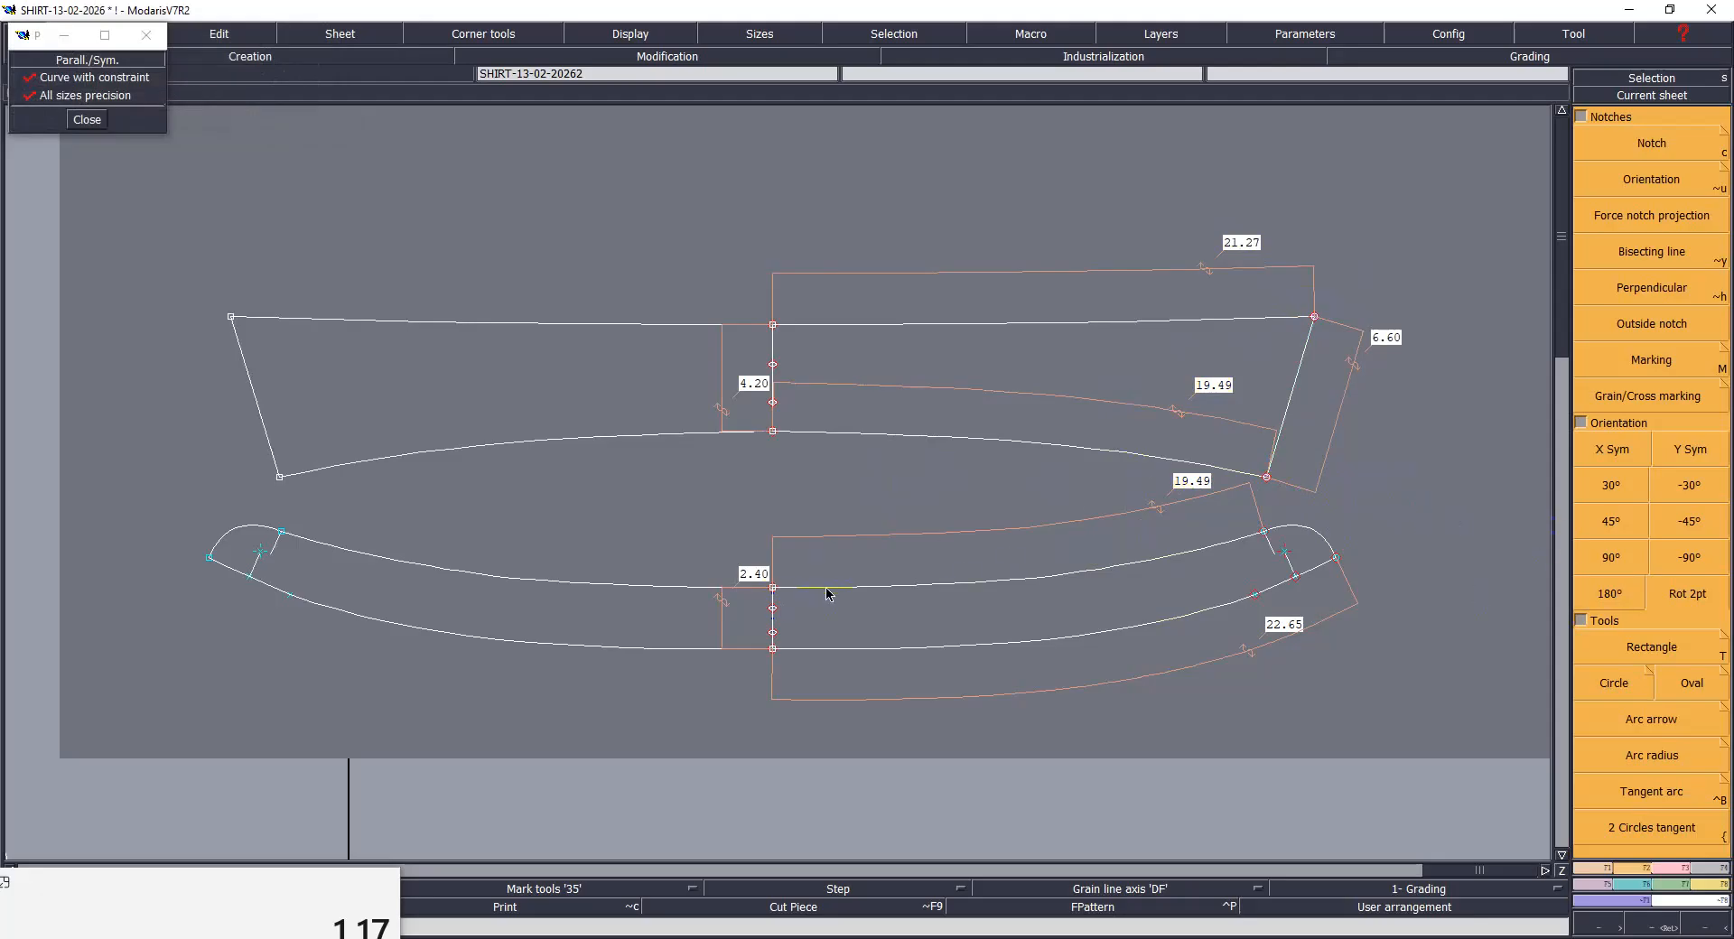
Step: Save the adjusted collar and hide the dimensions on the collar and stand
key(ctrl+s)
click(769, 583)
key(Escape)
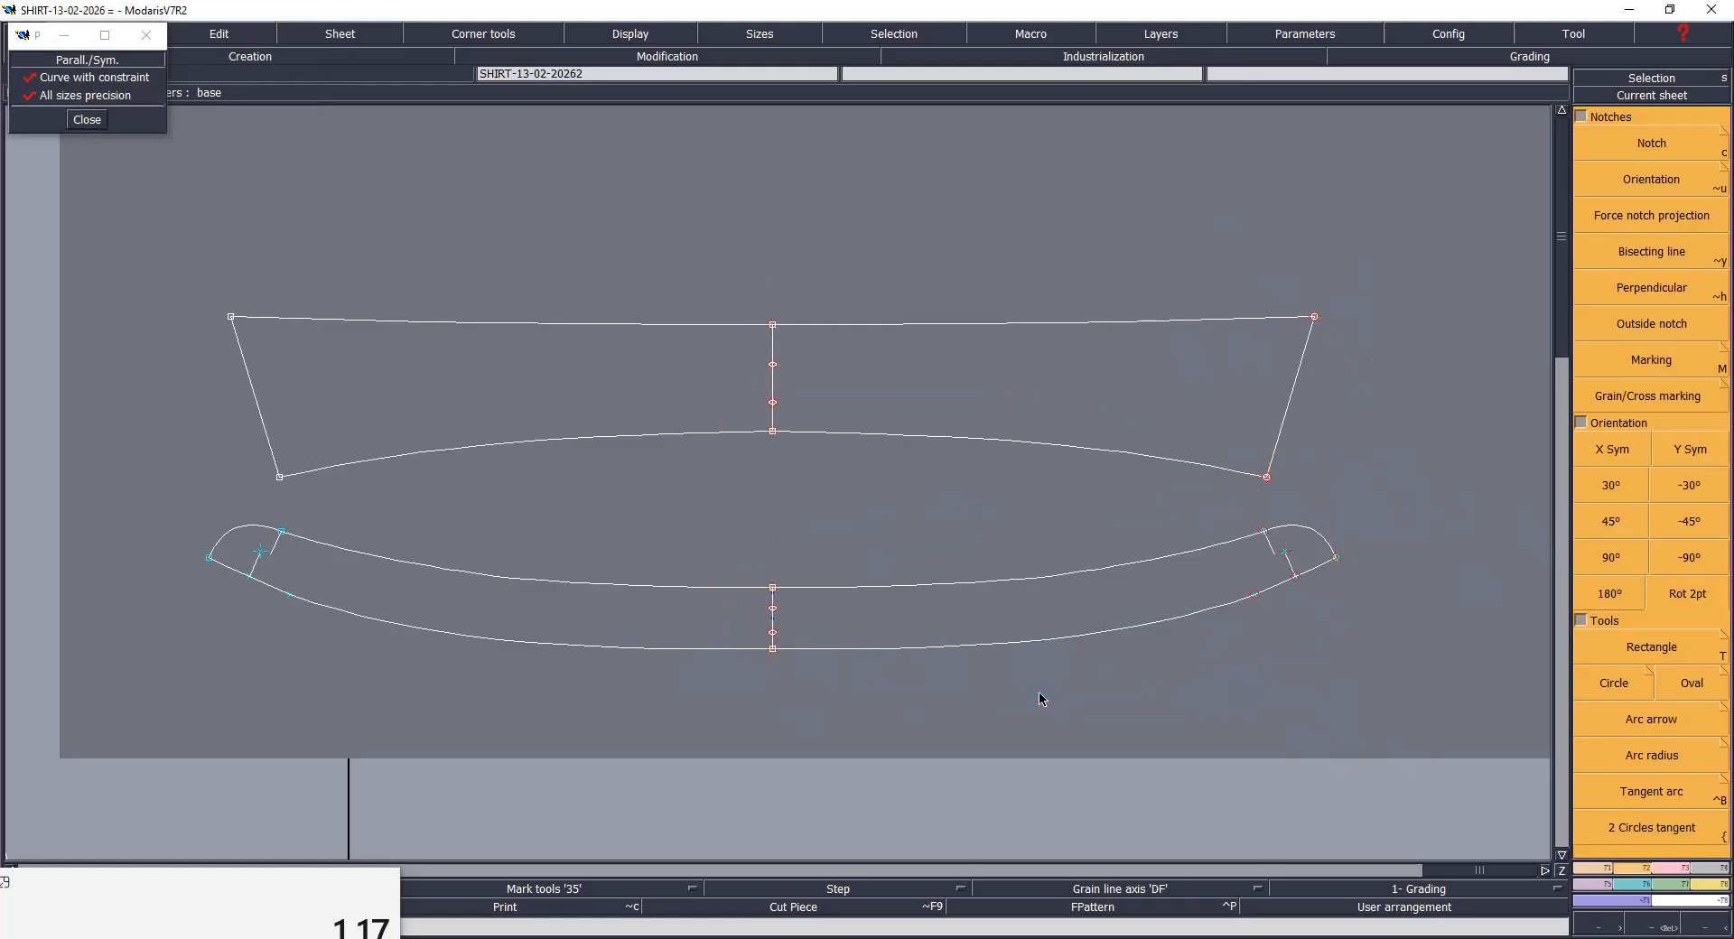
Step: Switch to the shirt body sheet and bring its neckline into close view
key(j)
click(1005, 645)
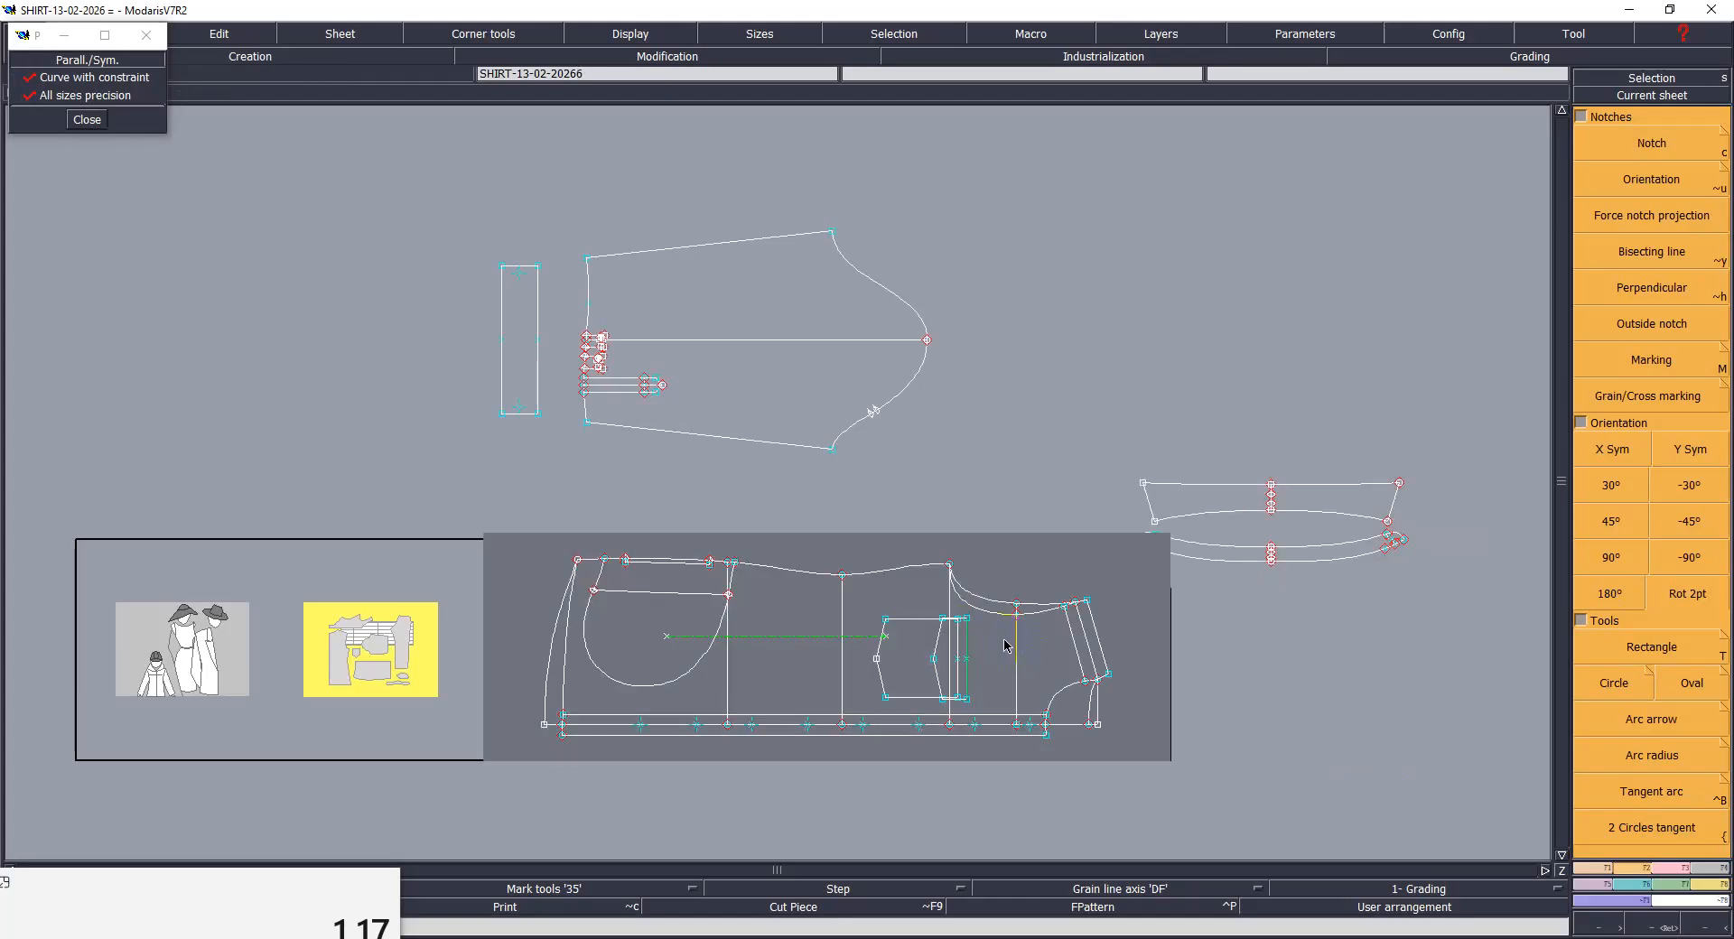
key(Home)
key(Return)
drag(1194, 503, 1402, 721)
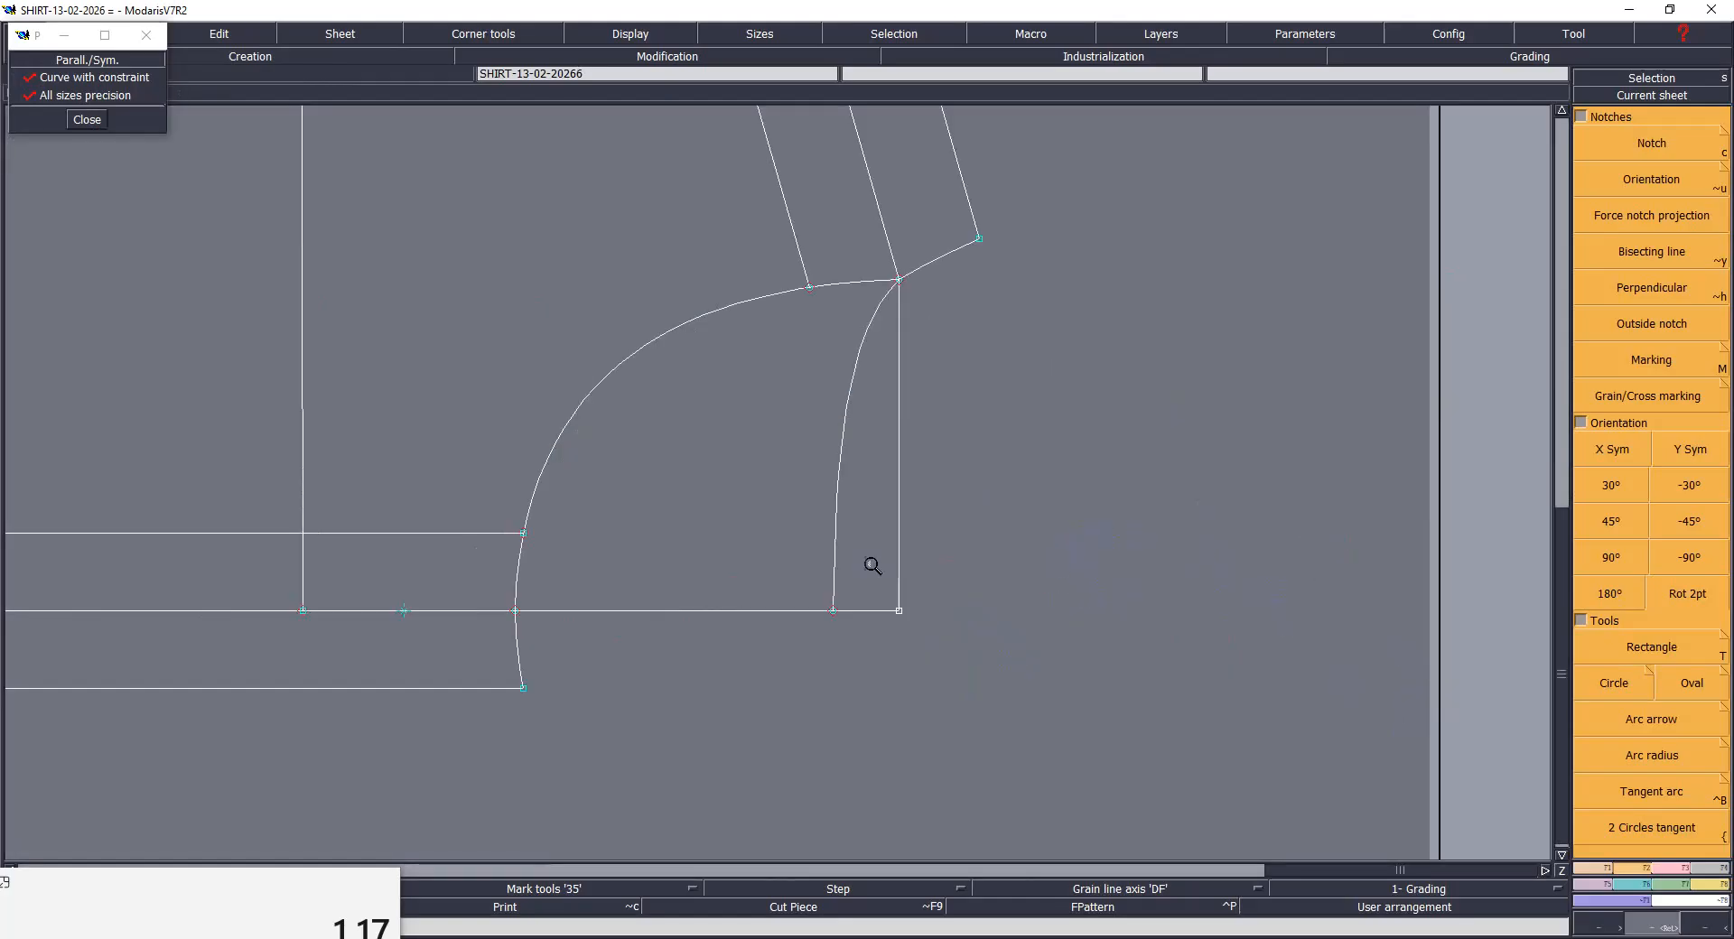
Step: Measure the body neckline segments from the front edge around the front and back neck for both halves, and add them up
key(s)
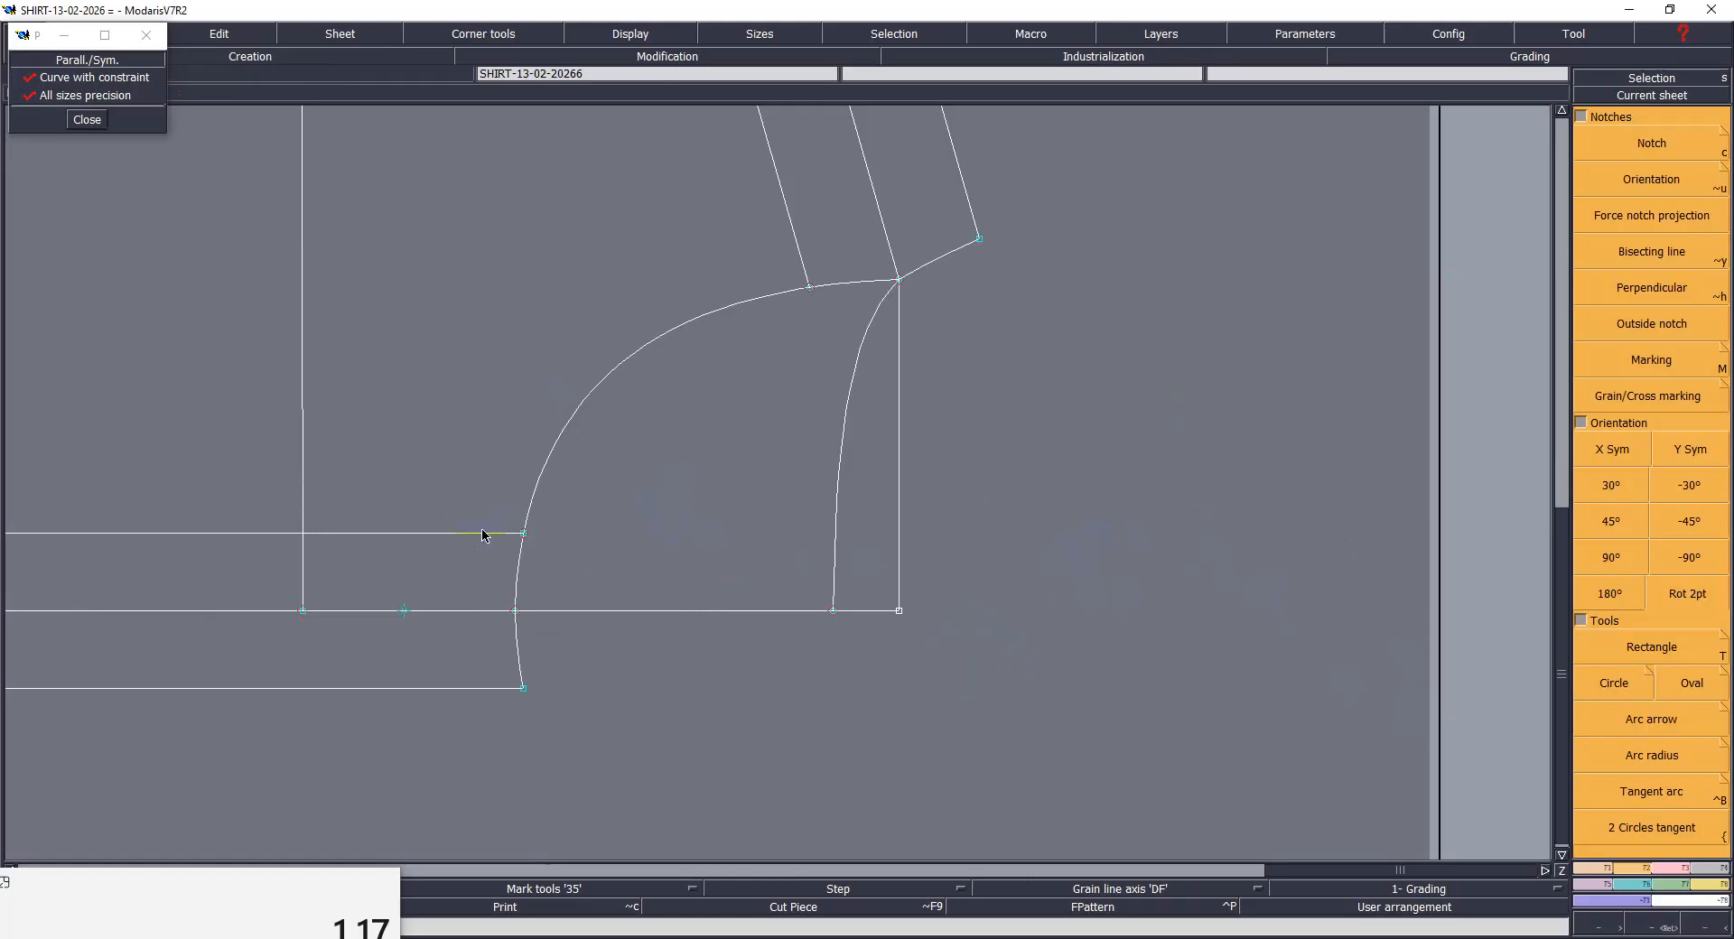
click(524, 683)
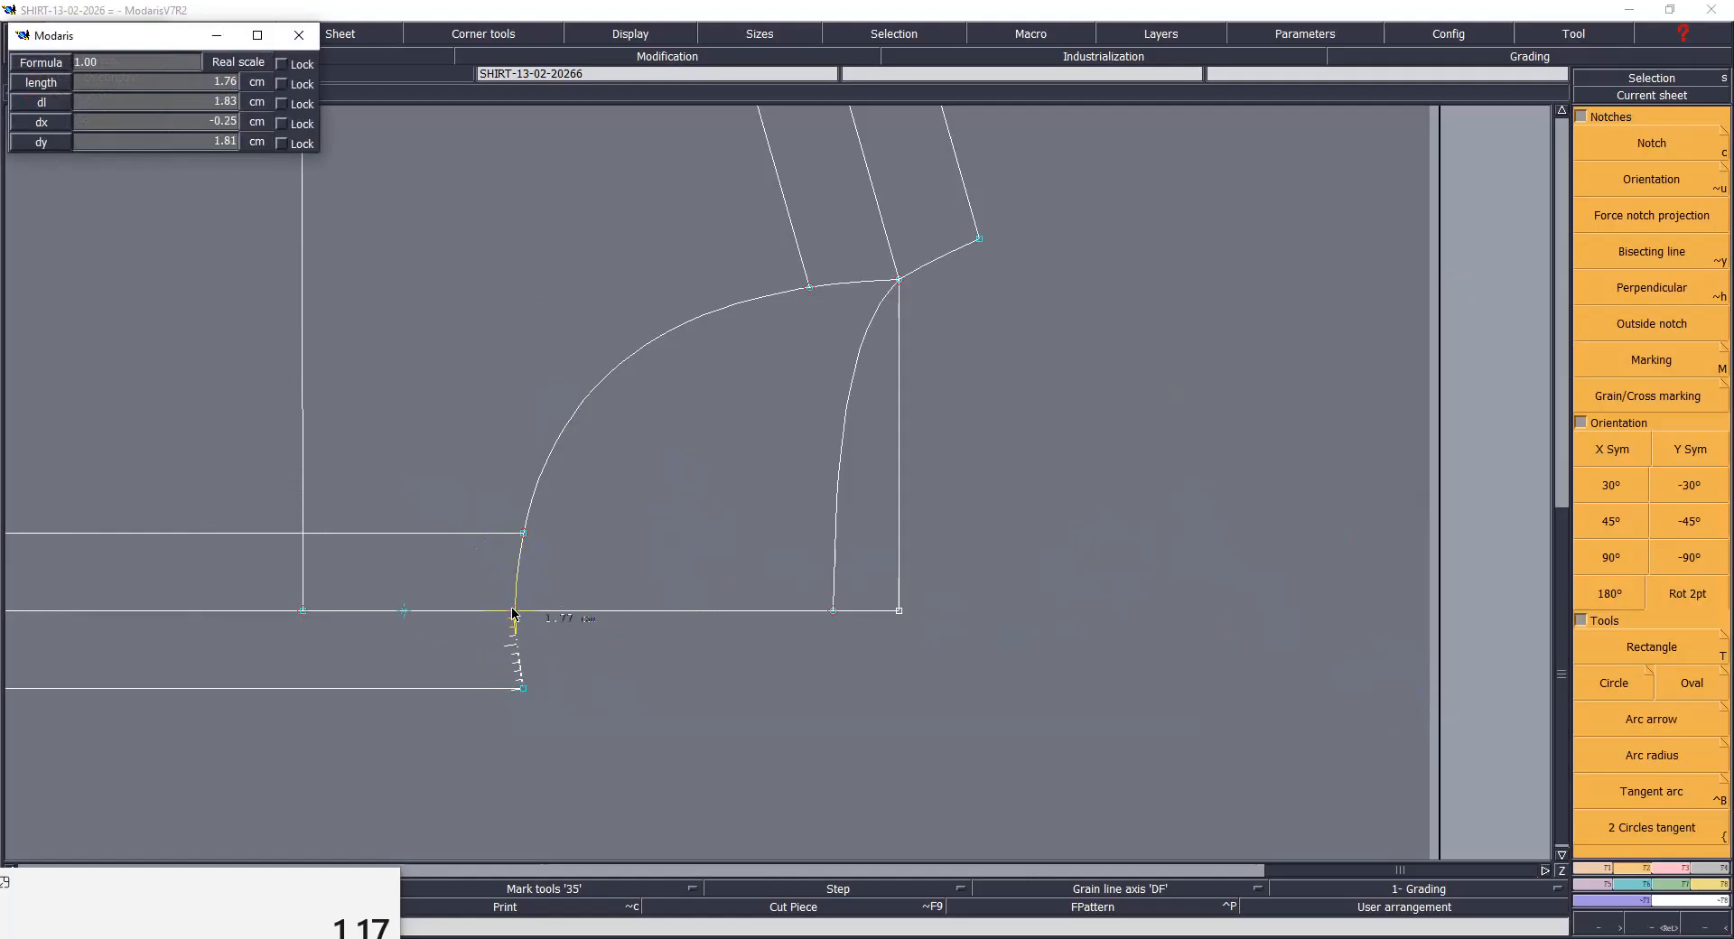
click(514, 611)
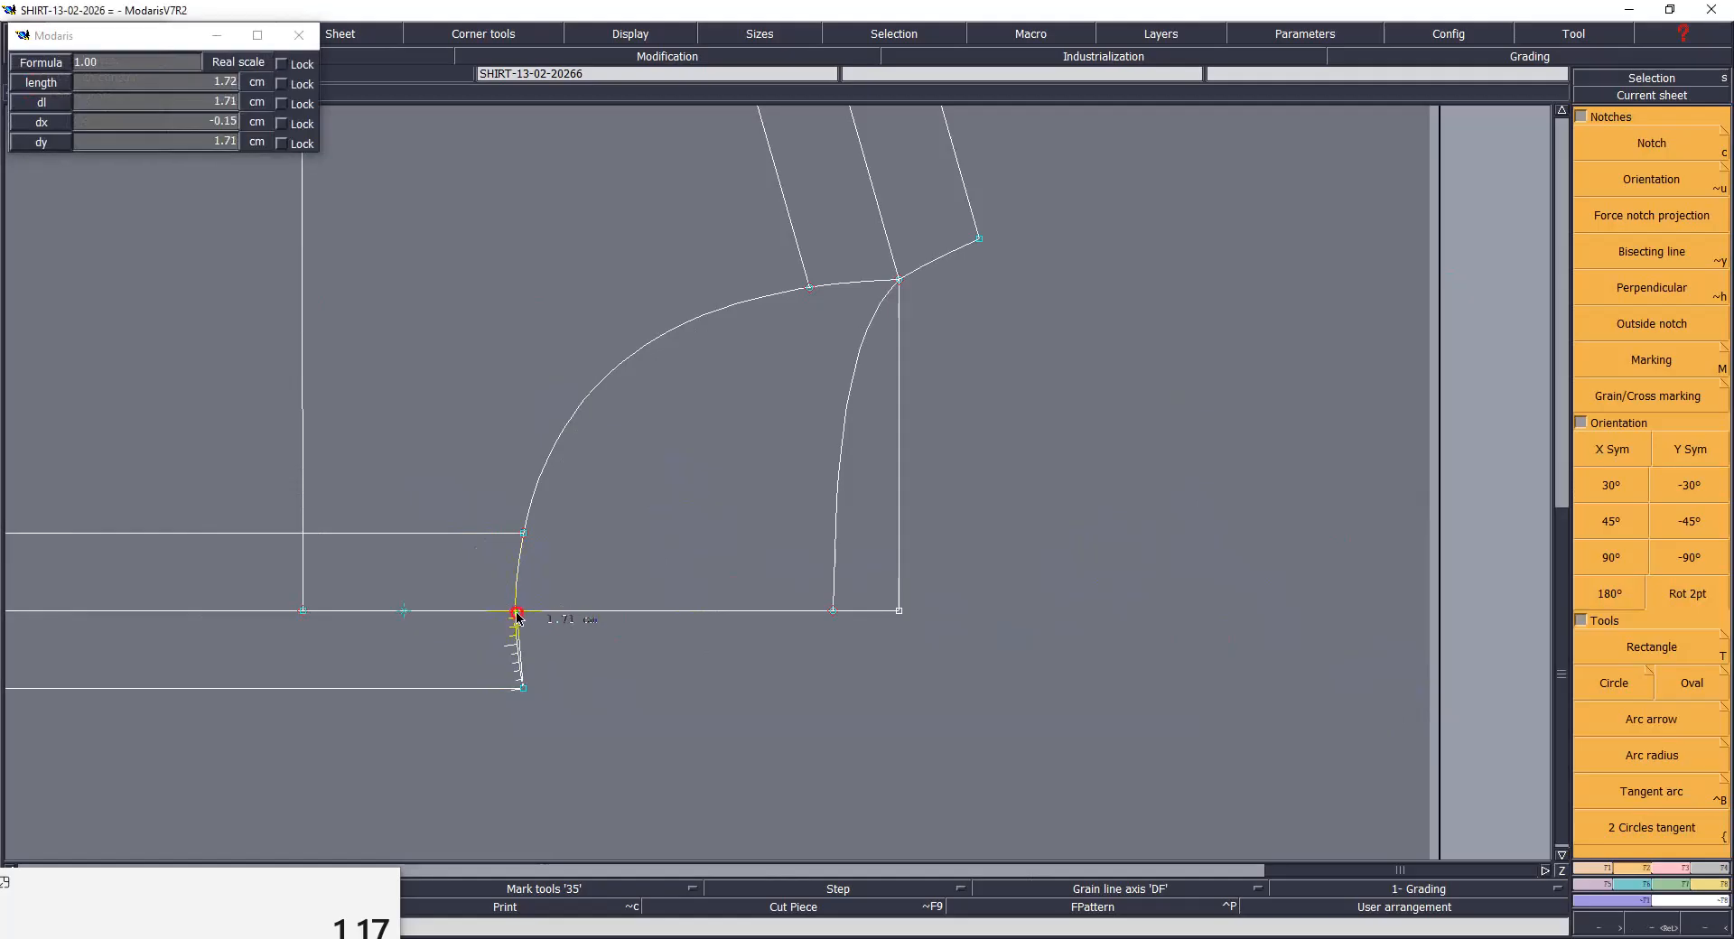
click(897, 281)
click(831, 611)
click(896, 282)
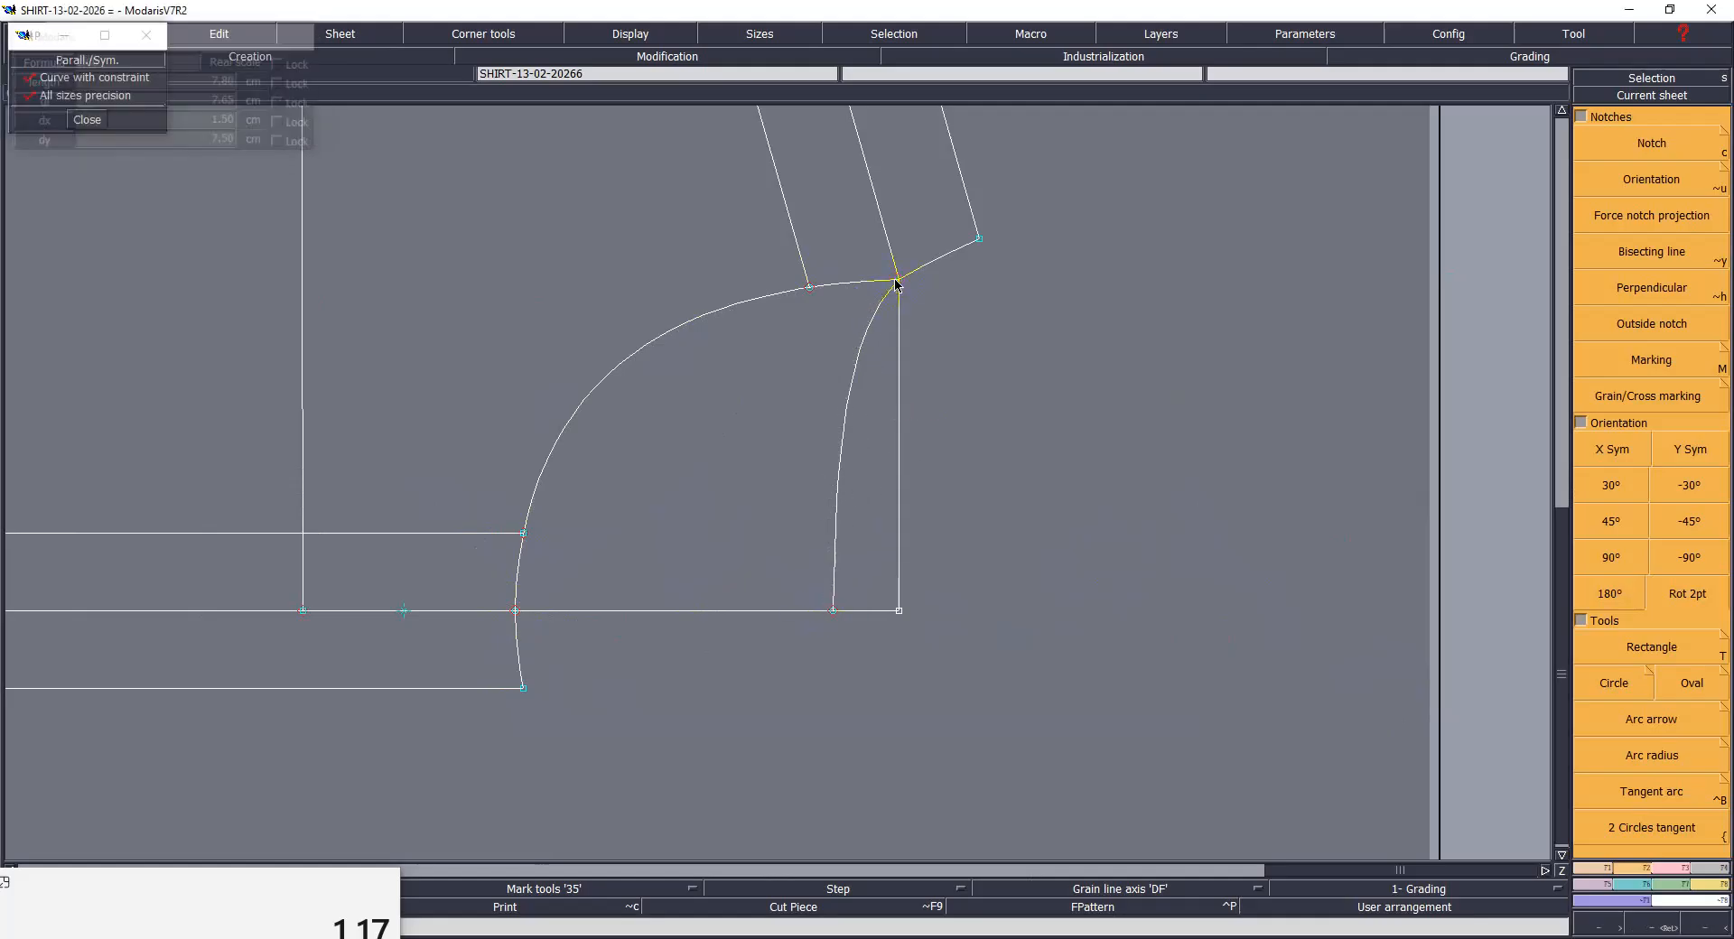
click(518, 612)
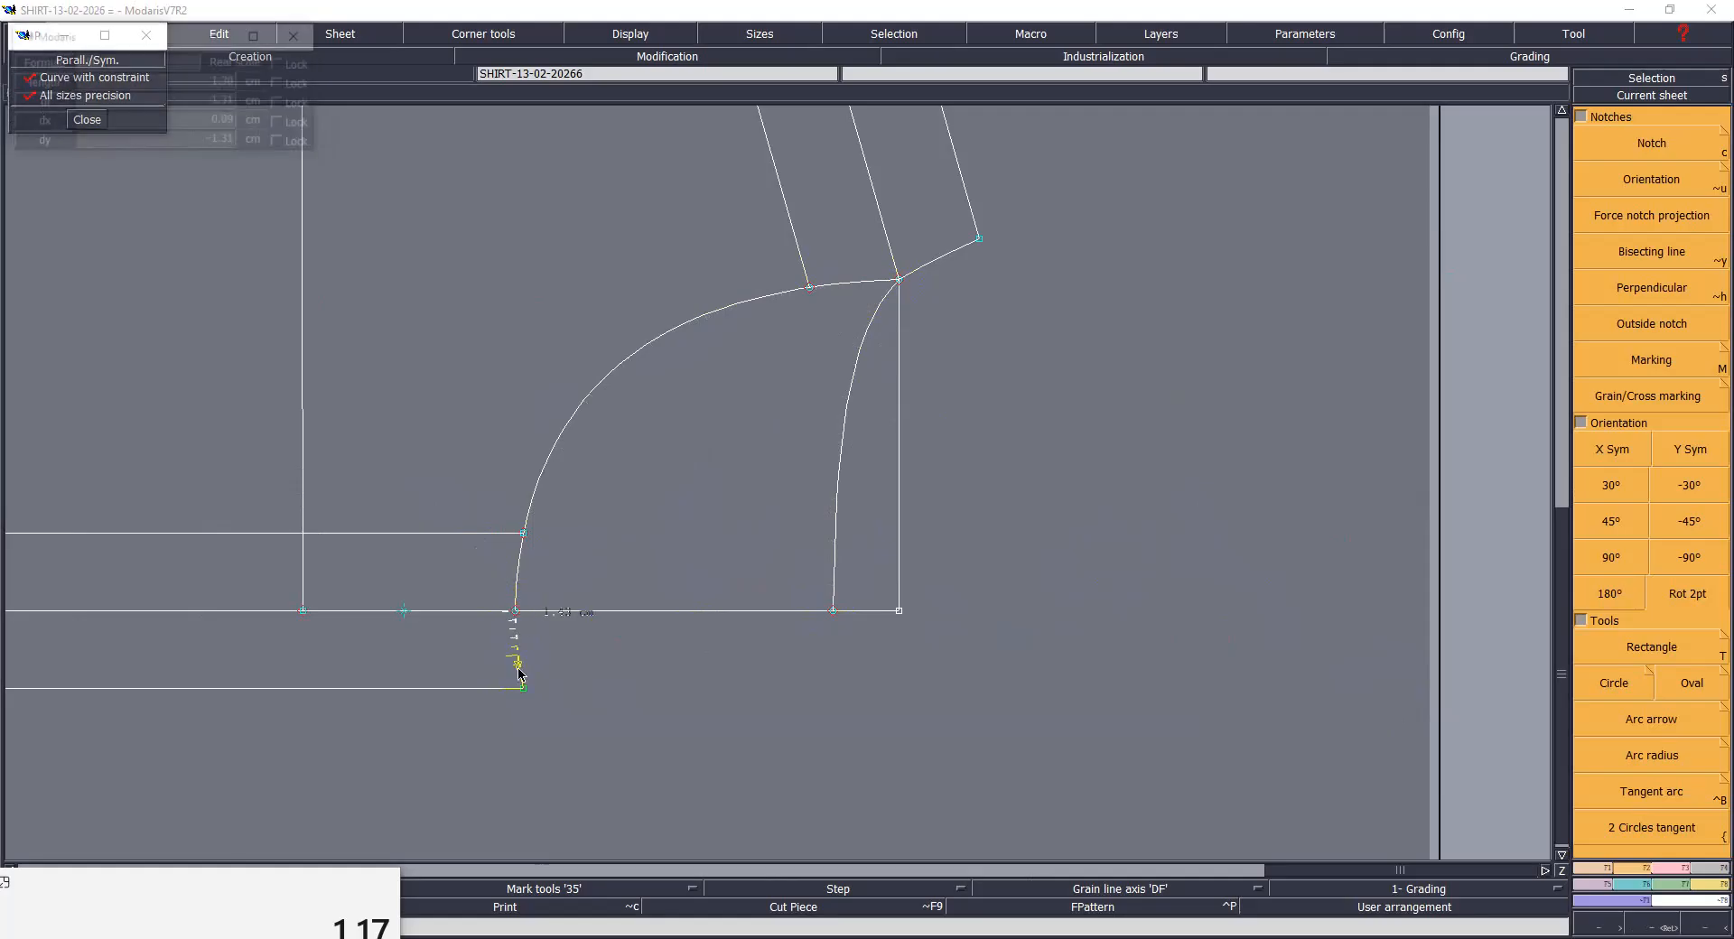
click(523, 689)
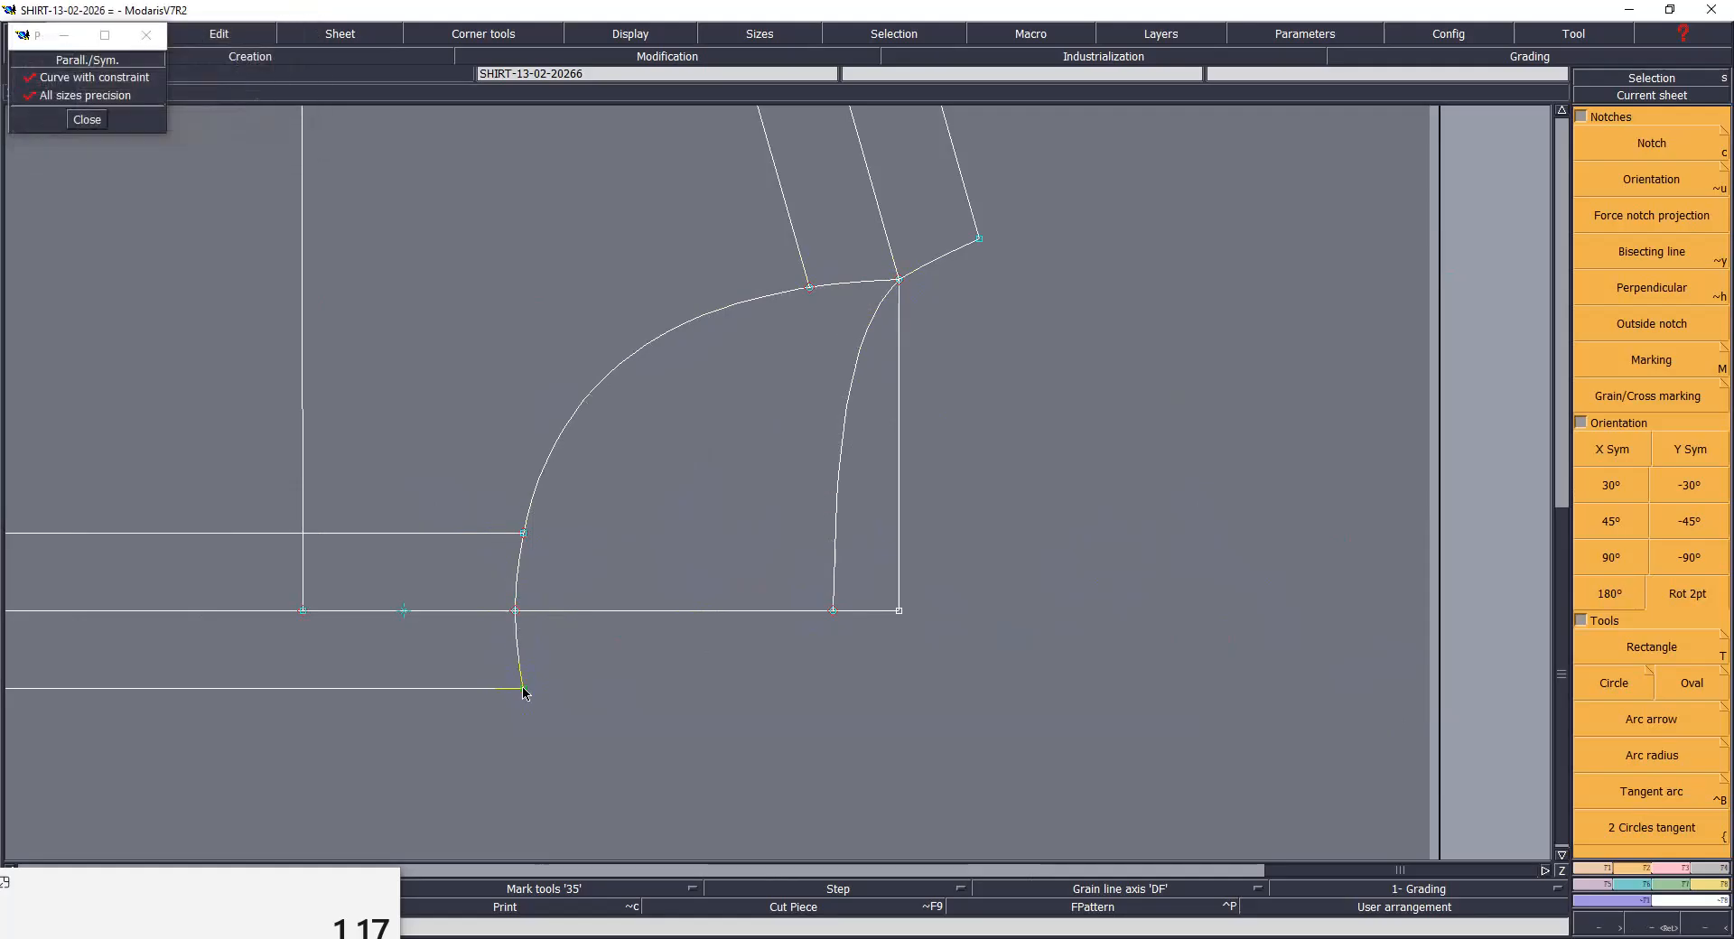
click(652, 755)
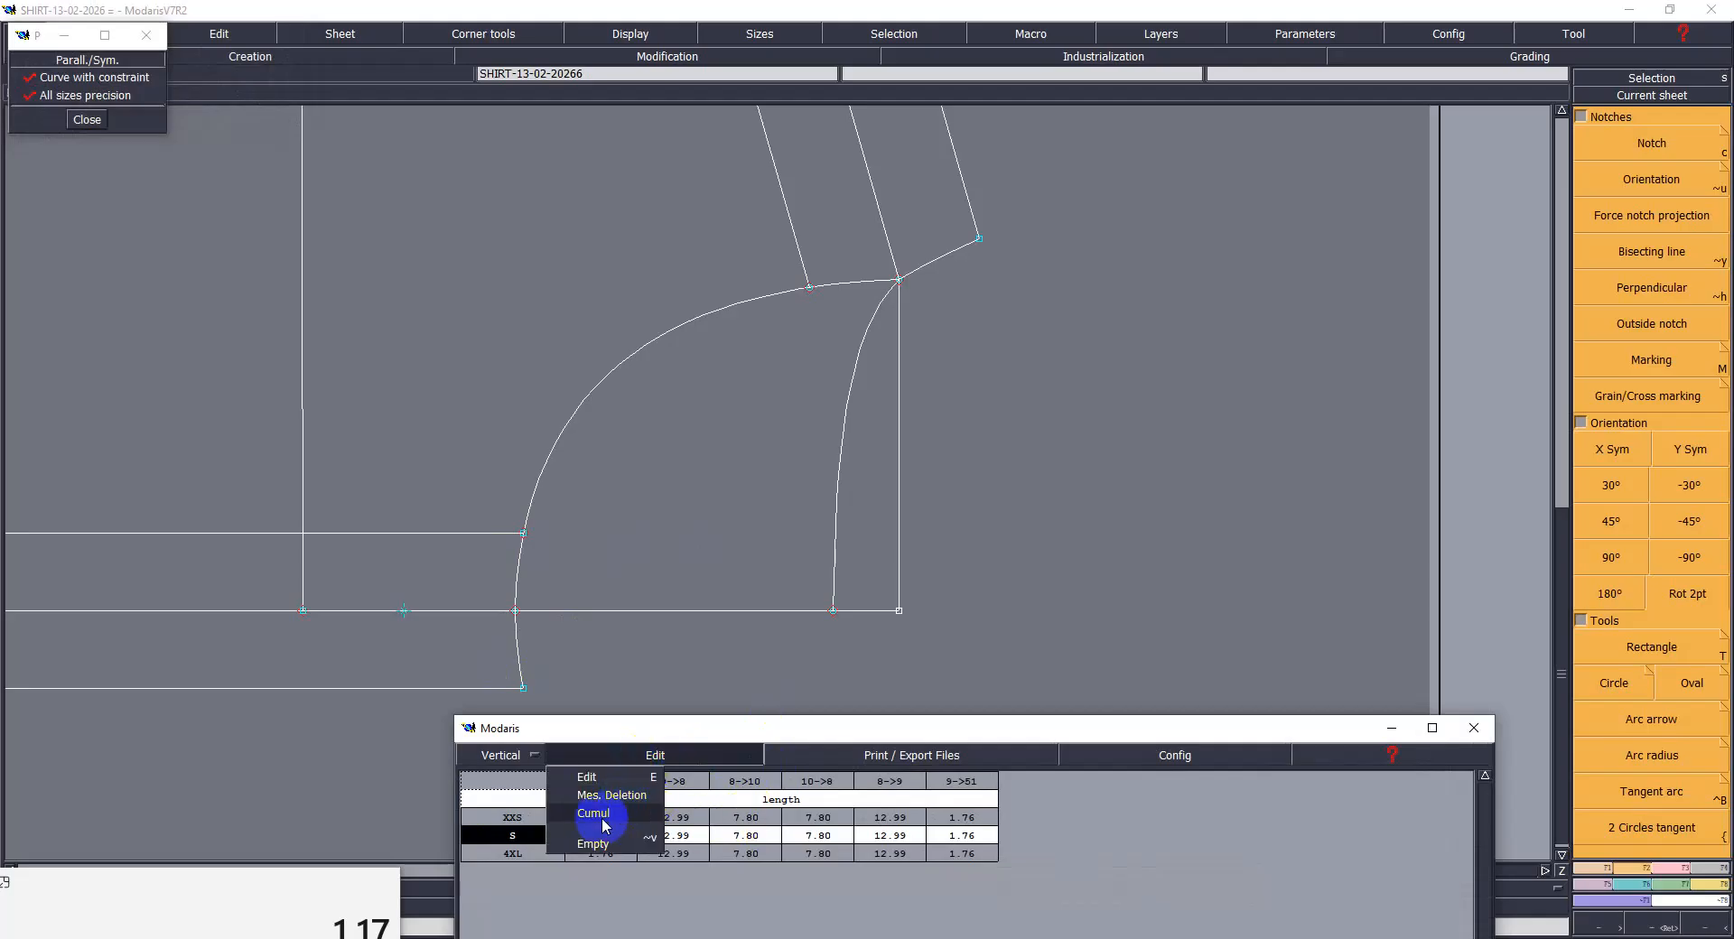
click(602, 817)
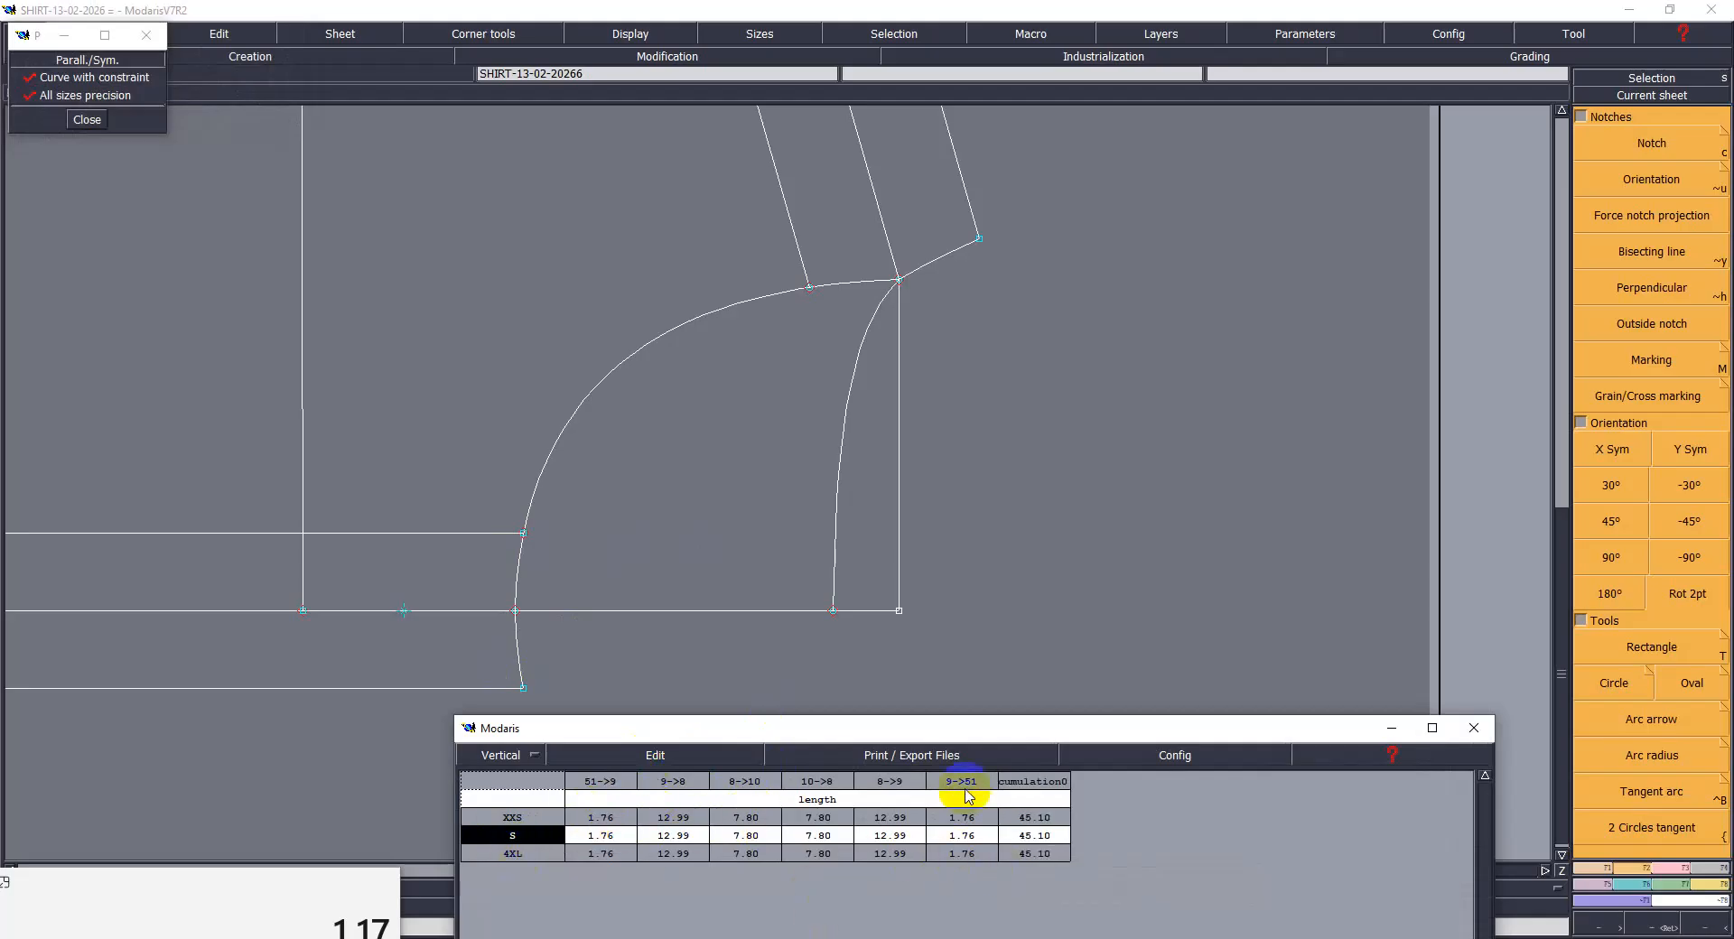
Step: Switch to the collar sheet, measure both halves of the stand's lower edge to the centre back, and add them up
key(j)
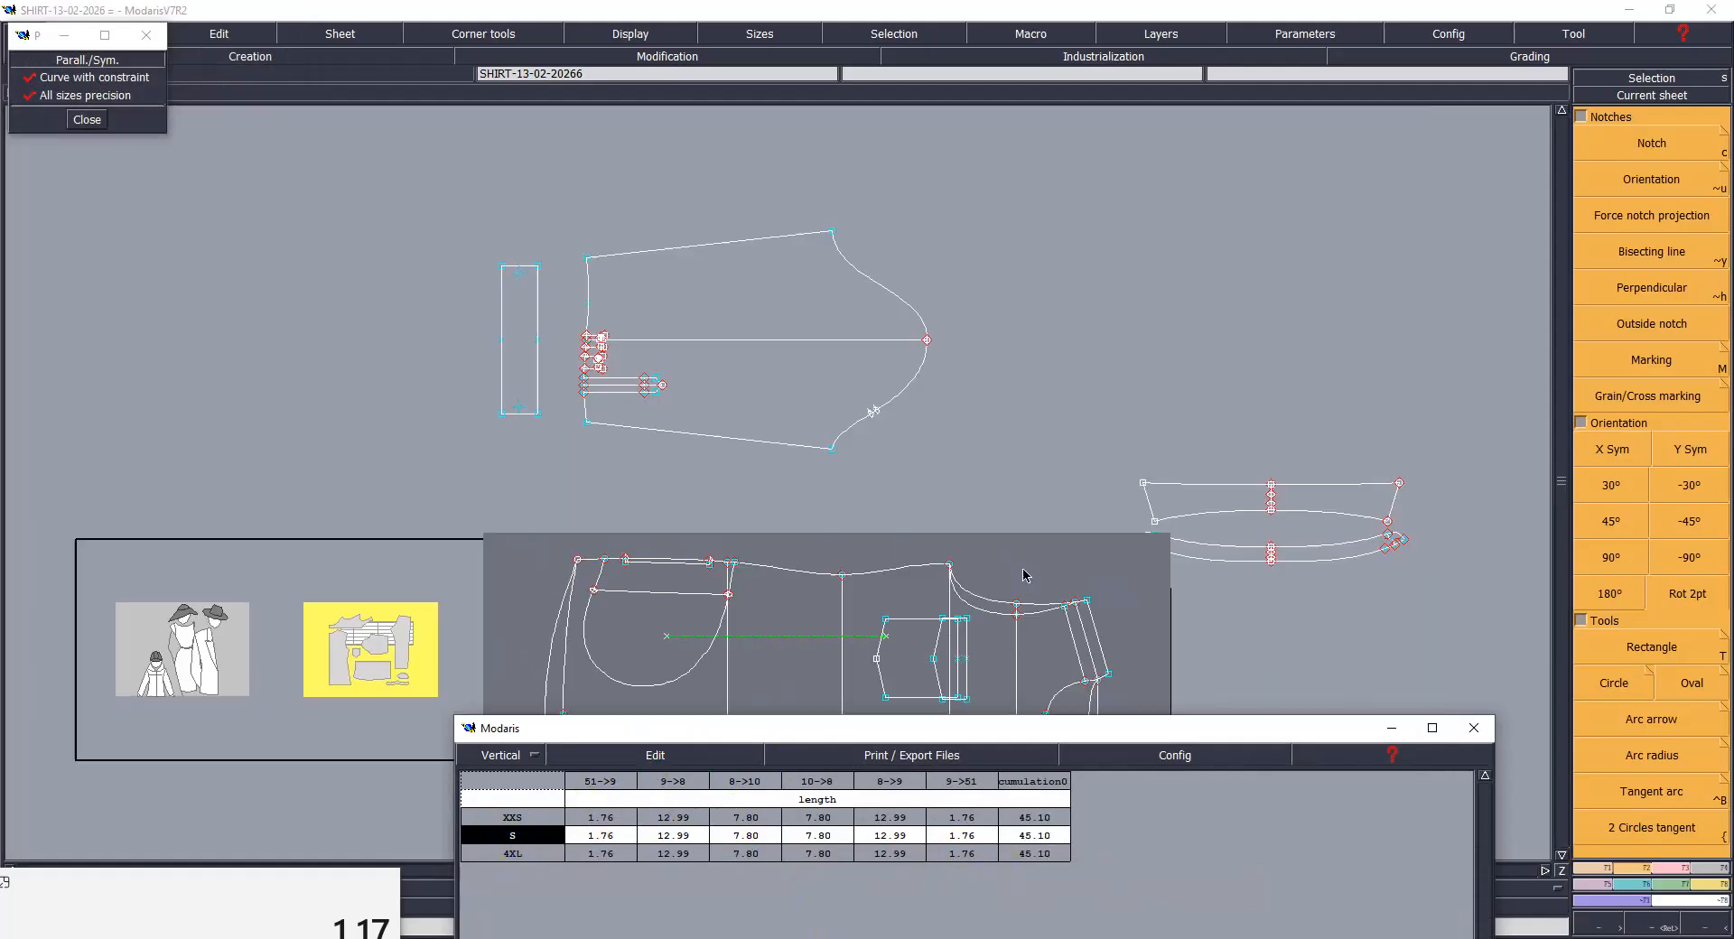
click(1243, 584)
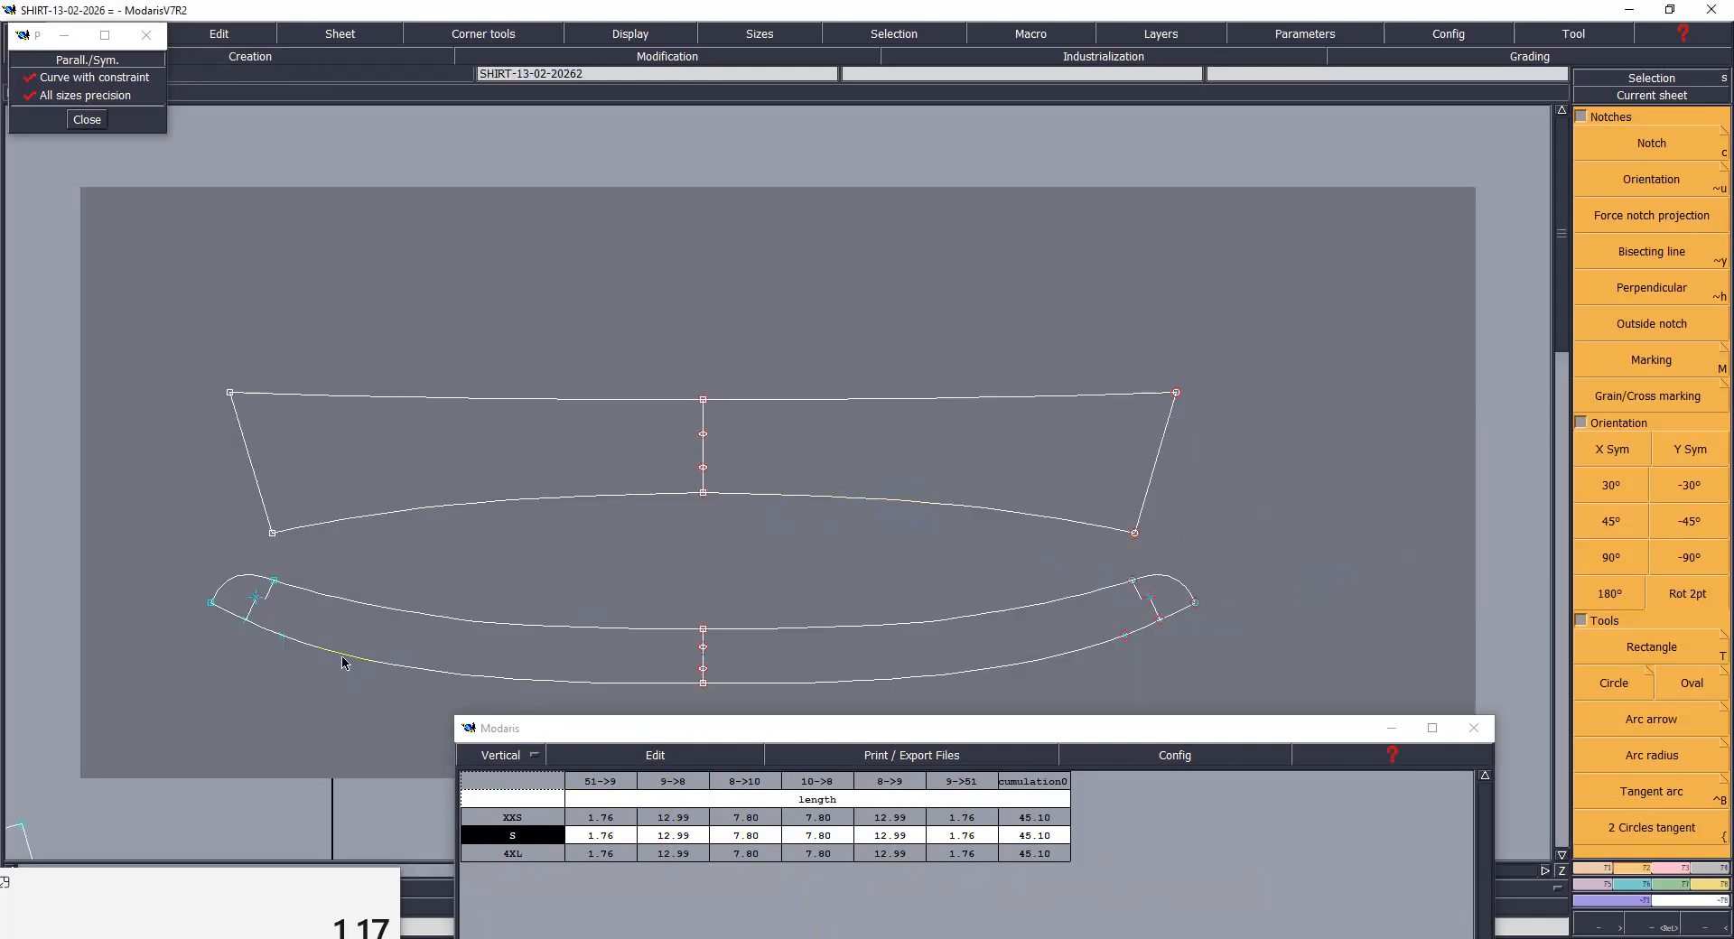
click(209, 607)
click(704, 683)
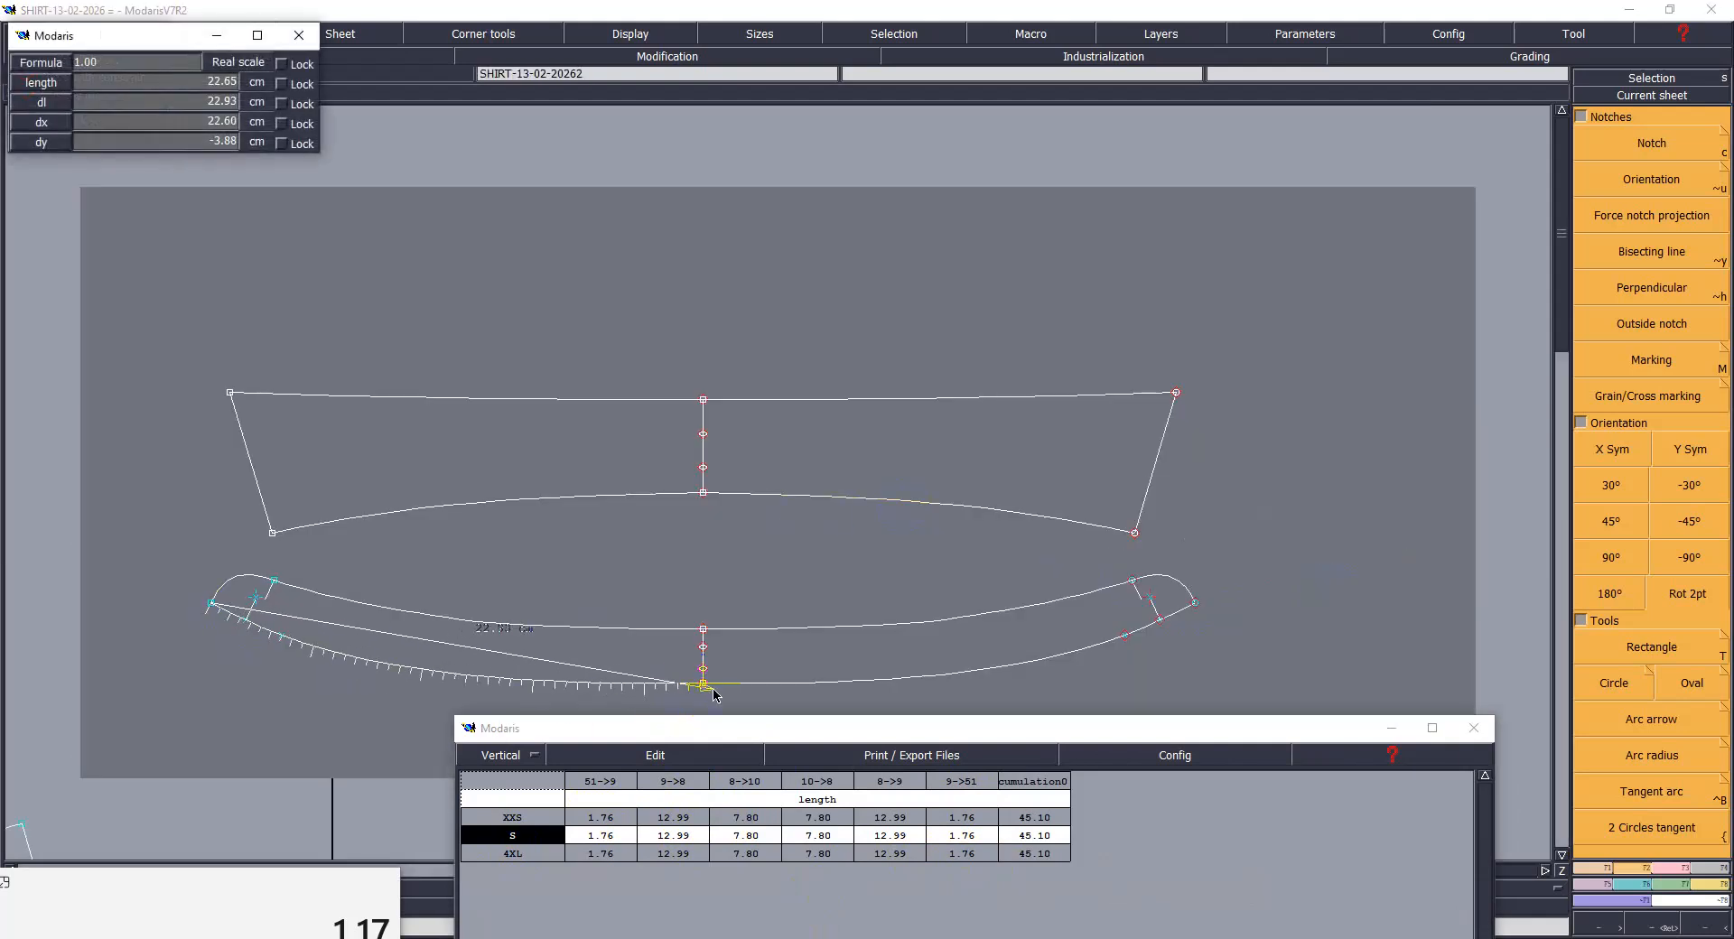
click(704, 683)
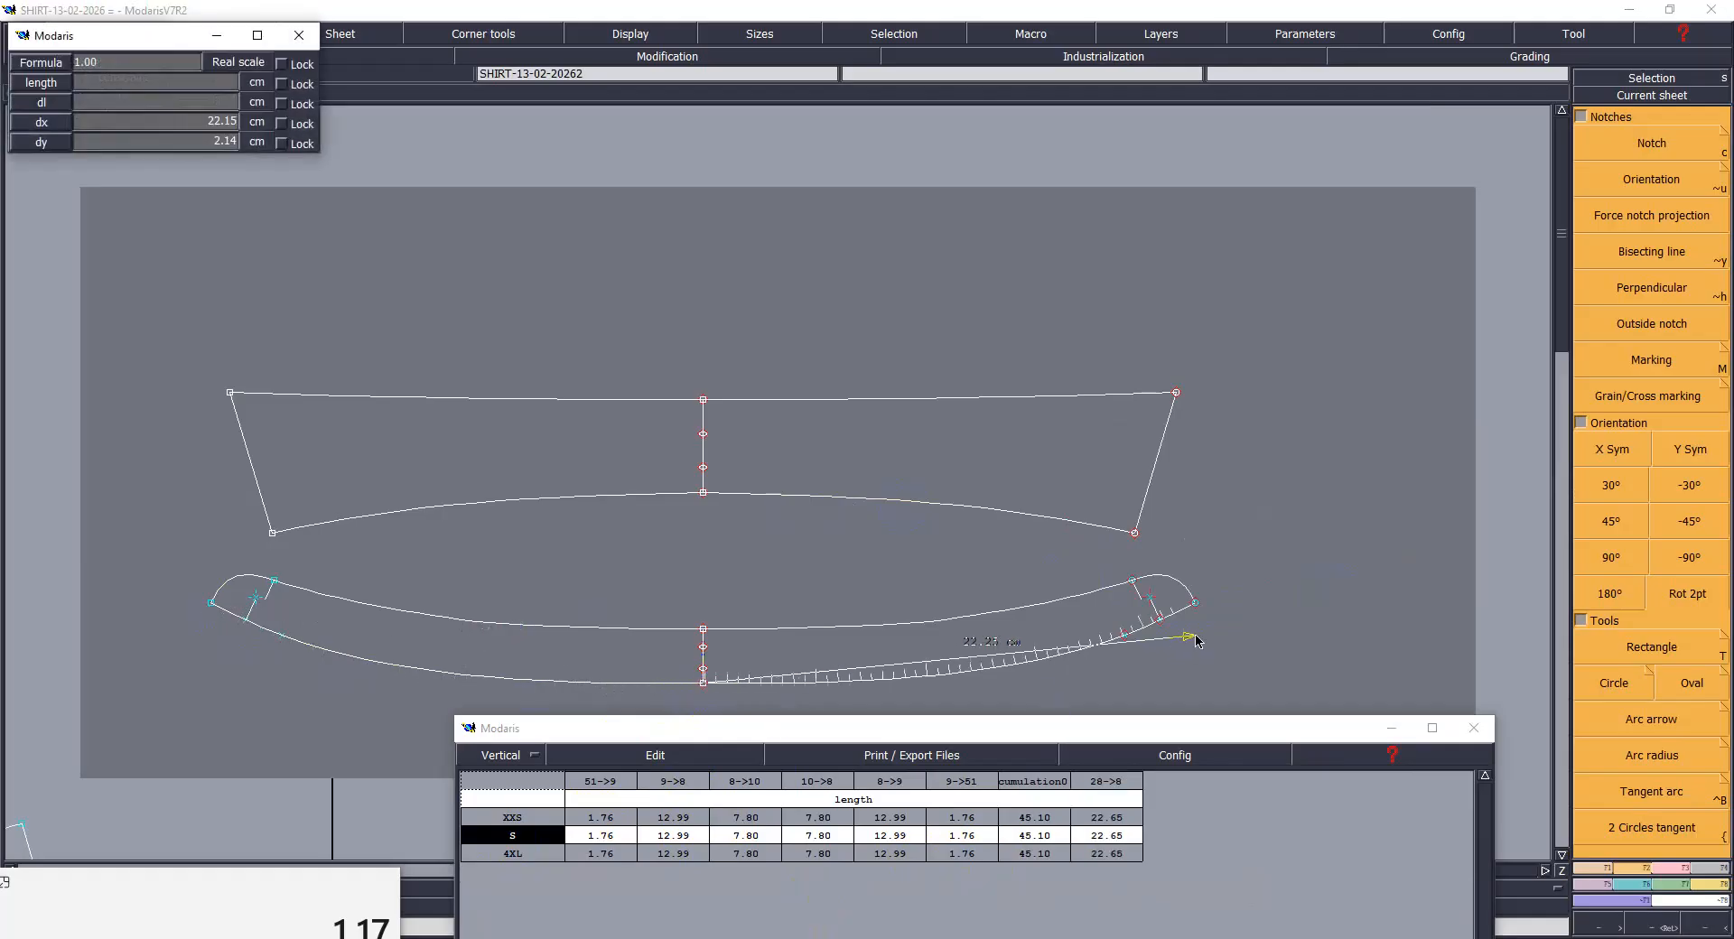
click(1196, 605)
click(668, 757)
click(592, 814)
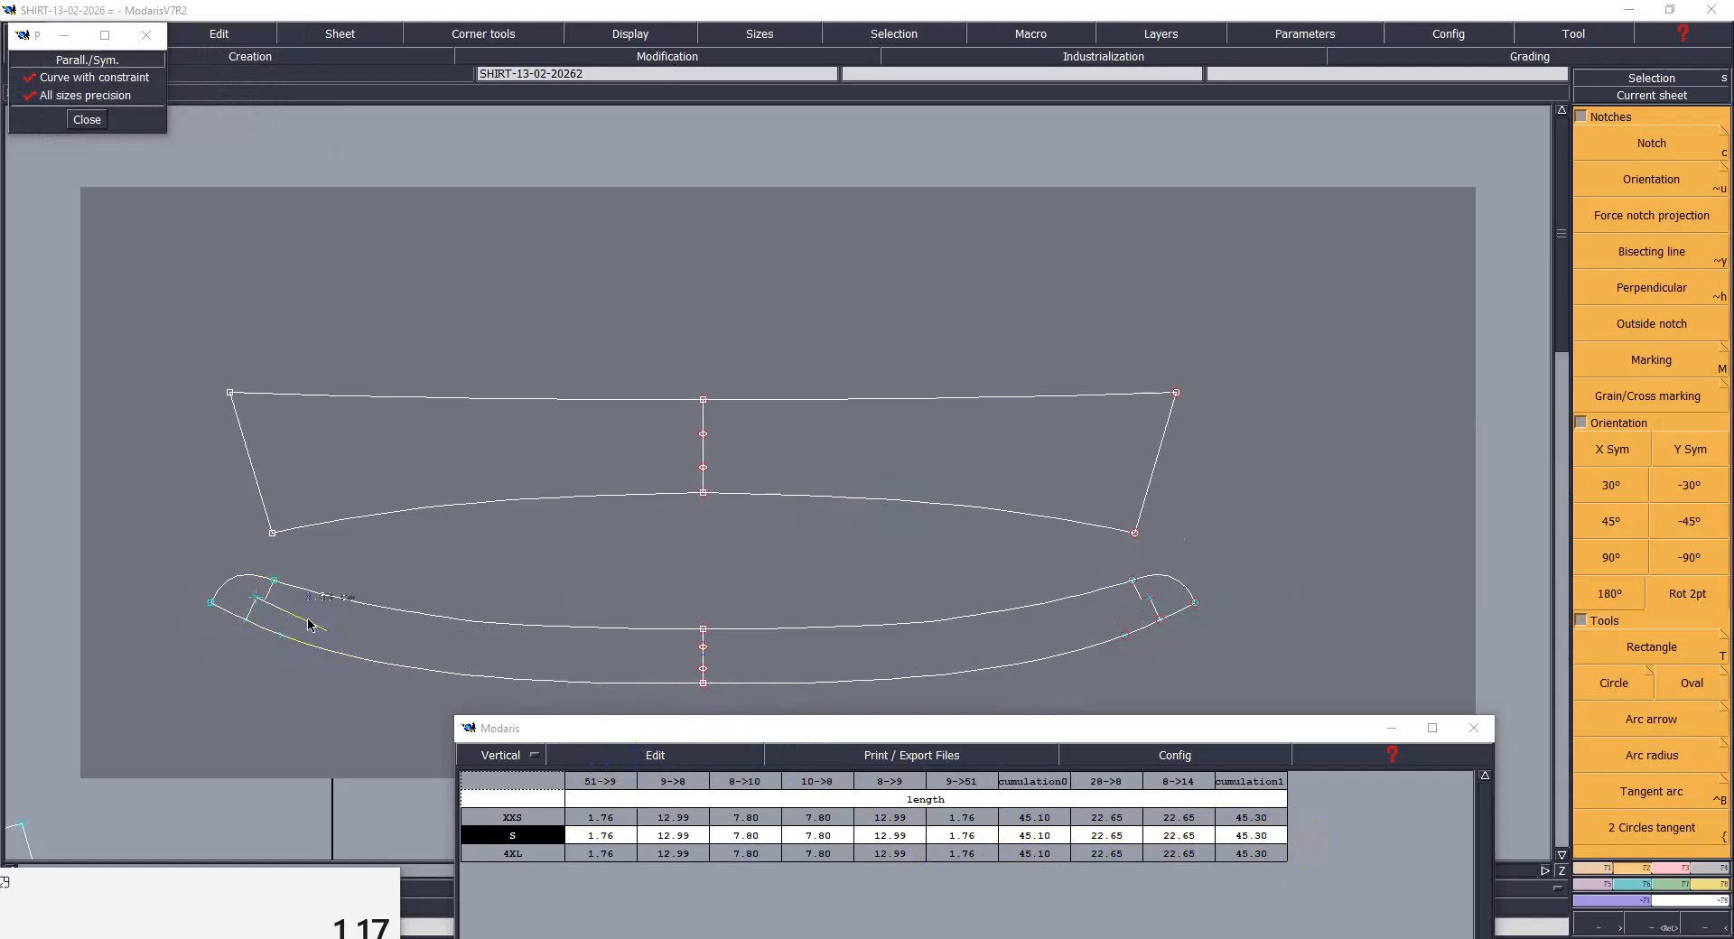
Step: Measure between the two front marks inside the stand ends and put the measurement table away
click(257, 597)
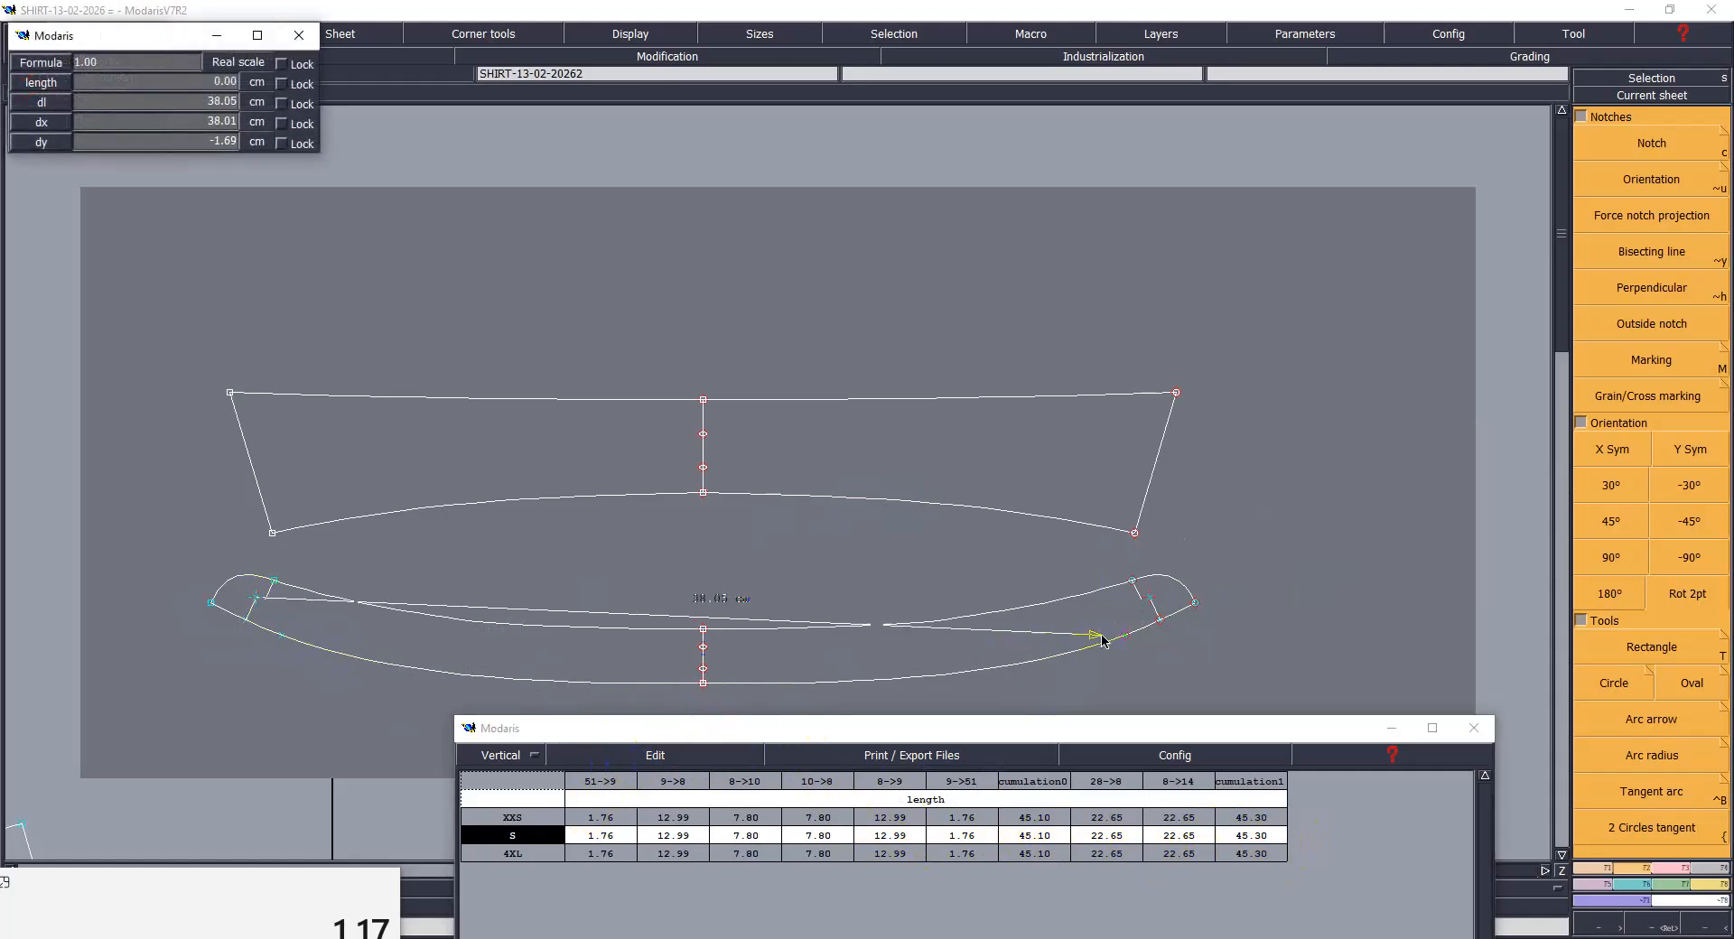
click(1156, 605)
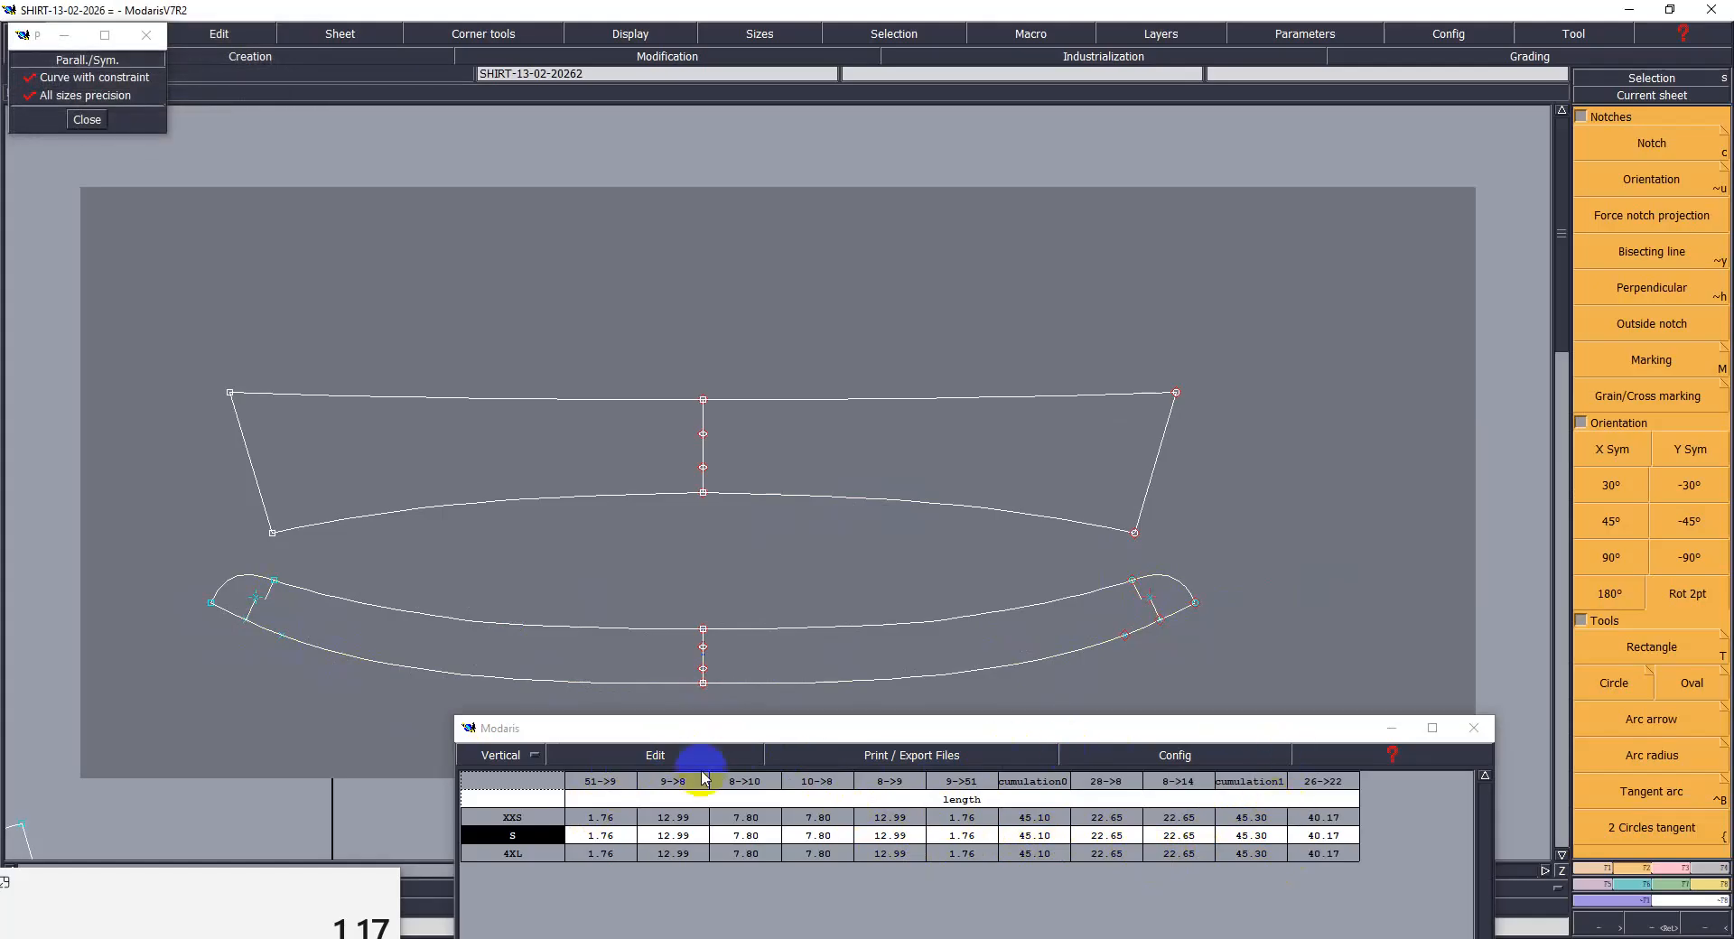
click(1391, 728)
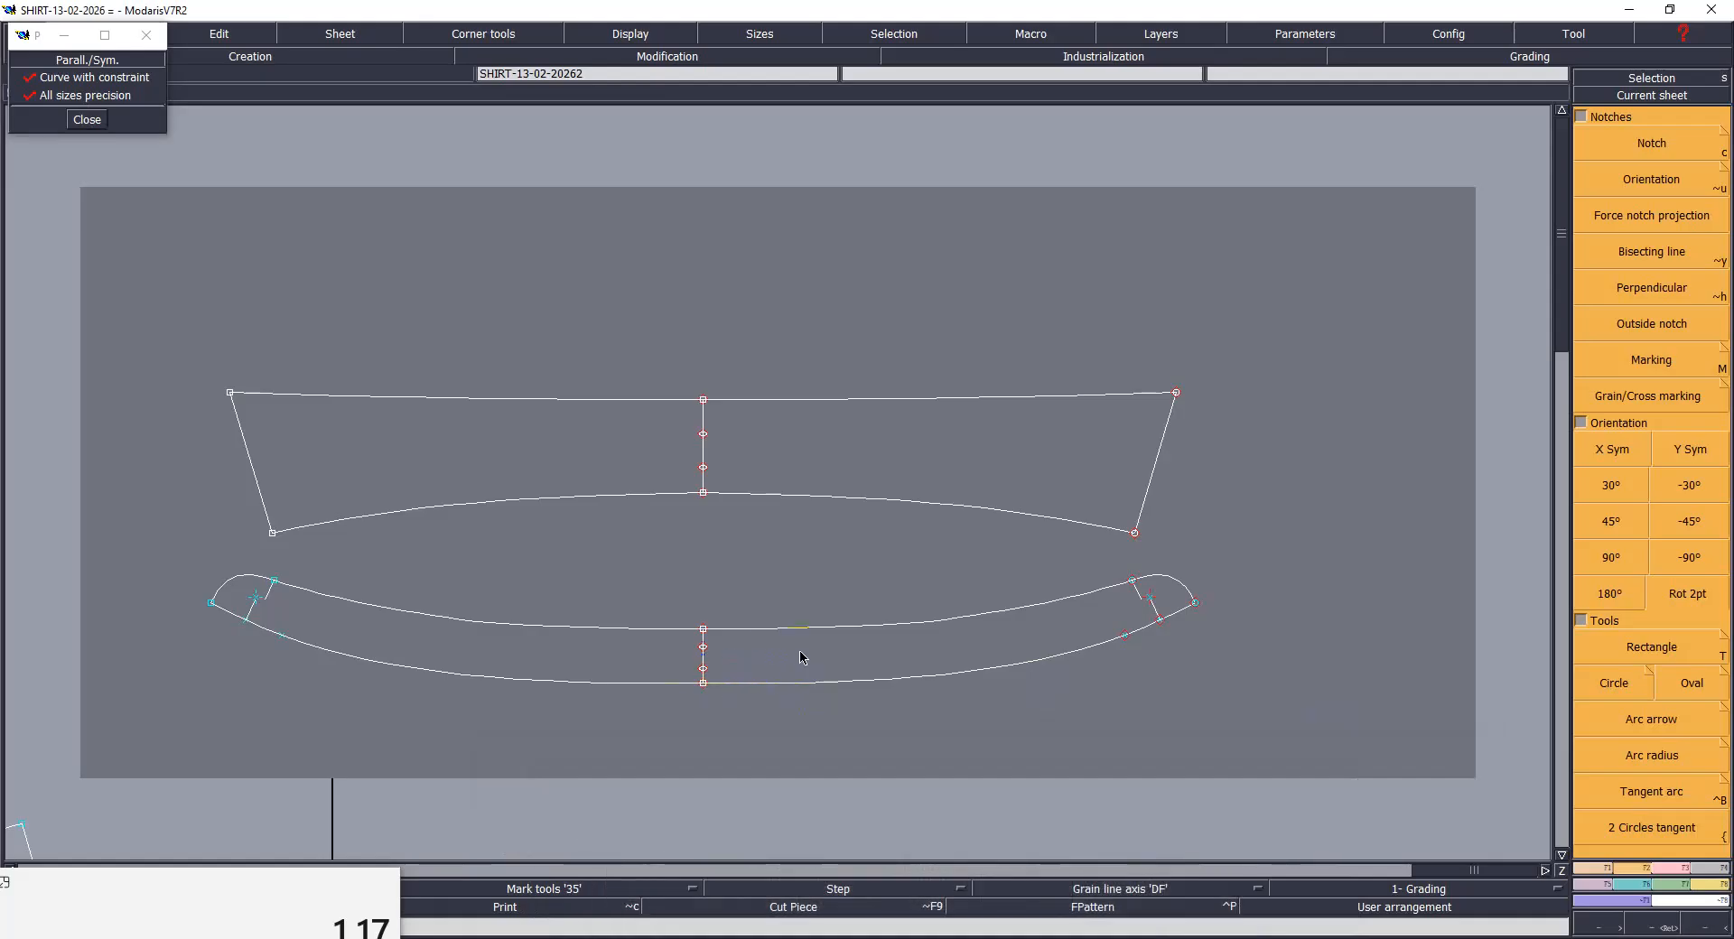
Step: Draw a parallel inside one half of the stand's lower edge, from centre back to the front end, with curve constraint turned off
drag(817, 683, 822, 660)
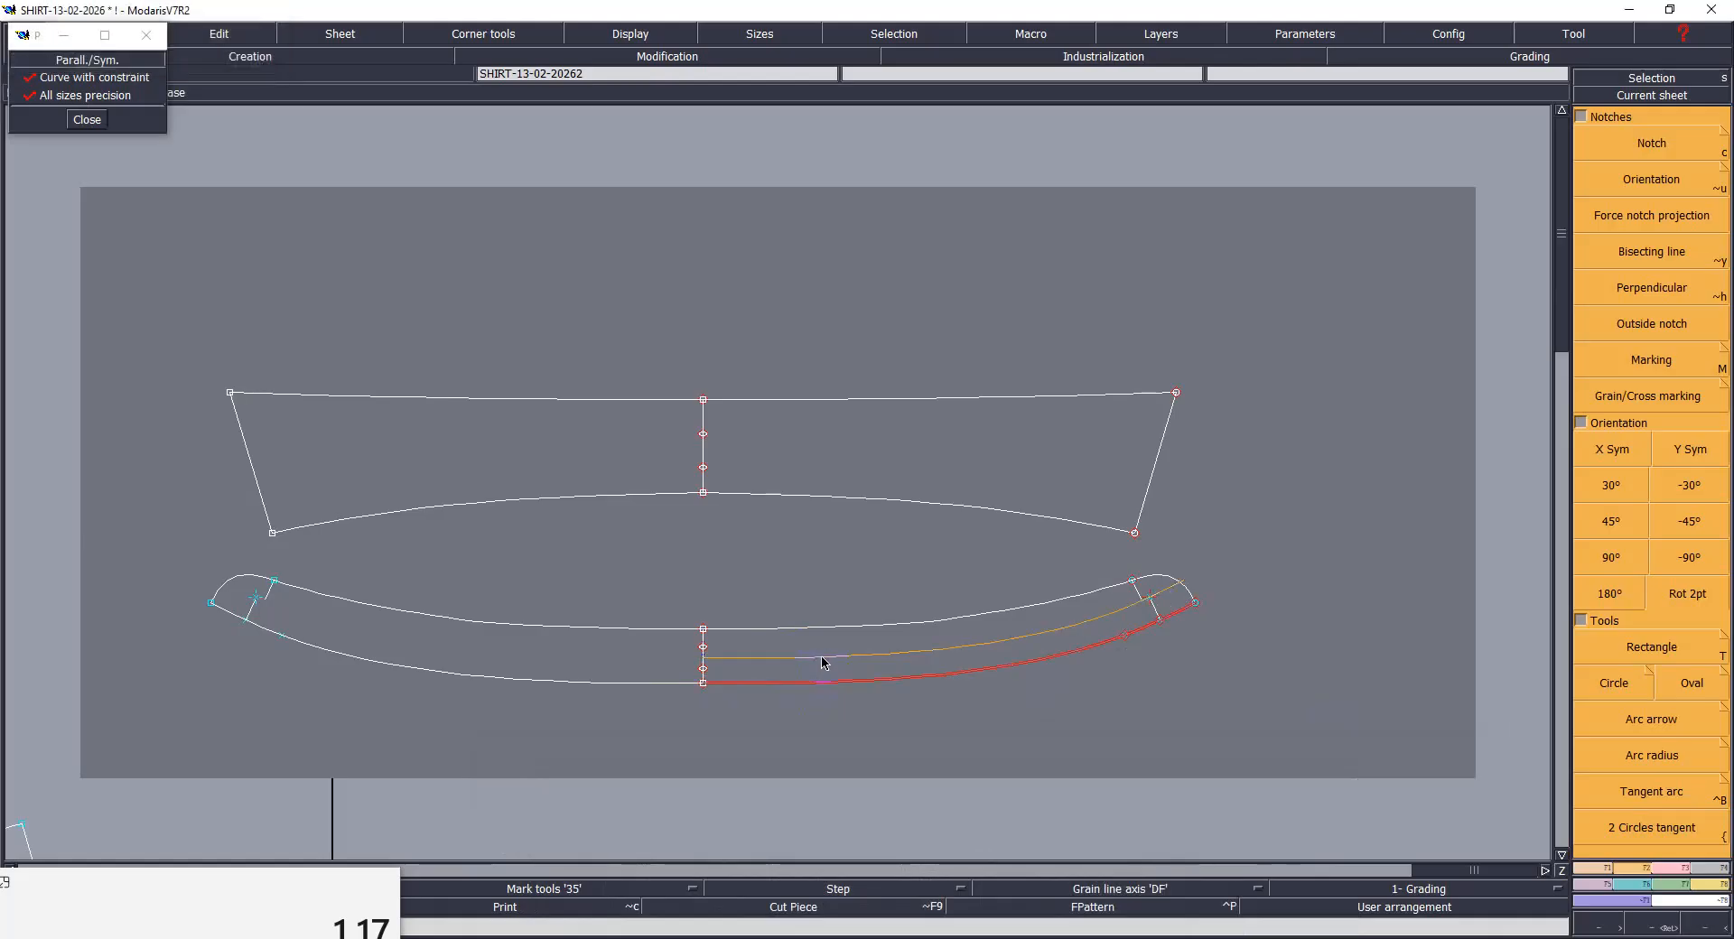
click(110, 77)
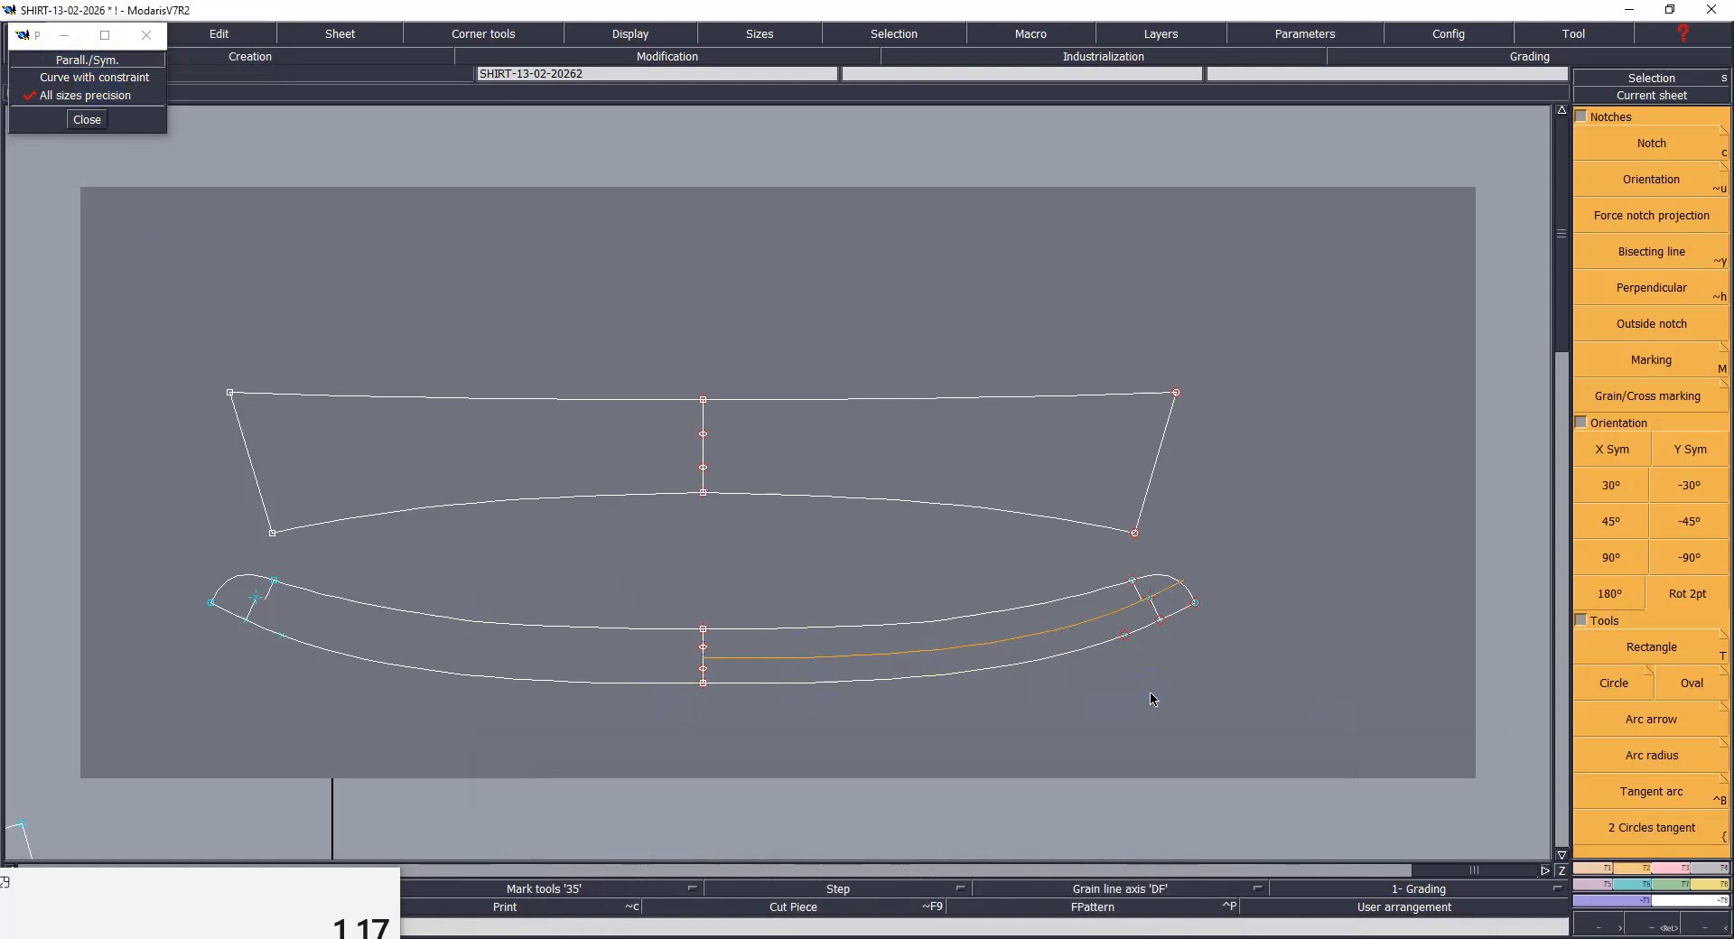
key(ctrl+z)
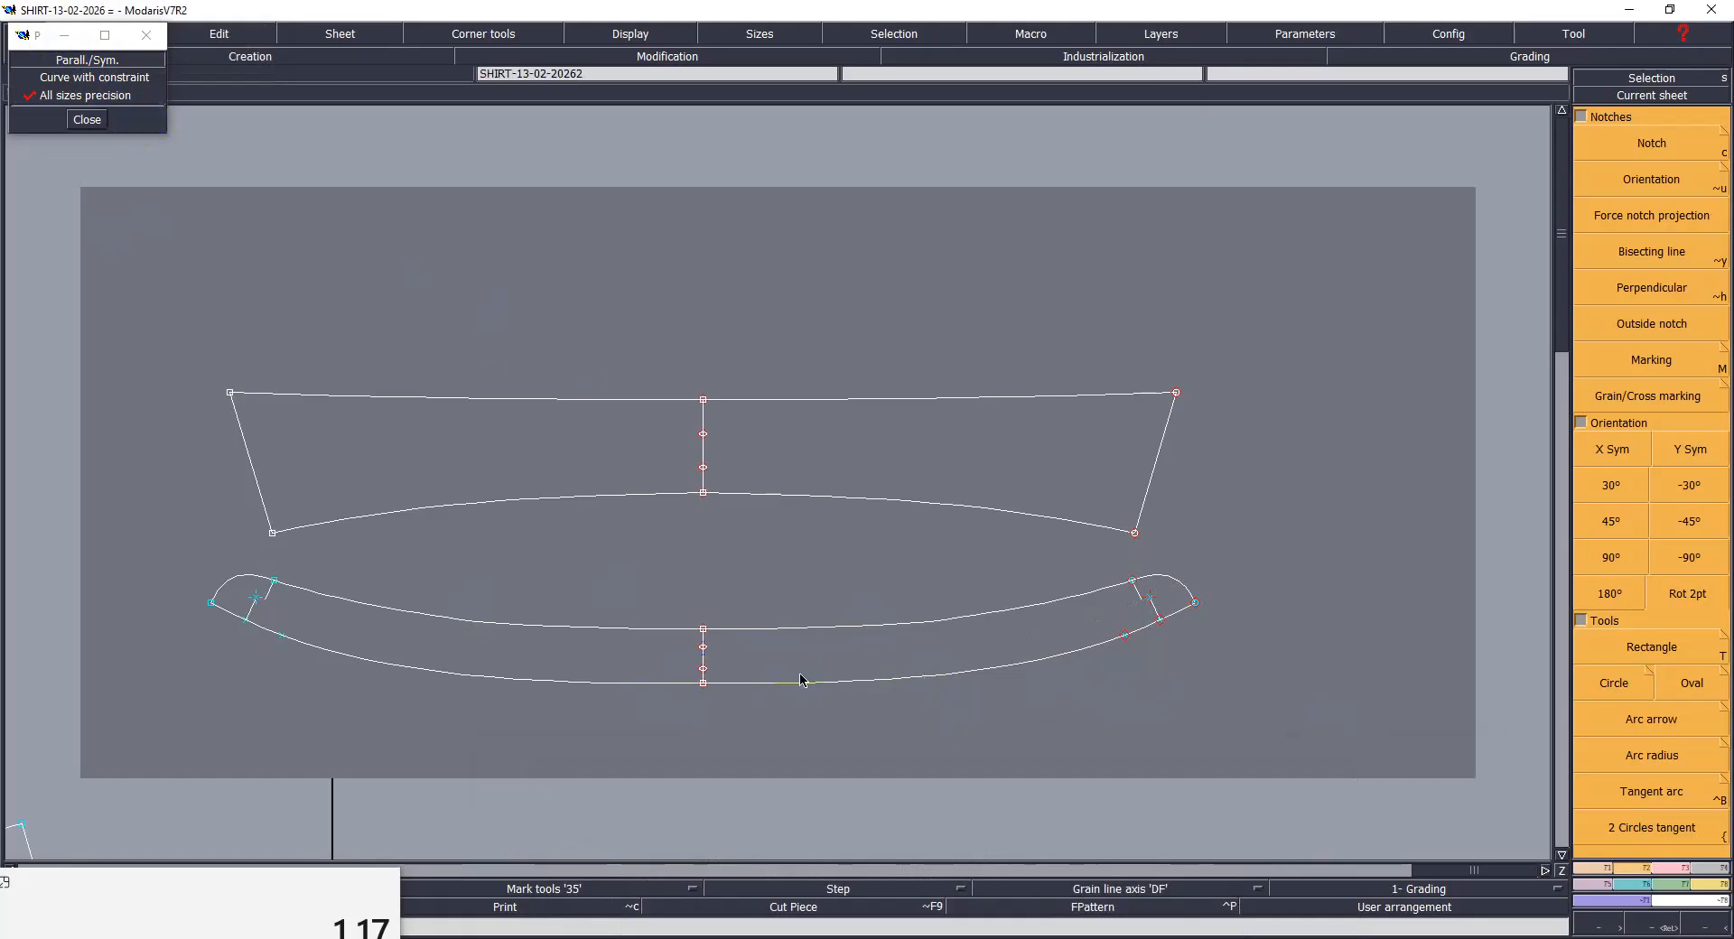
click(922, 678)
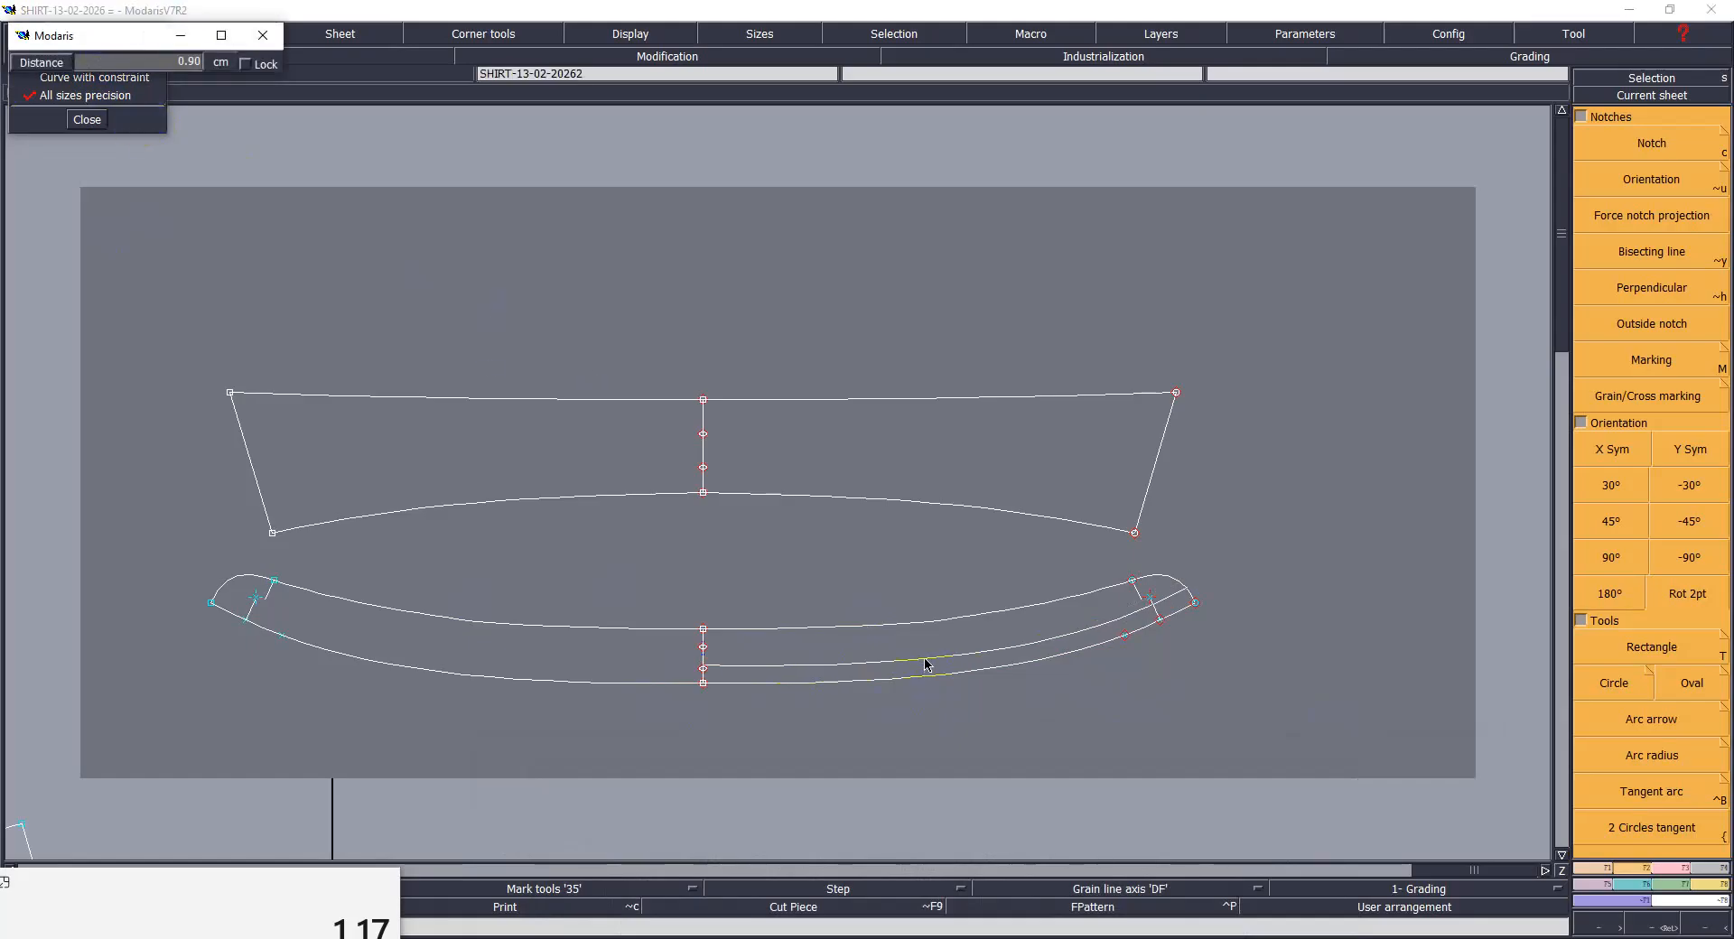
click(922, 656)
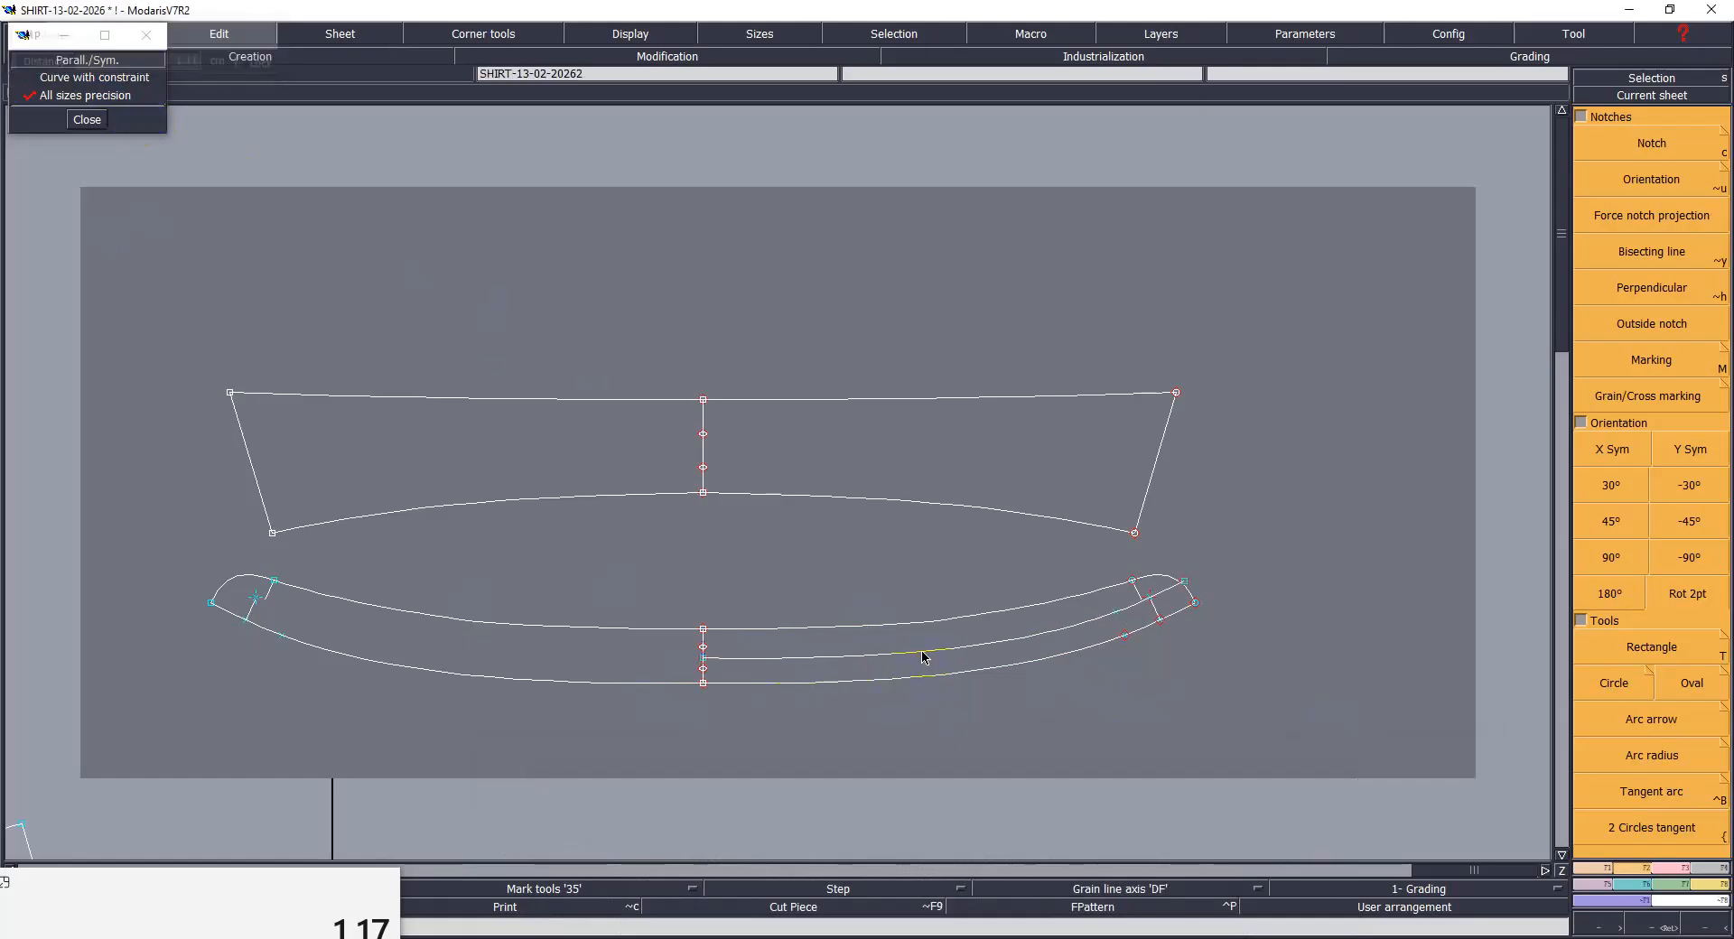
click(629, 686)
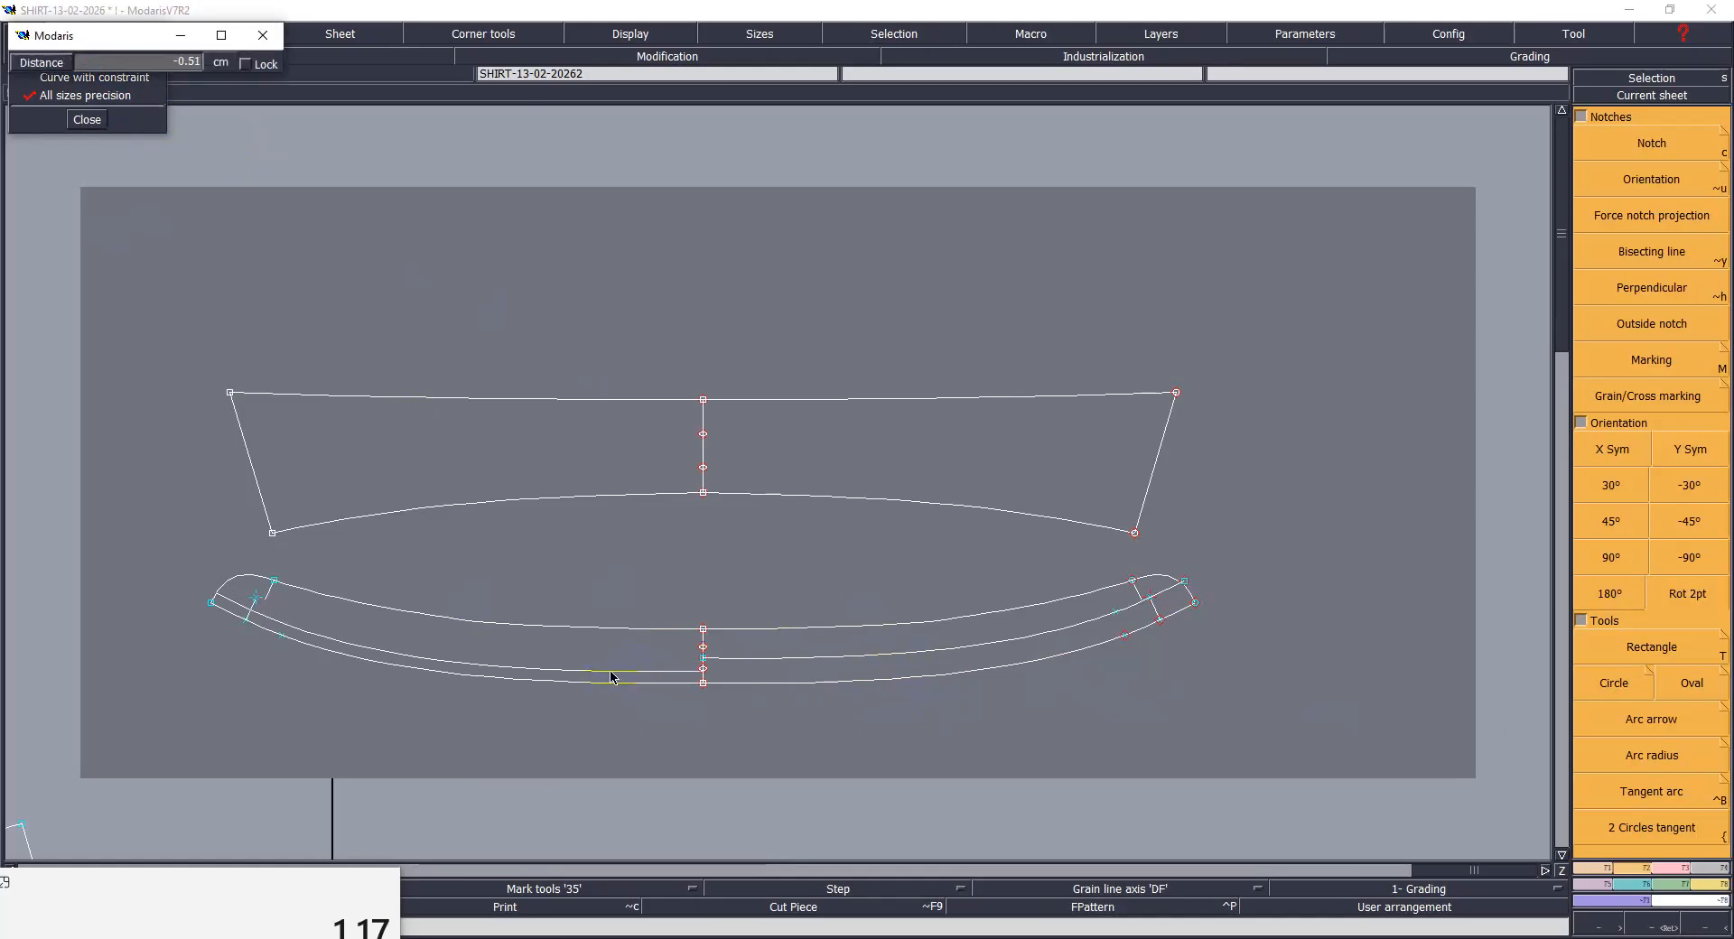
click(611, 677)
key(ctrl+z)
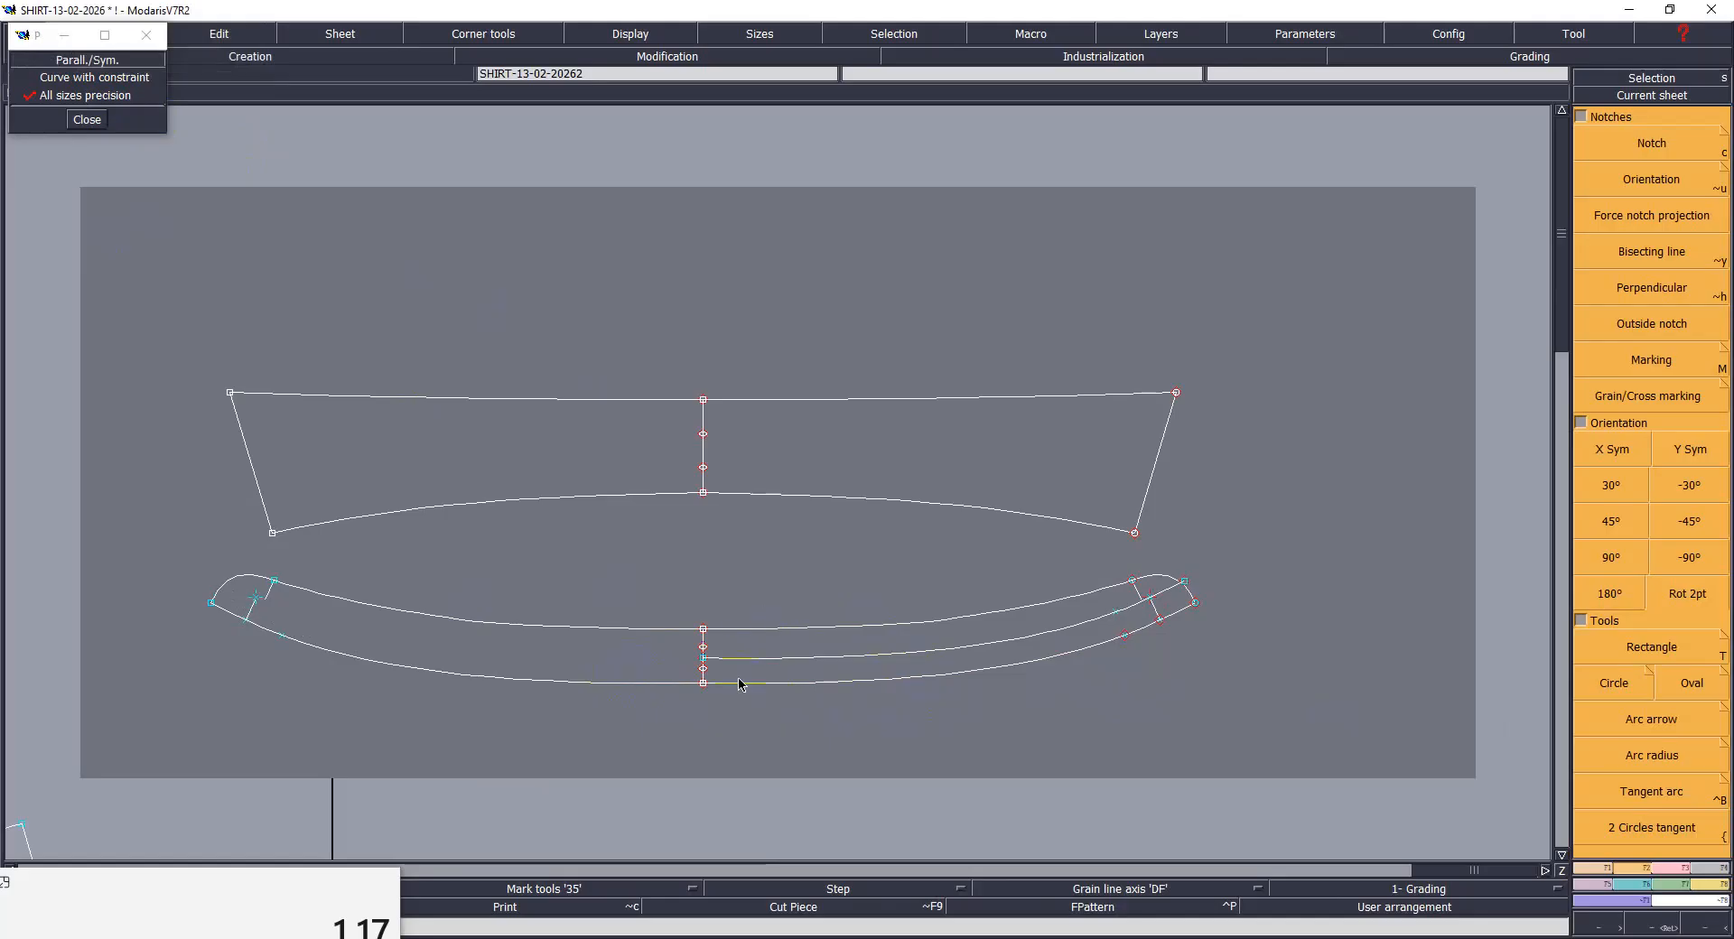
Step: Measure along the stand's parallel line between centre back and the front mark in both directions, and add the lengths up
click(709, 666)
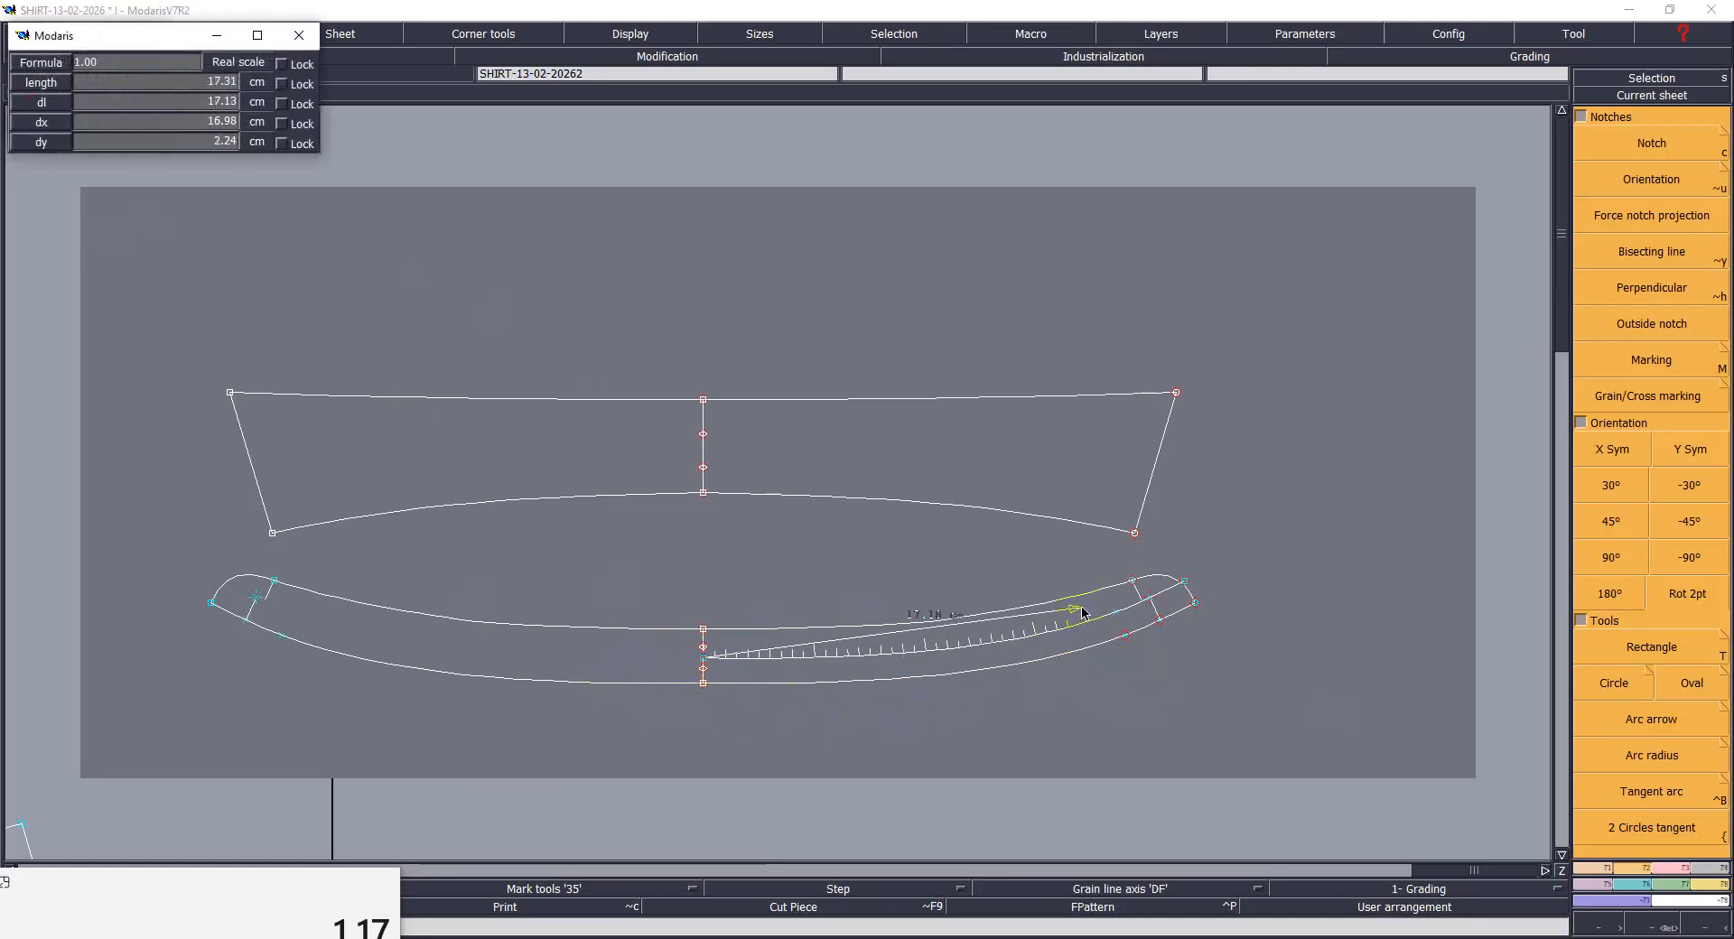
click(1153, 604)
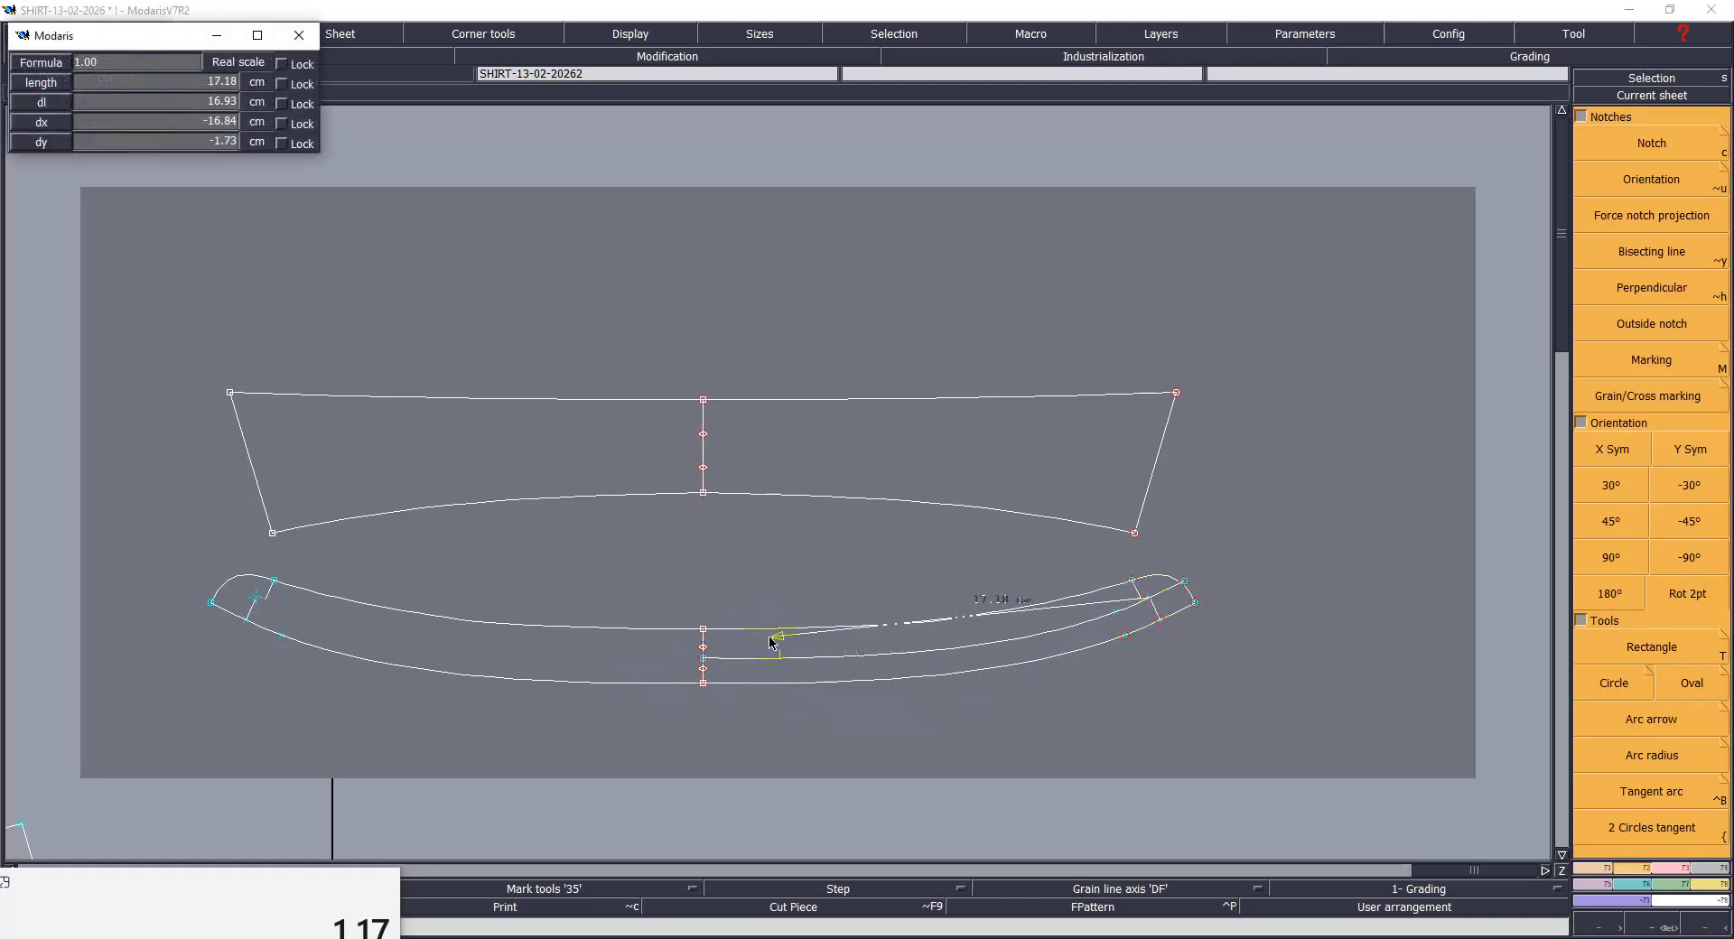
click(706, 664)
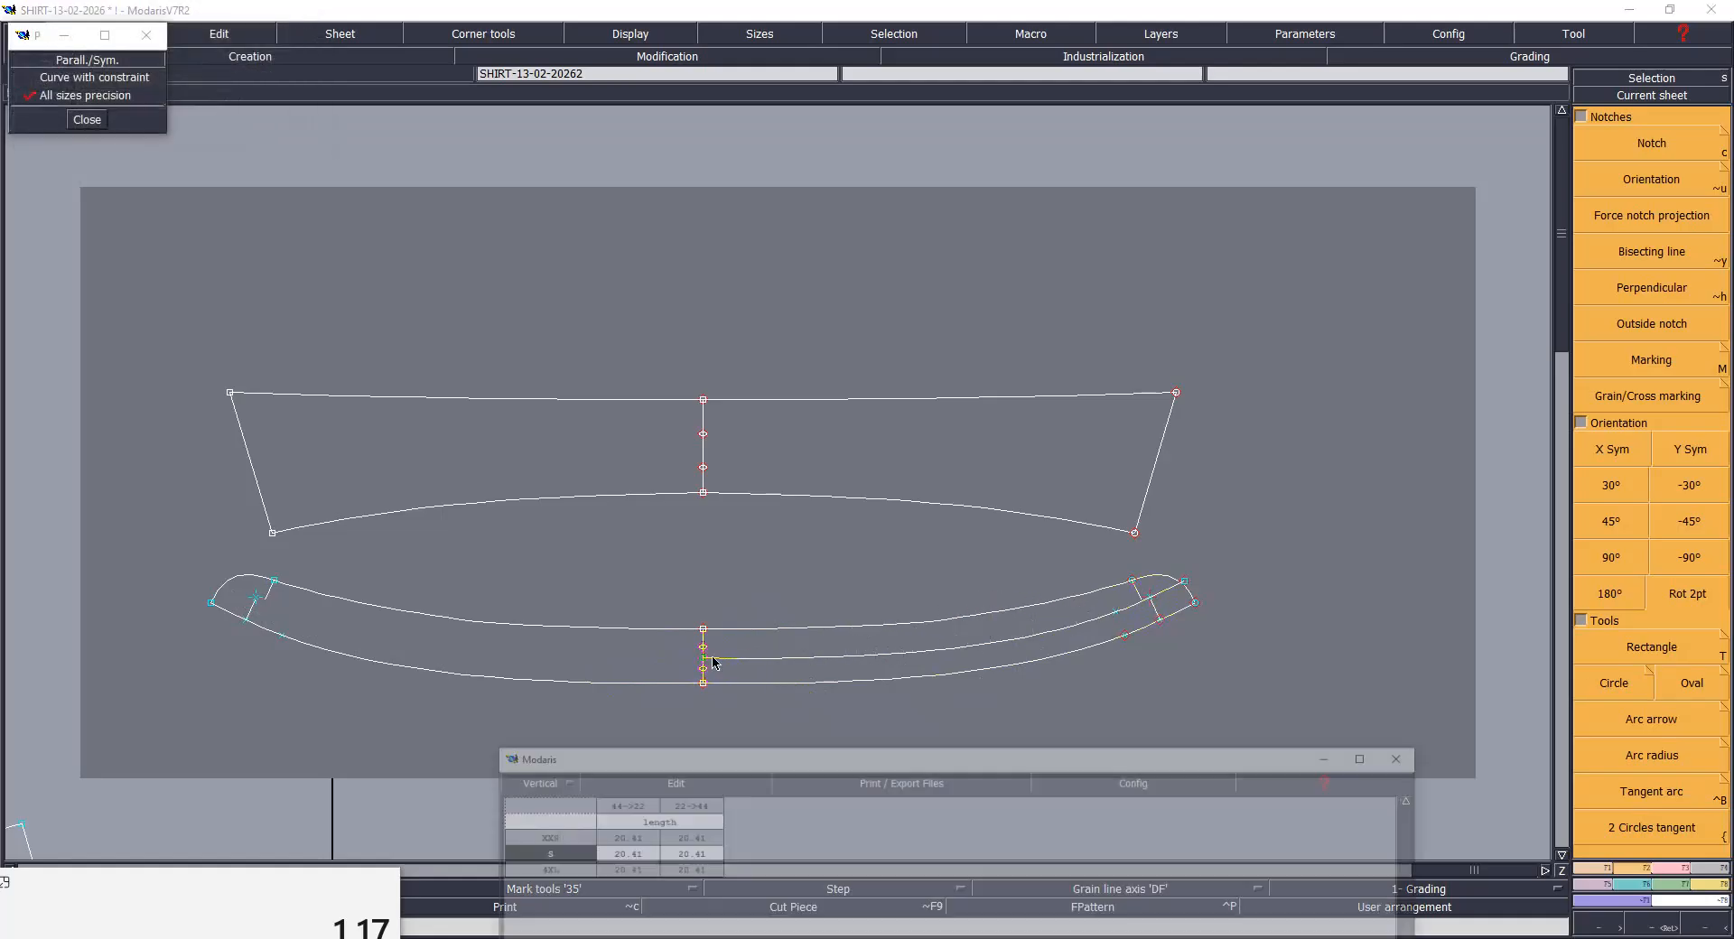
click(664, 760)
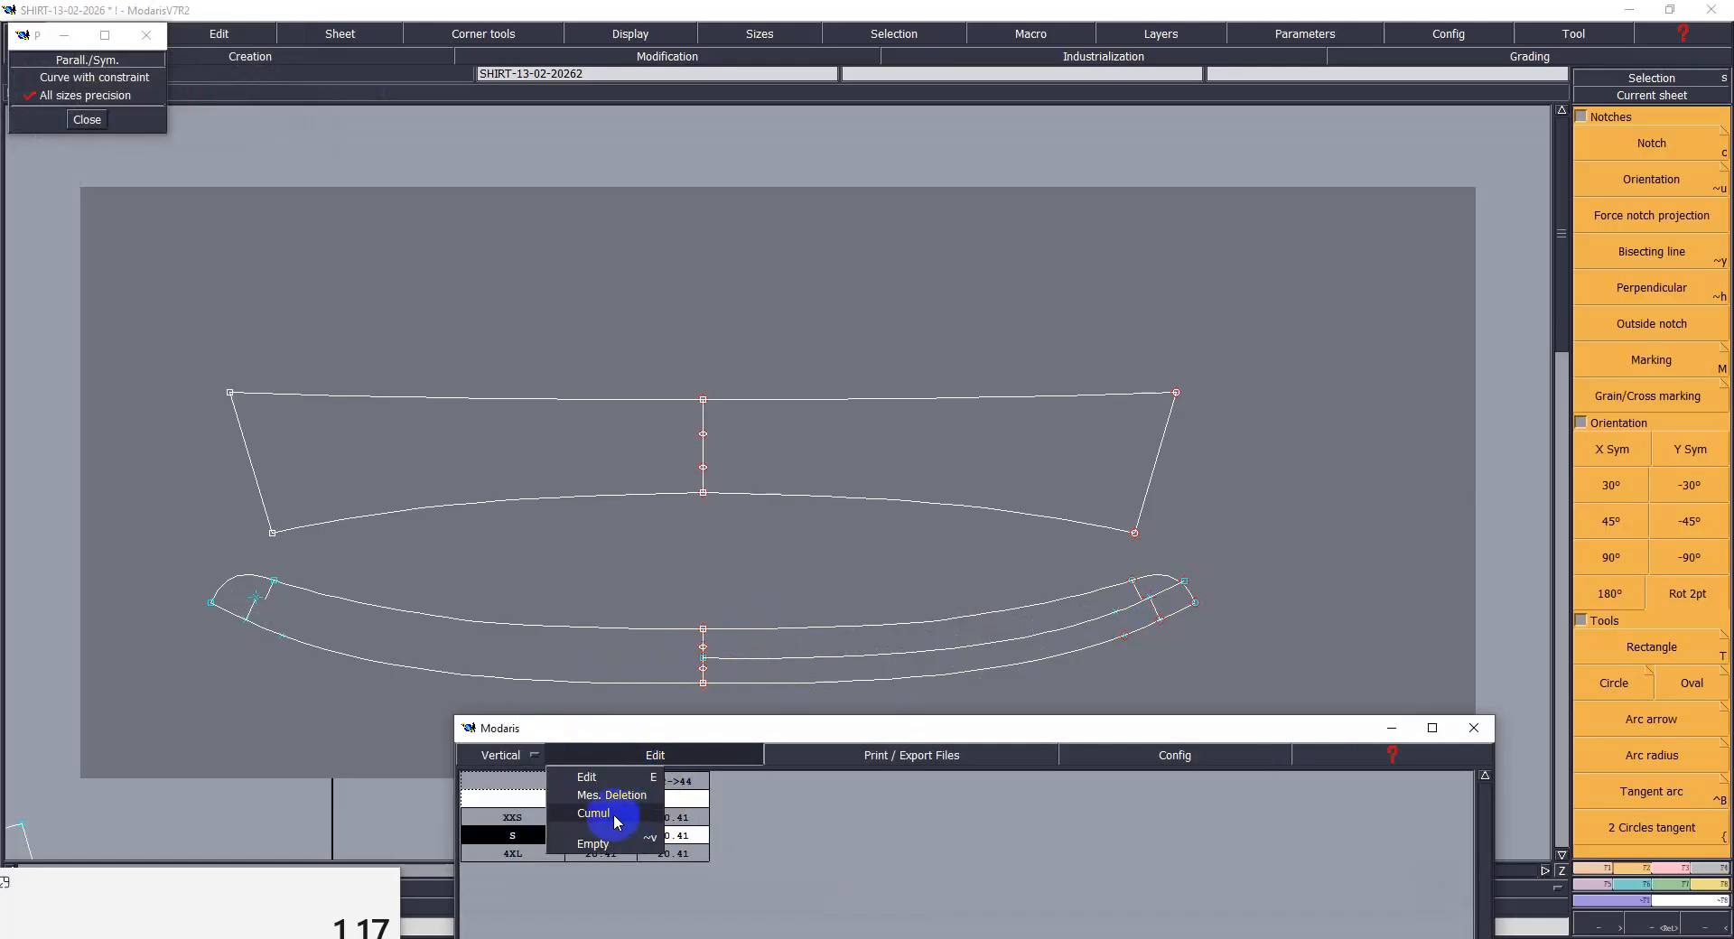
click(623, 818)
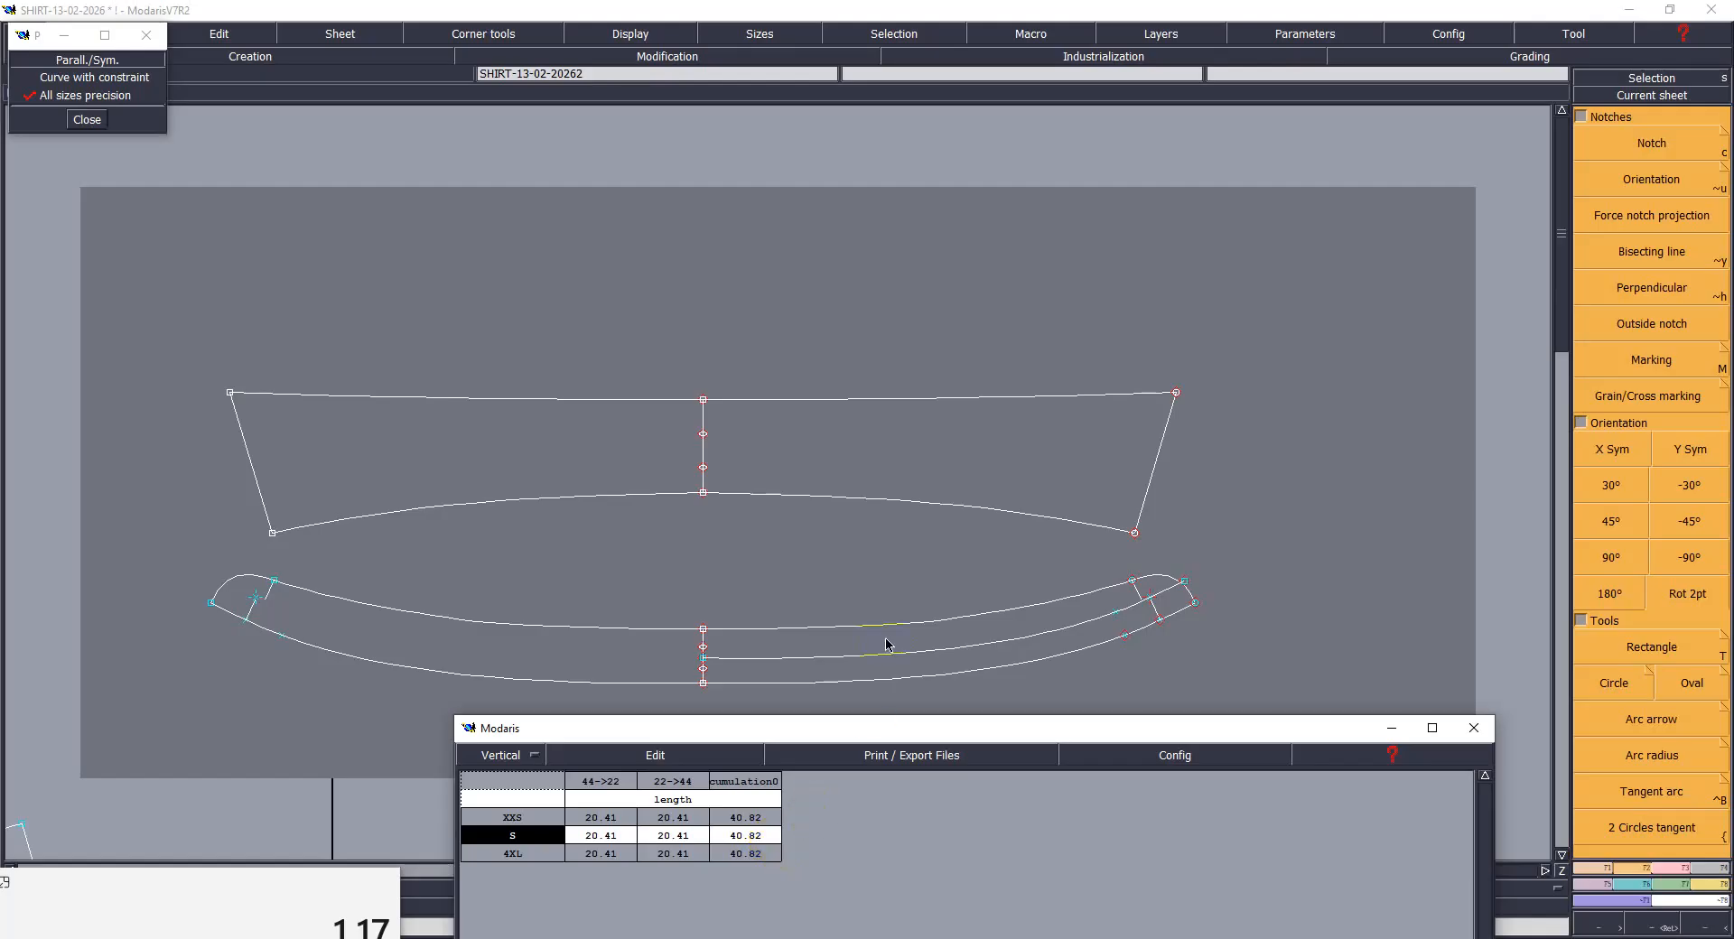
Step: Measure again from the stand's centre back and between its two front marks
click(702, 657)
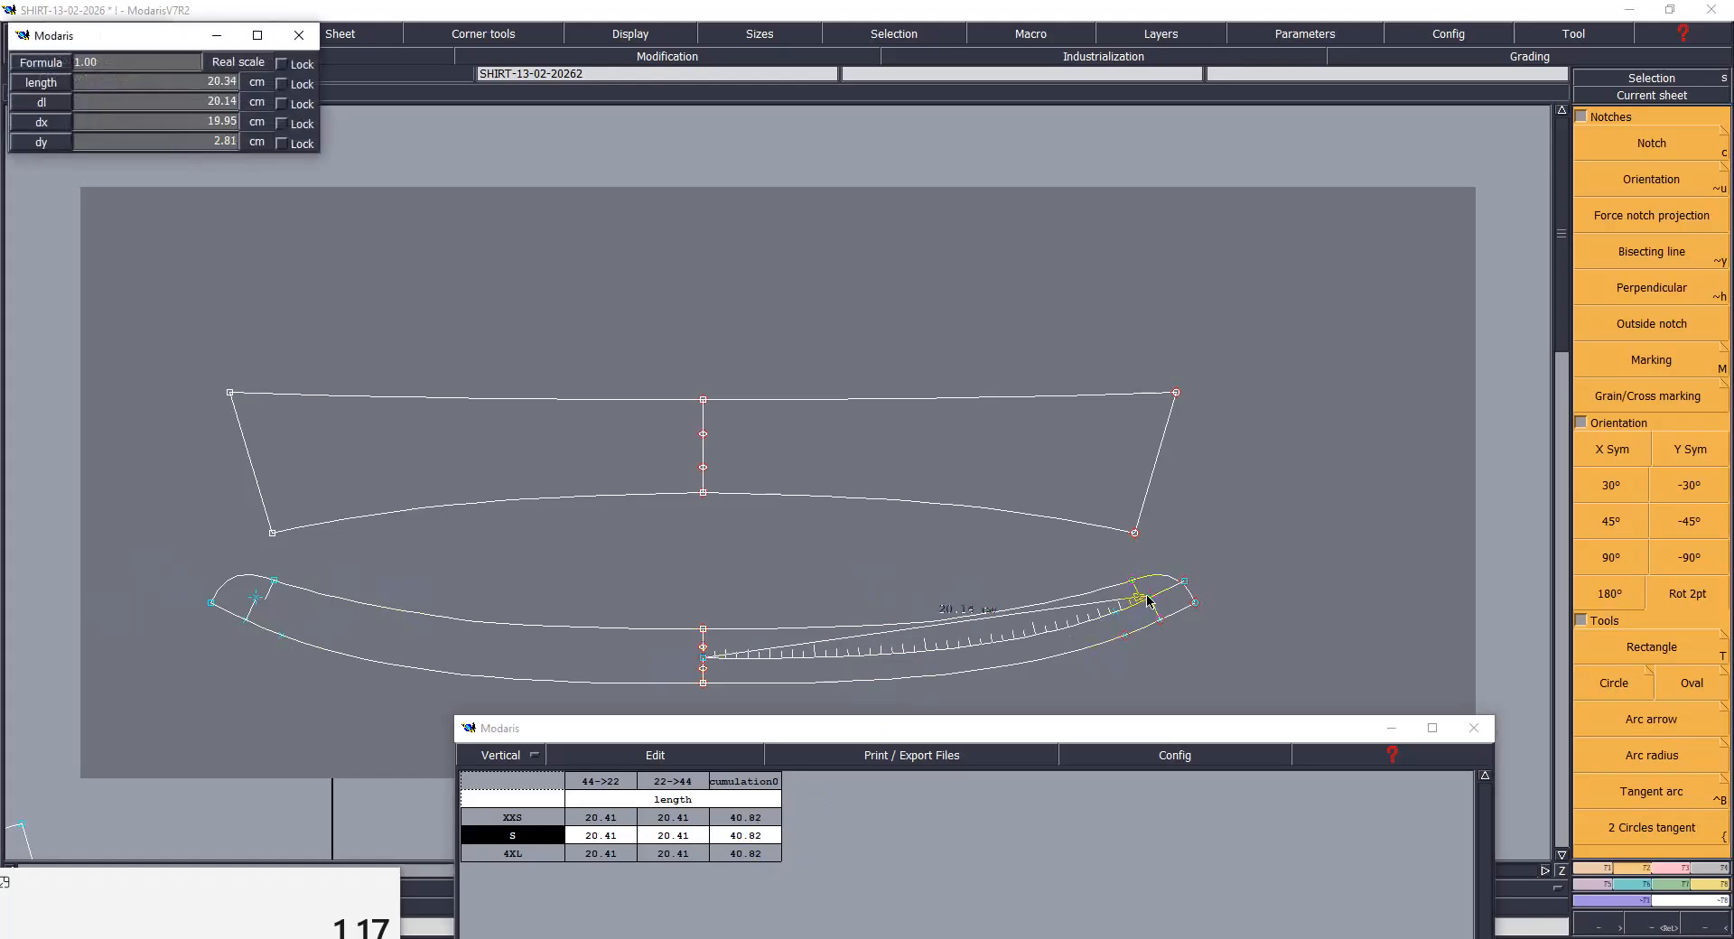
click(524, 582)
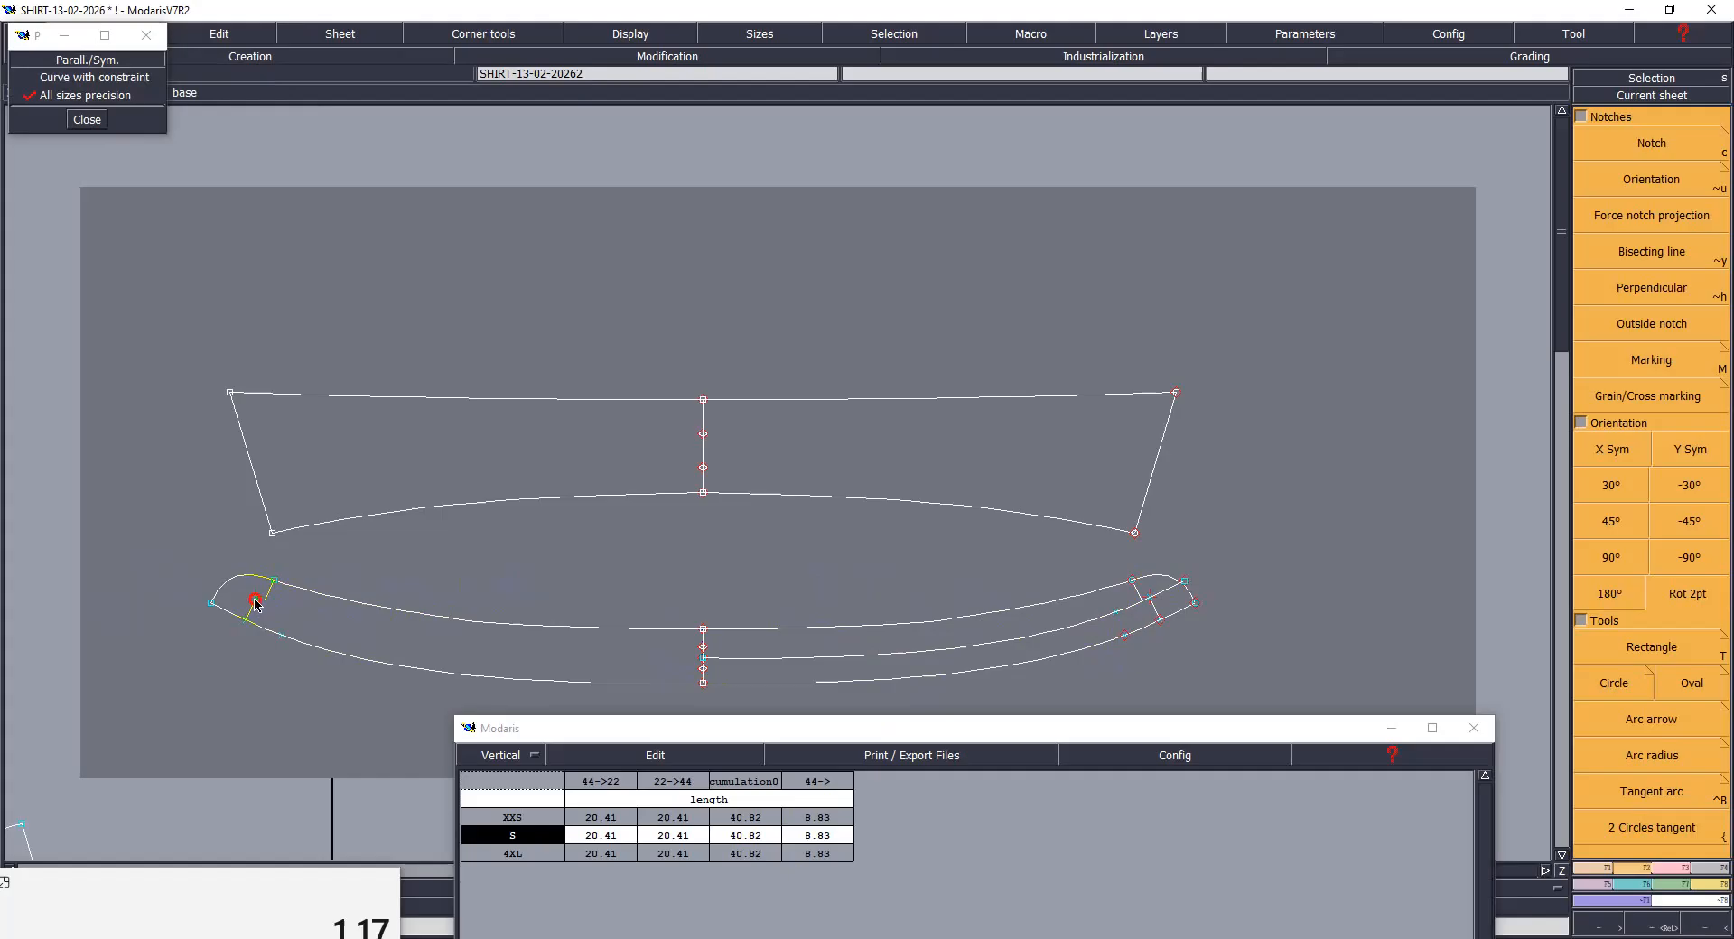
click(254, 596)
click(1145, 597)
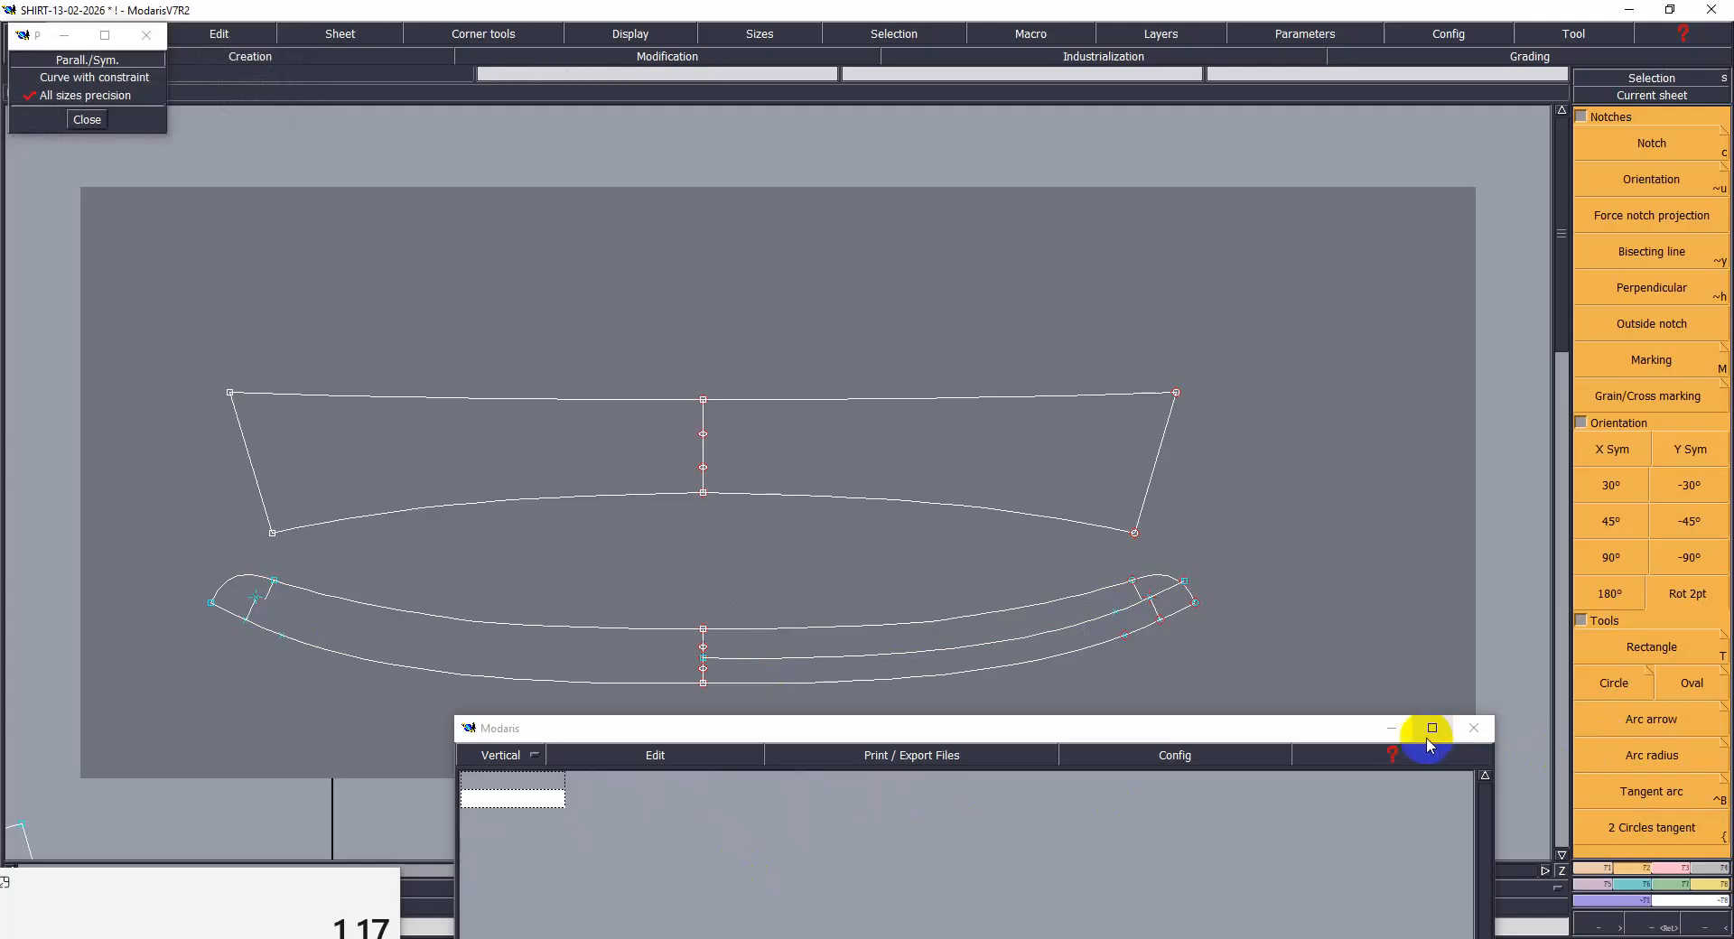
Step: Put the measurement table away, undo the parallel line on the stand, and save the file
click(1392, 728)
key(ctrl+z)
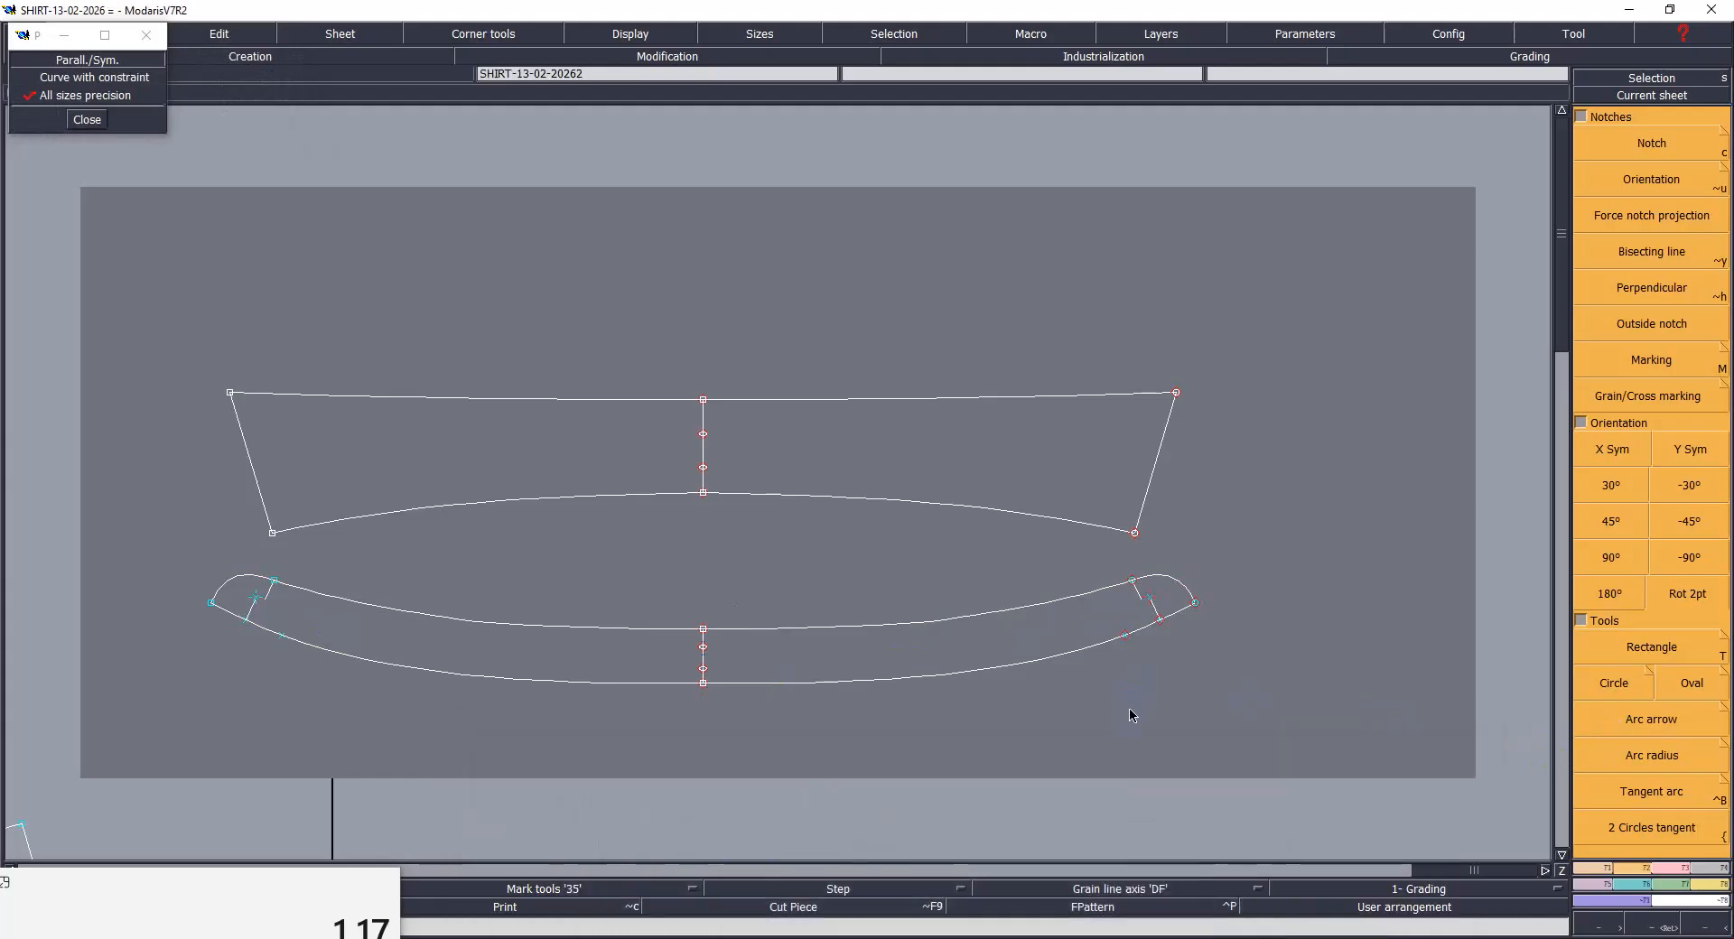
key(ctrl+s)
click(766, 588)
key(ctrl+s)
click(778, 589)
Step: Display all sheets and move the collar and sleeve sheets closer to the shirt body
key(j)
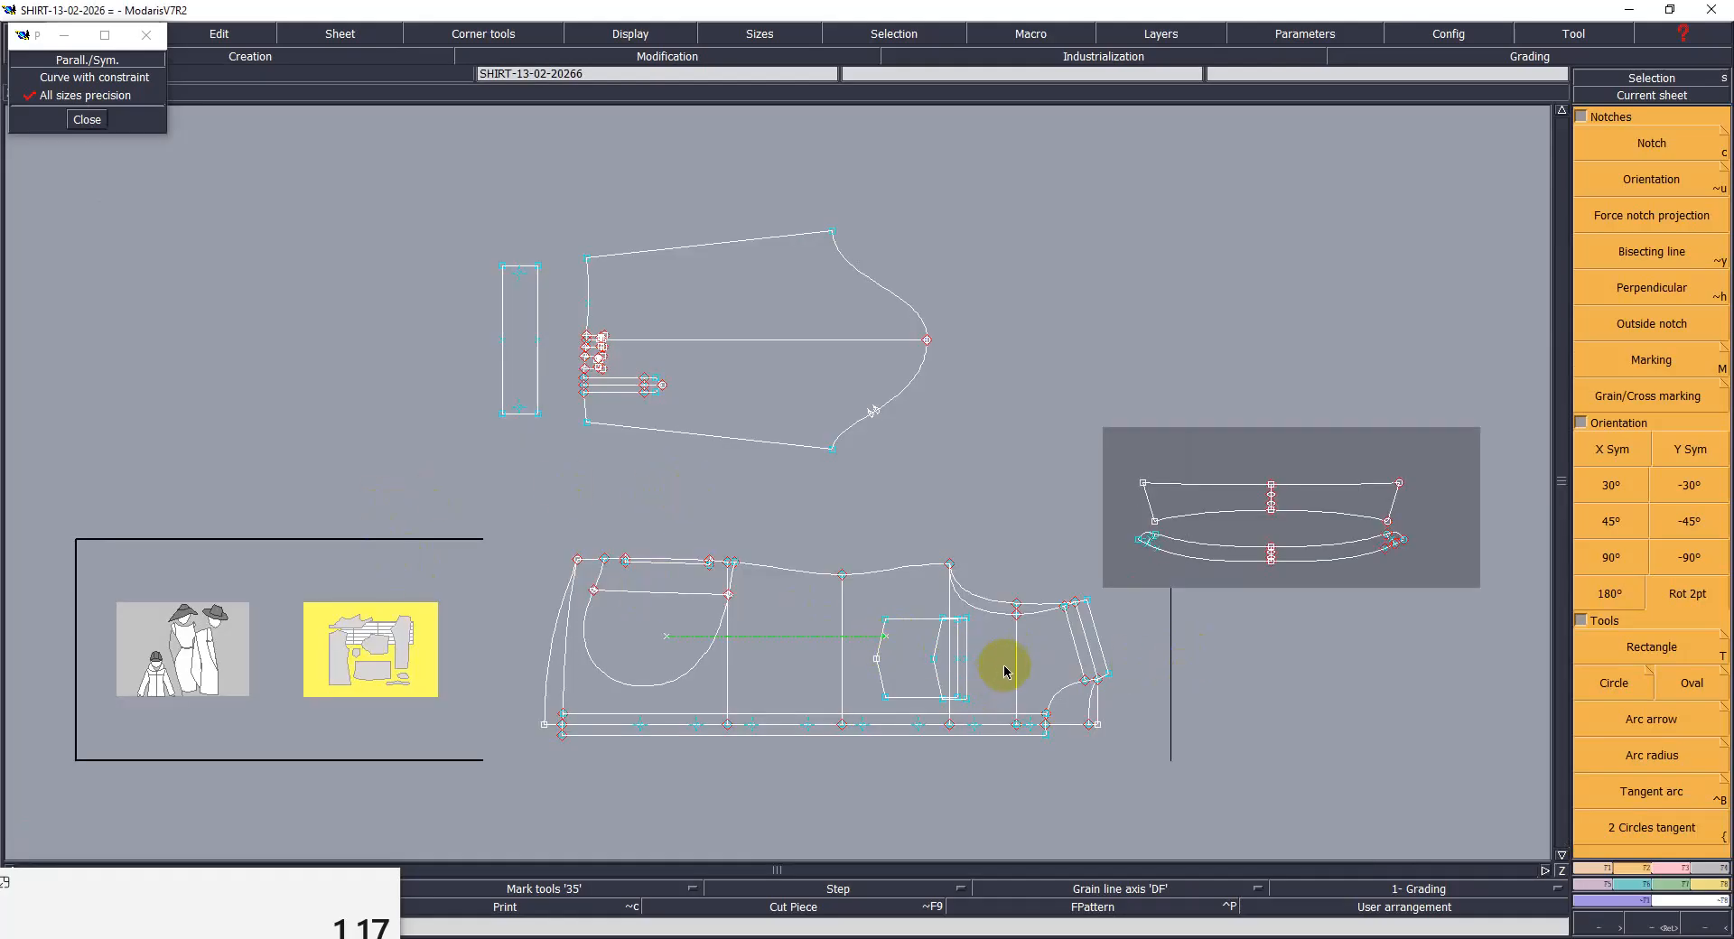
drag(1257, 496, 1147, 420)
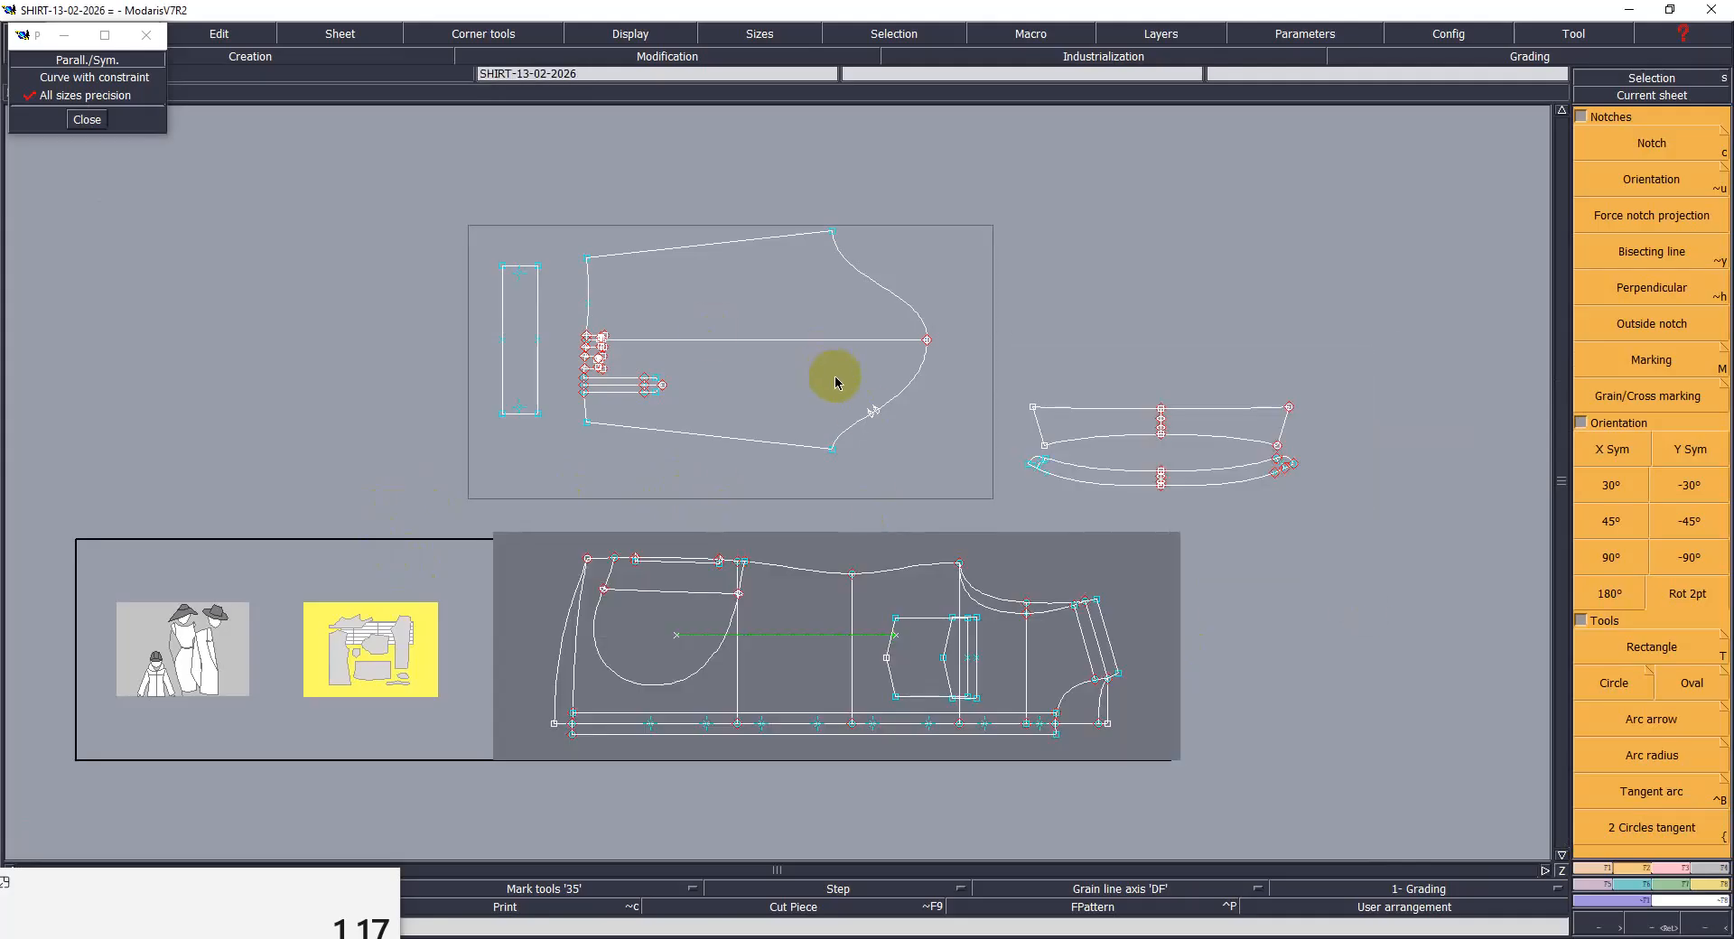
drag(833, 378, 850, 404)
key(Return)
drag(457, 221, 1321, 774)
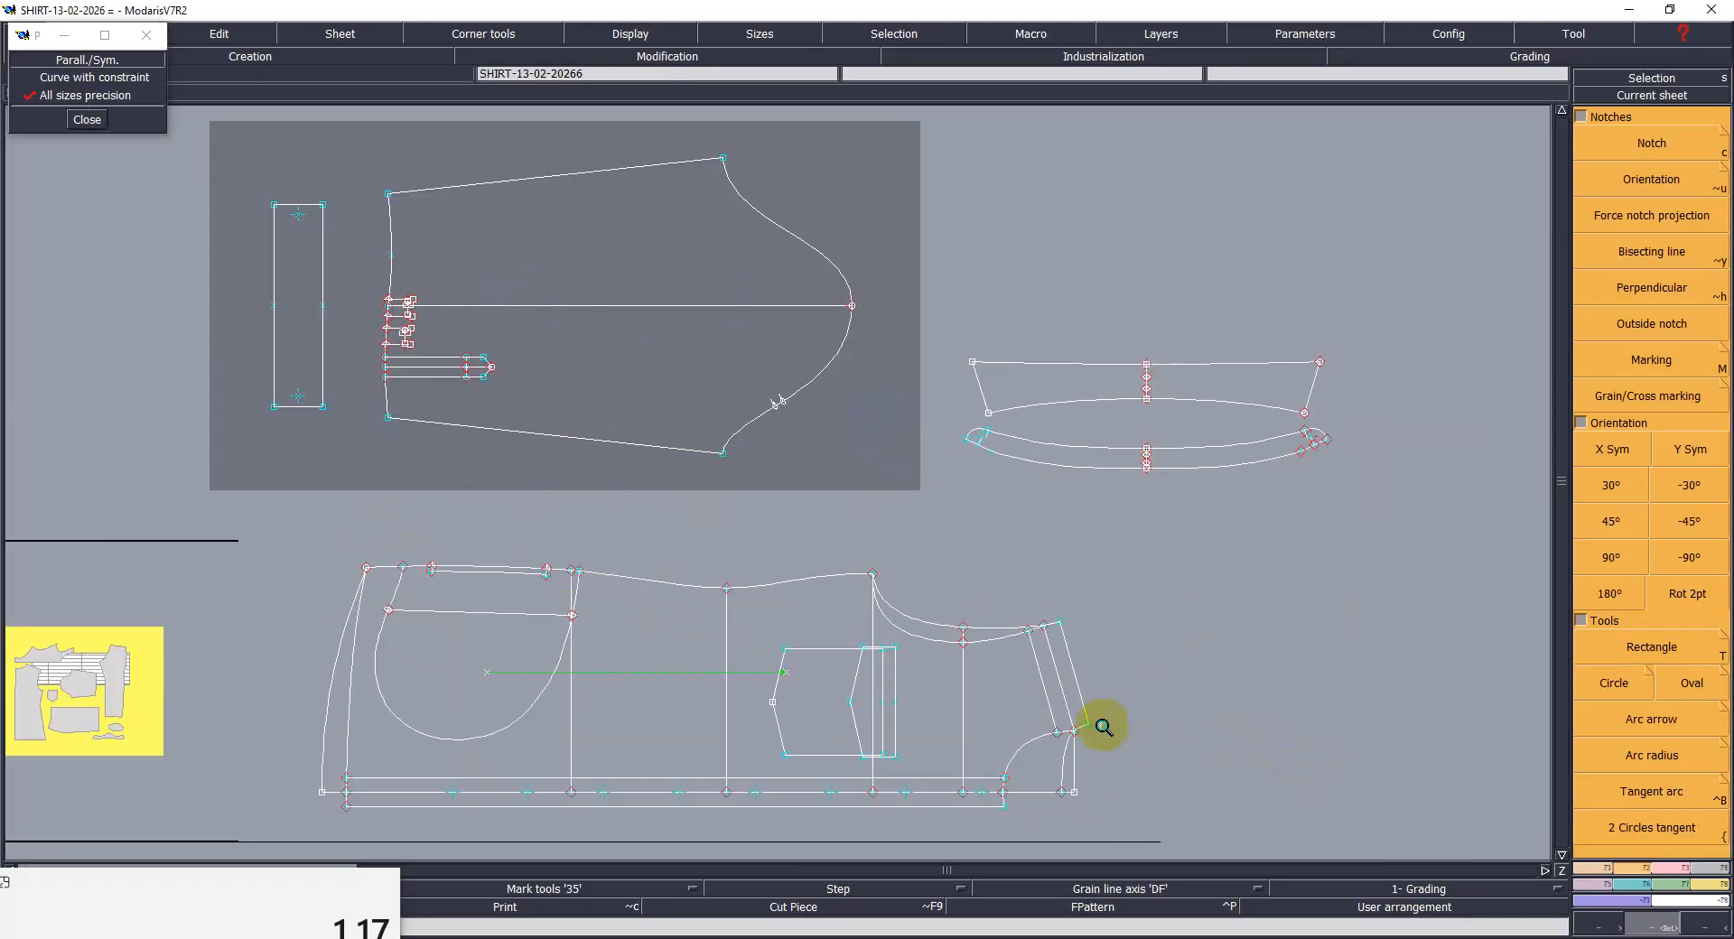